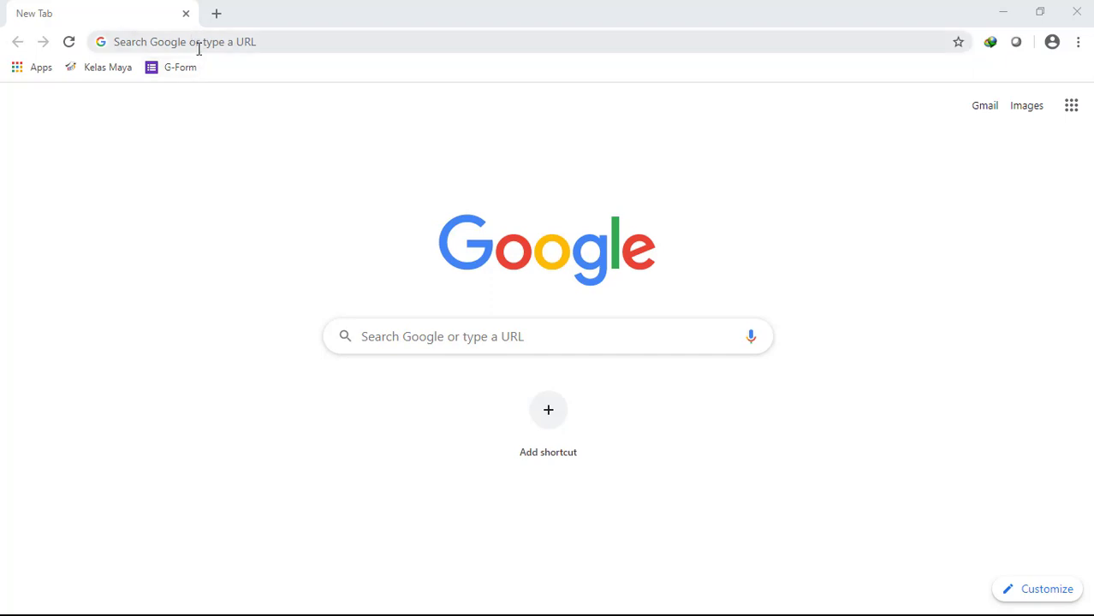
left_click(244, 202)
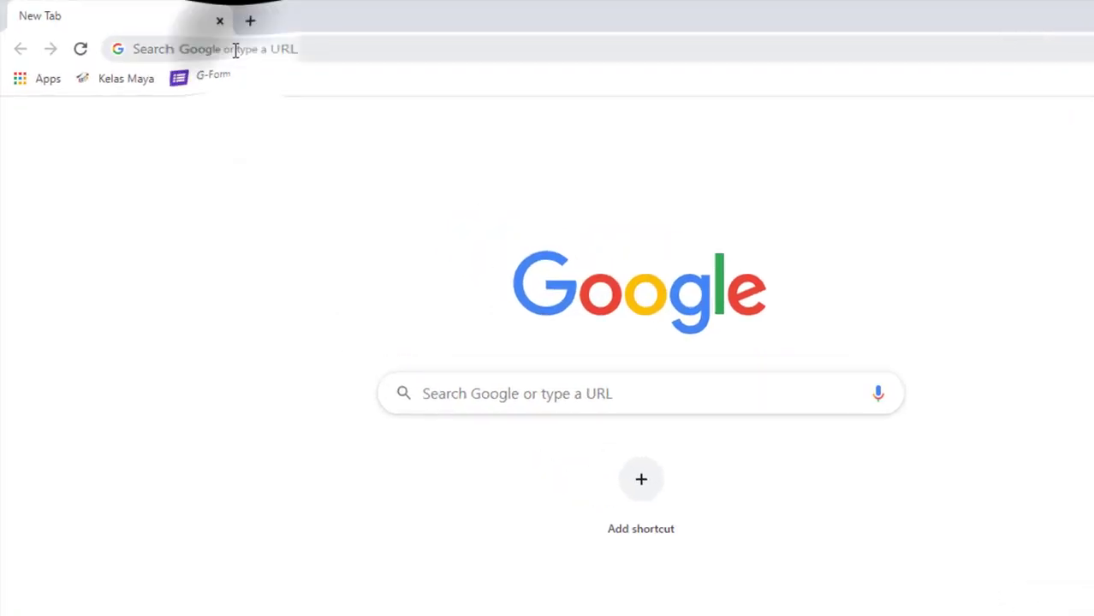
left_click(236, 50)
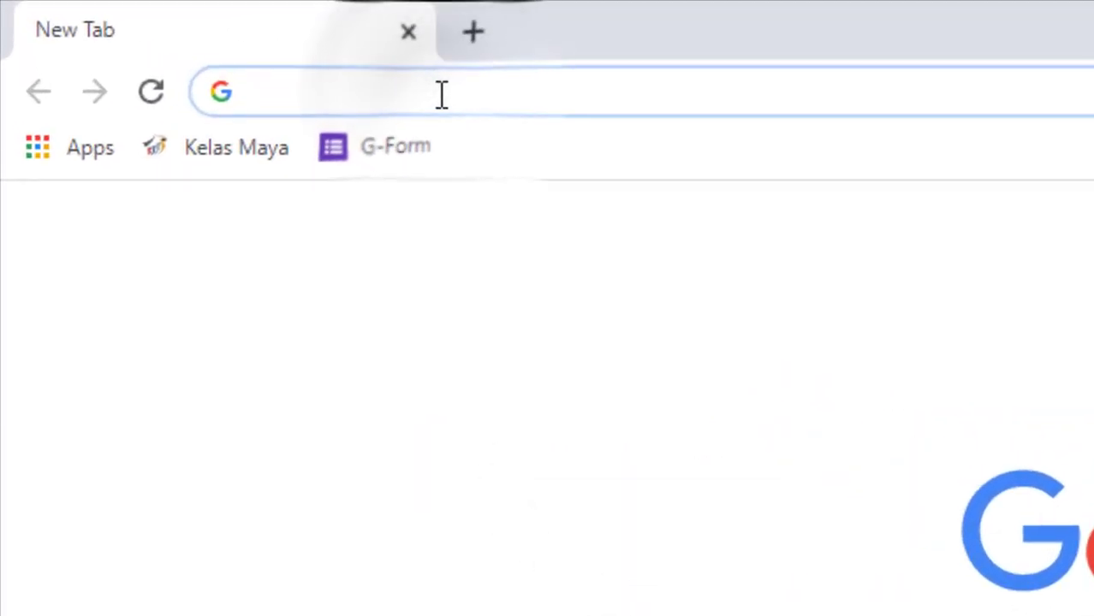
type("https://docs.google.com/forms/")
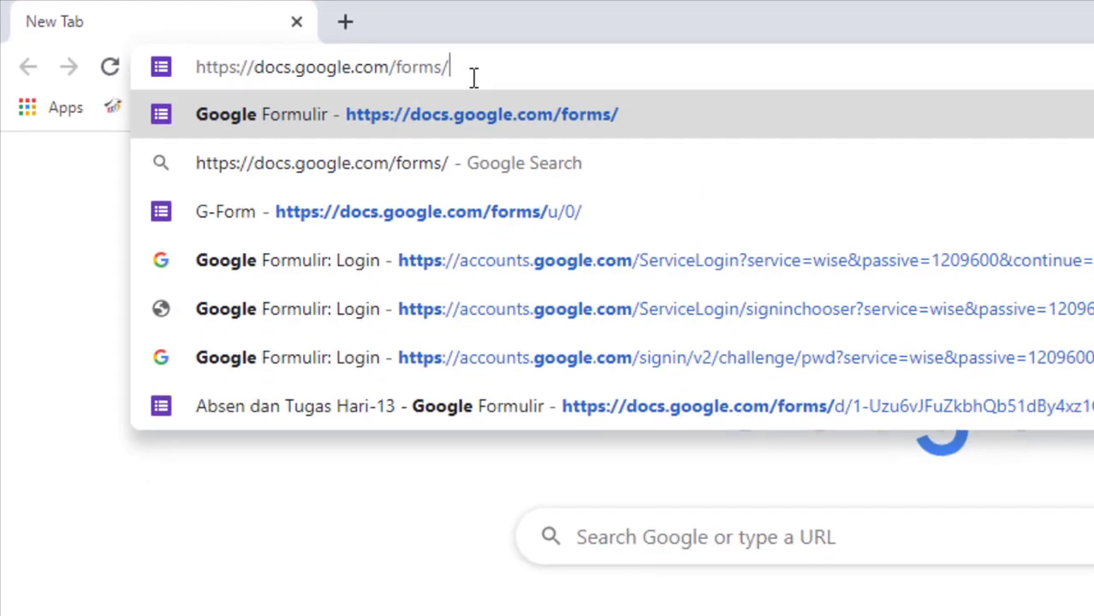
key("Return")
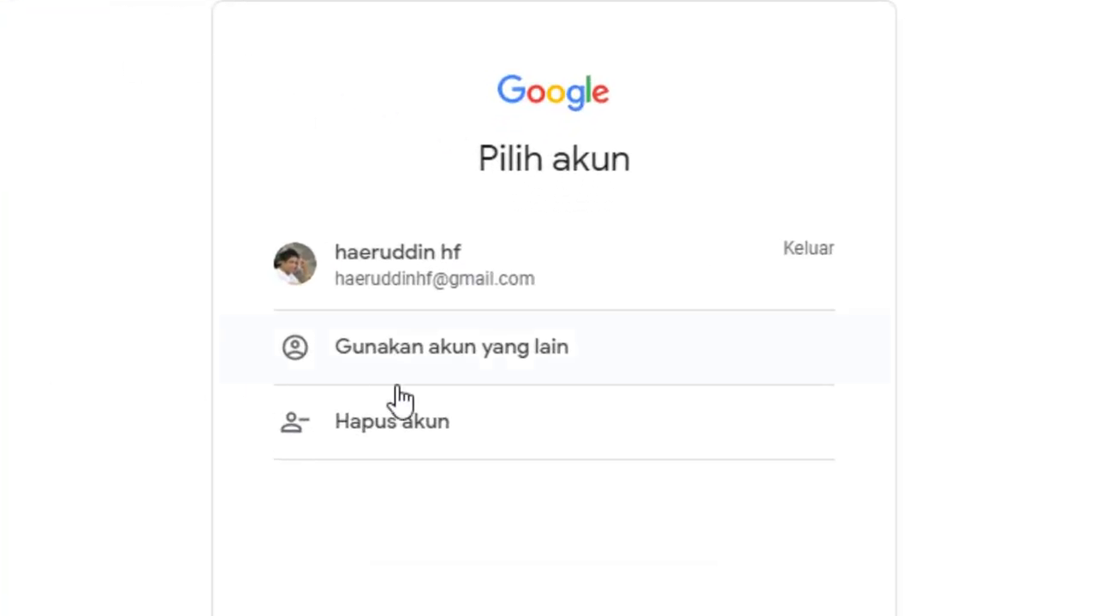
left_click(462, 286)
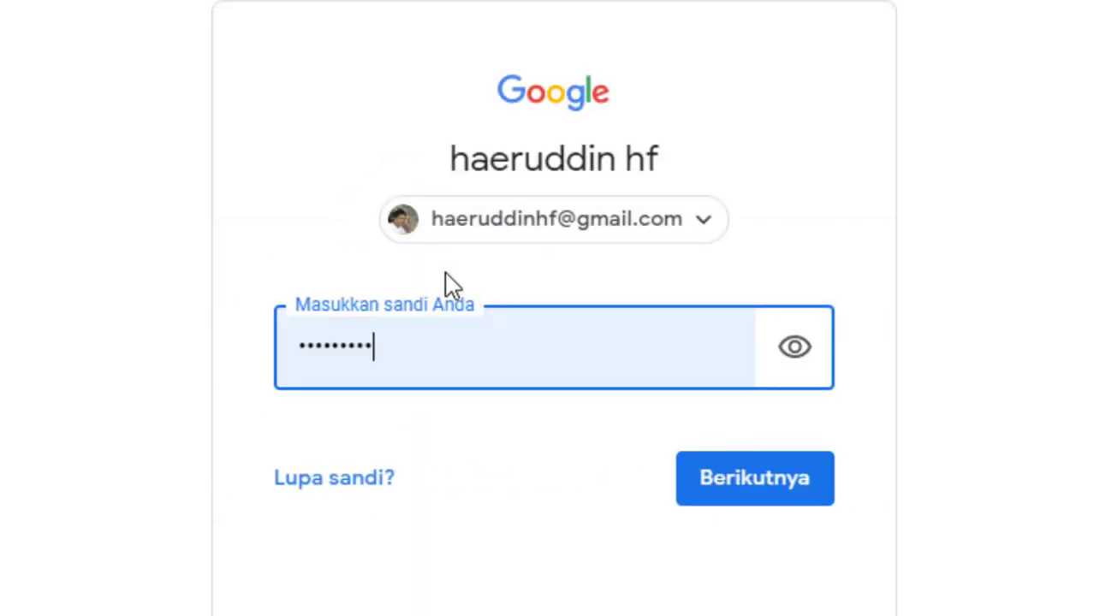
left_click(752, 490)
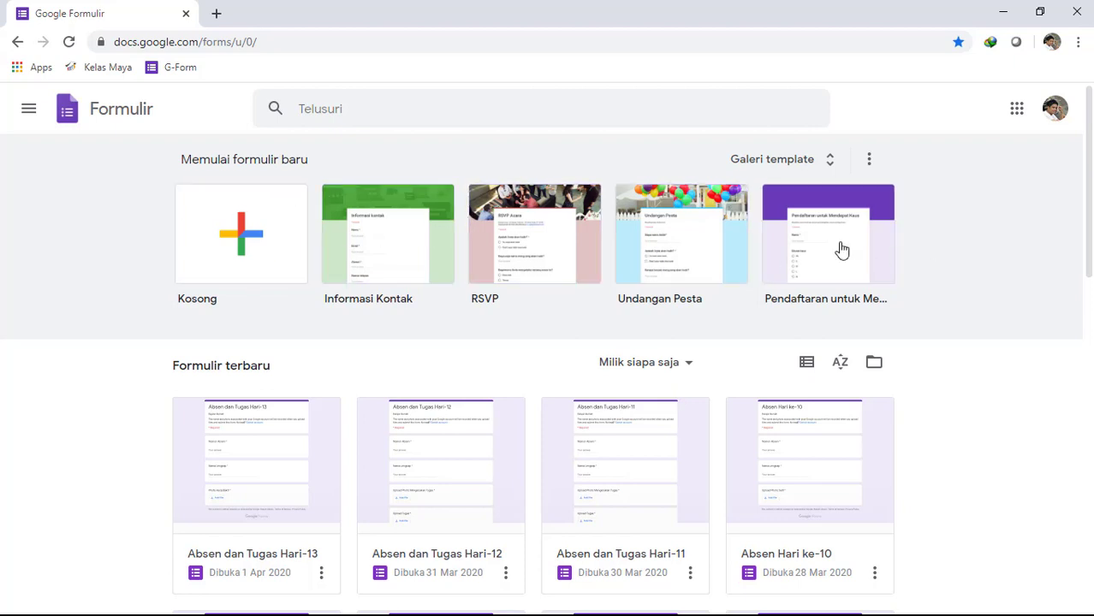
- Look through the list of recent forms down to the oldest ones and return to the newest
scroll(395, 410, "down", 3)
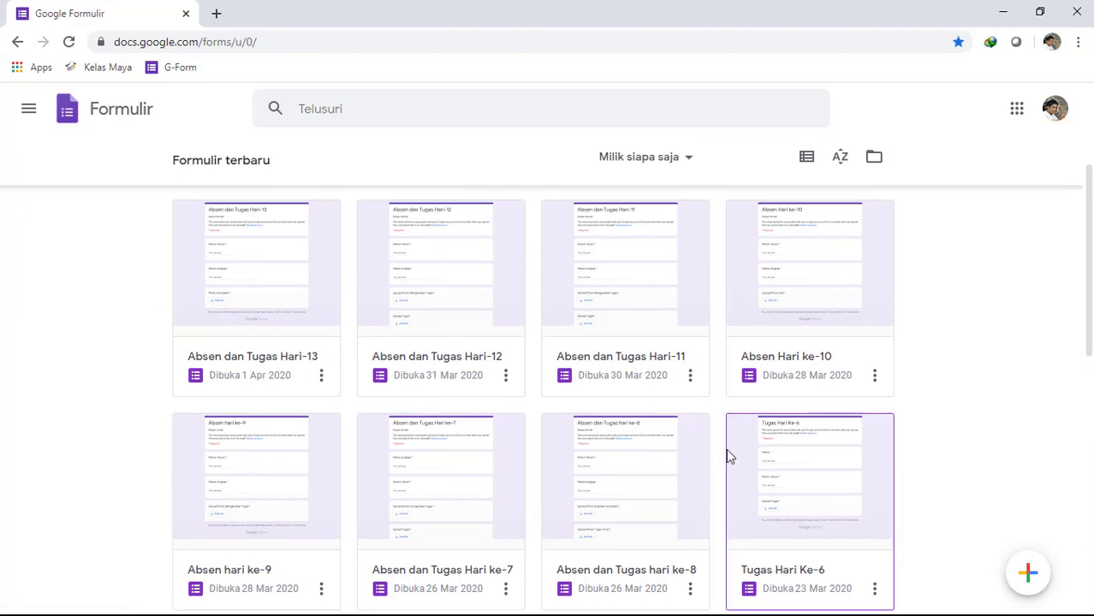
scroll(726, 448, "up", 2)
scroll(475, 413, "down", 8)
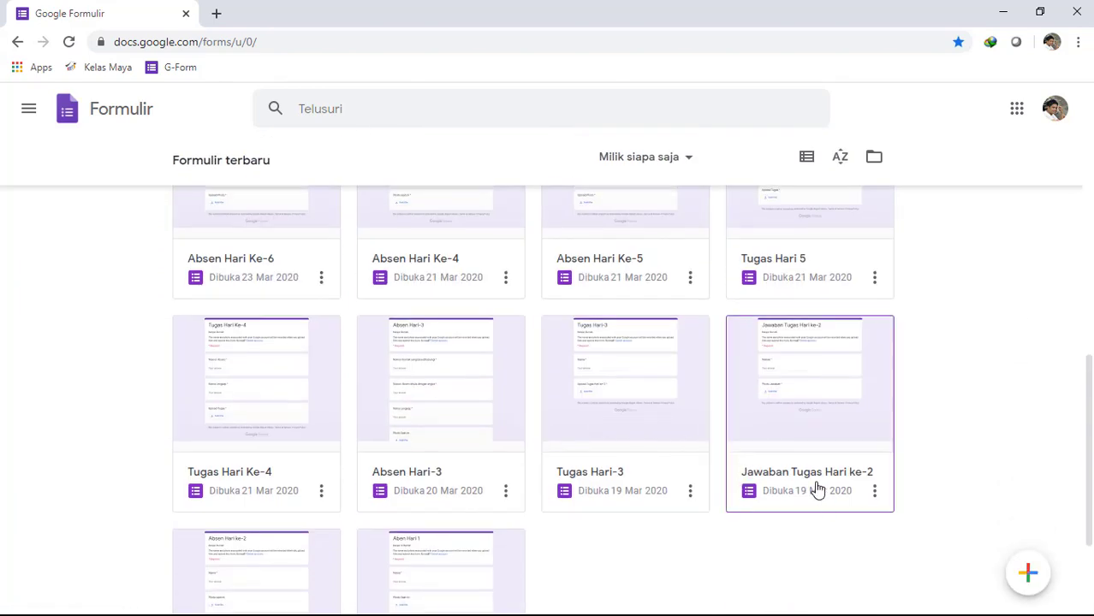
scroll(702, 469, "down", 2)
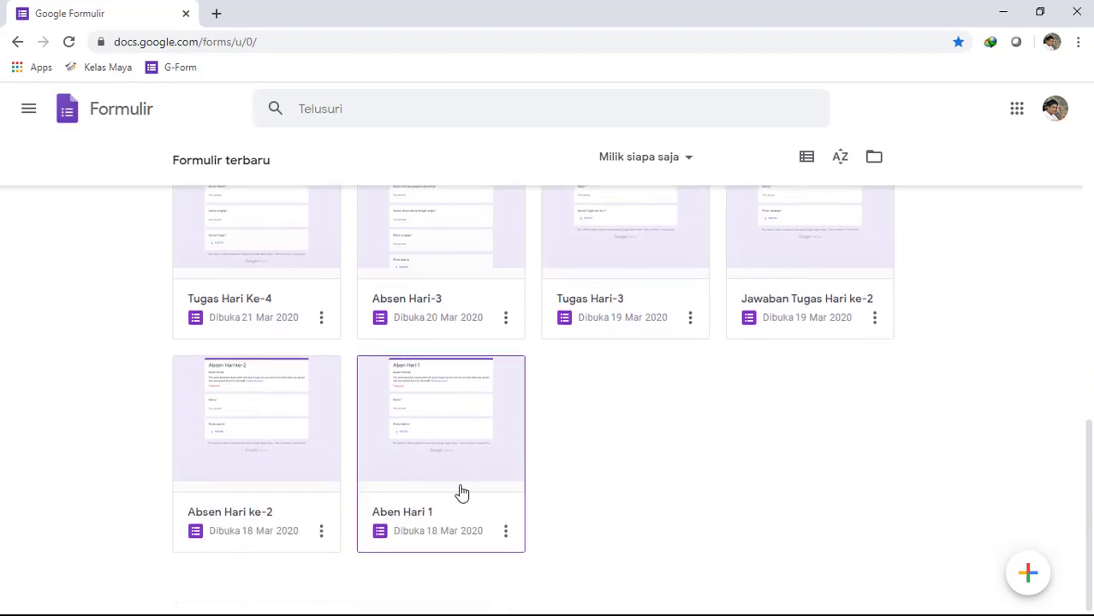
scroll(471, 489, "up", 4)
scroll(501, 471, "up", 5)
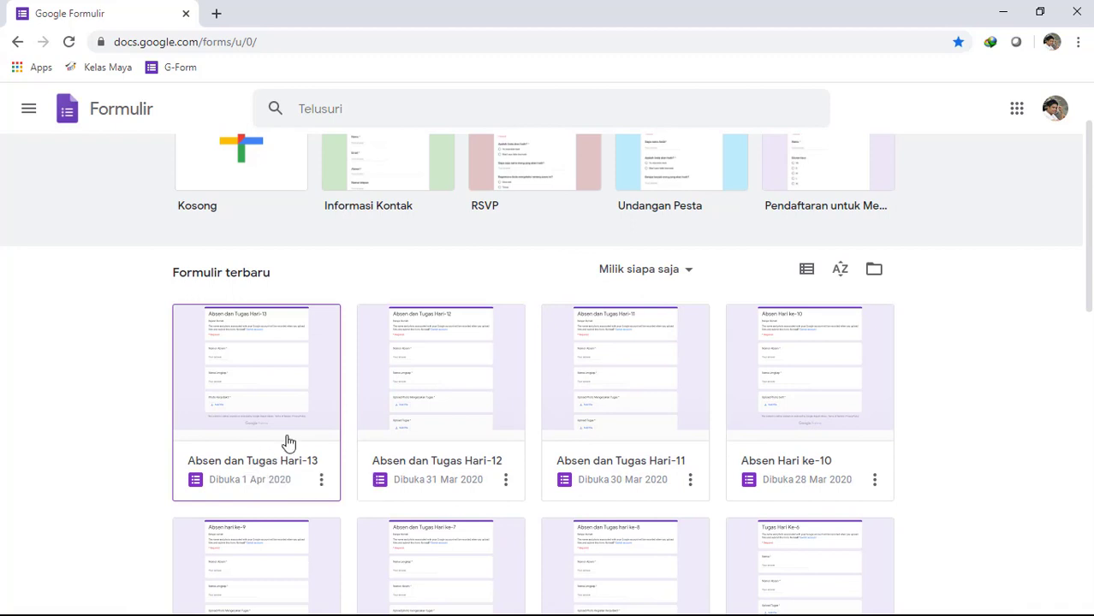
- Open the form "Absen dan Tugas Hari-13" in a new tab and review its questions
right_click(264, 463)
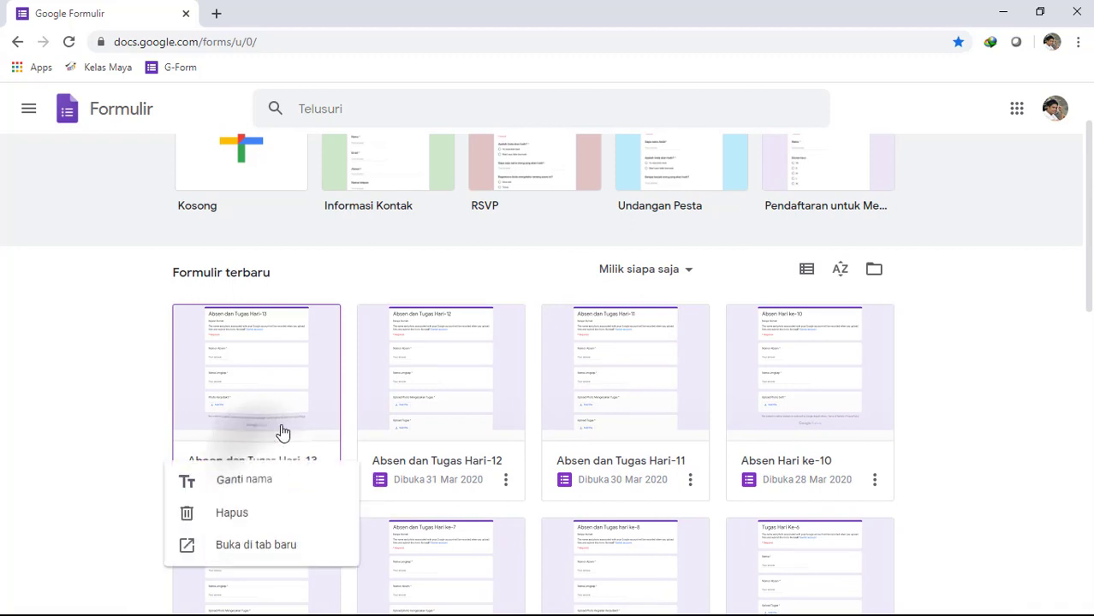
left_click(276, 547)
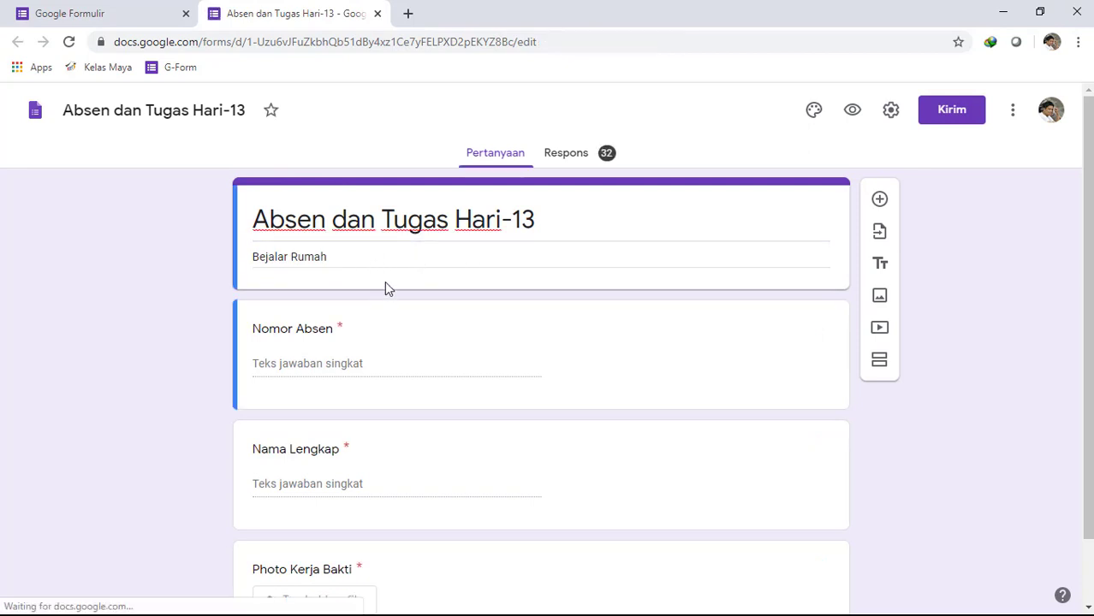
scroll(404, 254, "down", 1)
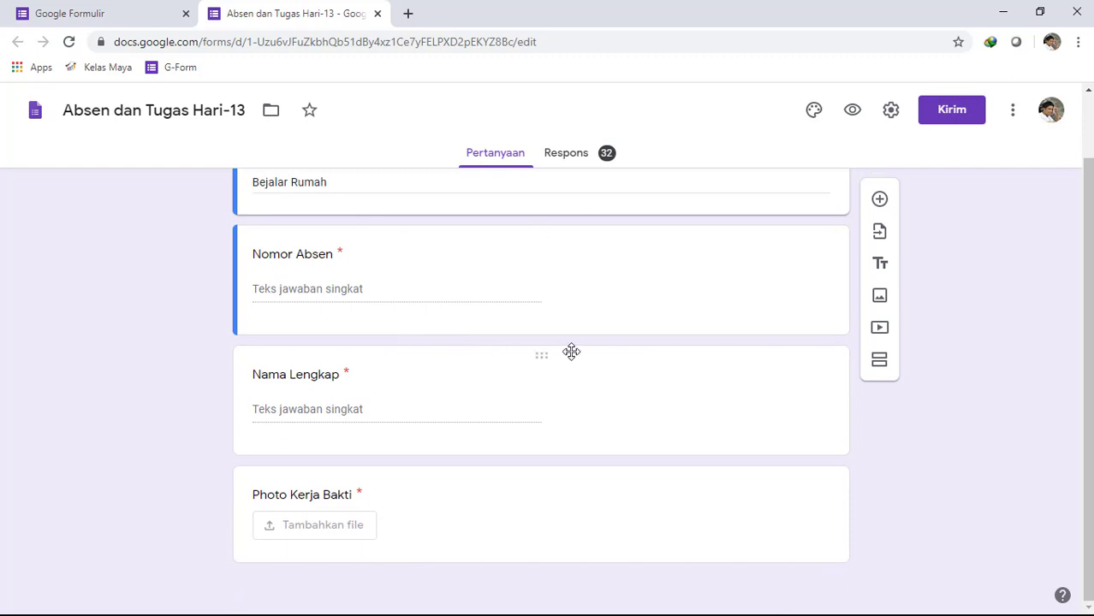
scroll(556, 347, "up", 1)
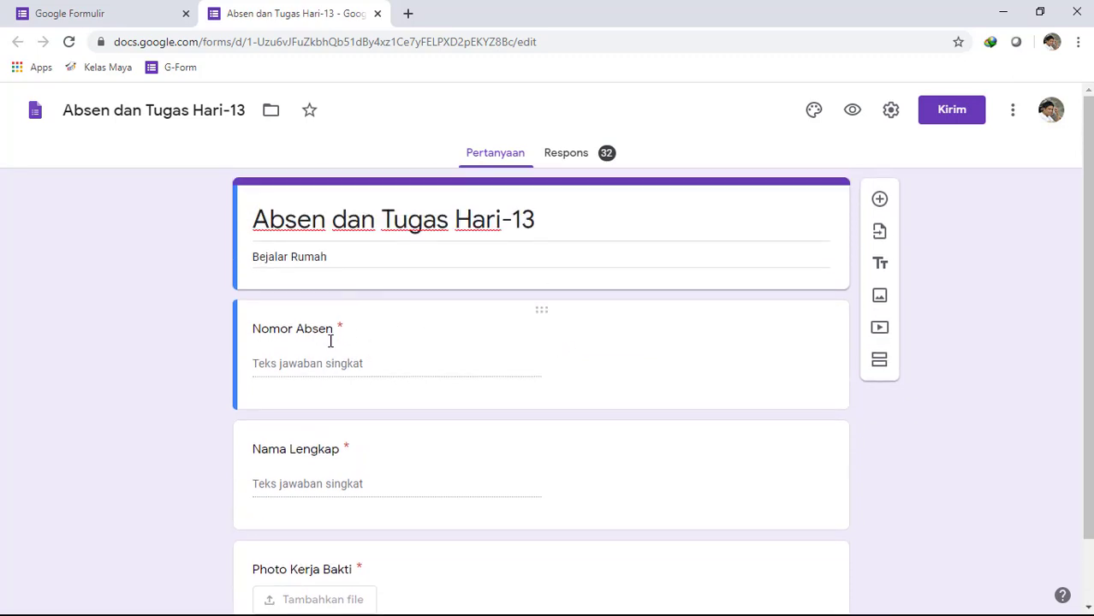
scroll(358, 382, "down", 1)
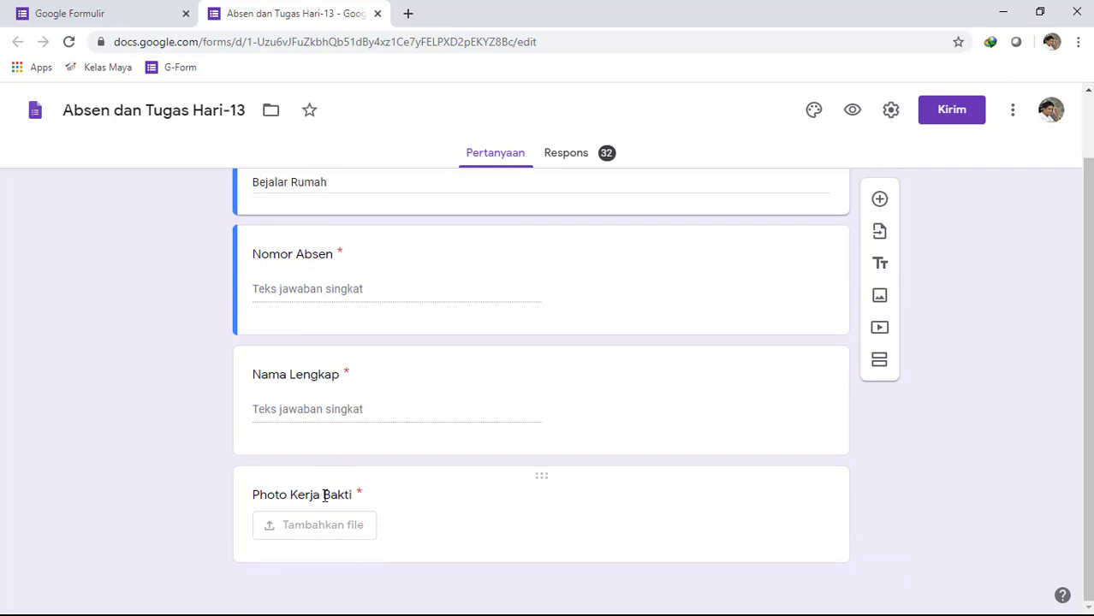
- Go back to the forms home page and create a new blank (Kosong) form
left_click(114, 12)
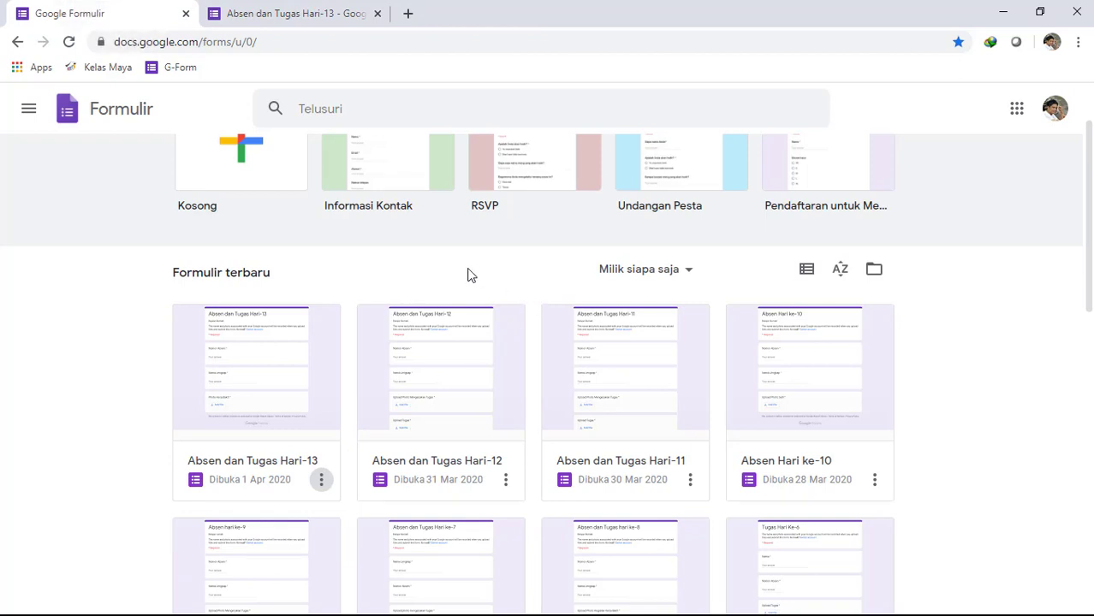
scroll(453, 279, "up", 1)
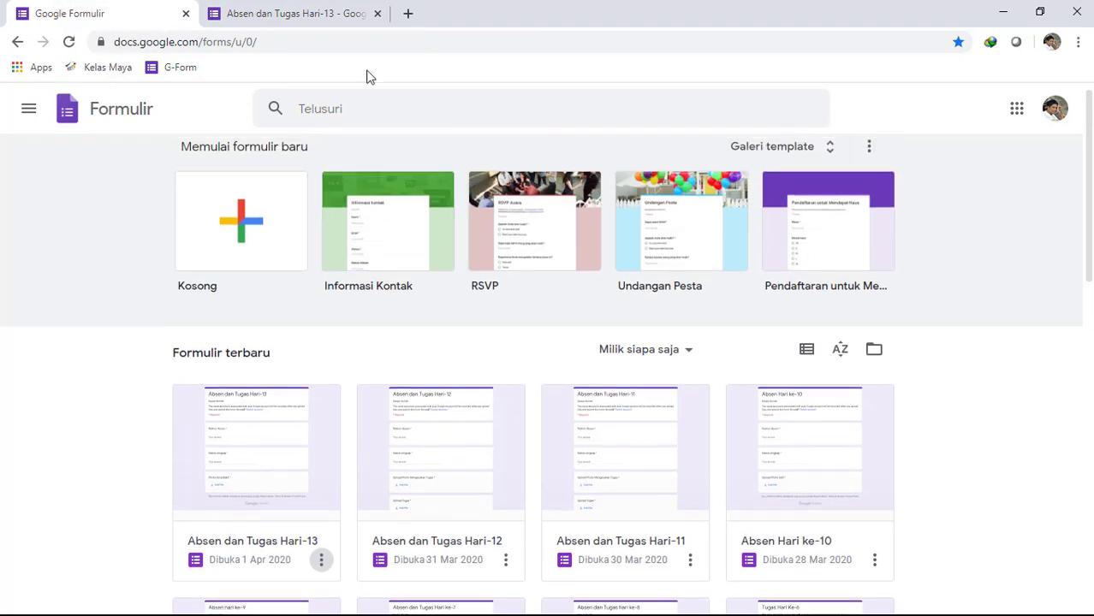
left_click(239, 231)
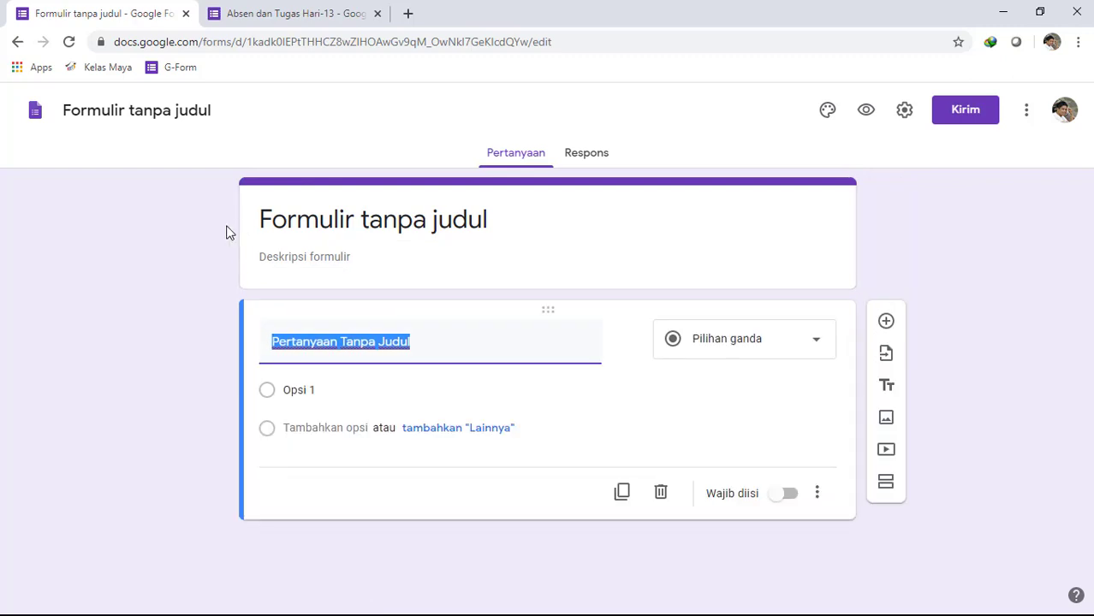
- Set the title of the new form to "Absen dan Tugas Hari Ke-14"
left_click(455, 218)
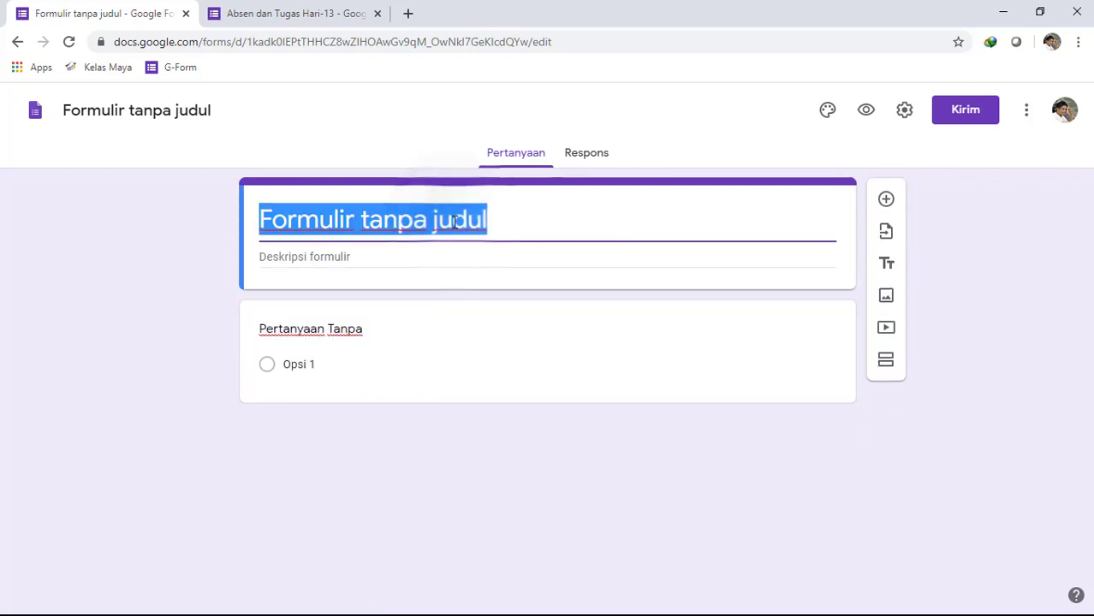
type("Tug")
key("BackSpace")
key("BackSpace")
key("BackSpace")
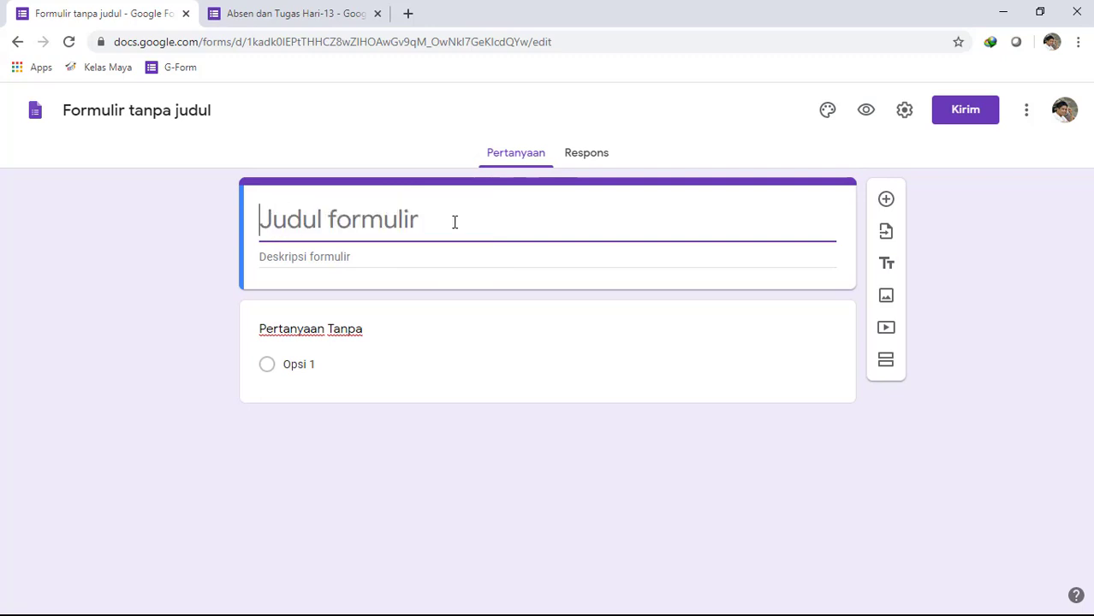
type("Absen dan ")
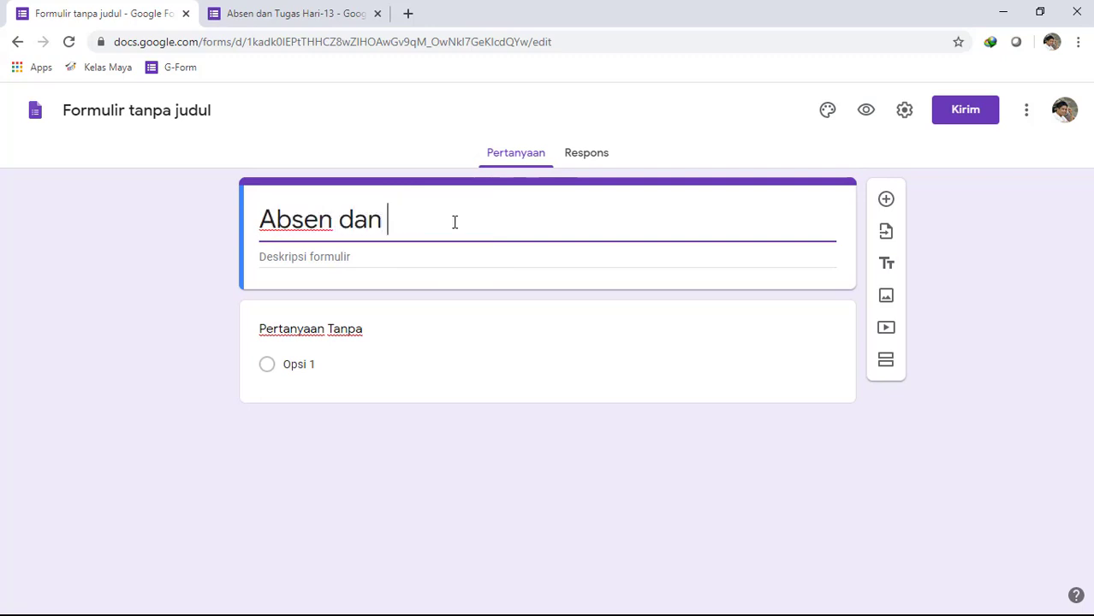
type("Tugas Hari")
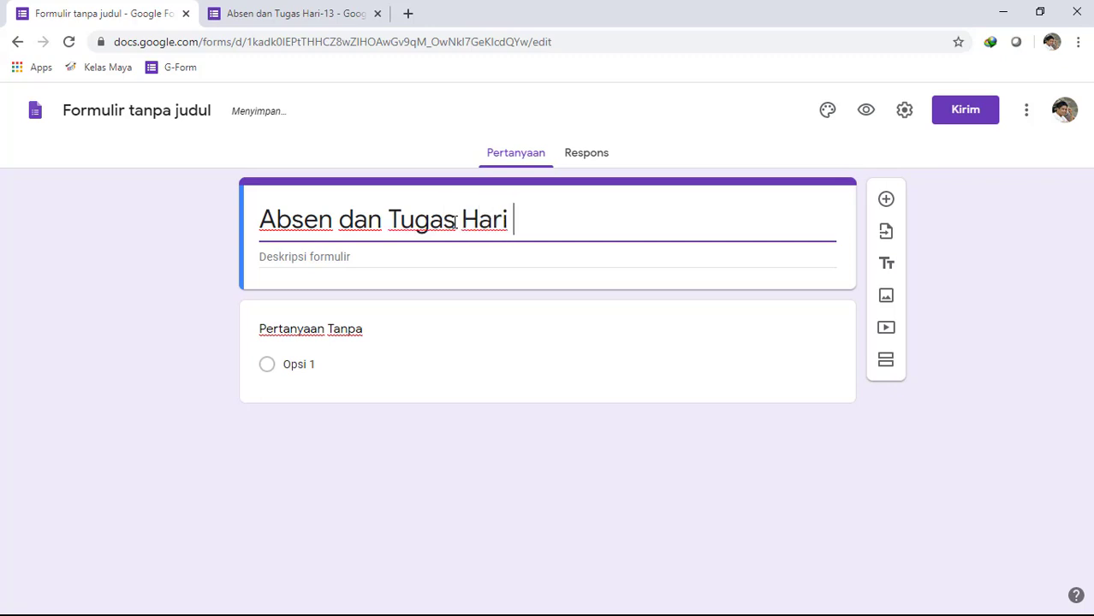
type(" Ke-14")
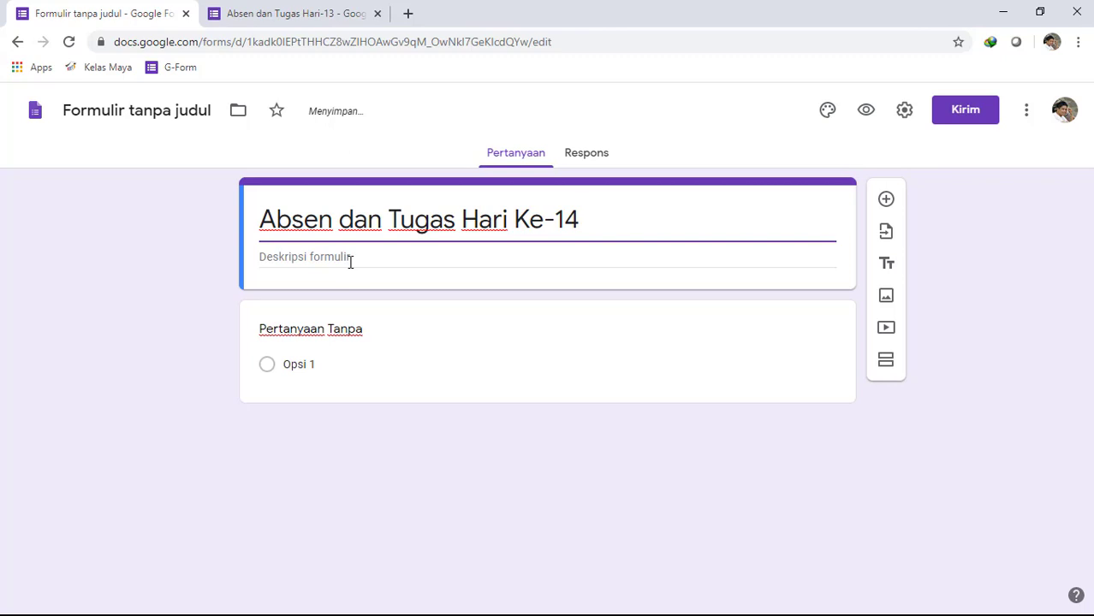
- Enter "Belajar Rumah" as the form description
left_click(350, 262)
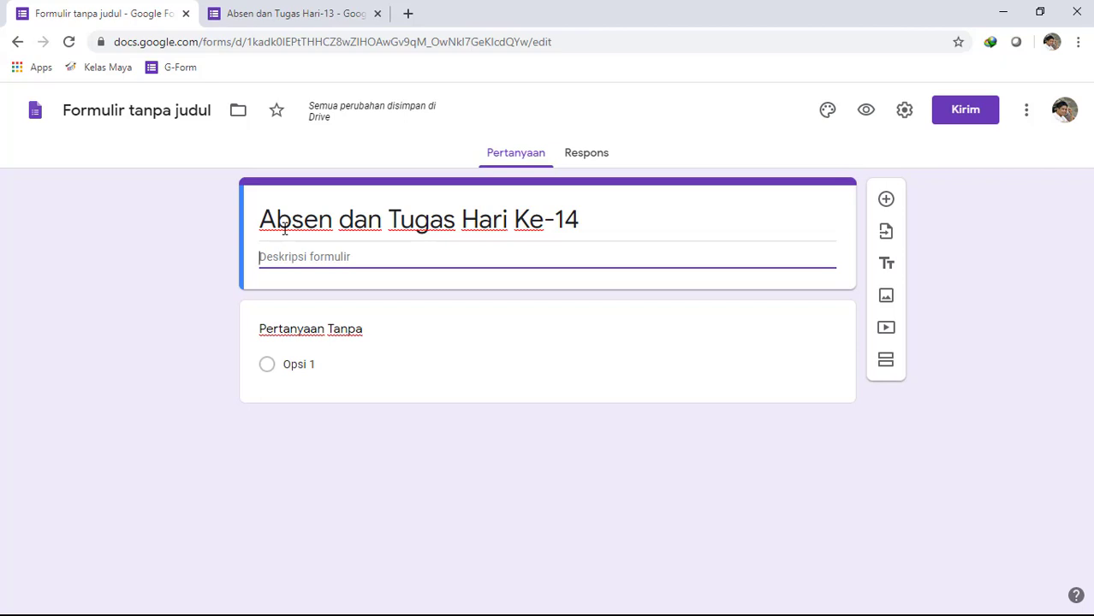
type("Belajar Rumah")
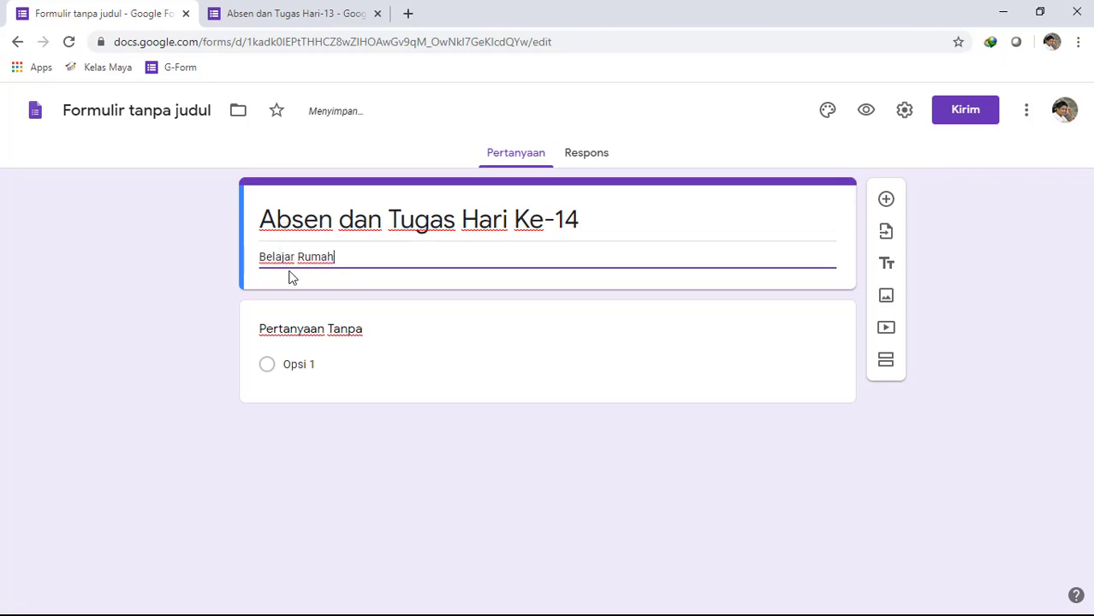
- Rename the untitled form file to match the form title, "Absen dan Tugas Hari Ke-14"
triple_click(365, 221)
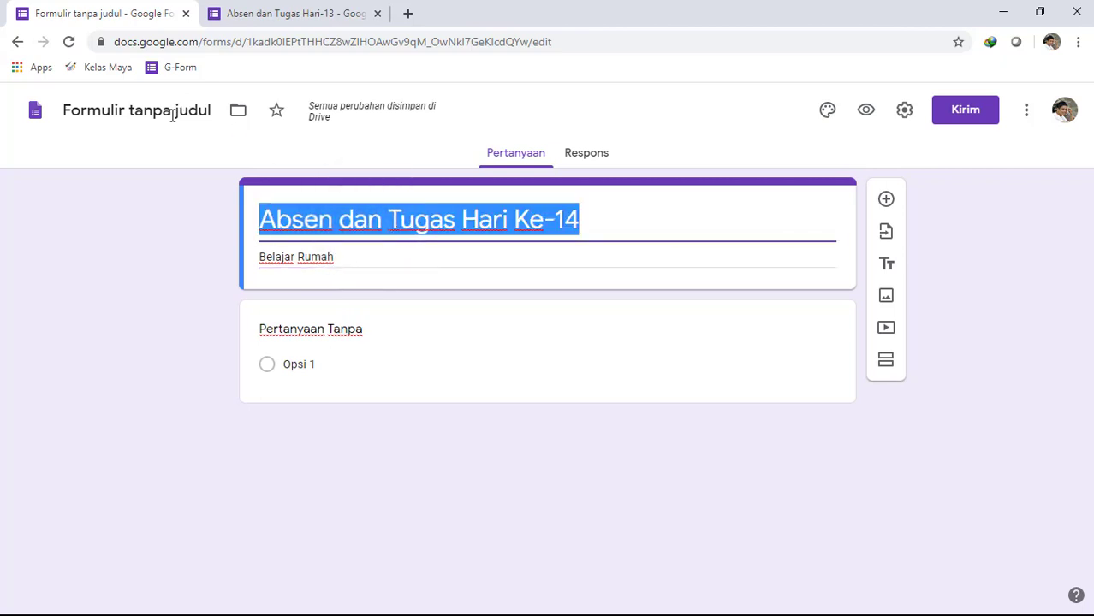
triple_click(364, 257)
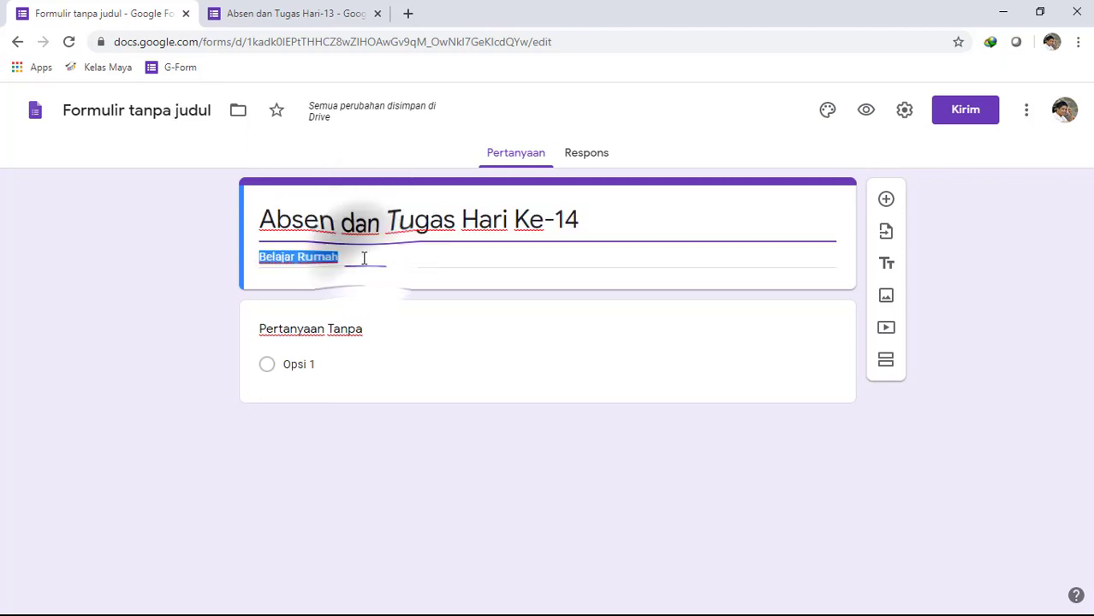
left_click(182, 111)
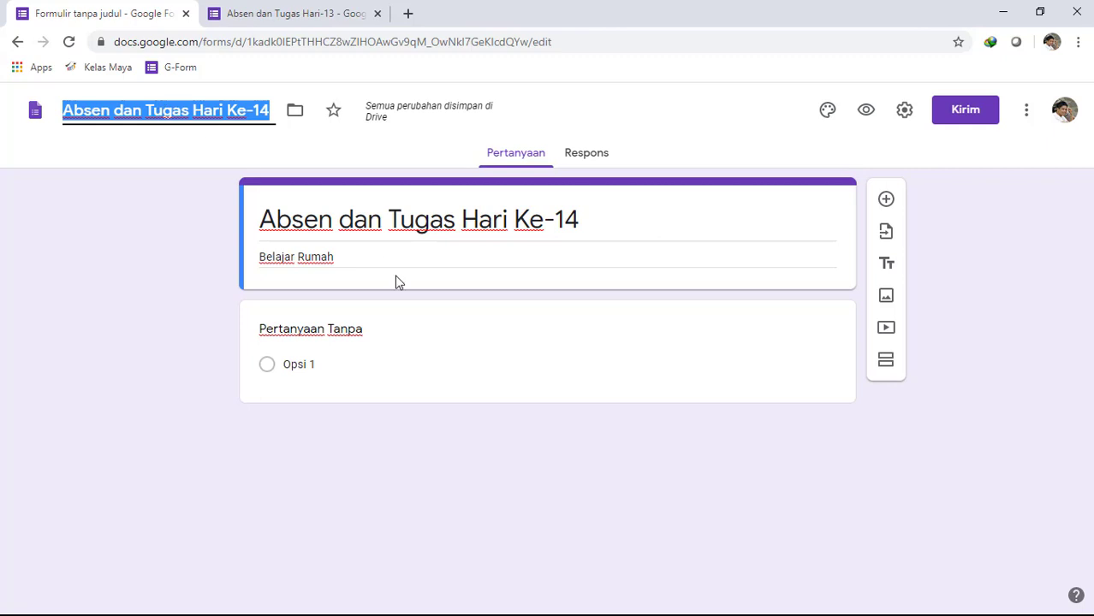
triple_click(377, 257)
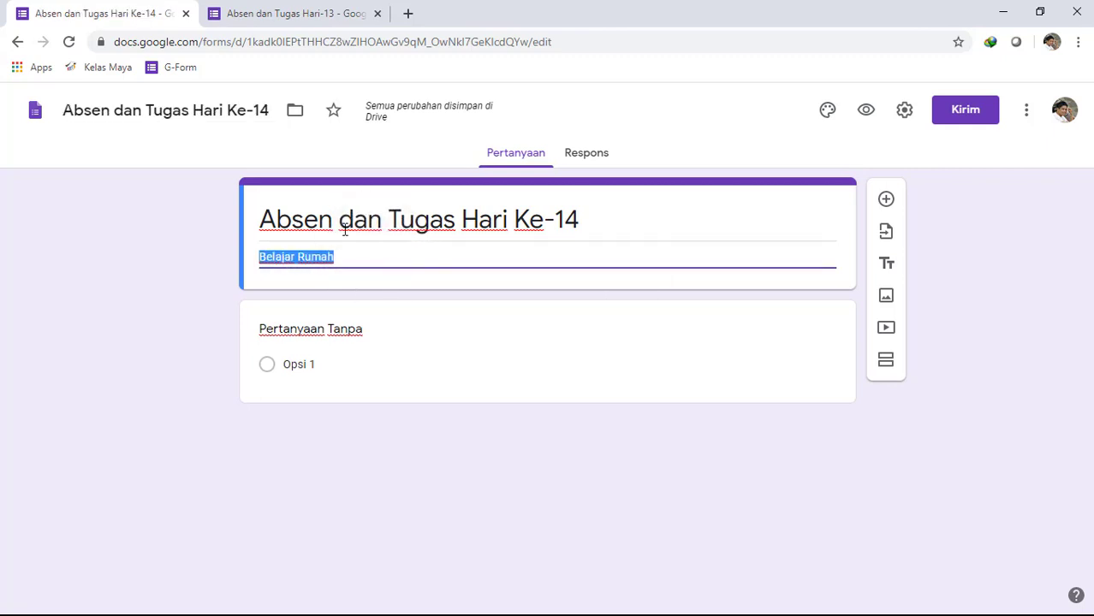
- Title the first question "Nomor Absen" and set its answer type to Jawaban singkat
triple_click(368, 332)
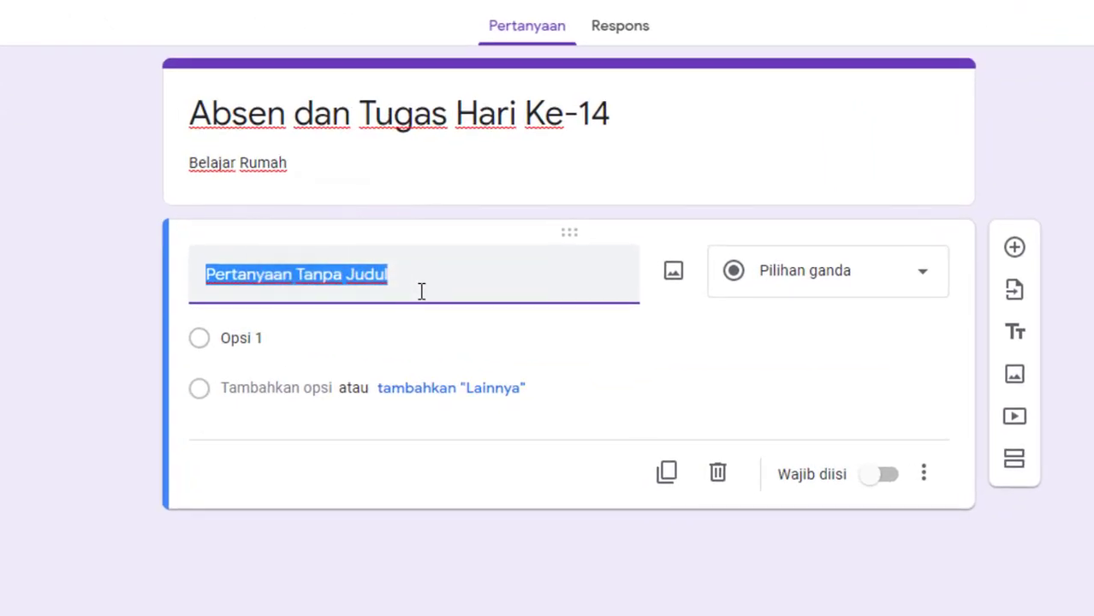
type("Nomor Absen")
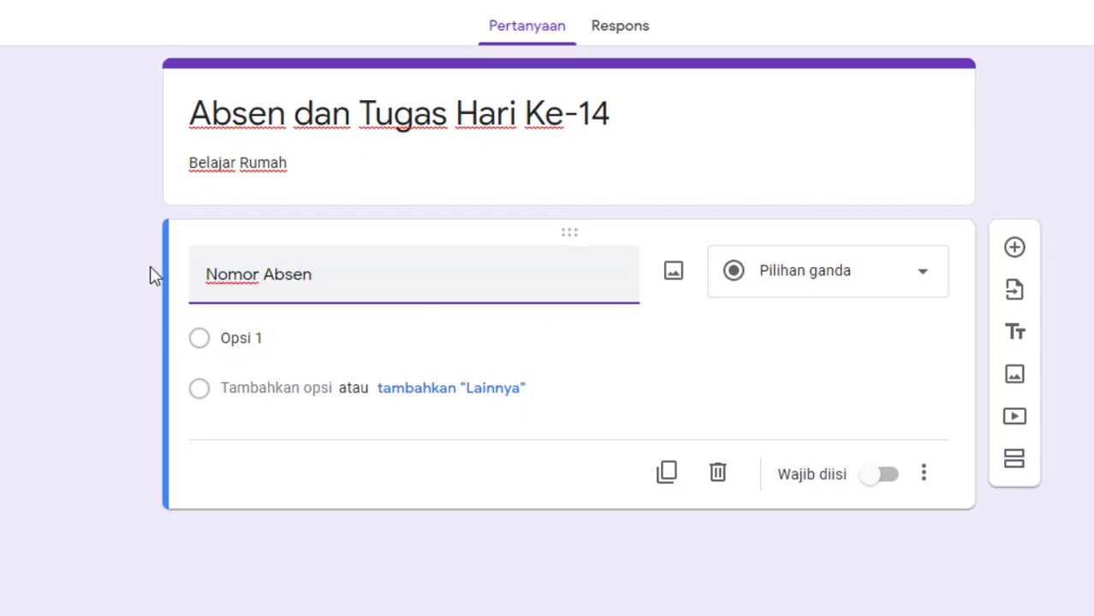
left_click(88, 269)
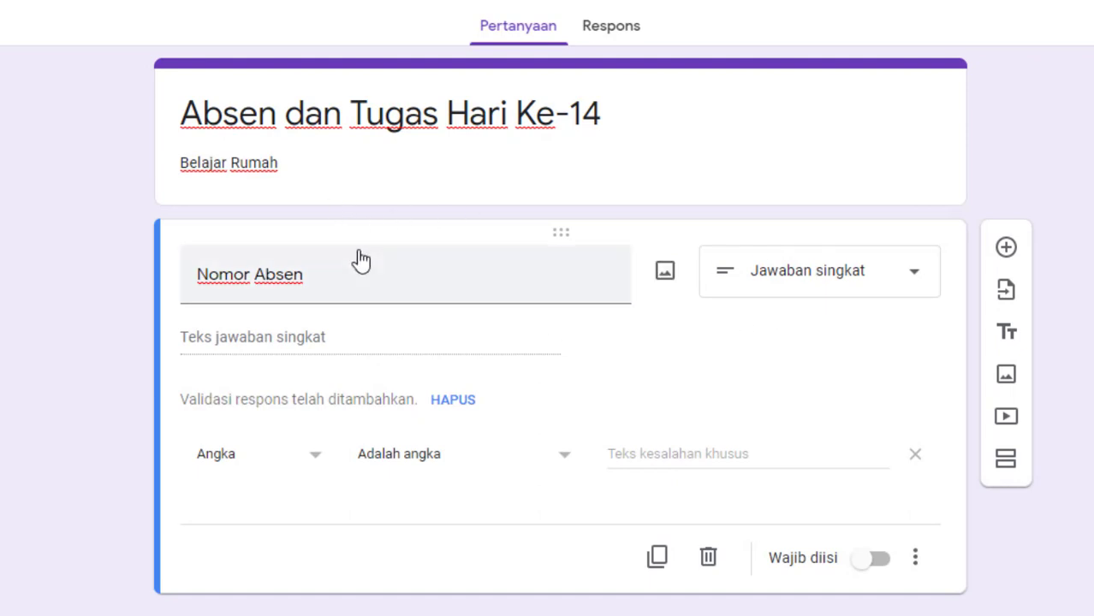
left_click(803, 290)
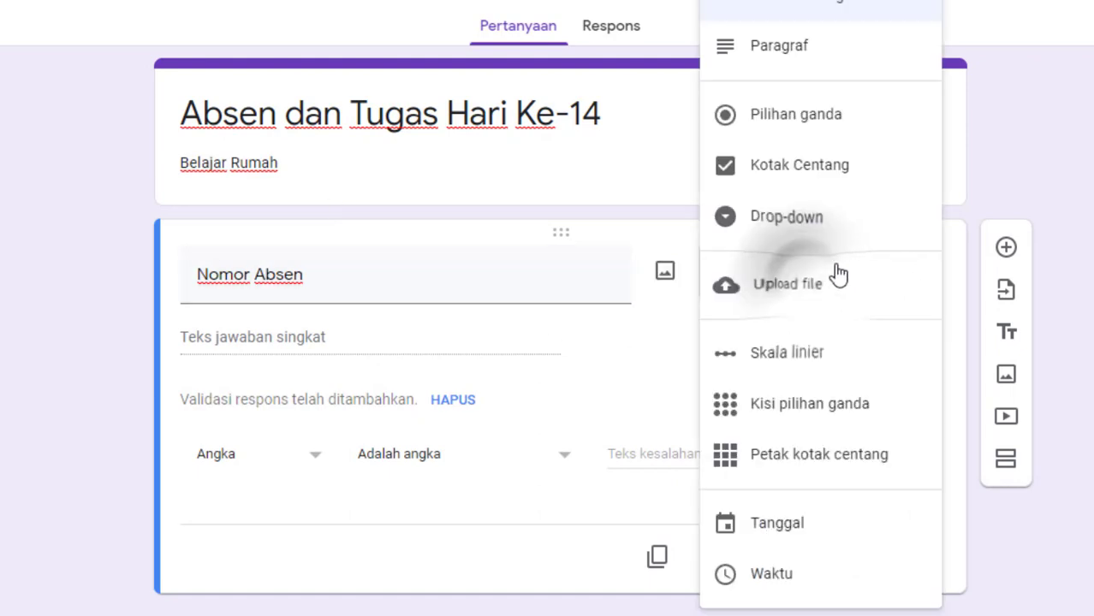
left_click(782, 10)
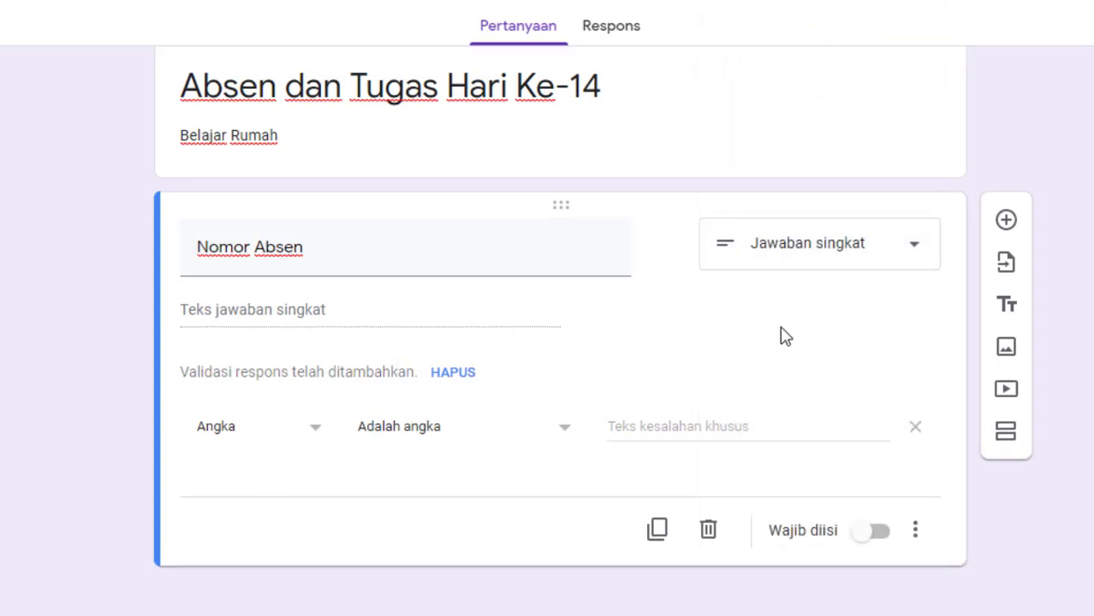
- Try out a description field on the "Nomor Absen" question and hide it again, leaving the validation type at Angka
left_click(319, 437)
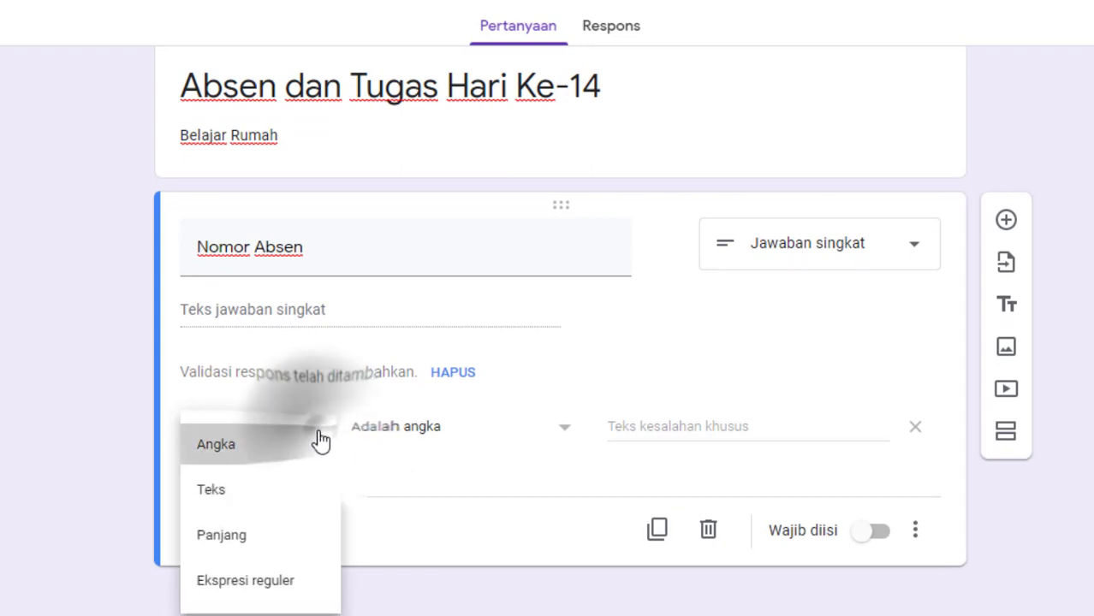
left_click(318, 442)
left_click(915, 531)
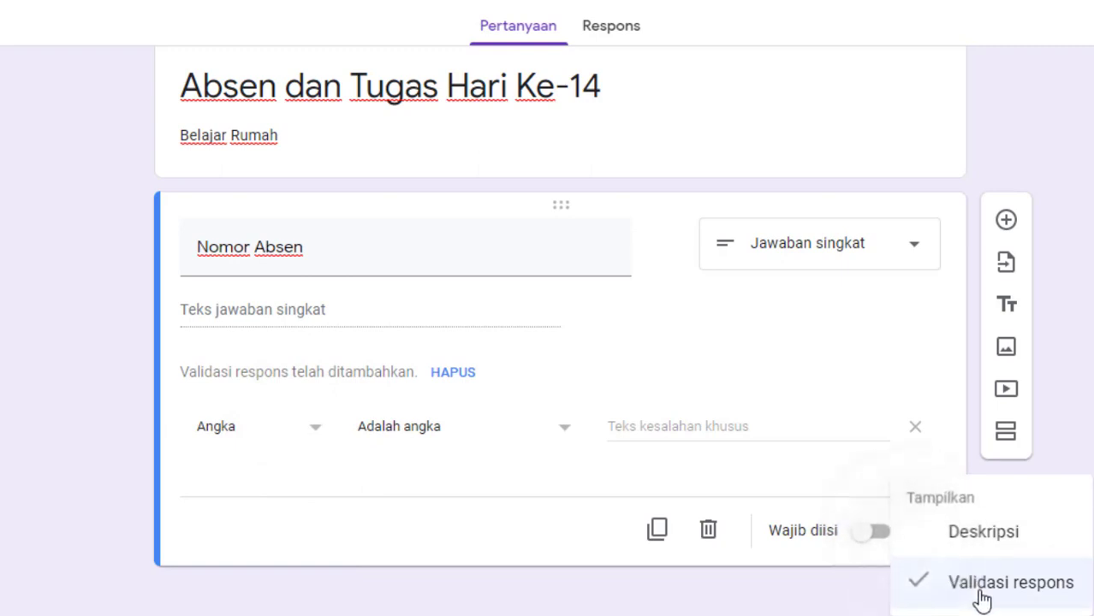
left_click(990, 548)
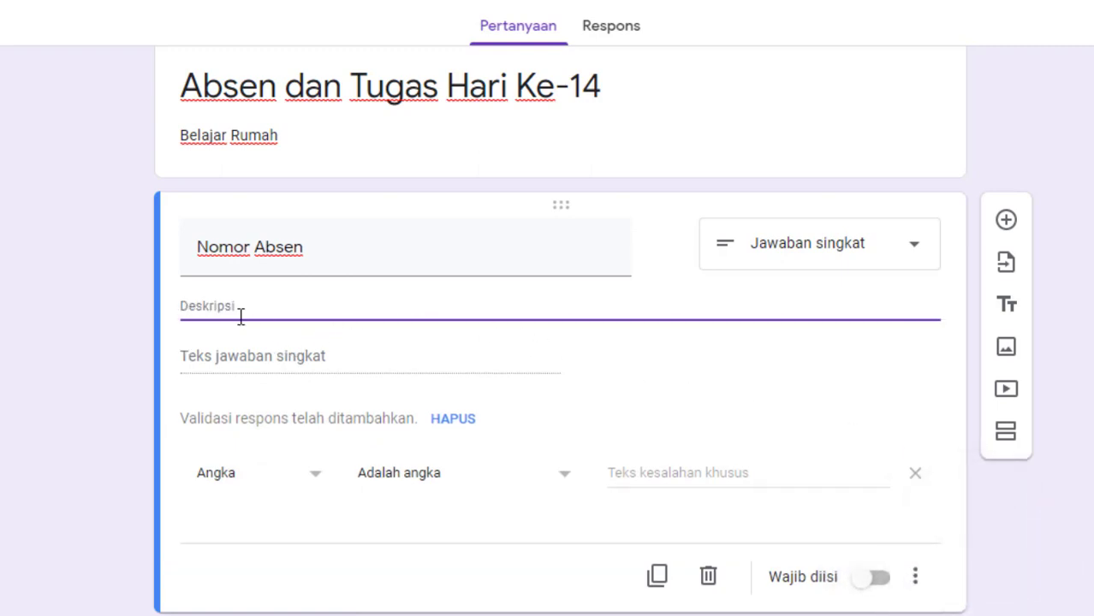
left_click(915, 578)
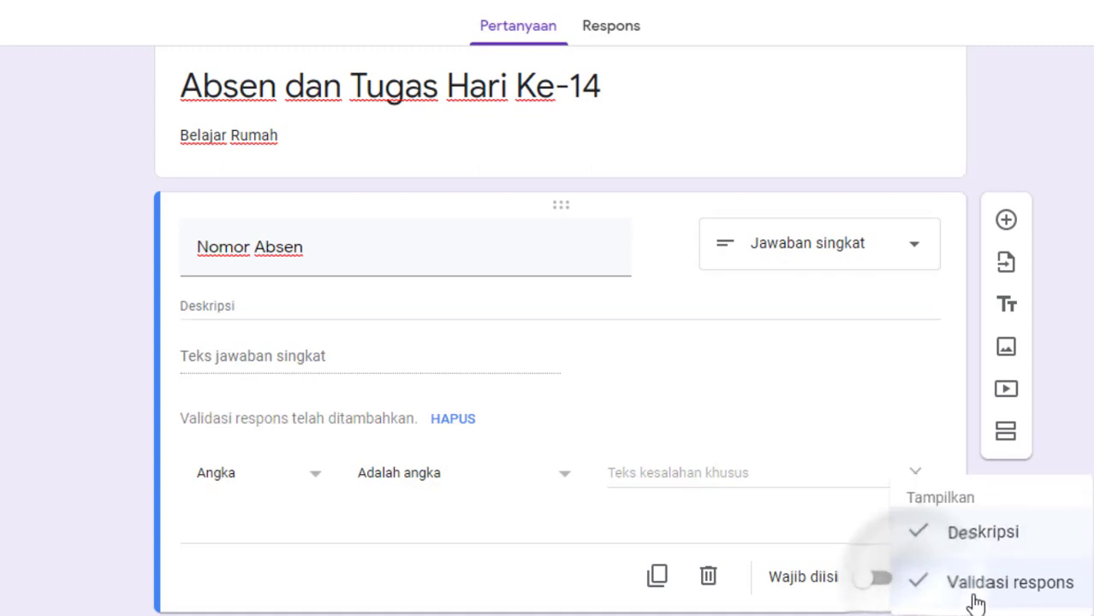
left_click(935, 548)
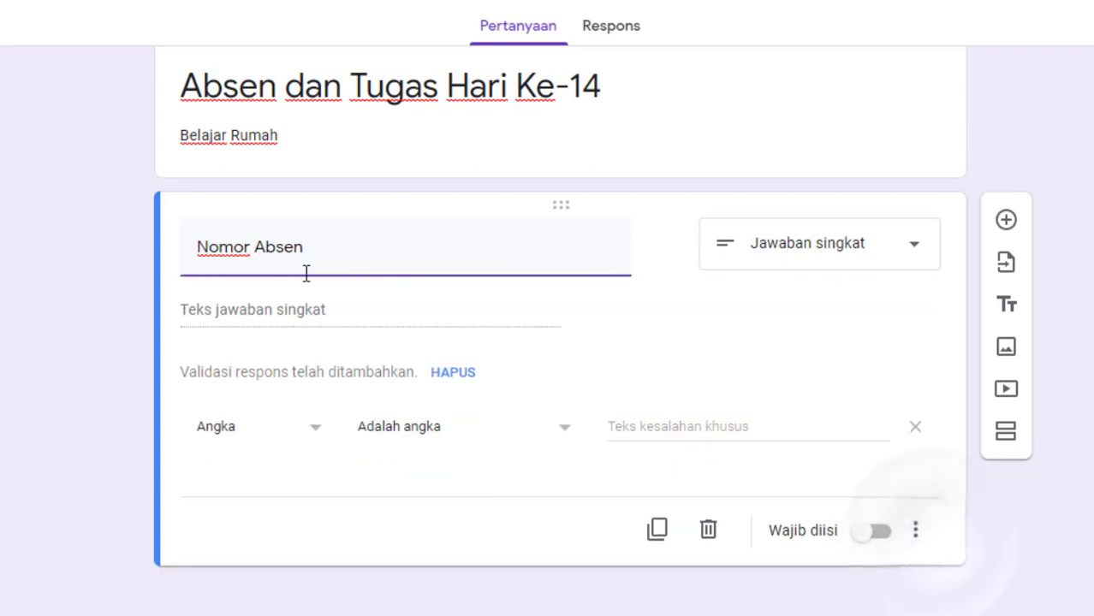
- Remove the response validation from "Nomor Absen" and add it again as Angka with the condition Adalah angka
left_click(920, 538)
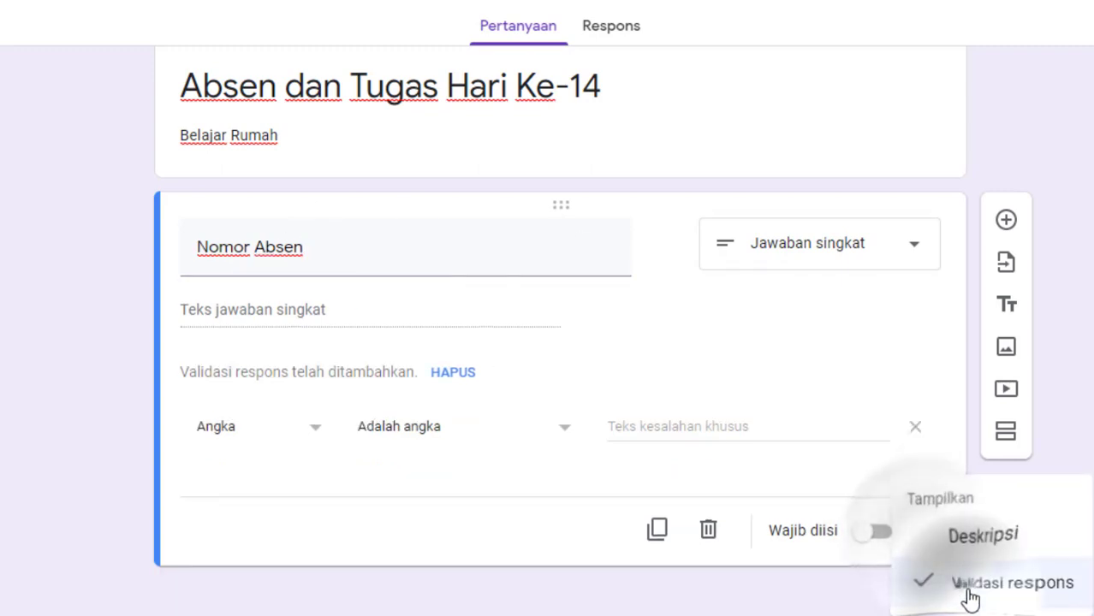
left_click(958, 582)
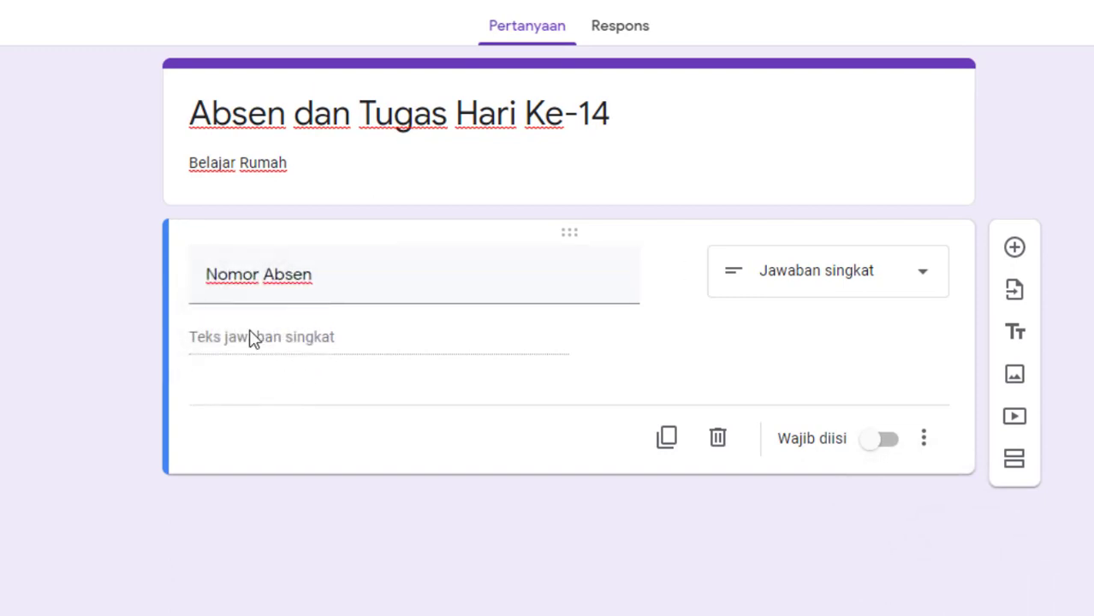
left_click(924, 440)
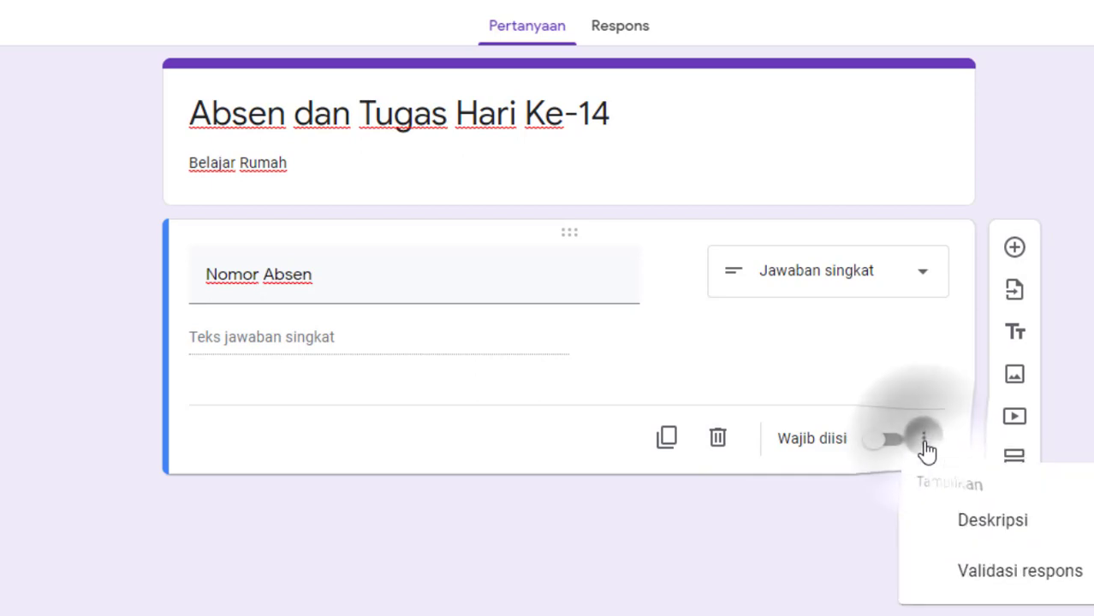
left_click(989, 584)
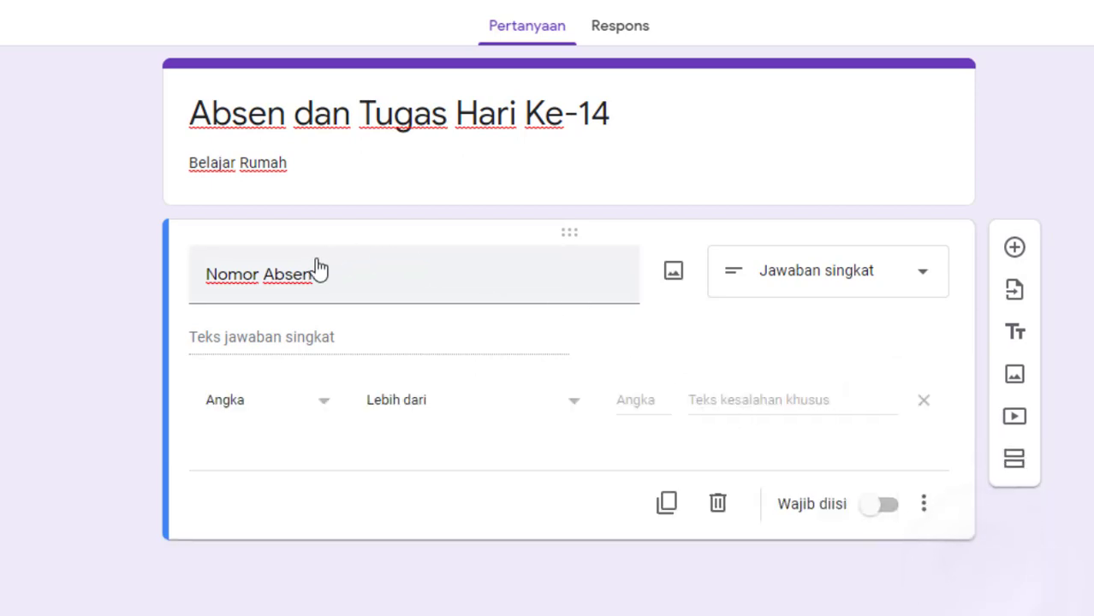
left_click(330, 407)
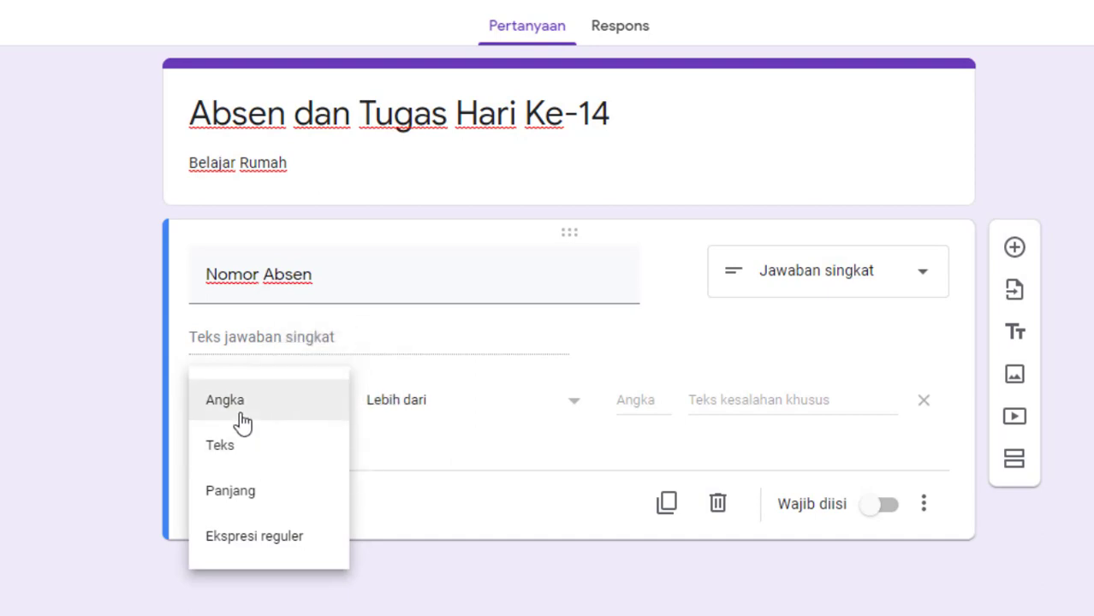
left_click(244, 421)
left_click(381, 420)
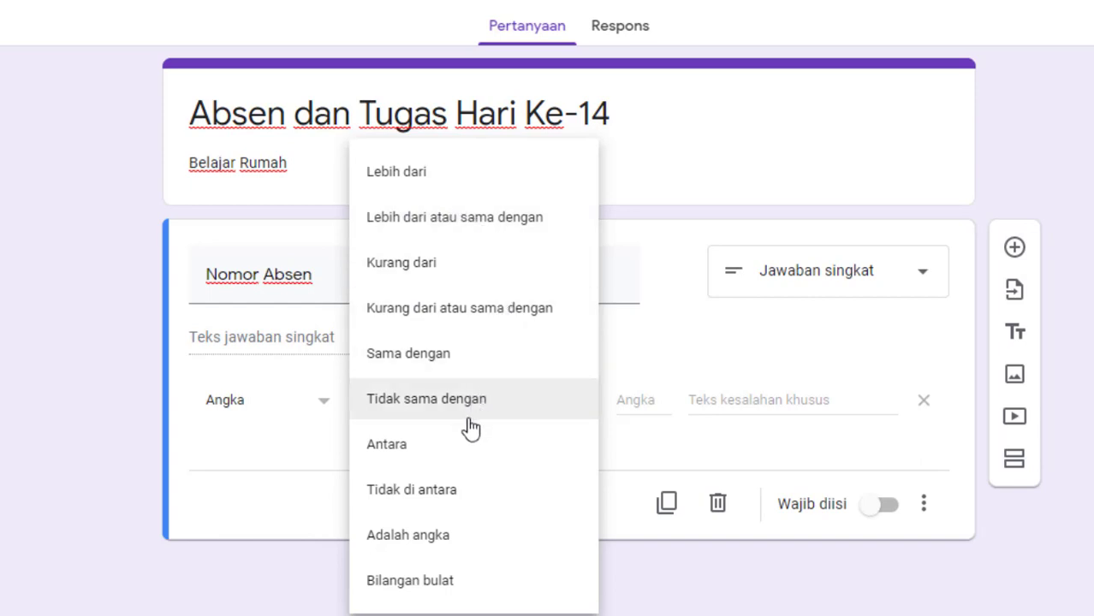
left_click(445, 546)
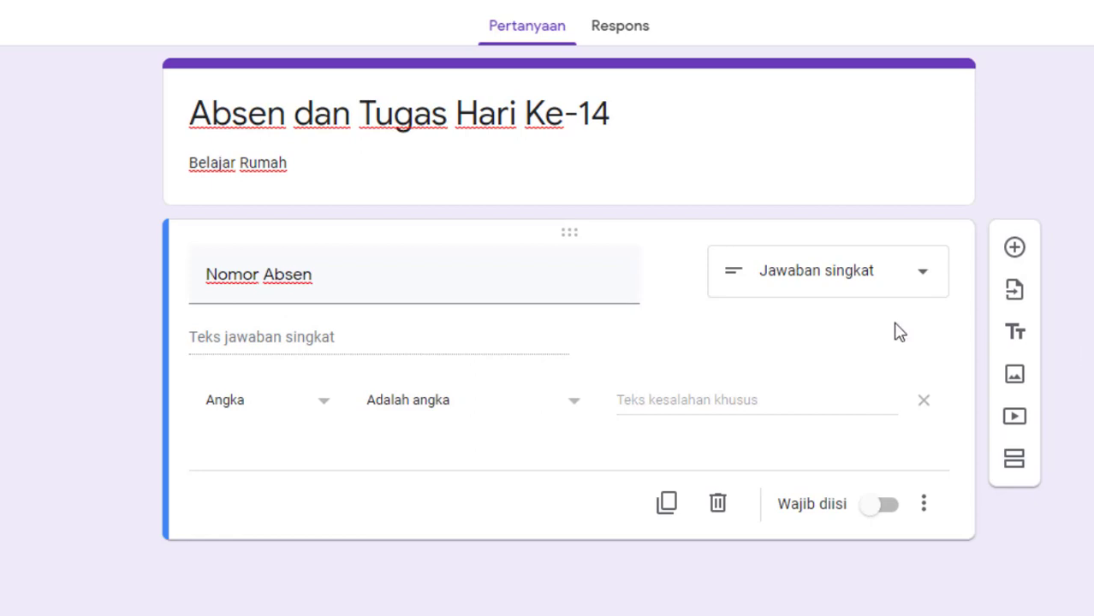
- Add a second, short-answer question titled "Nama Lengkap" below "Nomor Absen"
left_click(1015, 248)
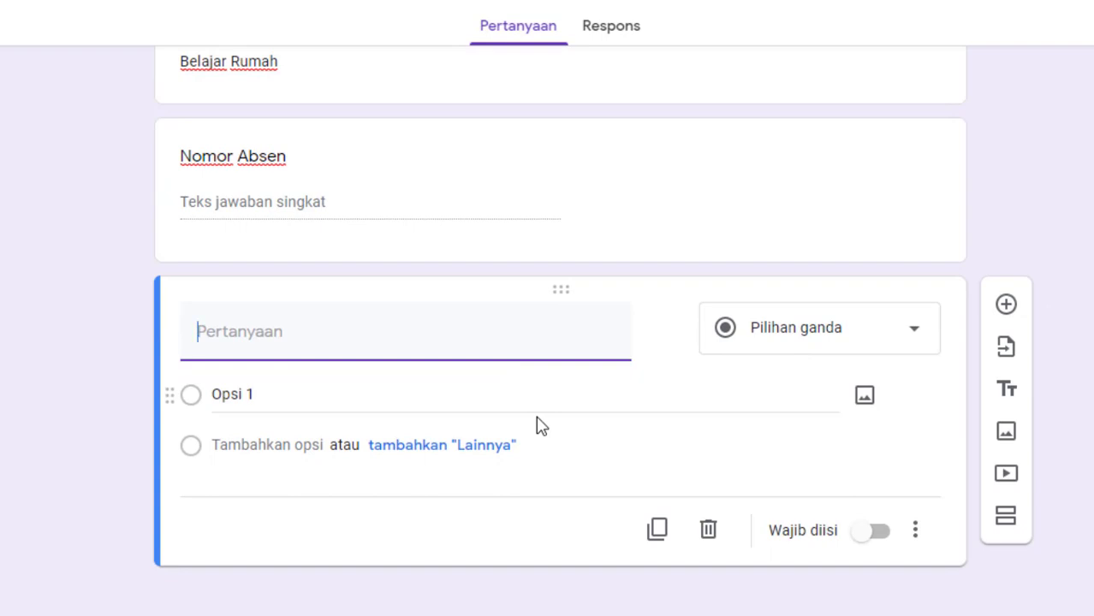
type("Nama ")
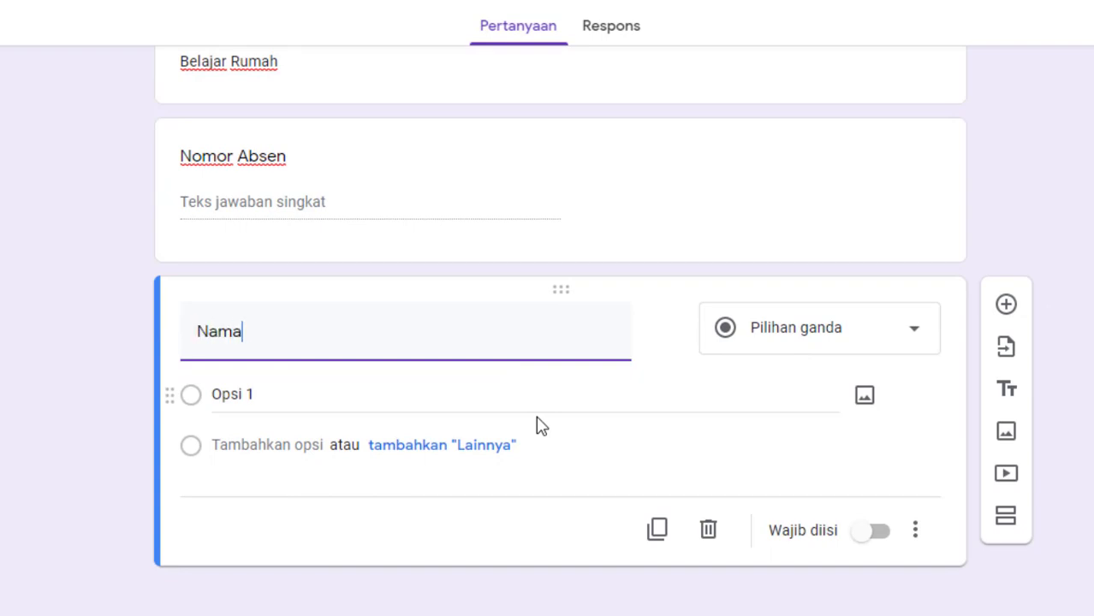
type("Lengk")
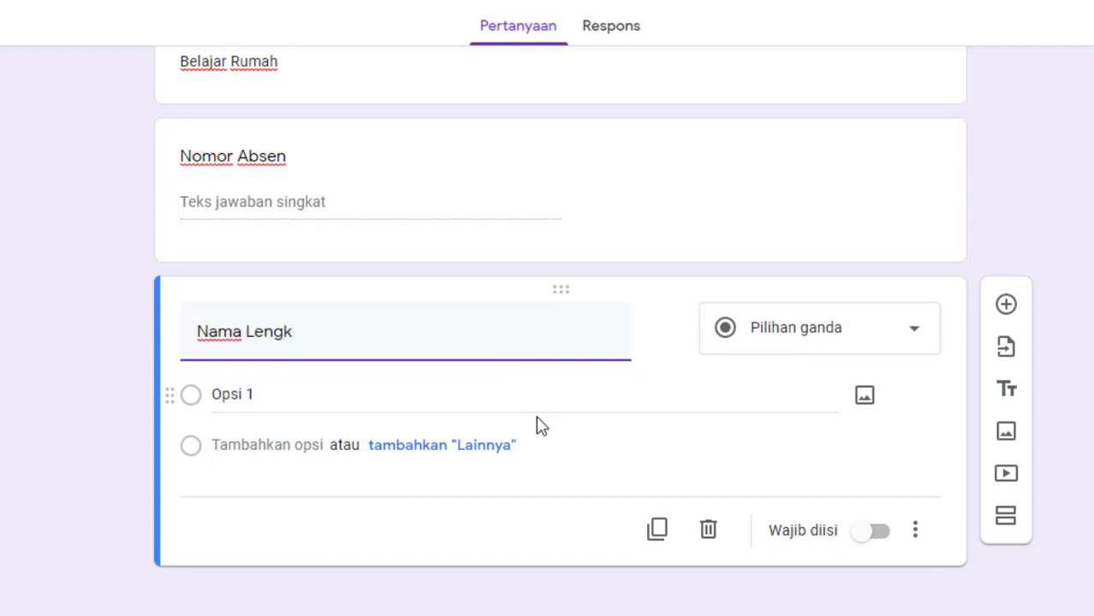
type("ap")
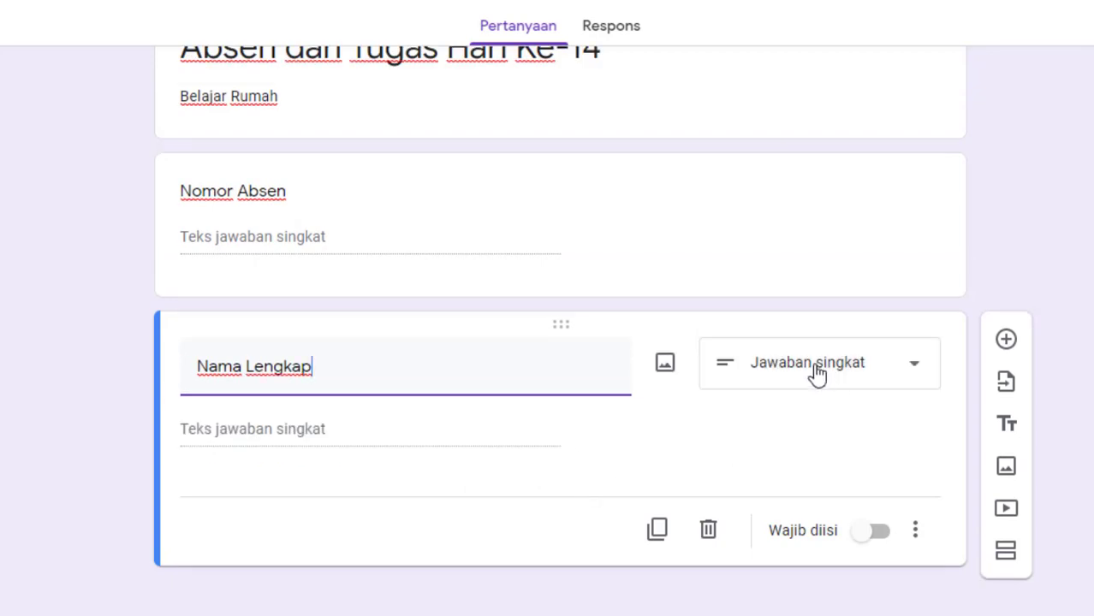
- Make the "Nomor Absen" question required (Wajib diisi)
scroll(650, 371, "up", 1)
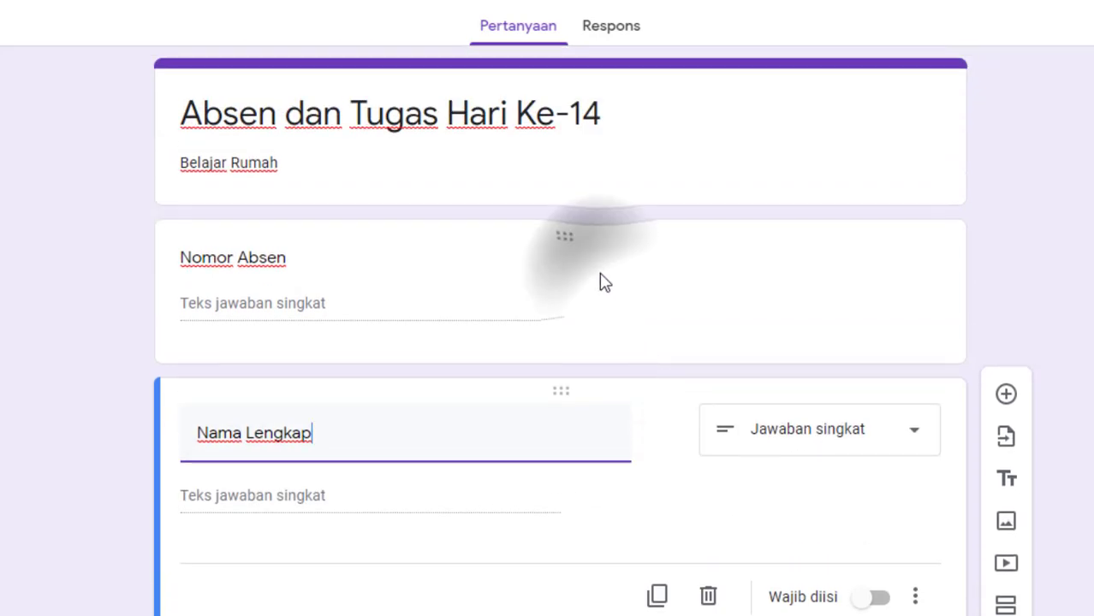
left_click(604, 283)
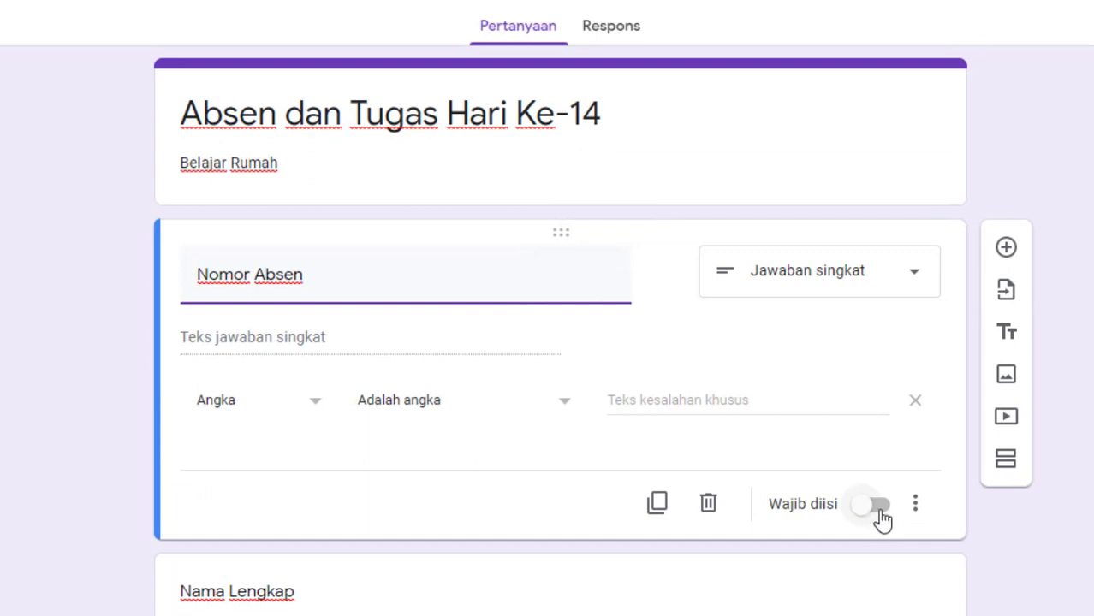
left_click(882, 518)
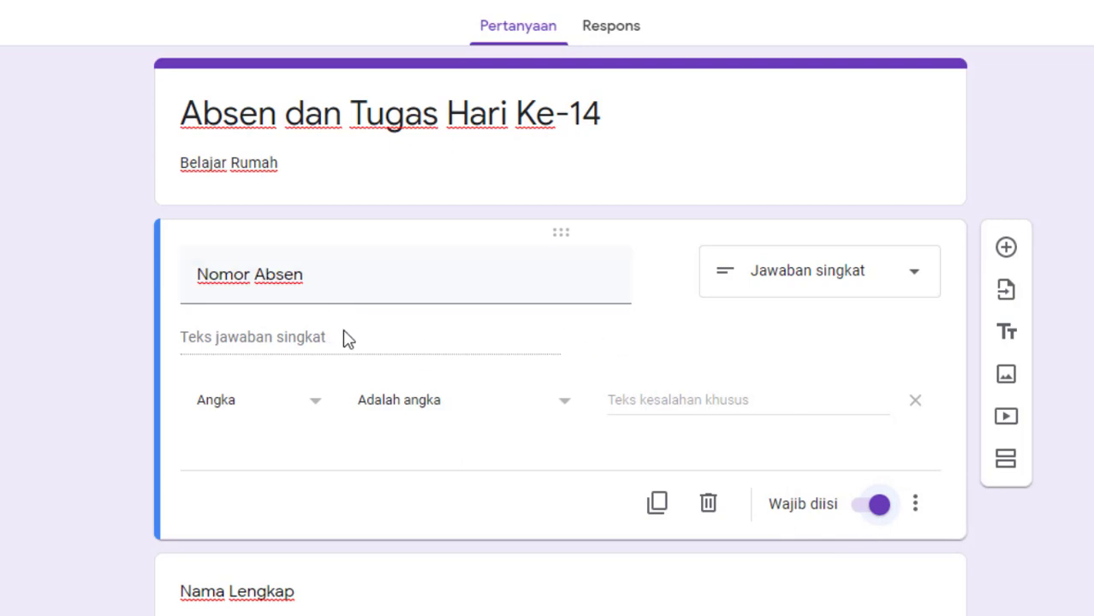
left_click(105, 336)
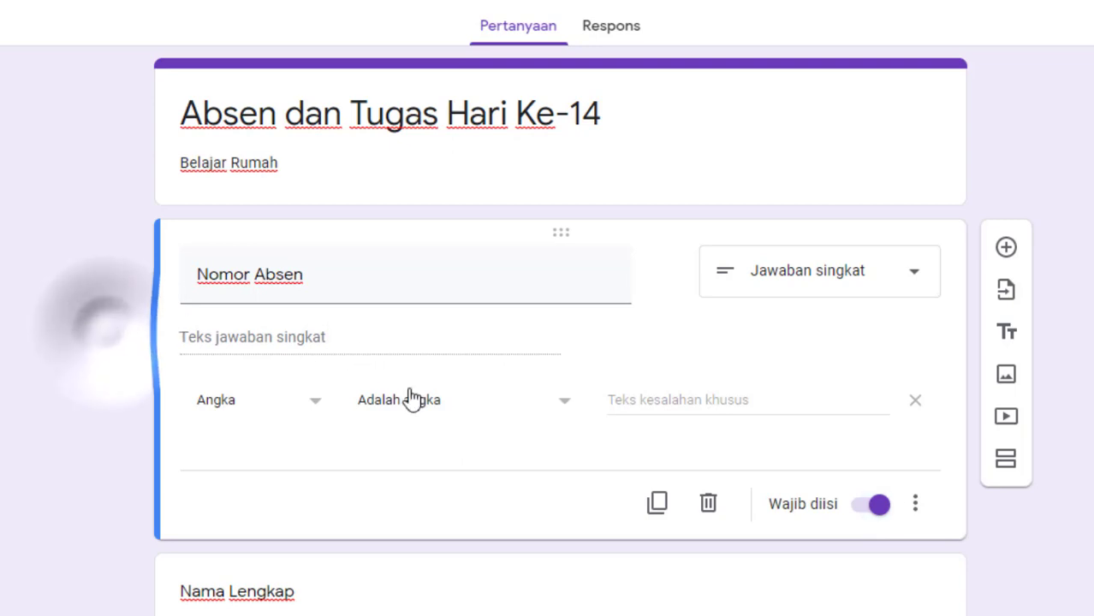
- Make the "Nama Lengkap" question required (Wajib diisi)
scroll(428, 403, "down", 2)
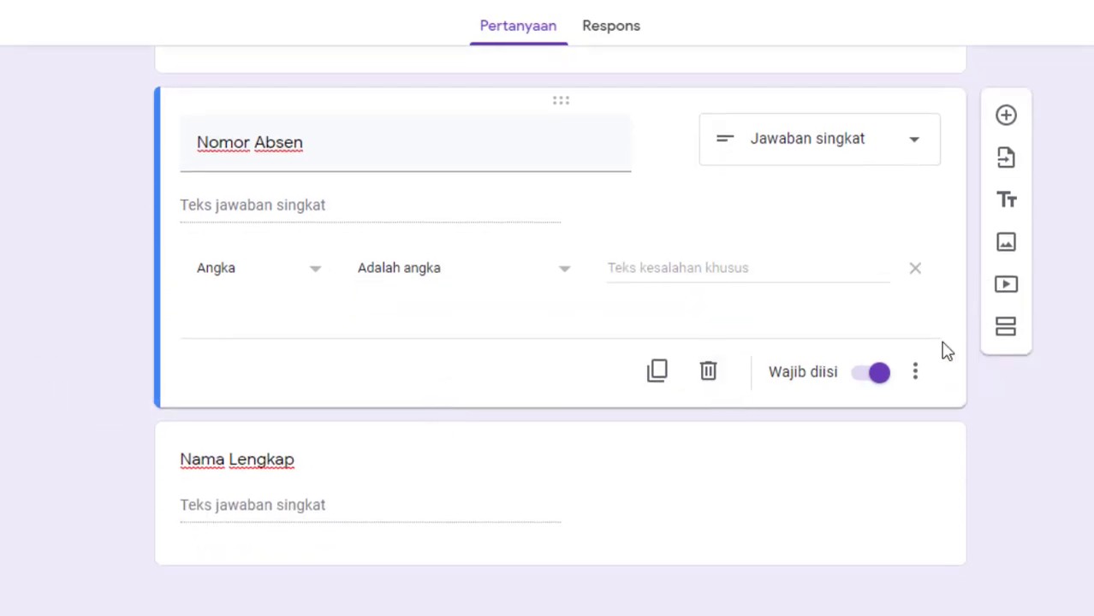
left_click(481, 493)
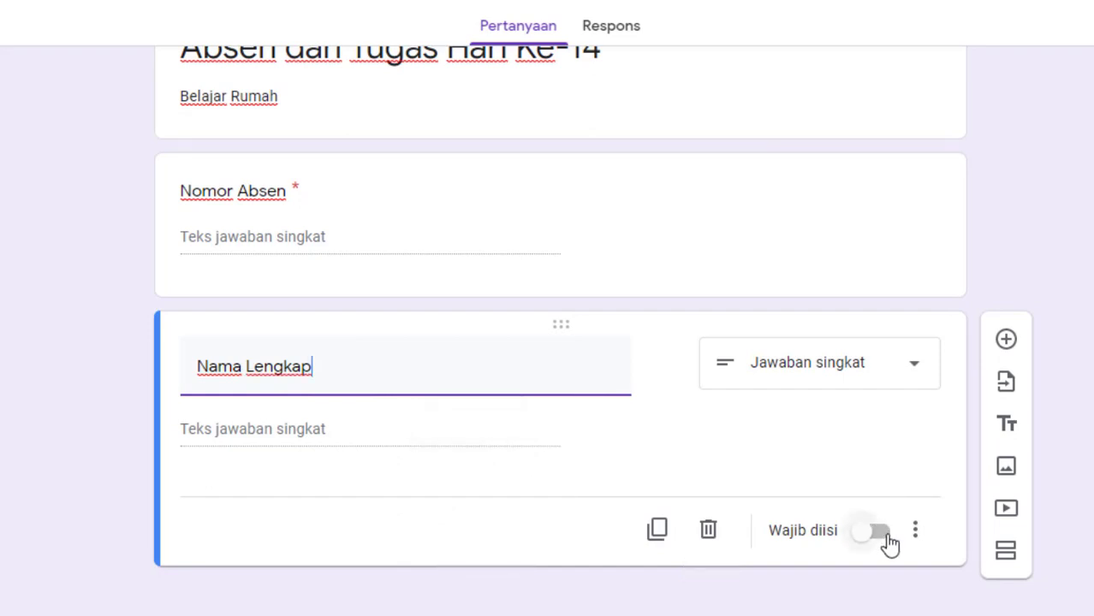
left_click(884, 538)
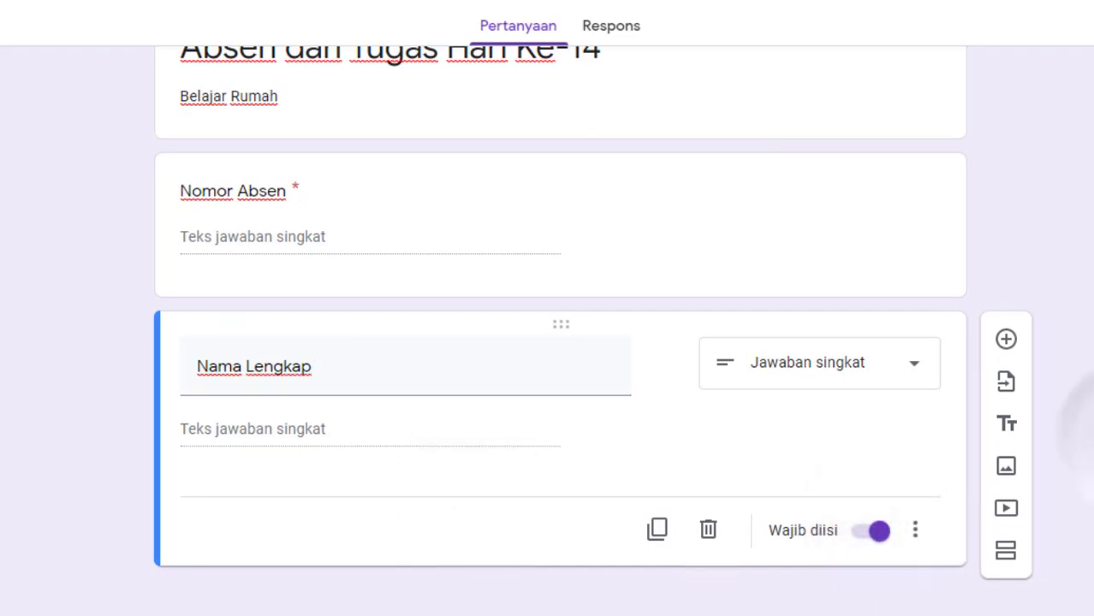
- Add a third question titled "Upload Photo Mengerjakan Tugas" below "Nama Lengkap"
left_click(1007, 341)
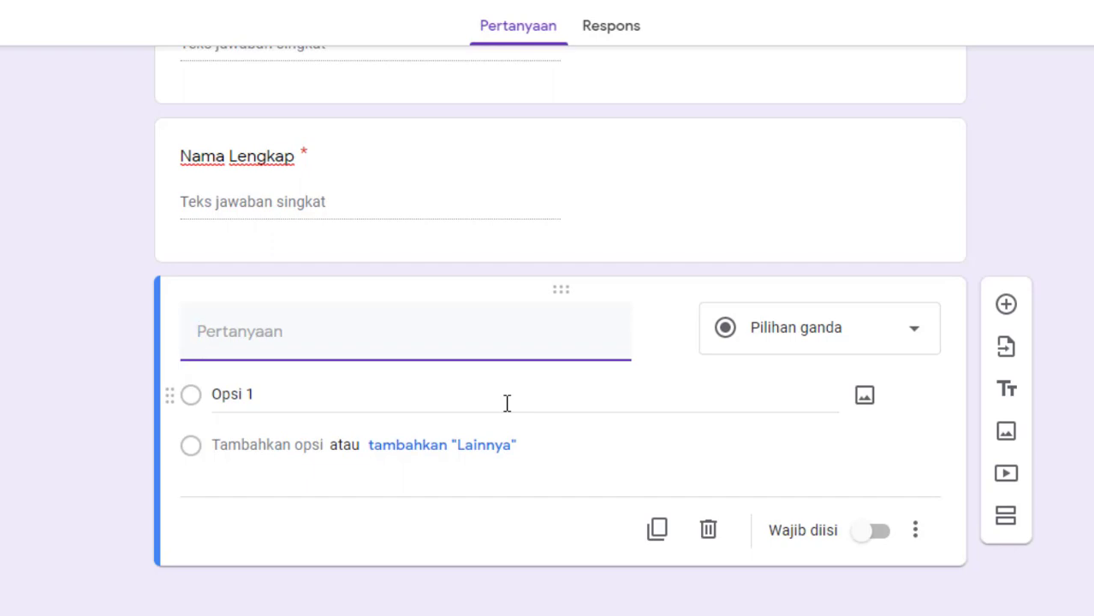
type("Upload Photo M")
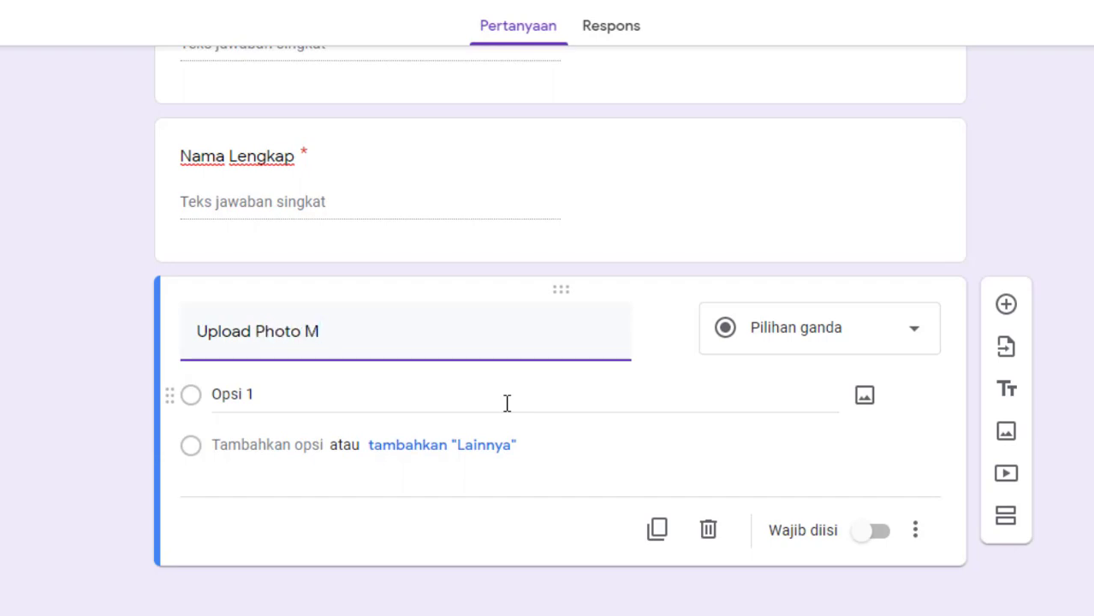
type("engerjakan ")
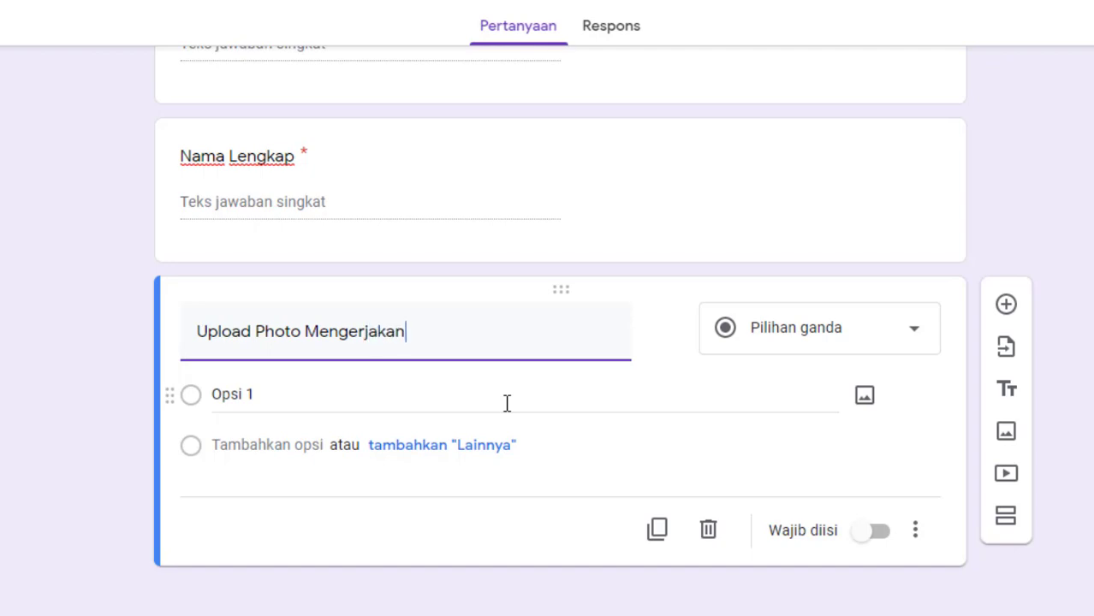
type("Tugas")
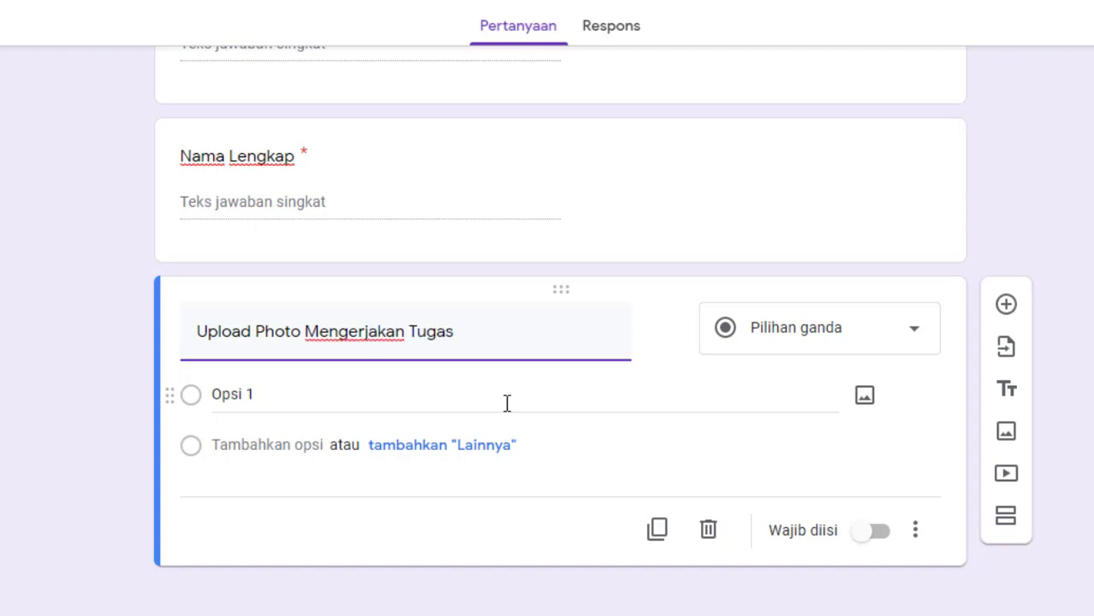
- Set the third question's answer type to Upload file and allow respondents to upload files to Drive
left_click(815, 349)
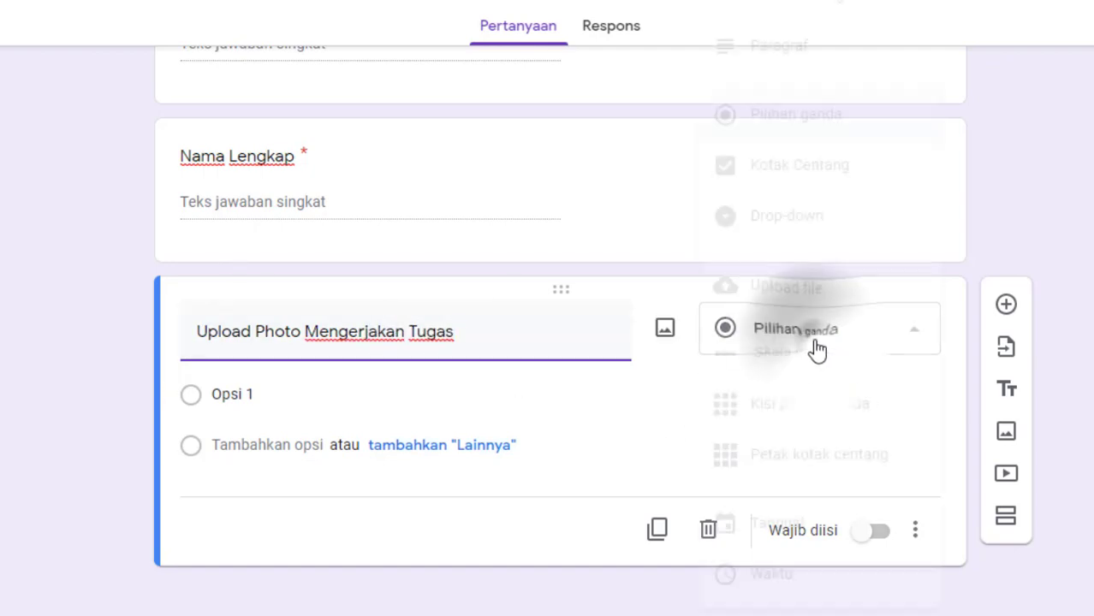
left_click(826, 298)
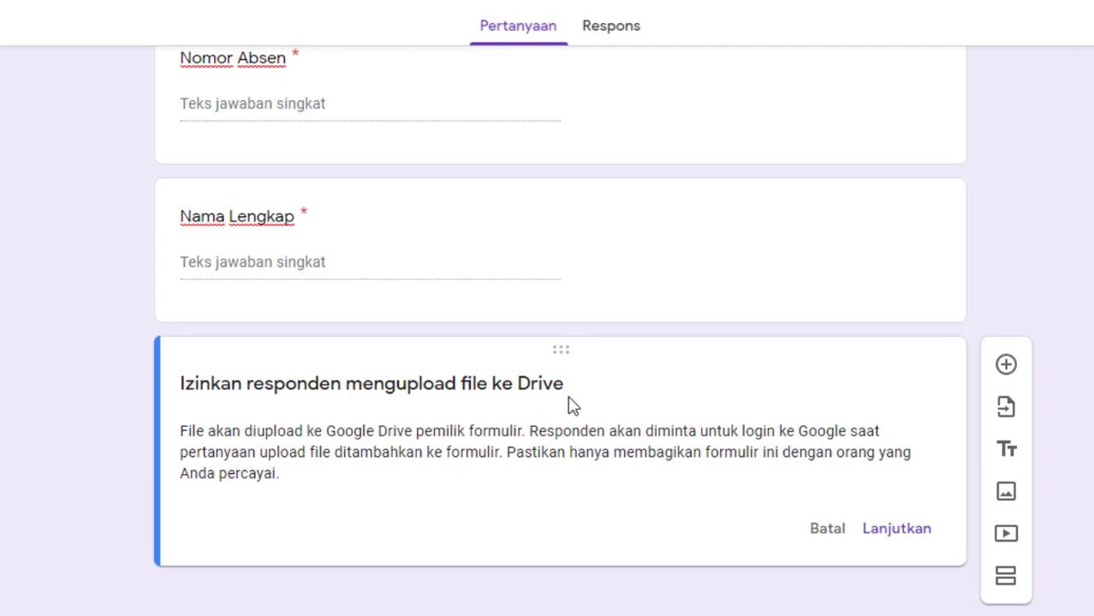
left_click(890, 532)
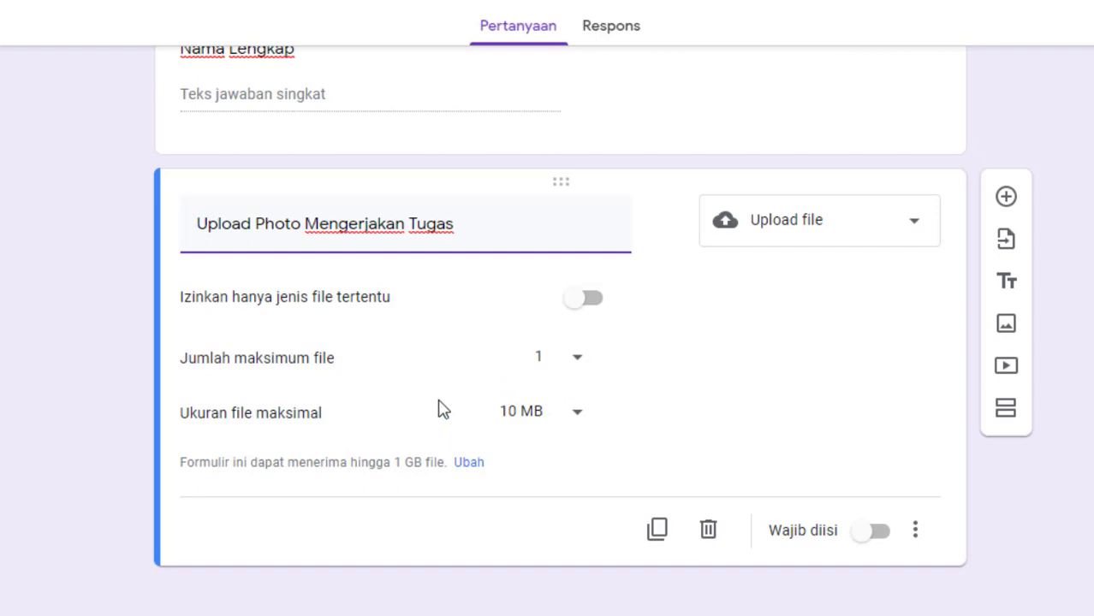
- Choose 10 MB as the maximum file size for the "Upload Photo Mengerjakan Tugas" question
left_click(579, 415)
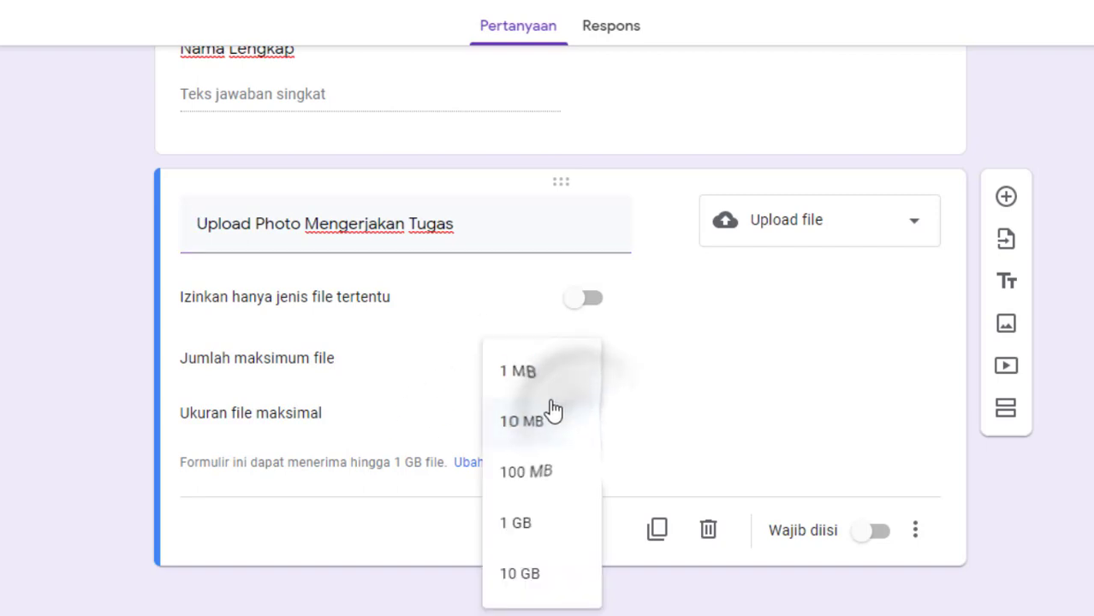
left_click(541, 421)
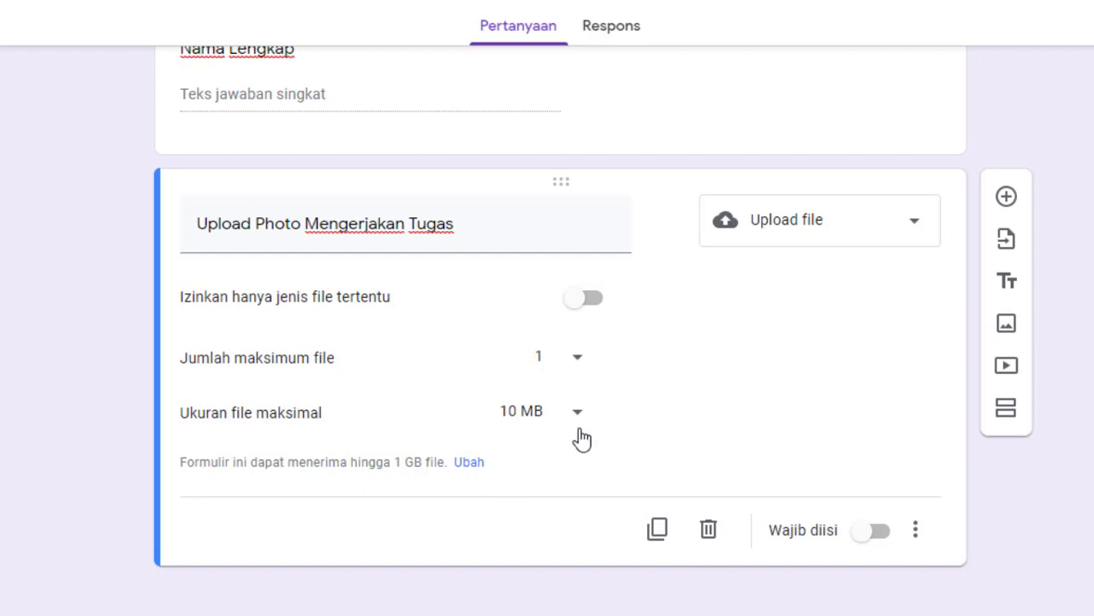
left_click(580, 433)
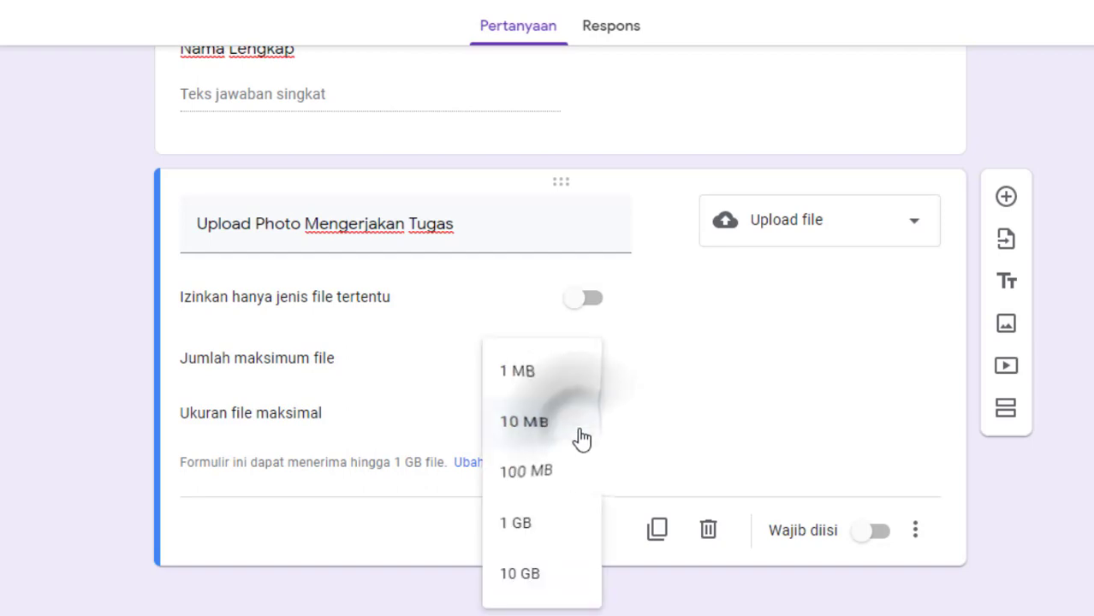
left_click(535, 423)
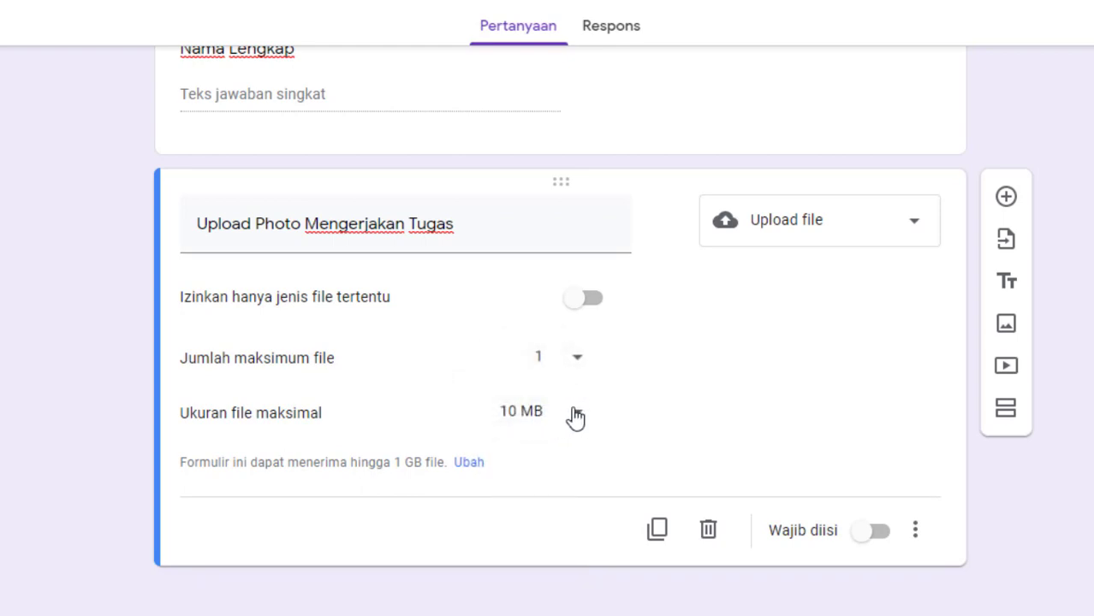
- Make the "Upload Photo Mengerjakan Tugas" question required (Wajib diisi)
left_click(895, 545)
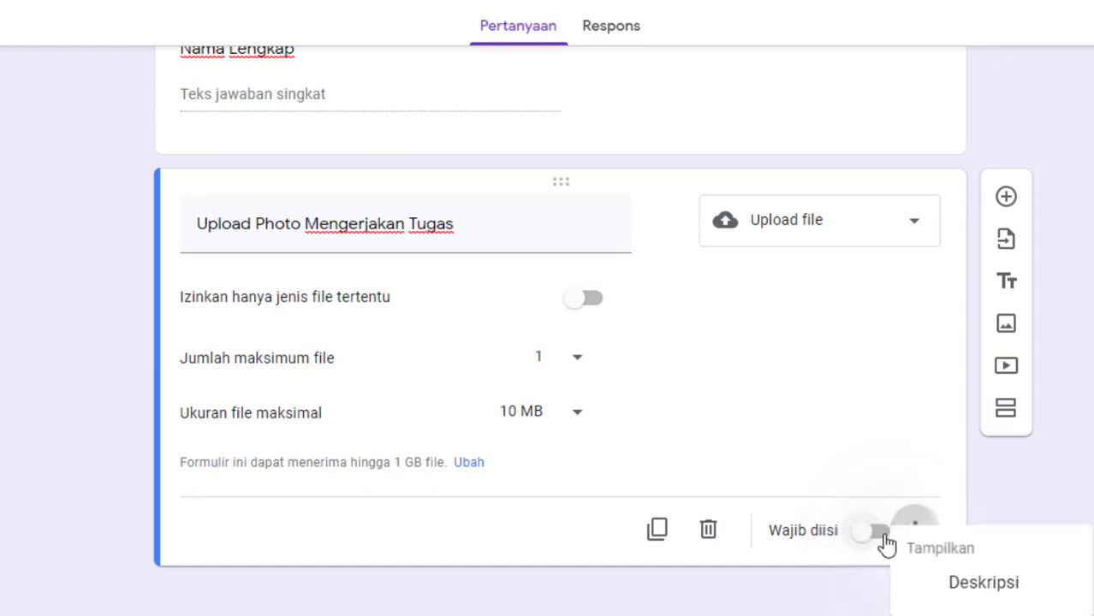
left_click(878, 538)
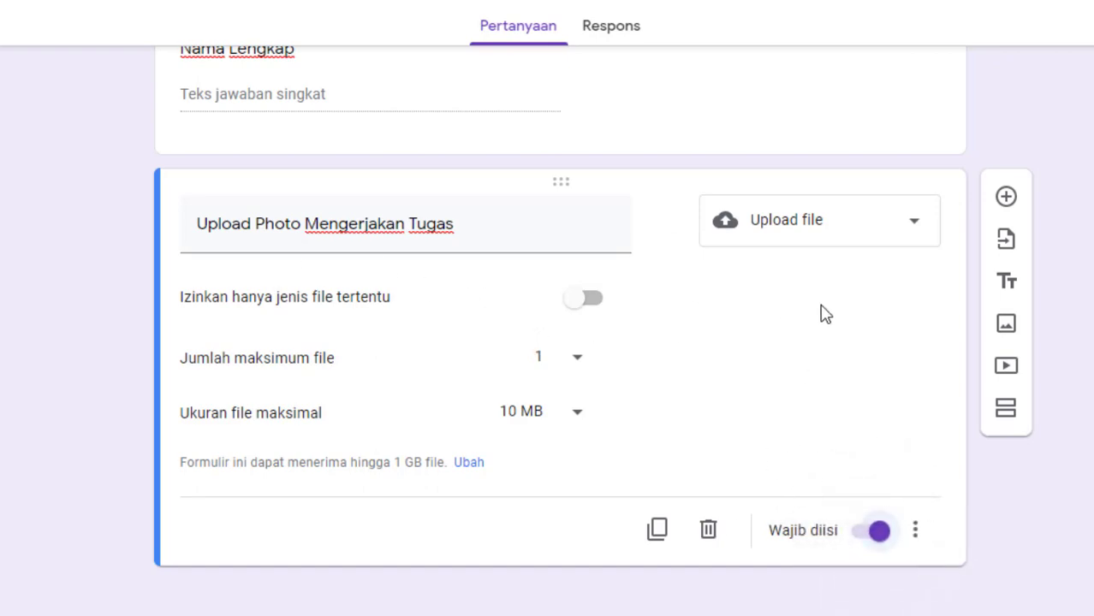
- Add a fourth question titled "Upload Photo Tugas" with Upload file as its answer type
left_click(1007, 196)
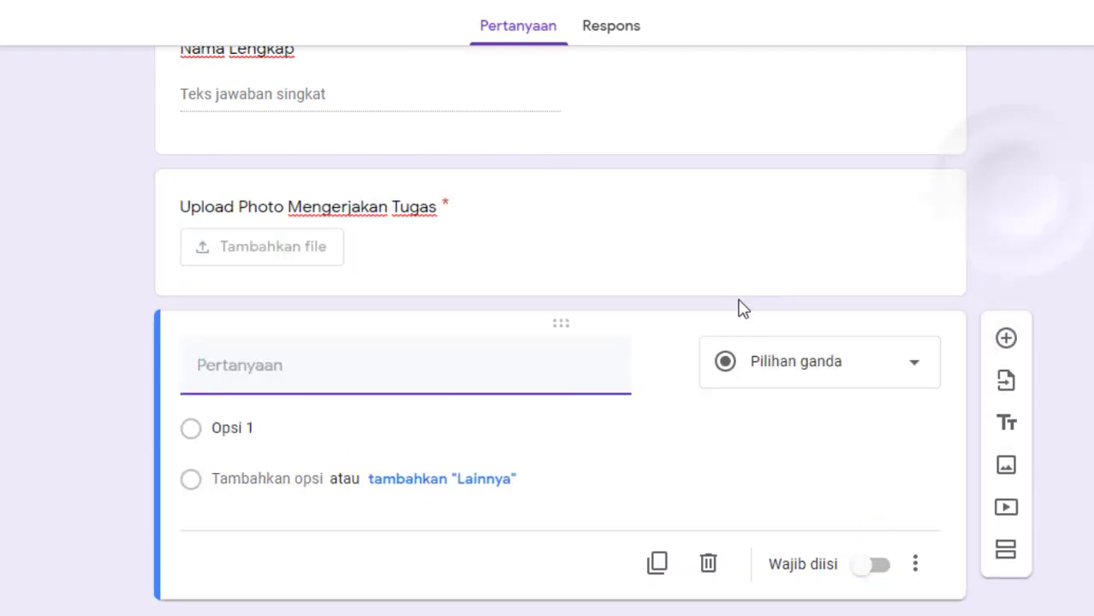
type("Upload Photo")
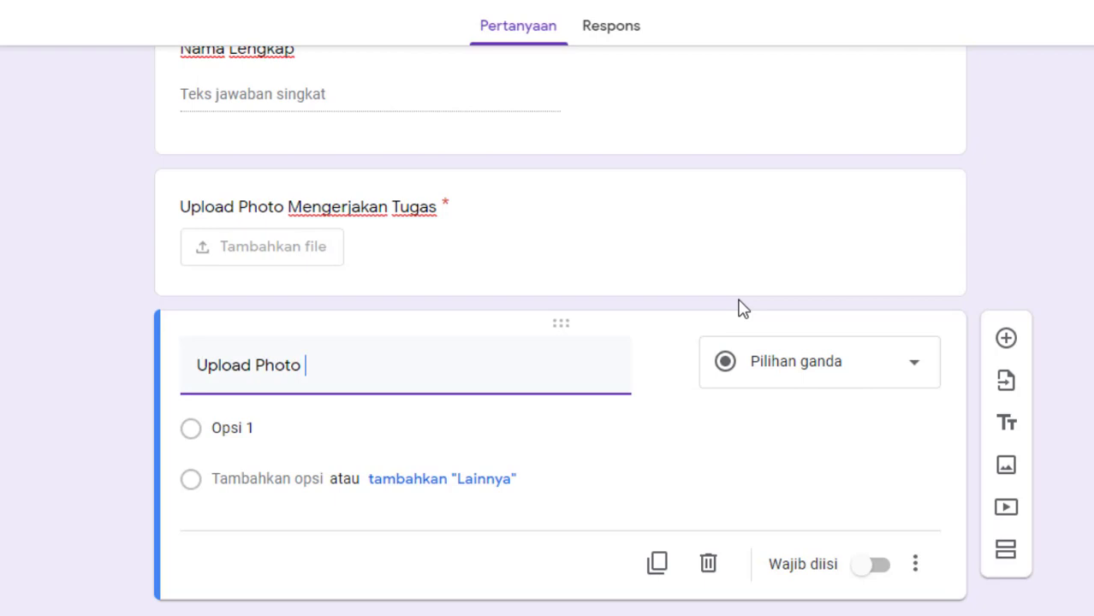
type(" Tugas")
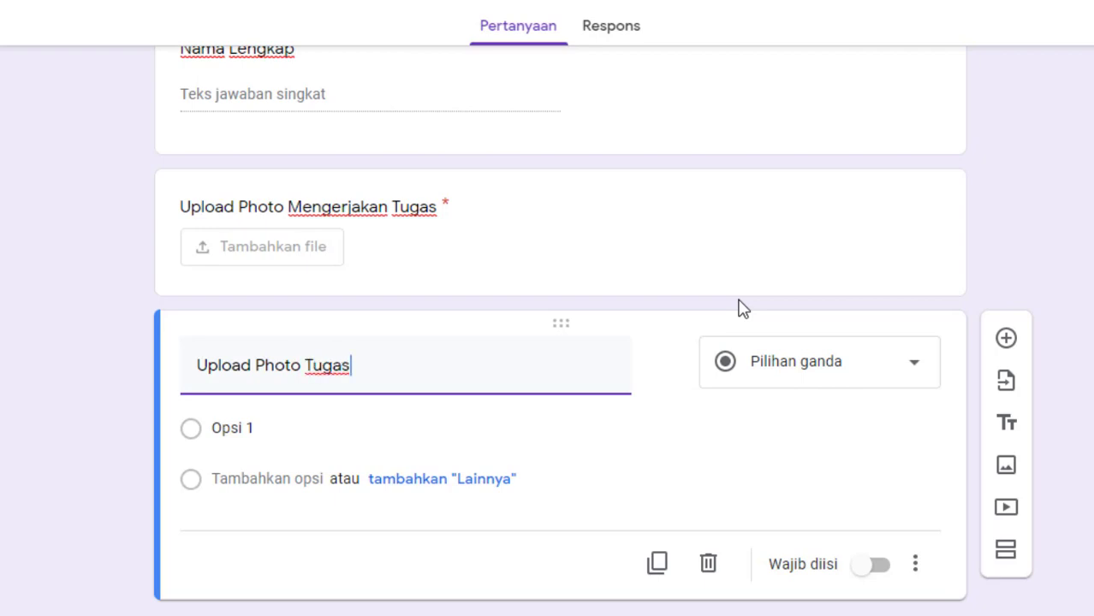
left_click(841, 366)
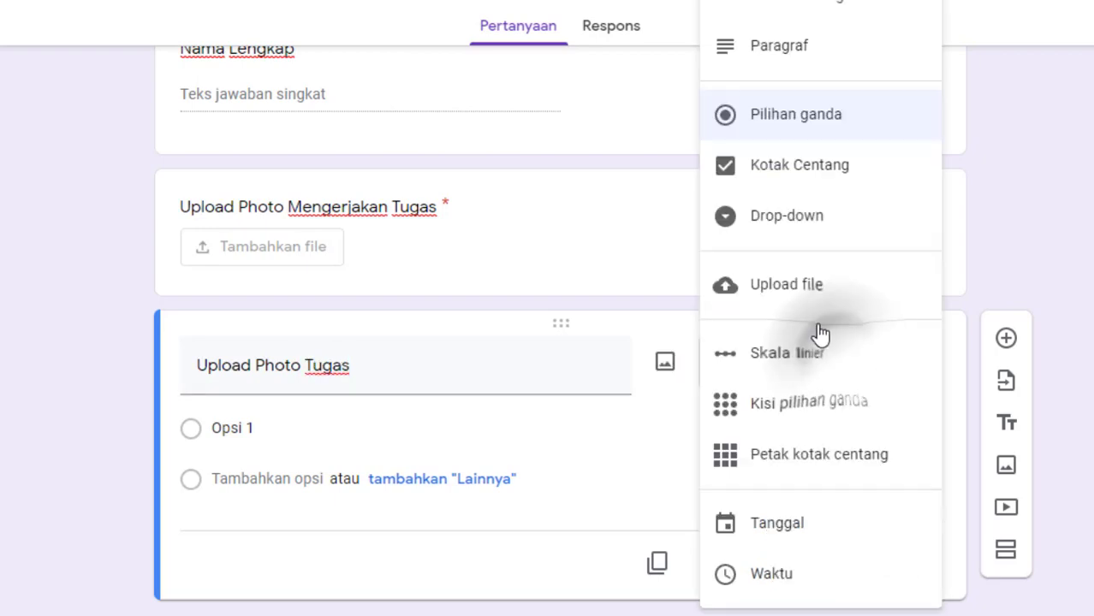
left_click(786, 285)
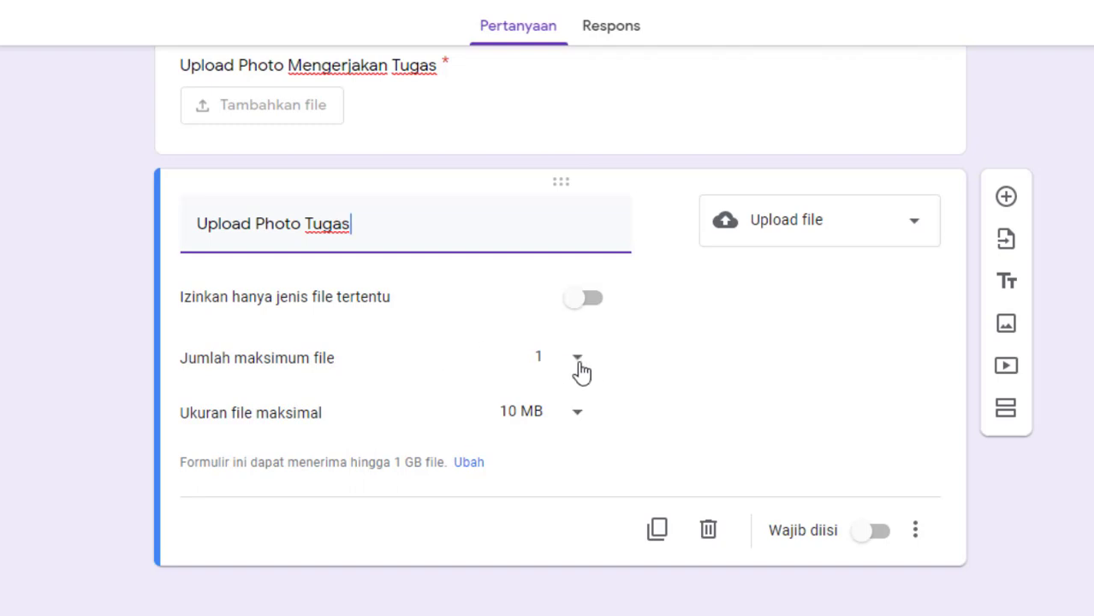
- Check the maximum file count options of the "Upload Photo Tugas" question and make the question required (Wajib diisi)
left_click(578, 366)
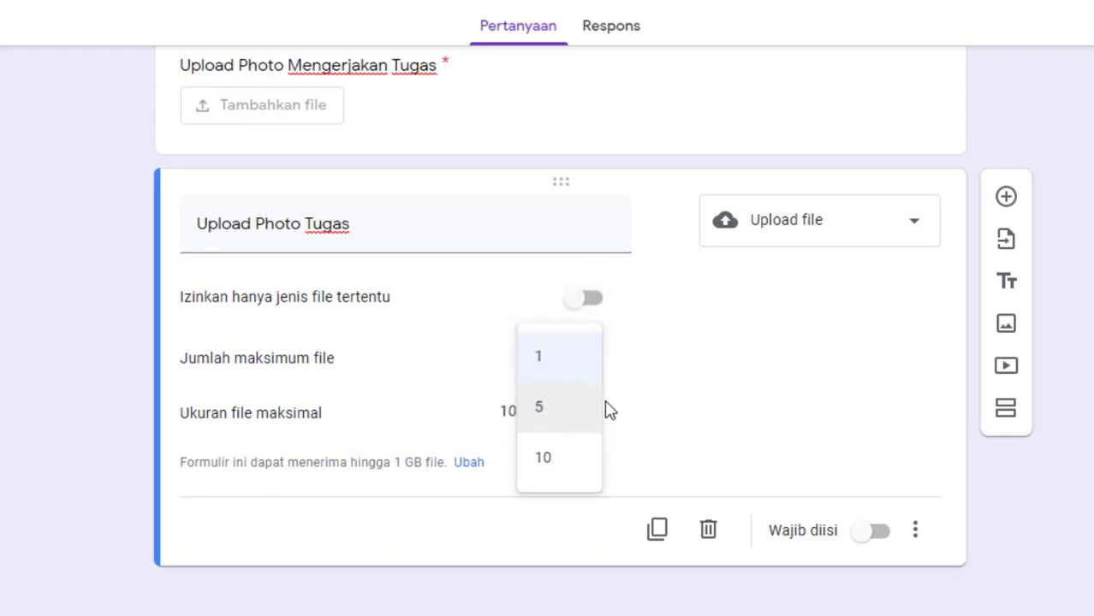
left_click(665, 410)
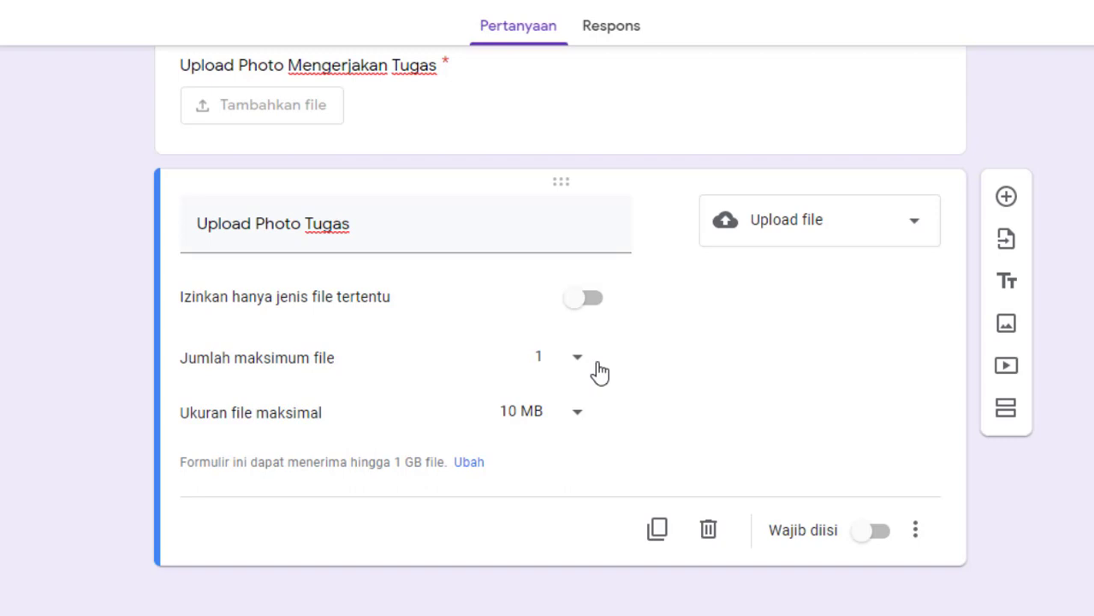
left_click(881, 534)
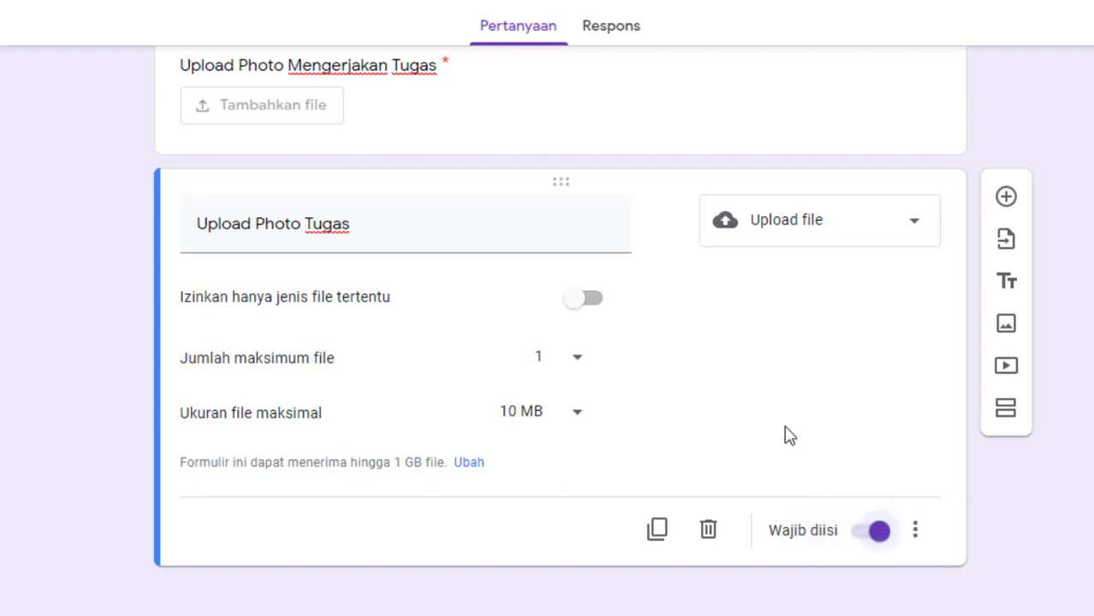
- Review the whole form from the title through all four questions, including their required markers and upload settings
scroll(788, 428, "up", 5)
scroll(796, 439, "up", 1)
scroll(506, 342, "down", 6)
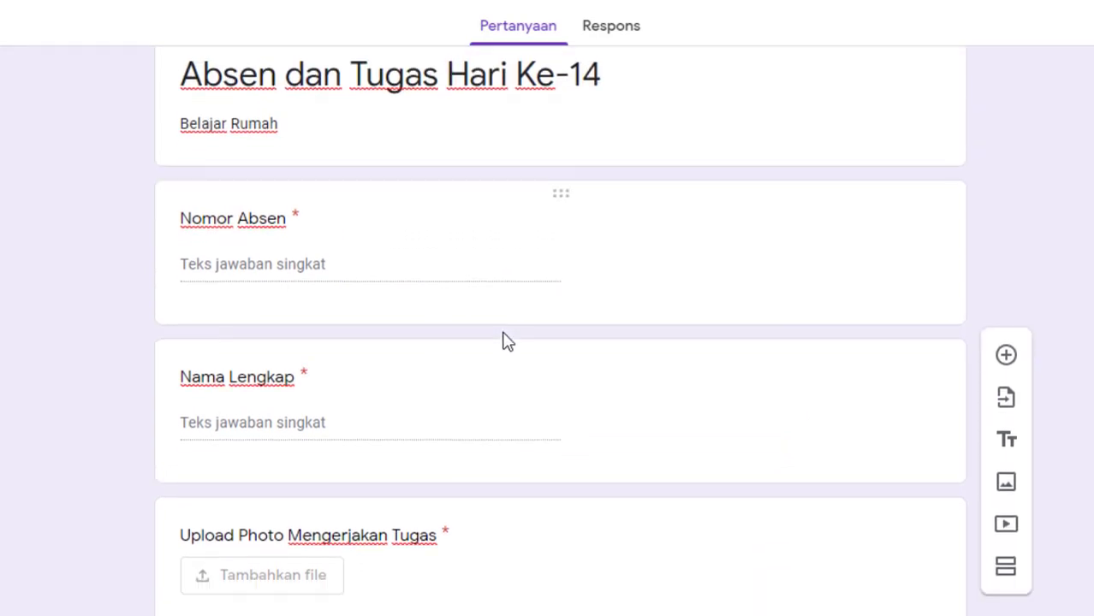
scroll(742, 424, "up", 5)
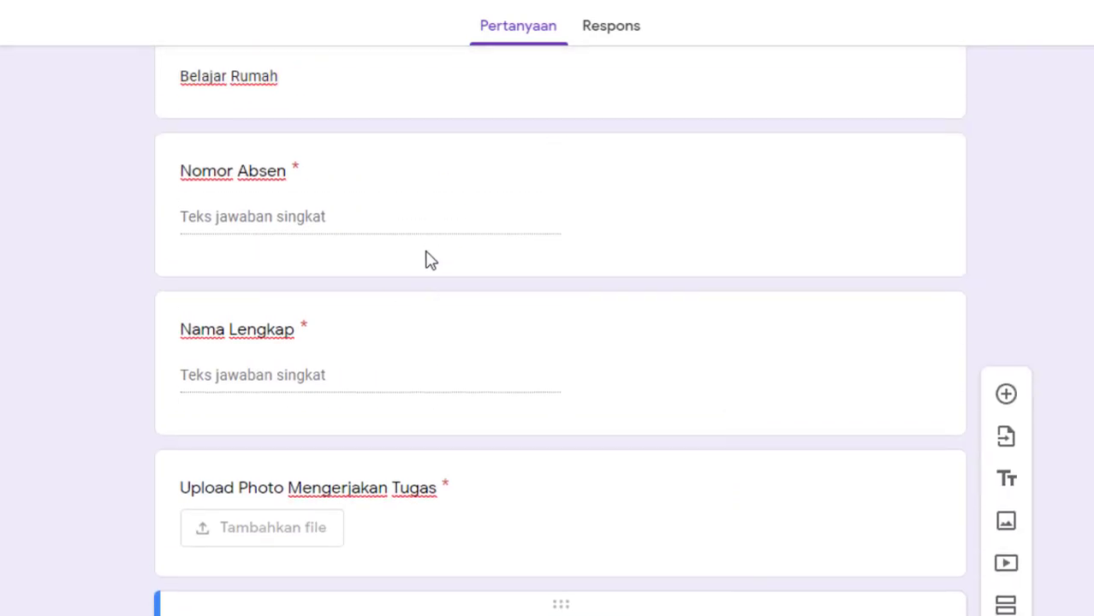
scroll(333, 329, "down", 1)
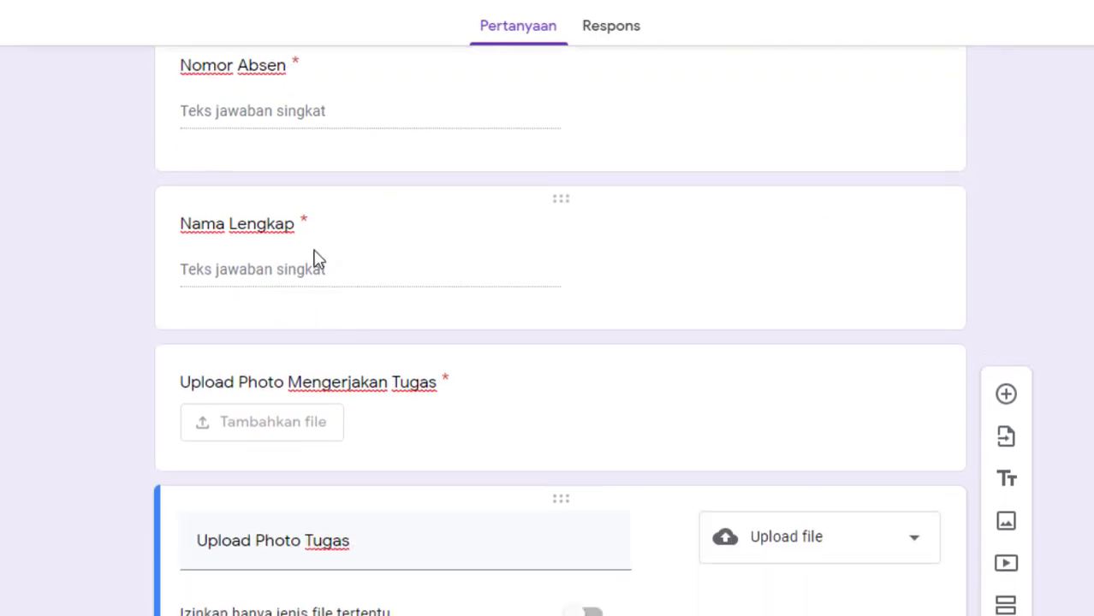
scroll(274, 342, "down", 1)
scroll(270, 359, "down", 1)
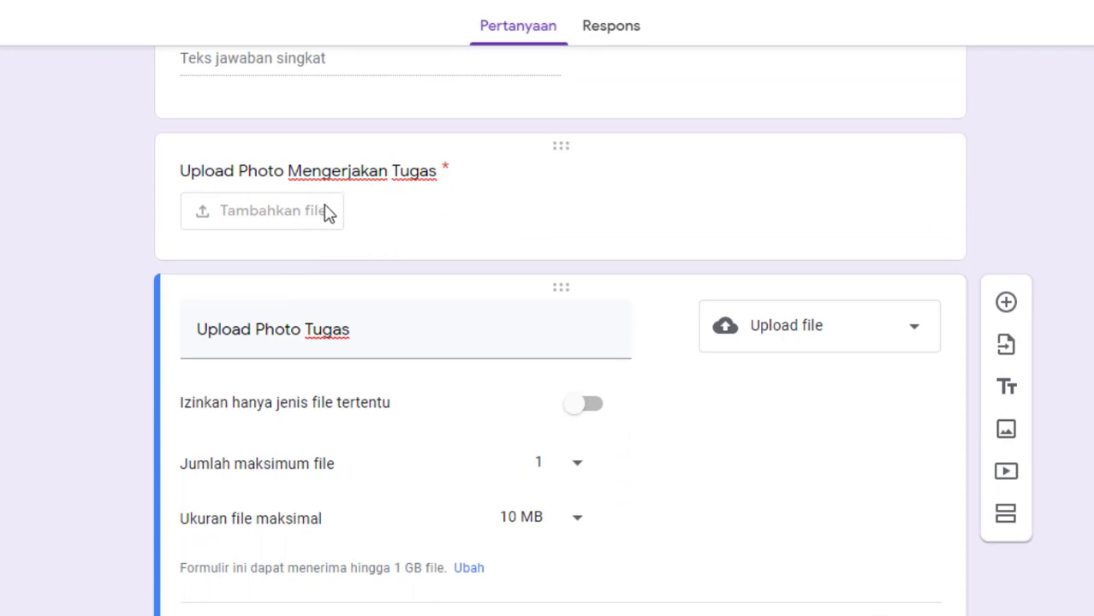
scroll(381, 201, "down", 1)
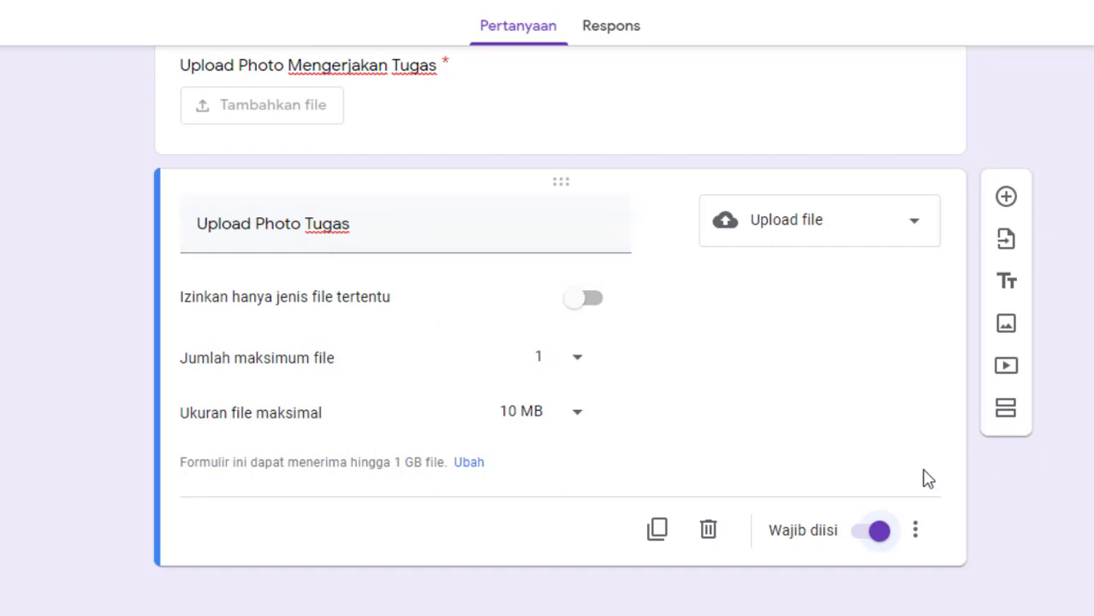
scroll(771, 267, "up", 5)
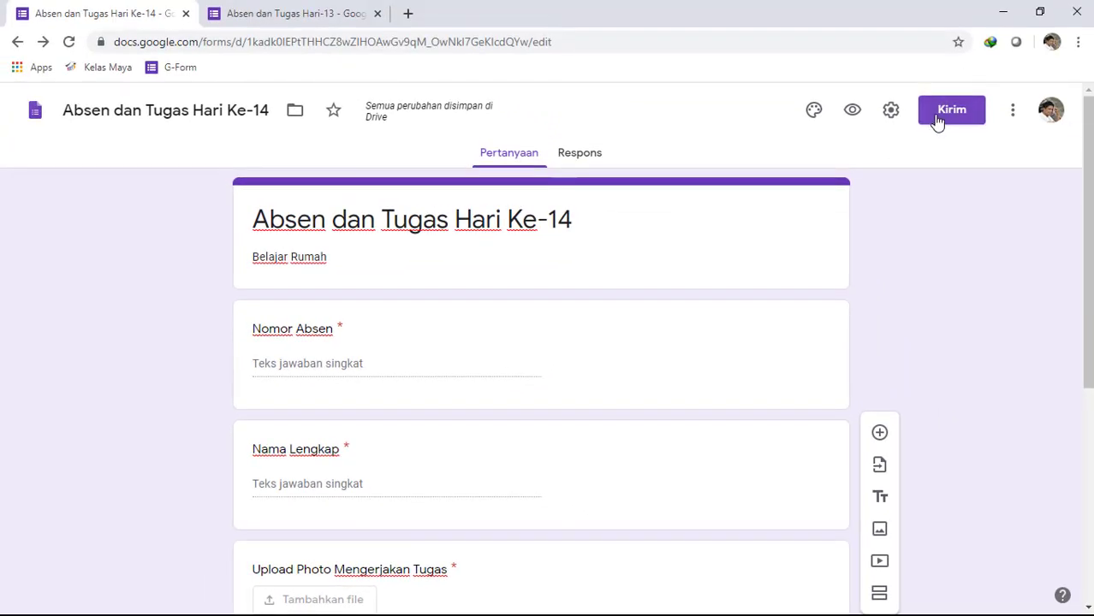
- Copy the form's shareable link (Tautan) from the send options without shortening the URL, and close the dialog
left_click(937, 119)
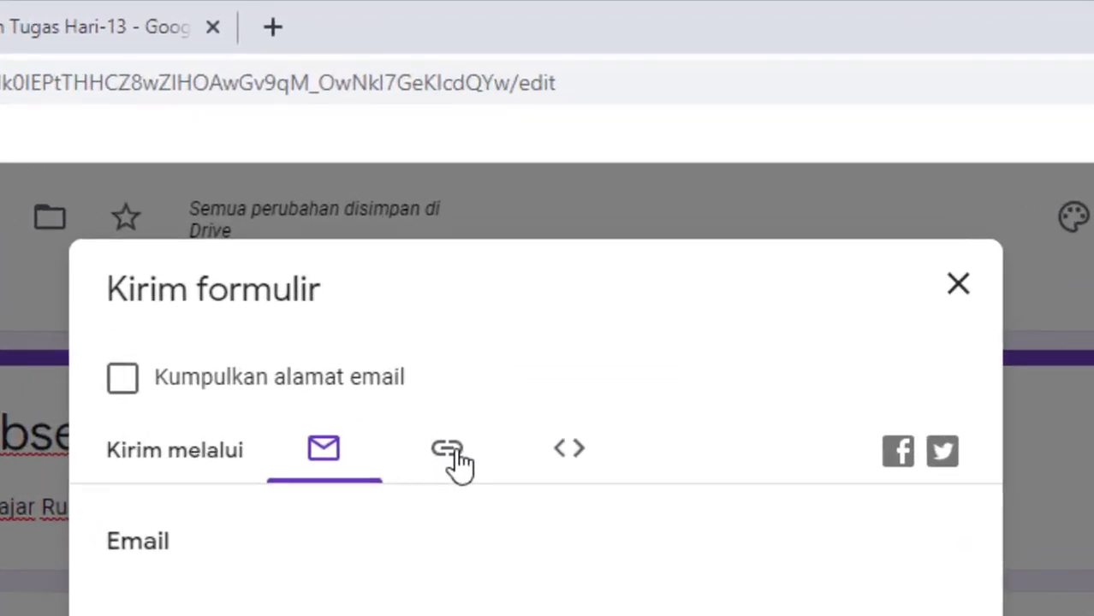
left_click(499, 229)
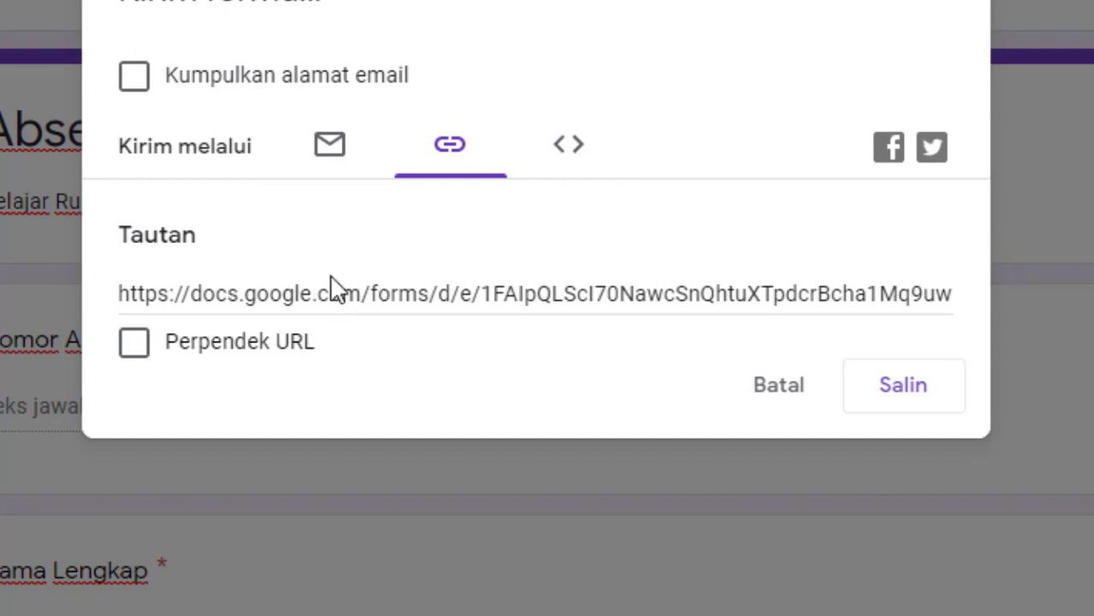
left_click(905, 404)
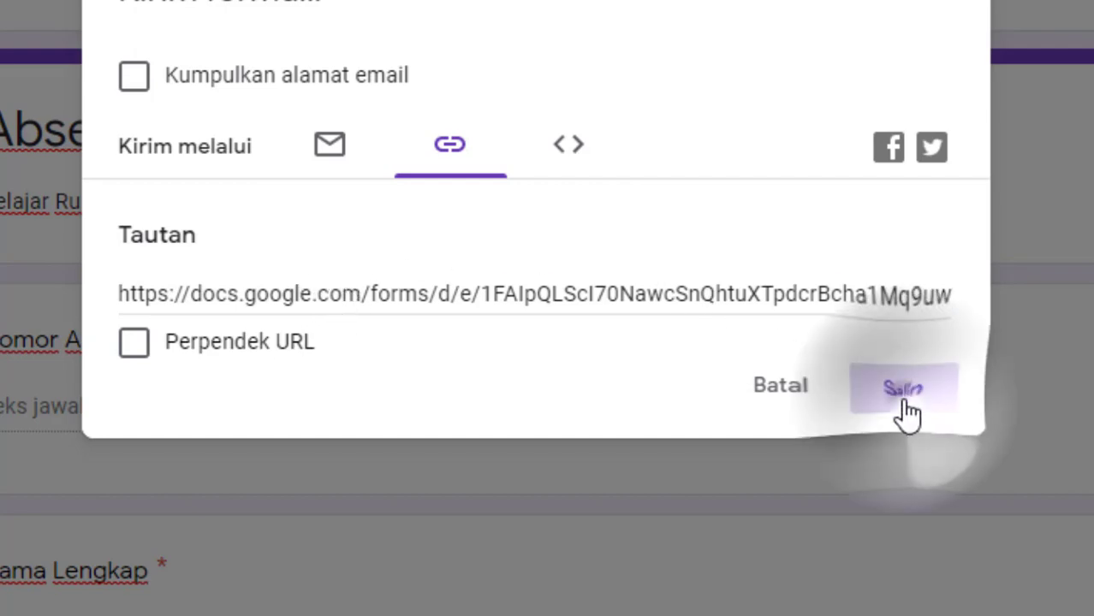
left_click(767, 138)
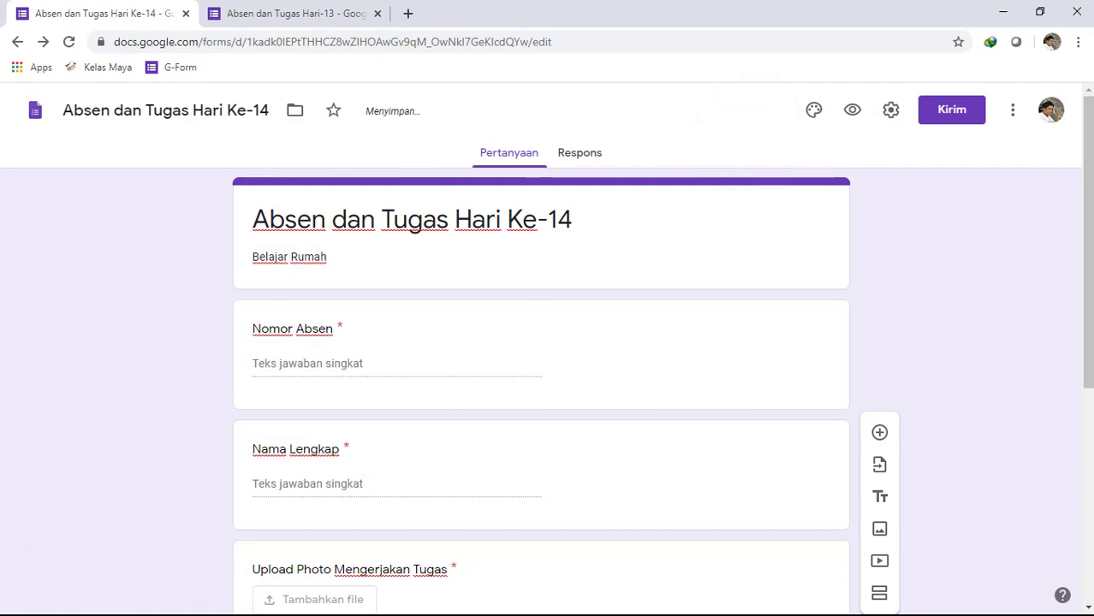
- Switch to WhatsApp Web in Firefox and view the "Tugas Hari Ke-12" assignment image enlarged in the class 6 group chat
key("super")
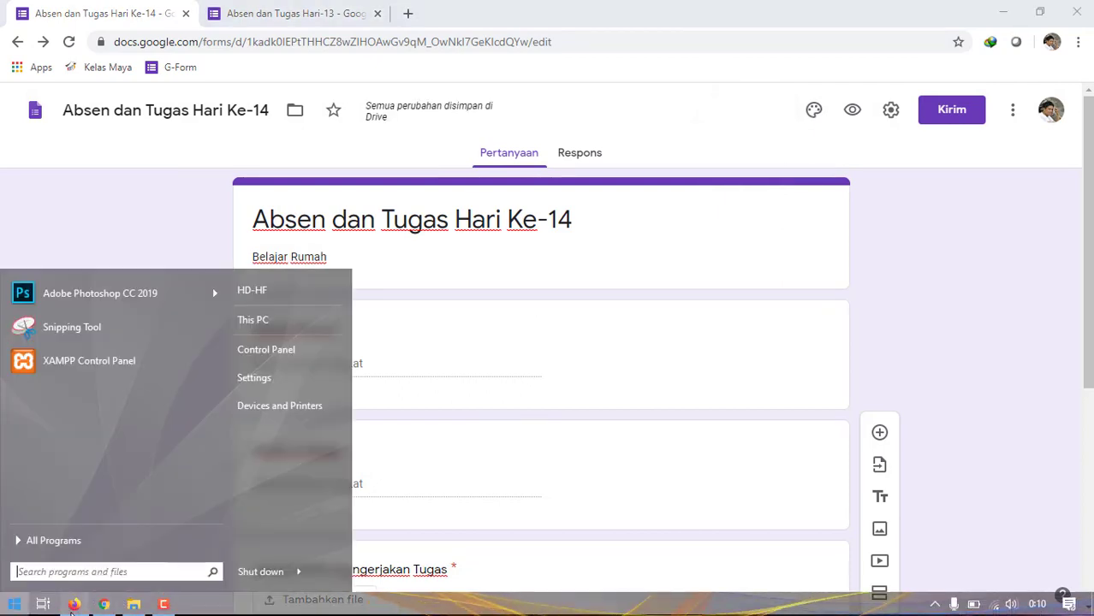
left_click(74, 604)
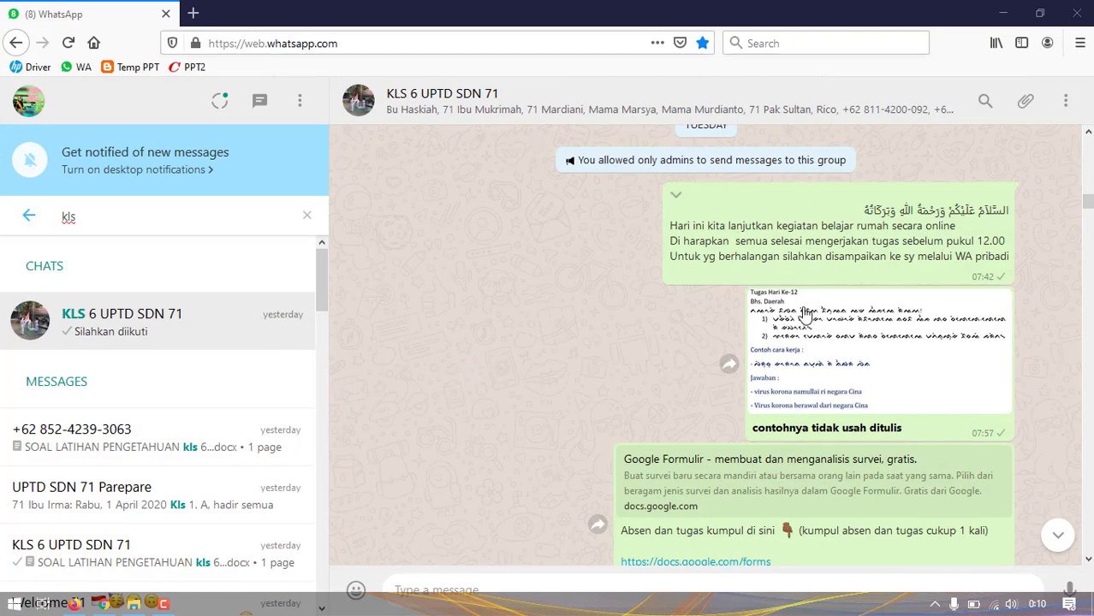
scroll(801, 349, "down", 2)
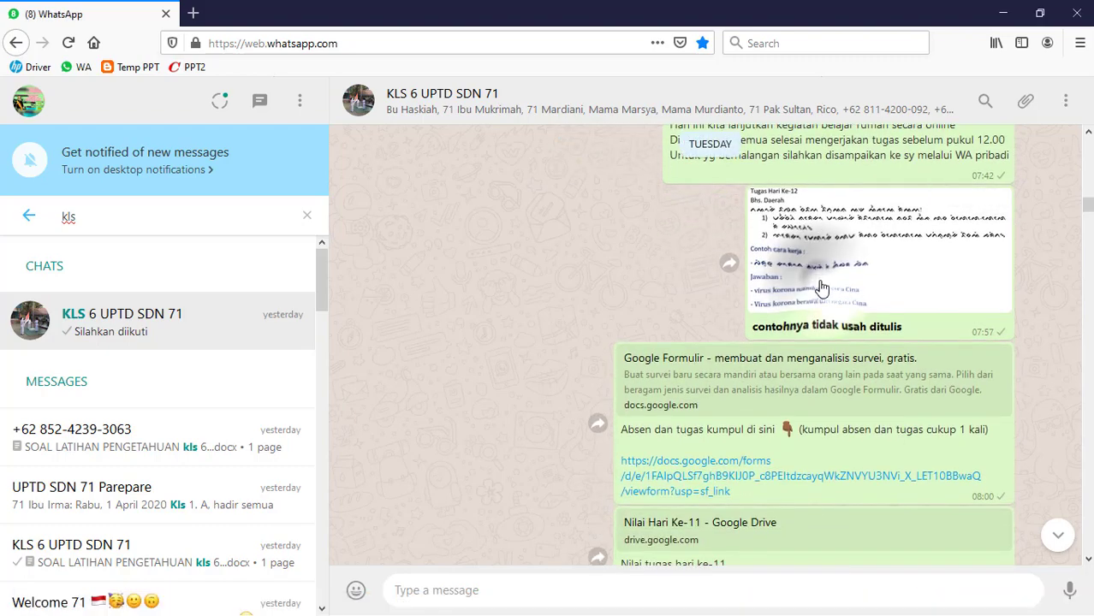
left_click(769, 238)
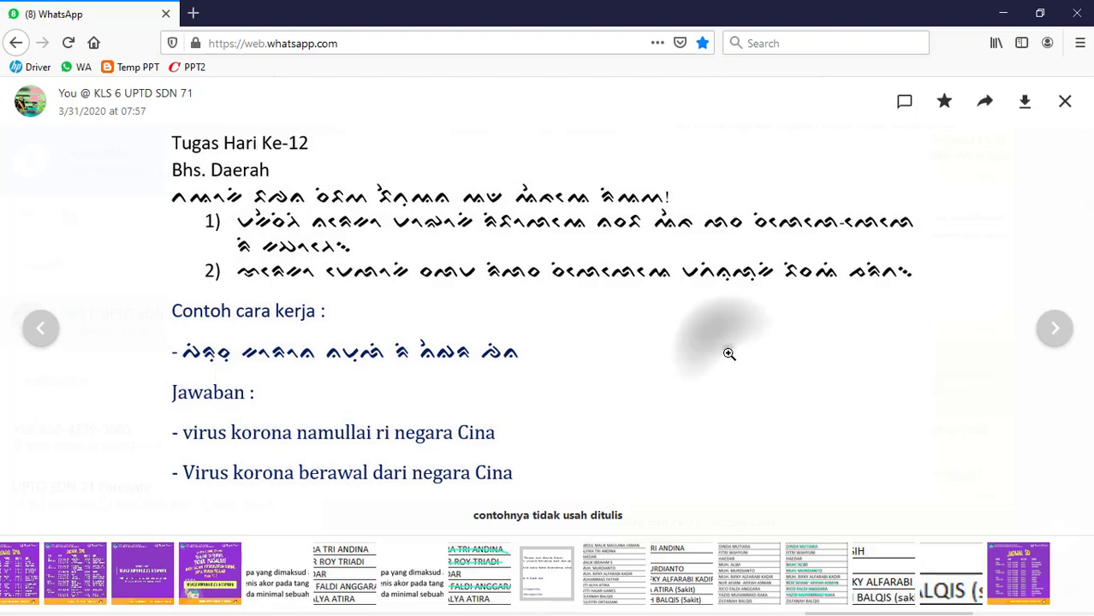
left_click(729, 353)
left_click(805, 295)
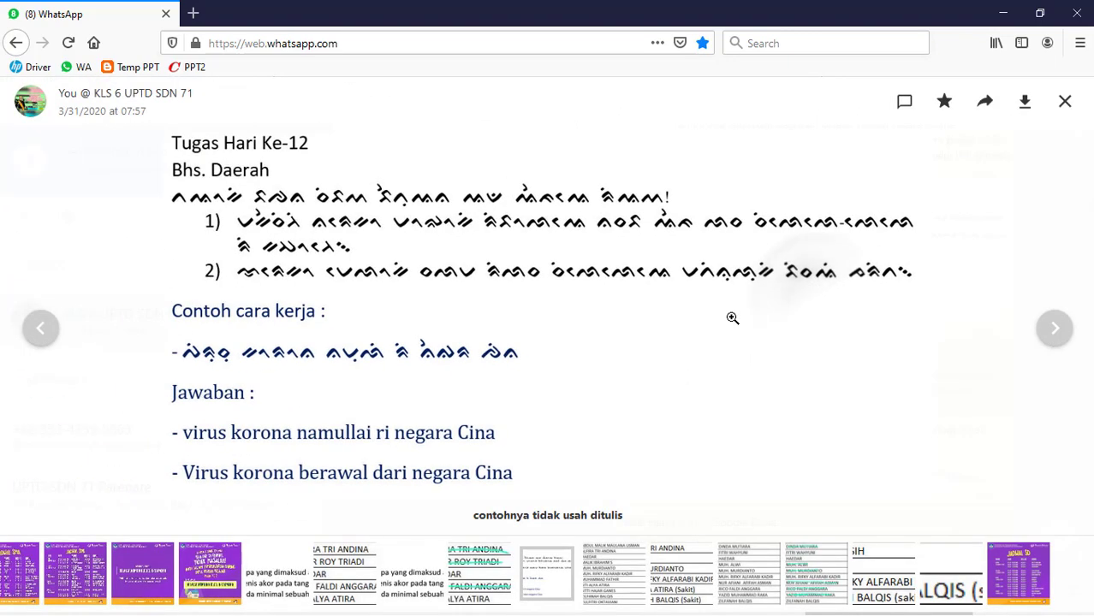
key("Escape")
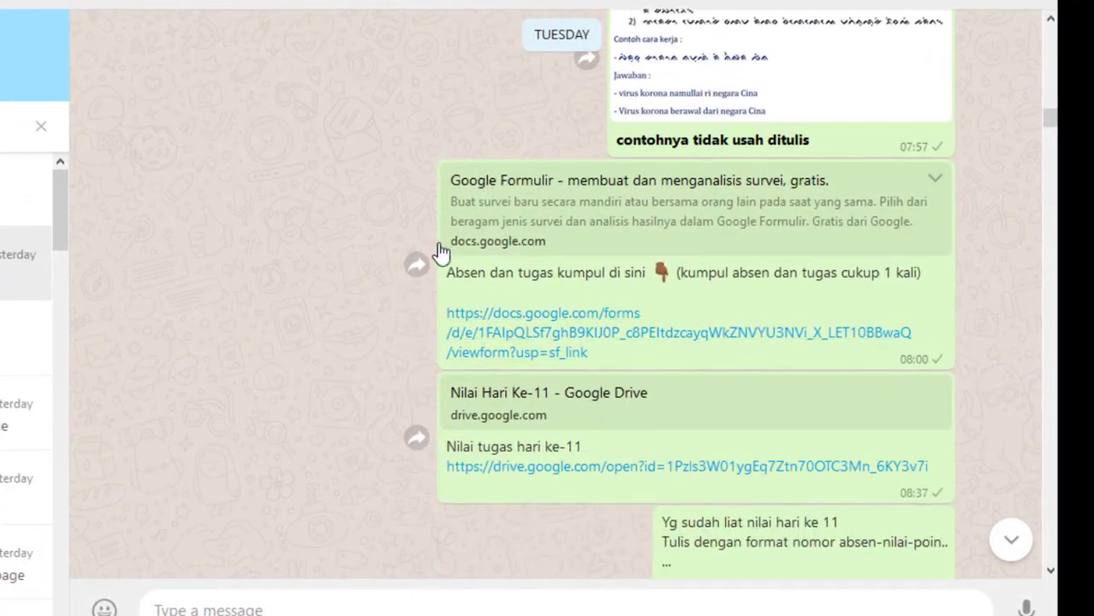
- Open the Google Forms link shared below the "Tugas Hari Ke-12" image in the group chat
scroll(716, 238, "up", 3)
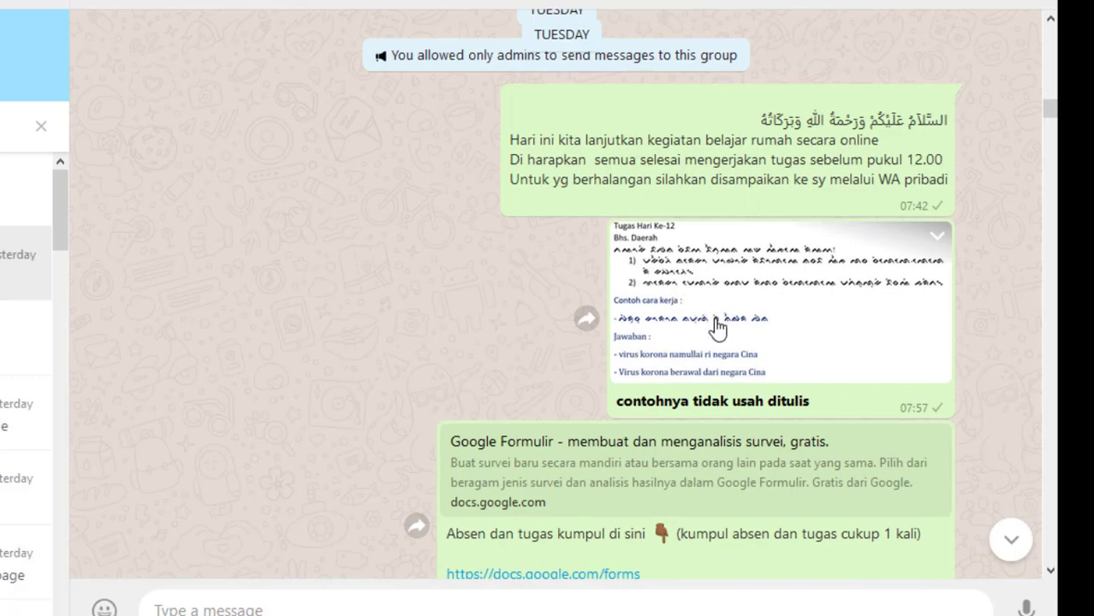
scroll(717, 328, "down", 2)
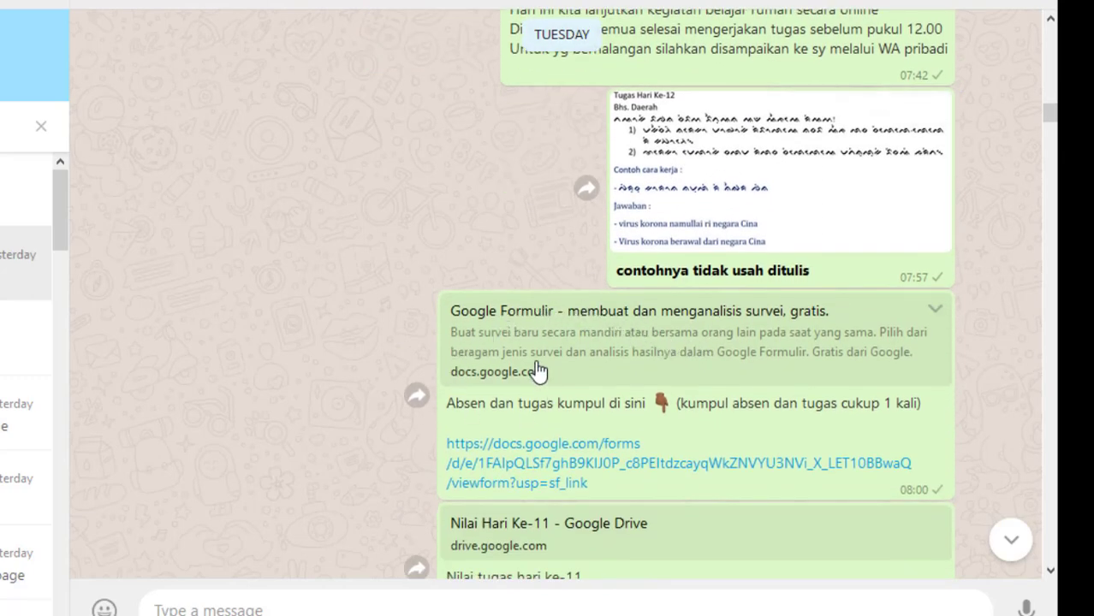
left_click(548, 469)
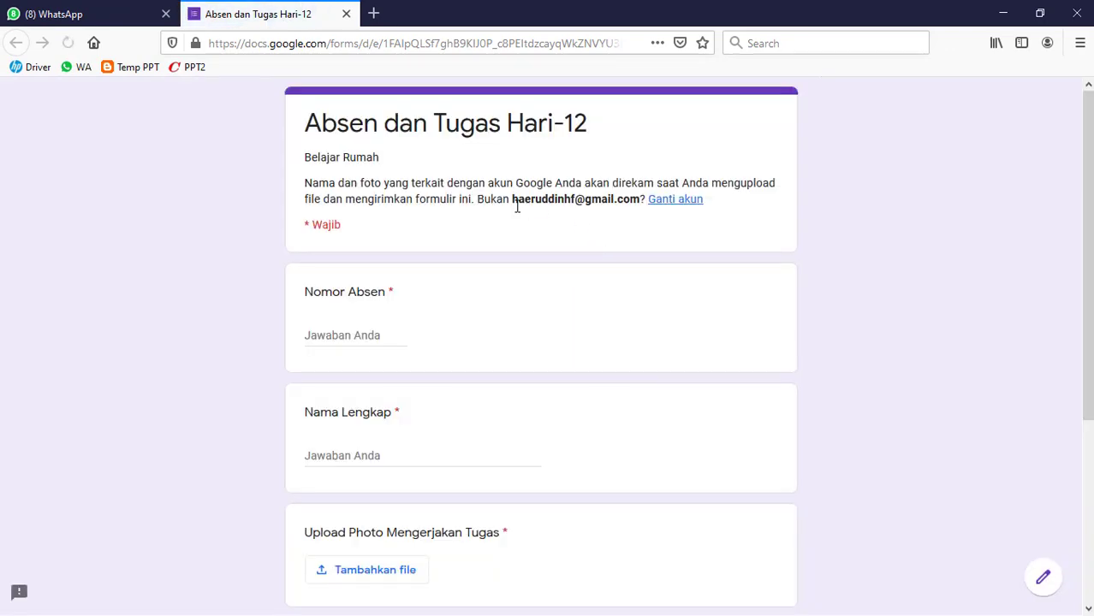
- Answer "Nomor Absen" with 1 and enter the respondent's full name under "Nama Lengkap" in the "Absen dan Tugas Hari-12" form
scroll(409, 306, "down", 1)
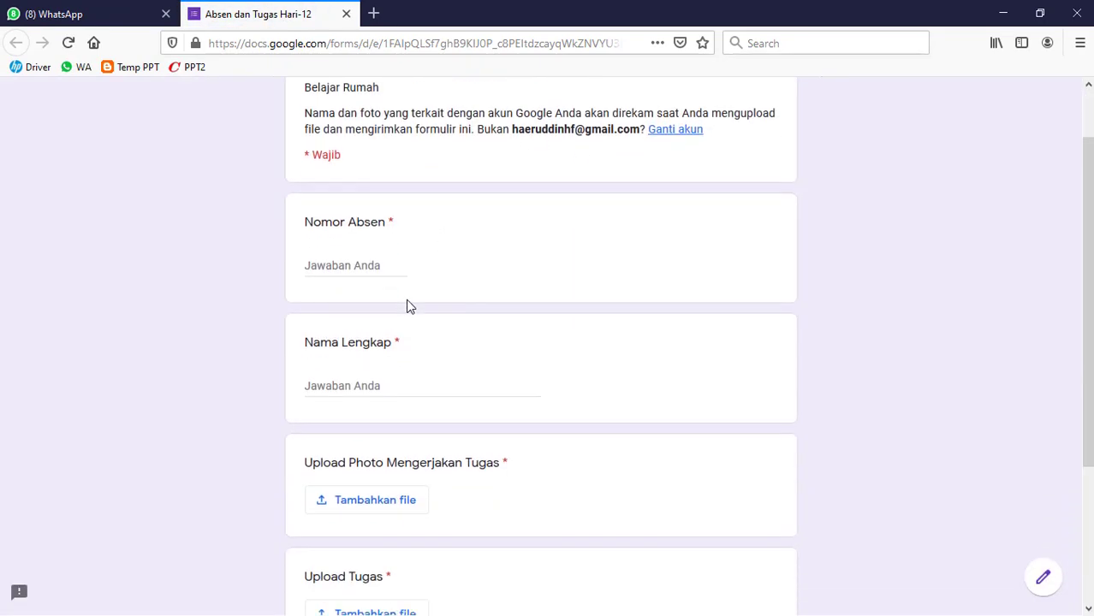
left_click(359, 253)
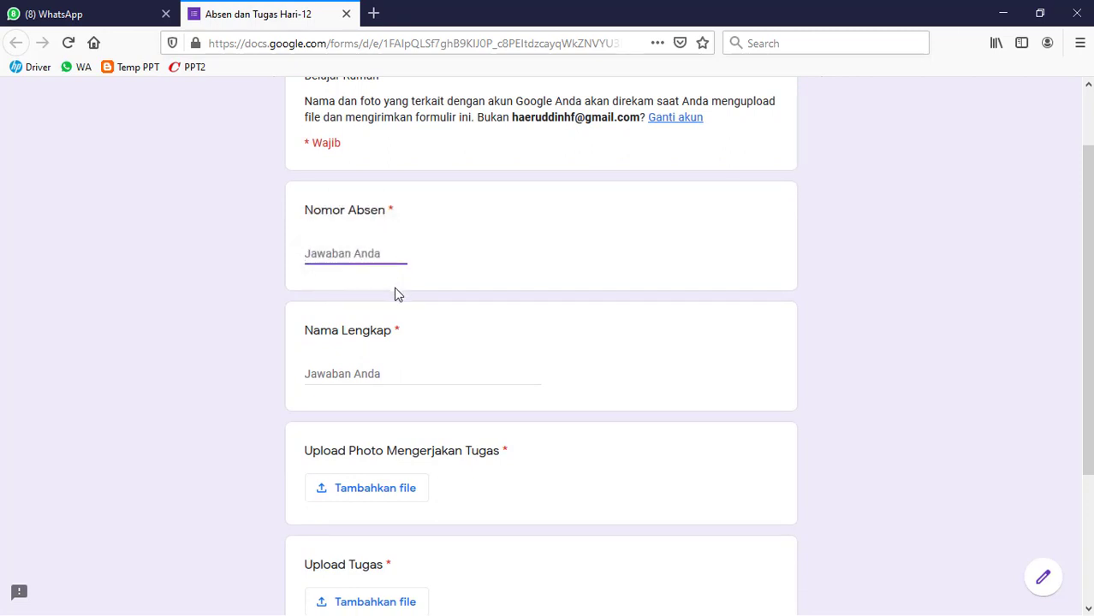
type("1")
left_click(344, 373)
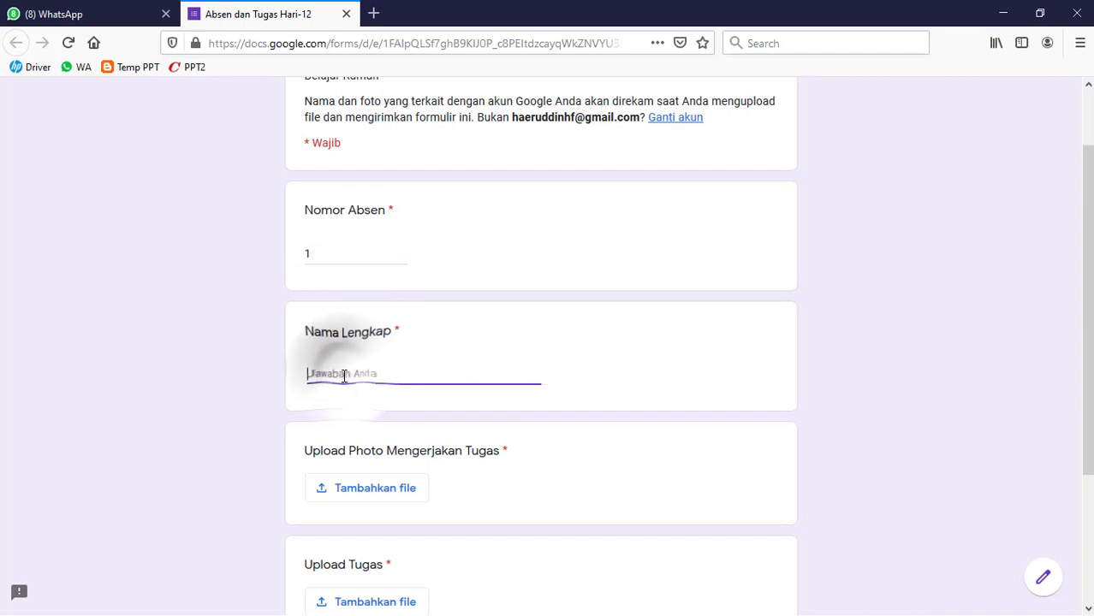
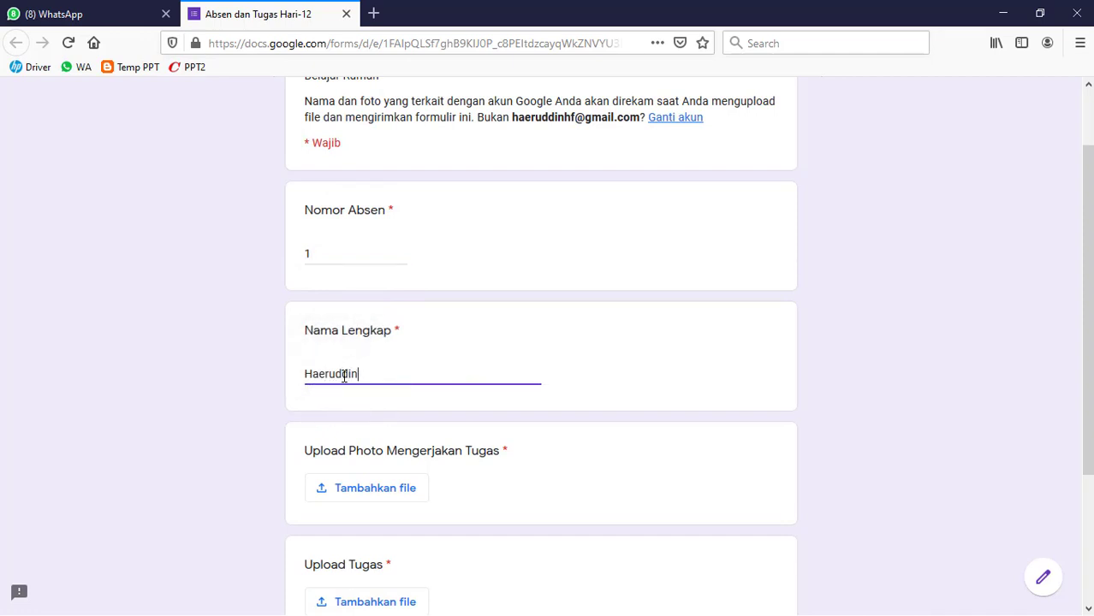
scroll(358, 391, "down", 3)
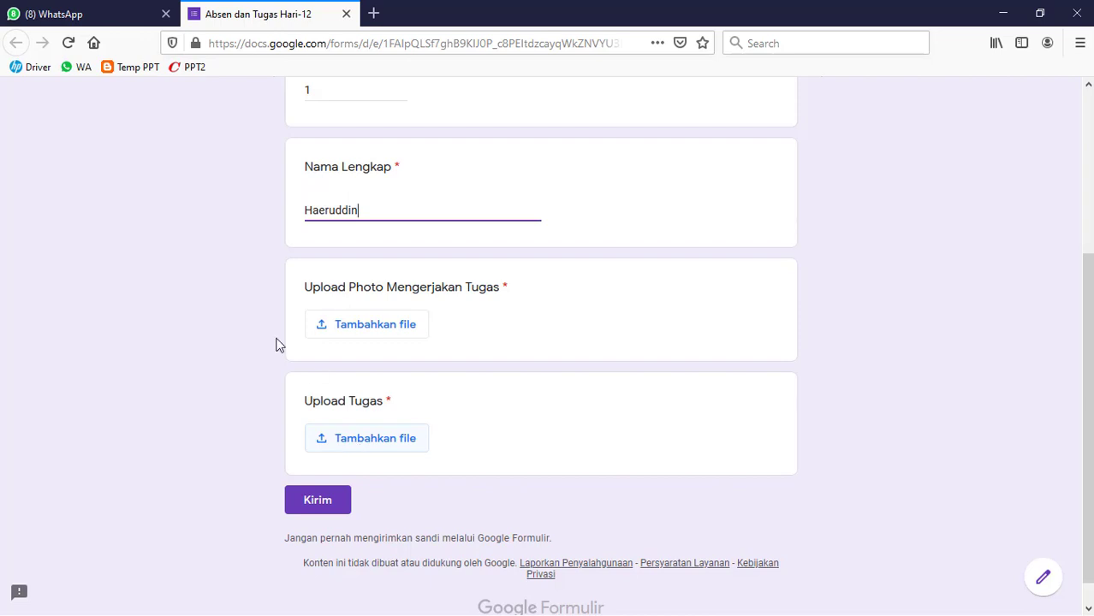
- Return to the WhatsApp group chat and view the messages following the shared form link
left_click(108, 18)
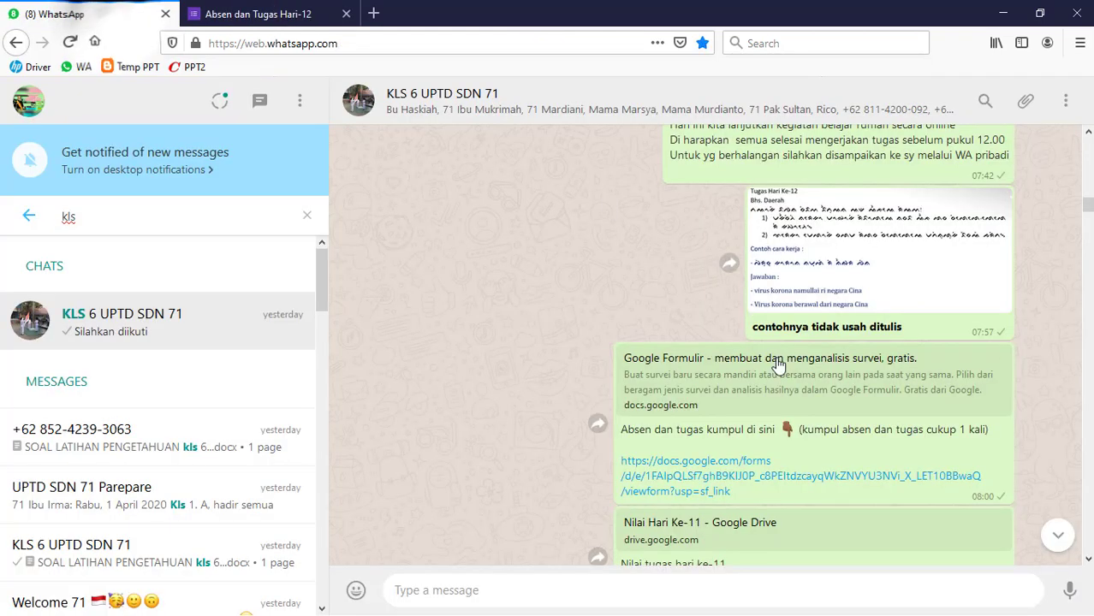
scroll(777, 389, "down", 2)
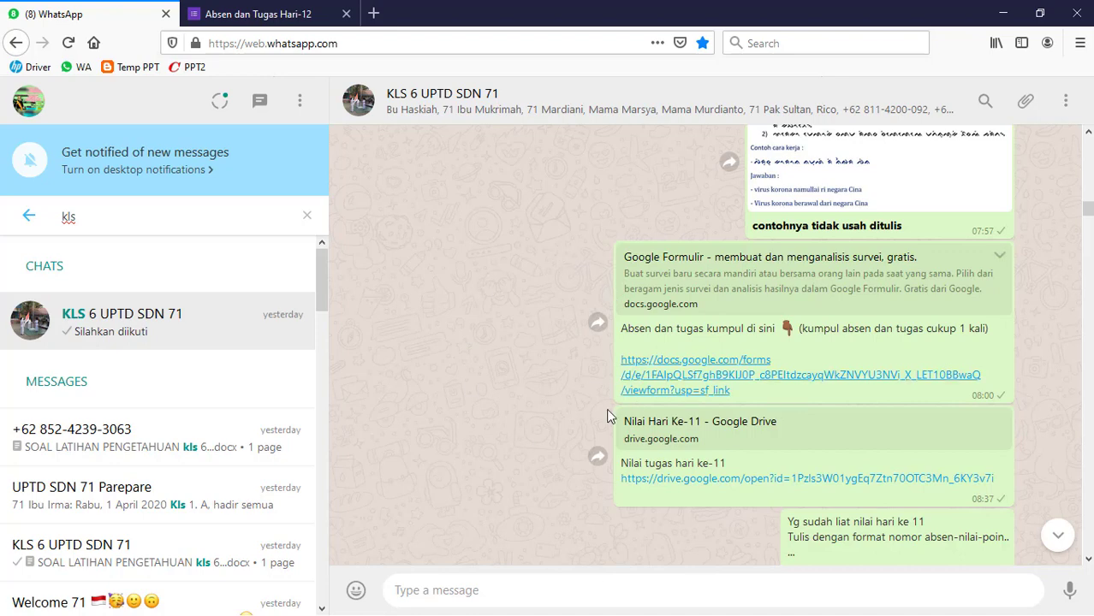
- Examine Tuesday's group chat messages around the "Tugas Hari Ke-12" assignment image and the shared form link
scroll(780, 467, "up", 2)
scroll(781, 470, "up", 1)
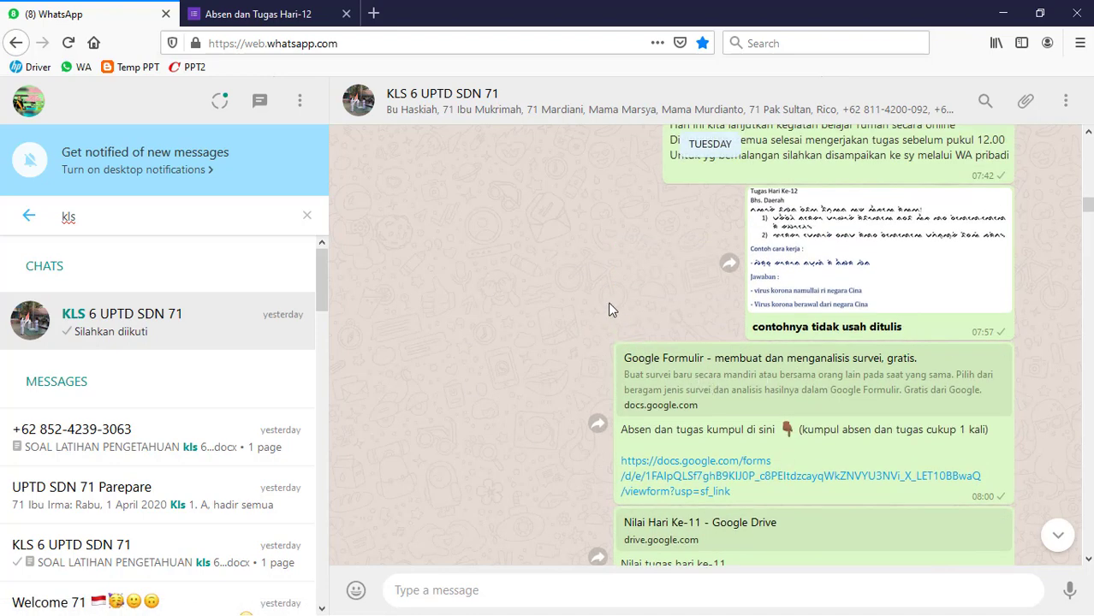
scroll(611, 304, "down", 3)
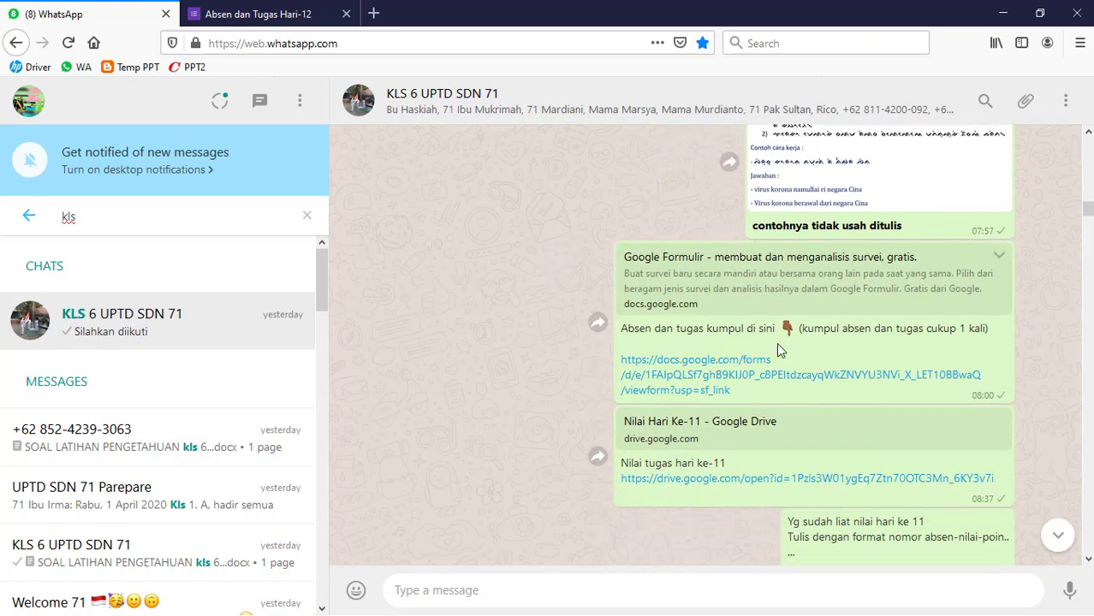
scroll(810, 313, "up", 5)
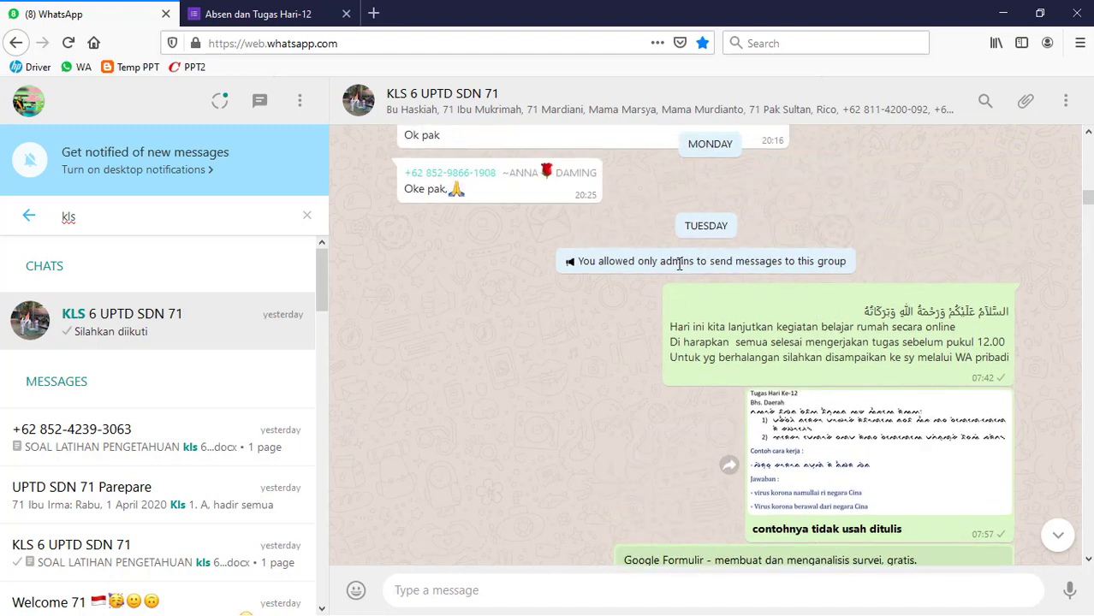
scroll(685, 262, "down", 2)
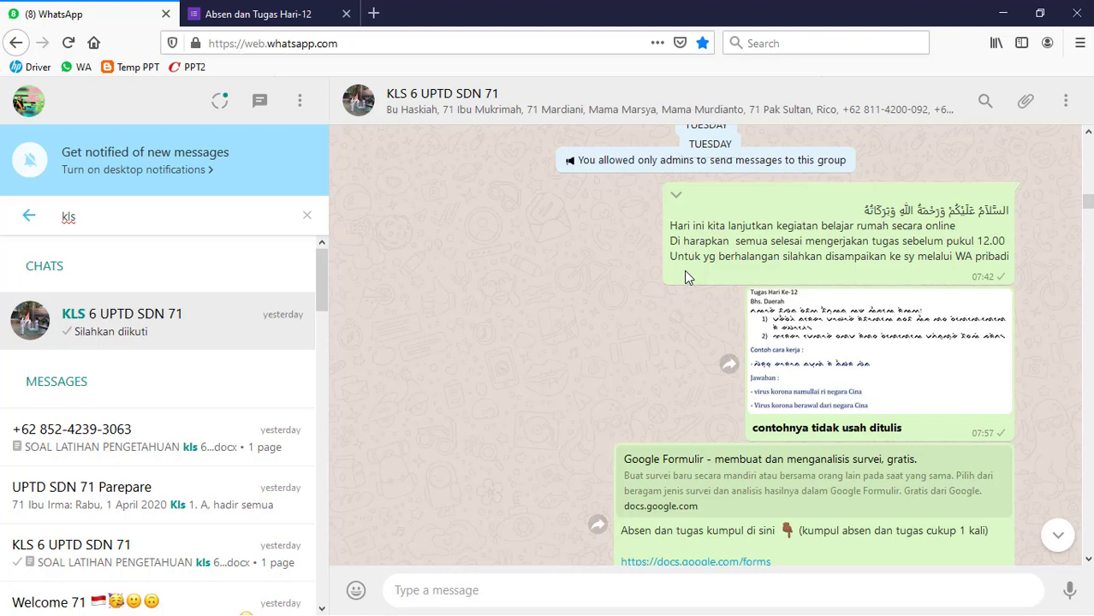
scroll(685, 274, "down", 2)
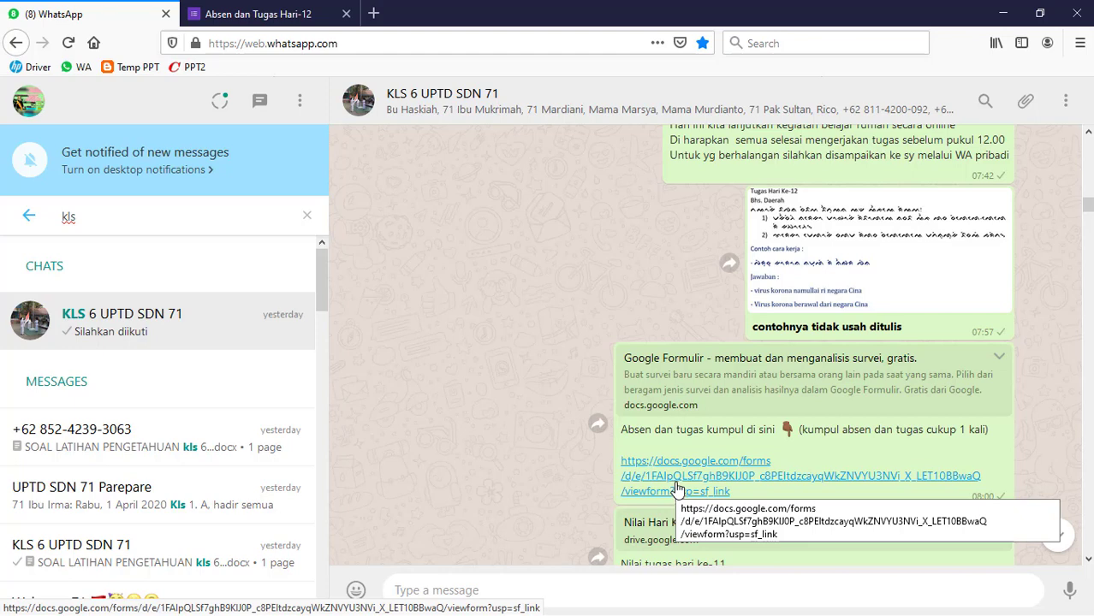
- Switch to the Chrome window and open the responses of the "Absen dan Tugas Hari-13" form
left_click(283, 15)
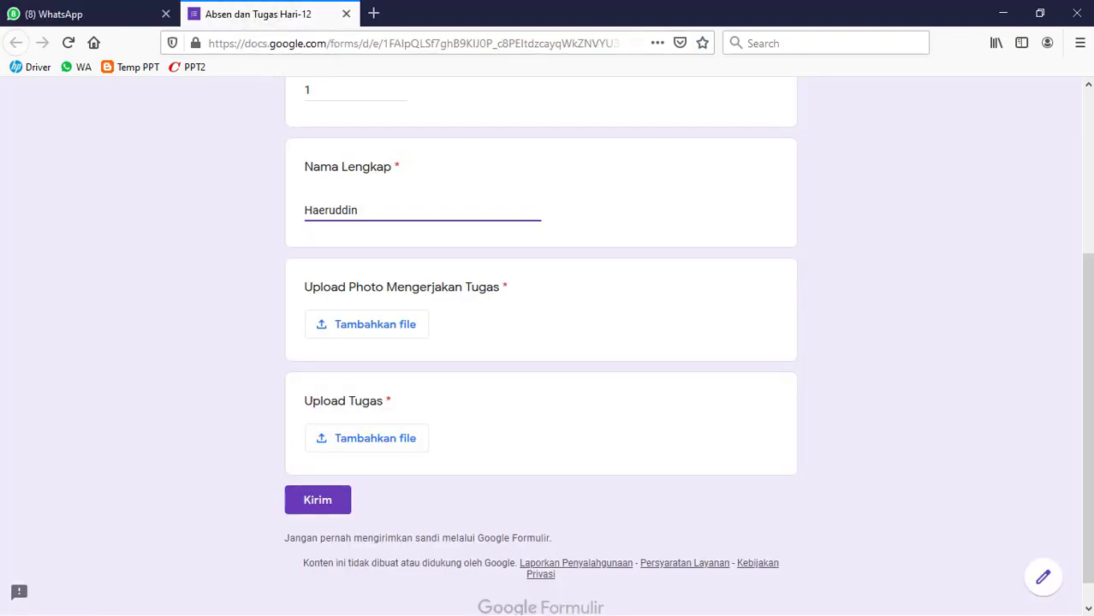
key("super")
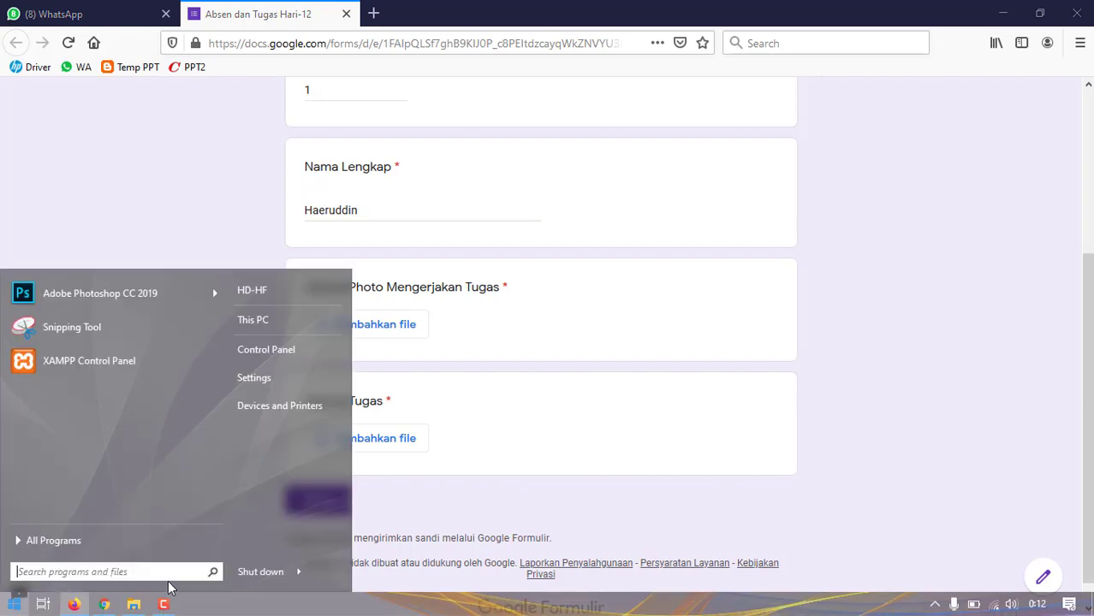
left_click(105, 606)
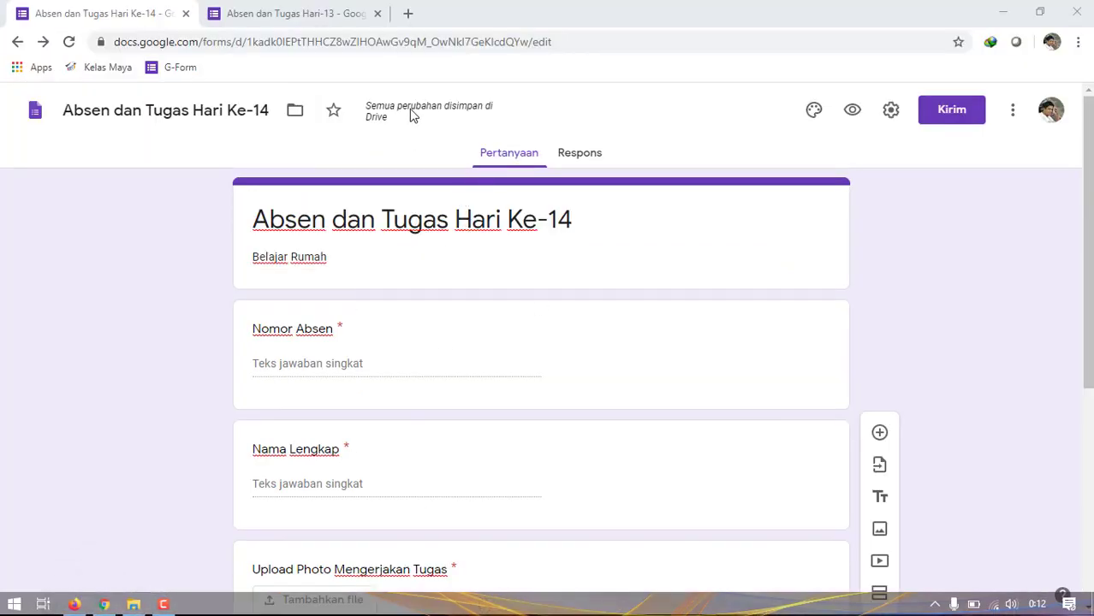
left_click(324, 15)
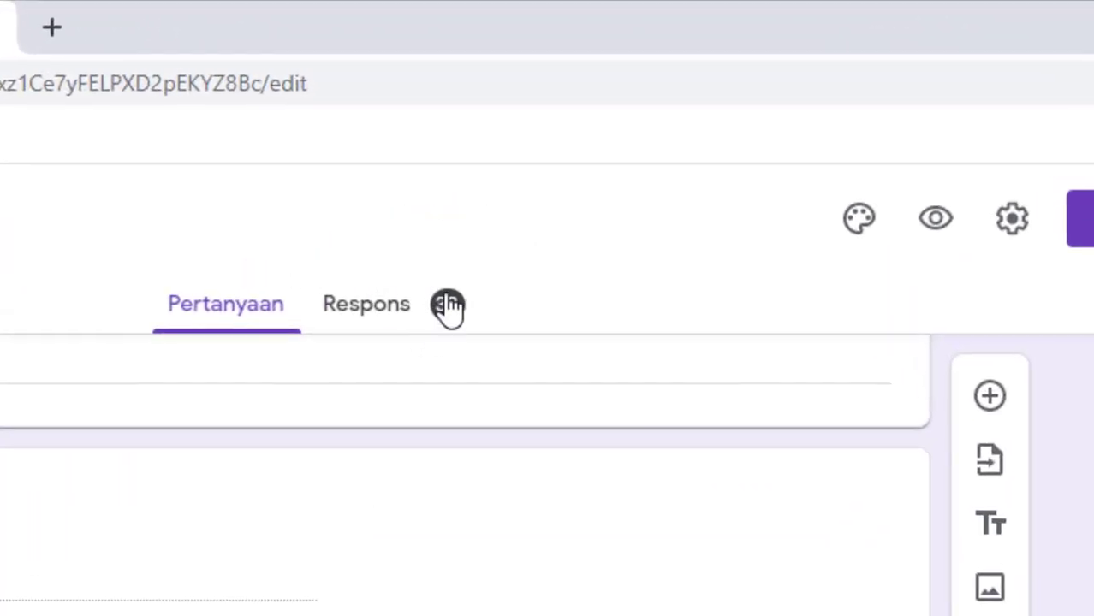
left_click(416, 321)
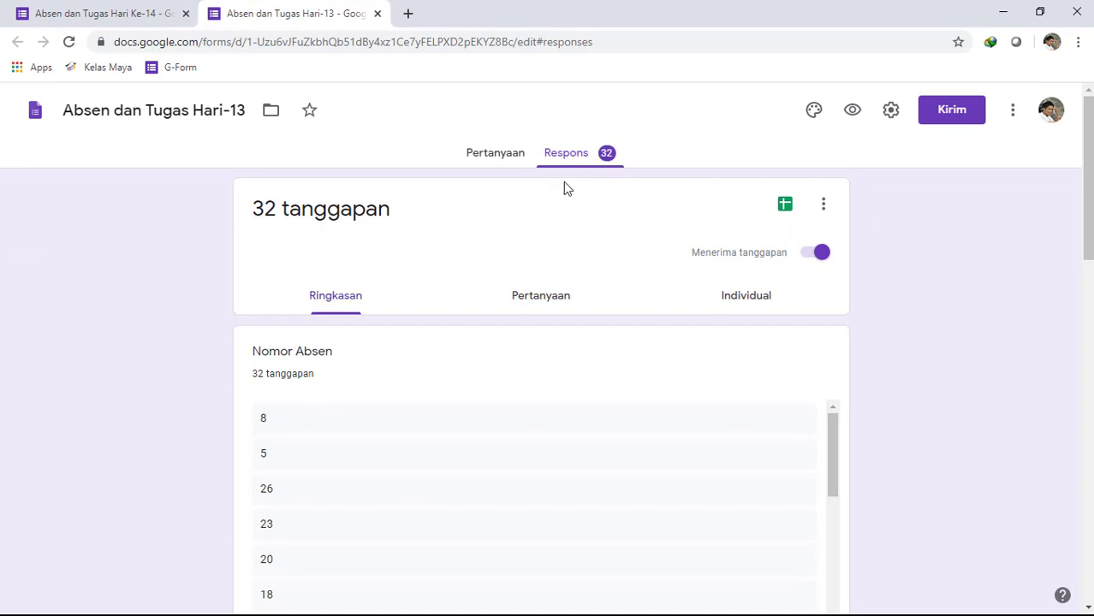
- Review the summary of the Hari-13 responses for "Nomor Absen", "Nama Lengkap" and the uploaded "Photo Kerja Bakti" files
scroll(419, 364, "down", 2)
scroll(418, 381, "down", 6)
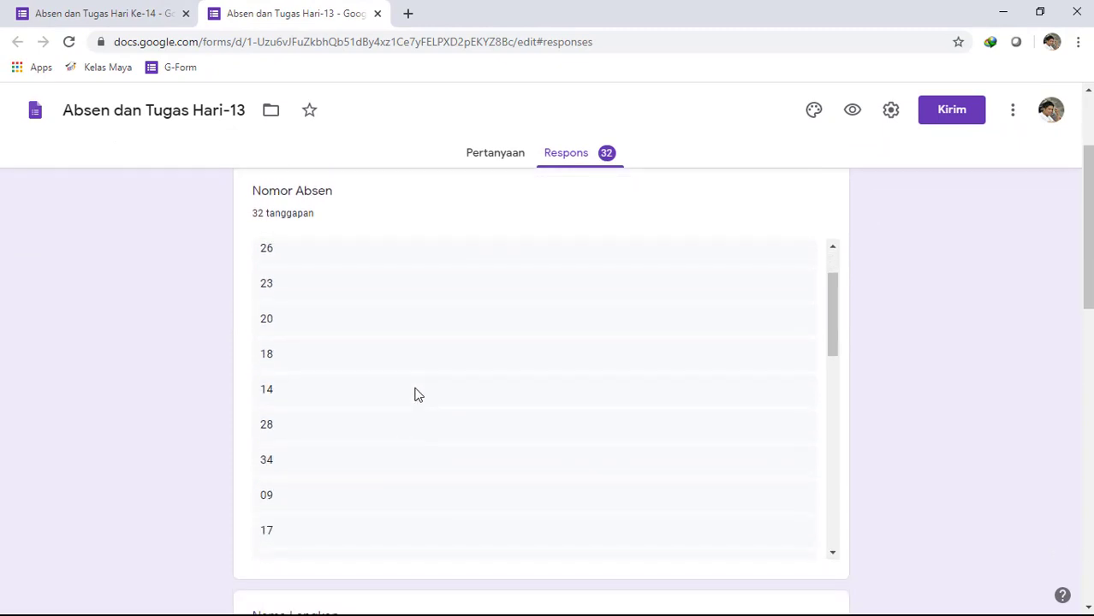
scroll(407, 446, "down", 3)
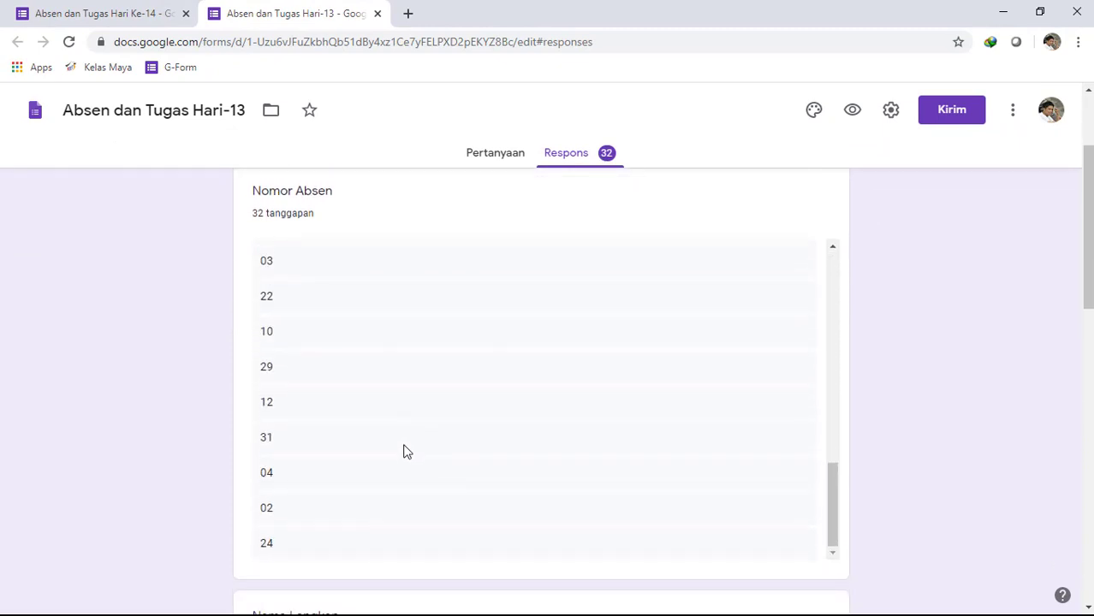
scroll(402, 459, "down", 3)
scroll(386, 455, "down", 4)
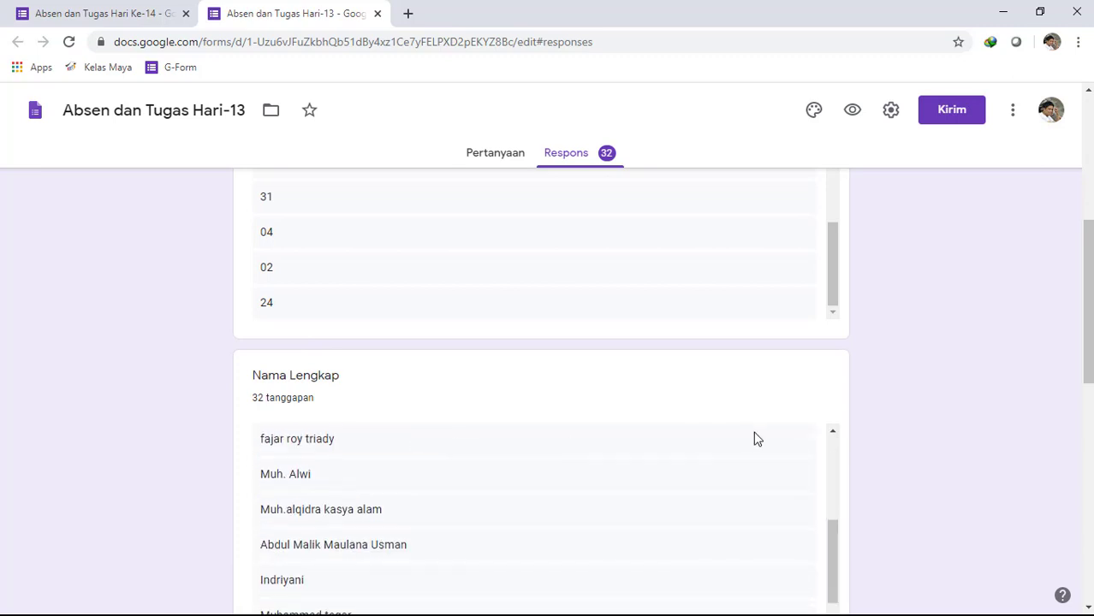
scroll(757, 439, "down", 3)
scroll(877, 471, "down", 3)
scroll(642, 416, "down", 4)
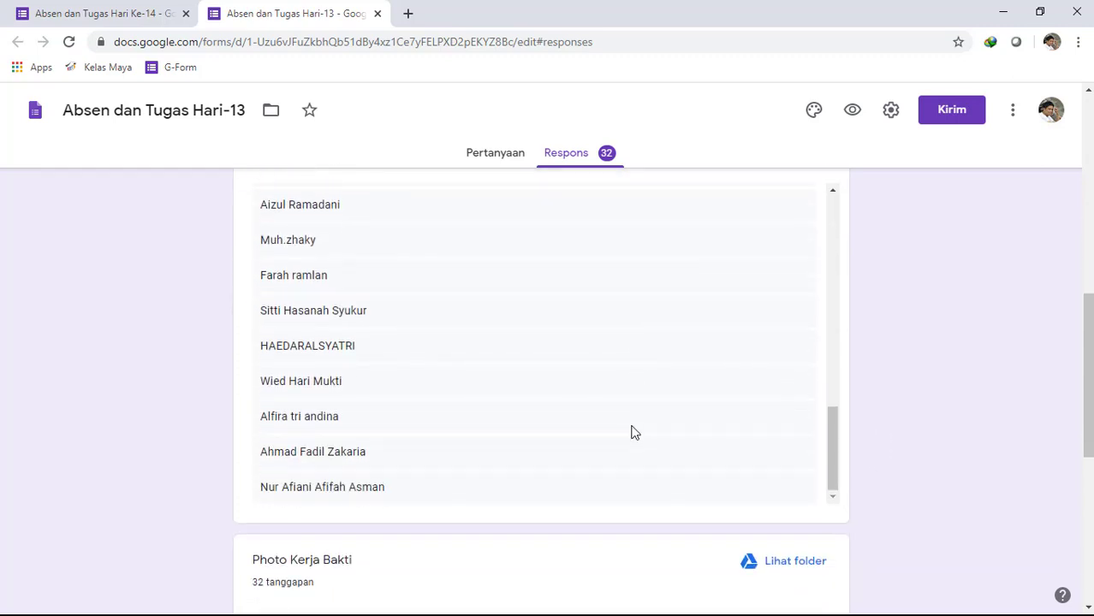
scroll(633, 434, "down", 4)
scroll(526, 315, "down", 3)
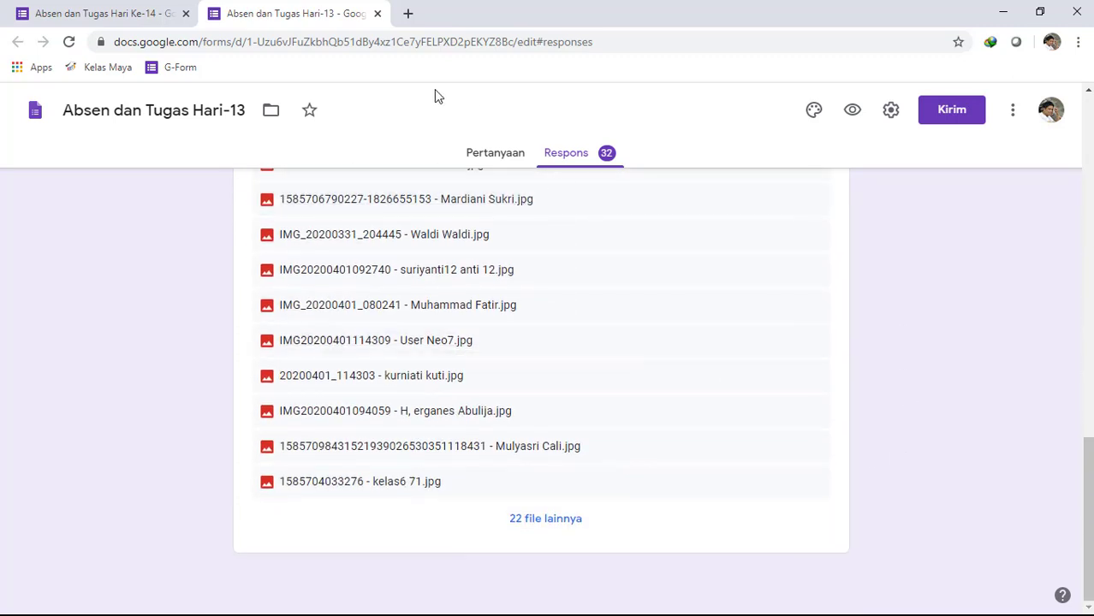
scroll(545, 344, "up", 4)
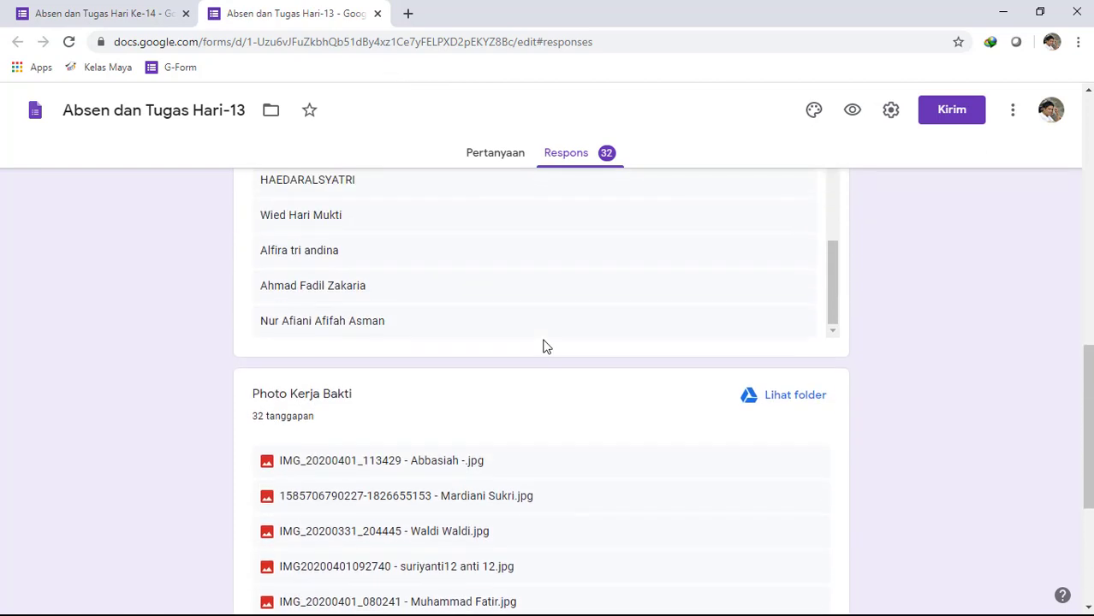
scroll(546, 345, "up", 2)
scroll(925, 384, "up", 3)
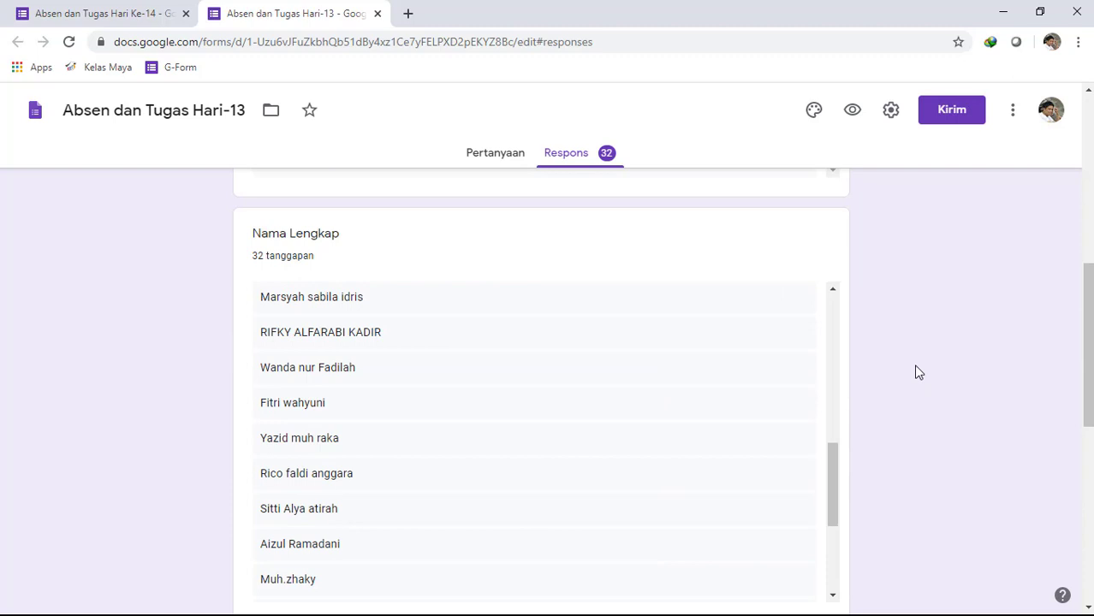
scroll(915, 413, "down", 6)
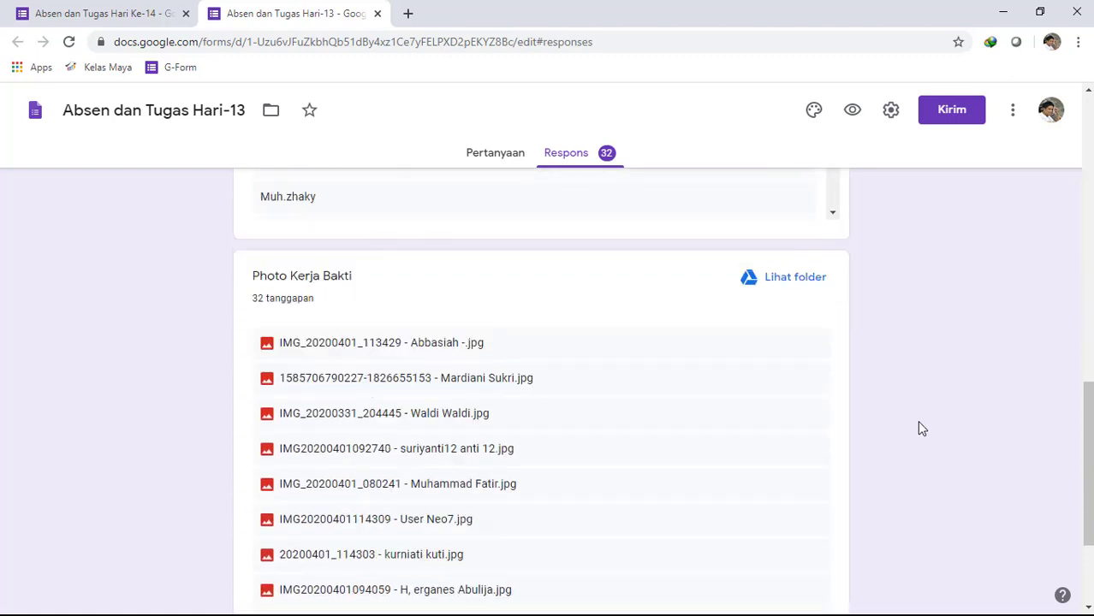
scroll(843, 408, "up", 2)
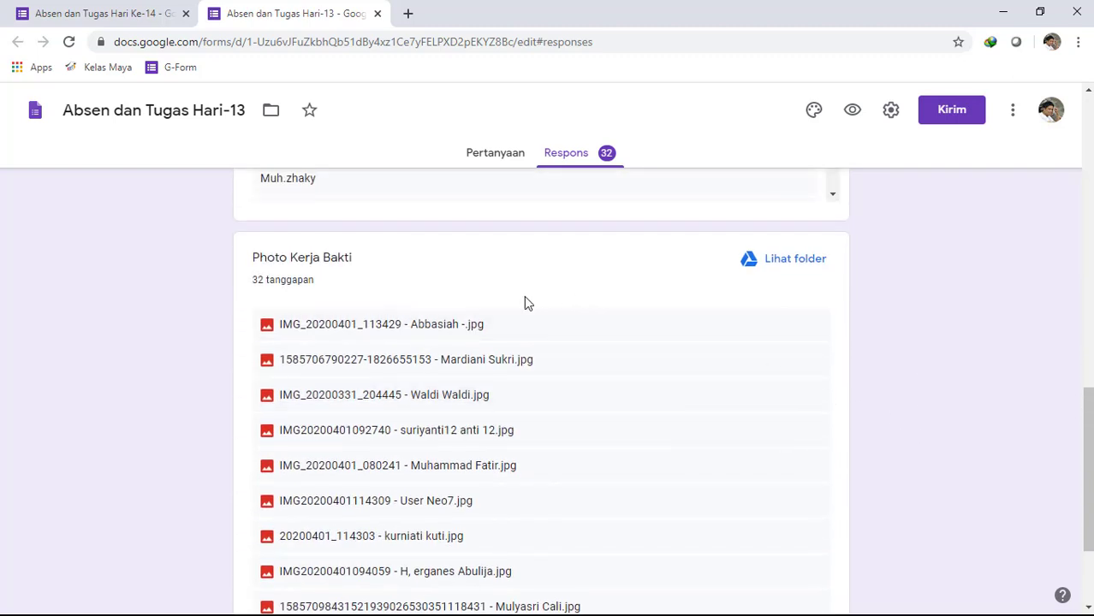
- Open the Drive folder of the "Photo Kerja Bakti" uploads, look through the submitted photos and close the folder
left_click(799, 259)
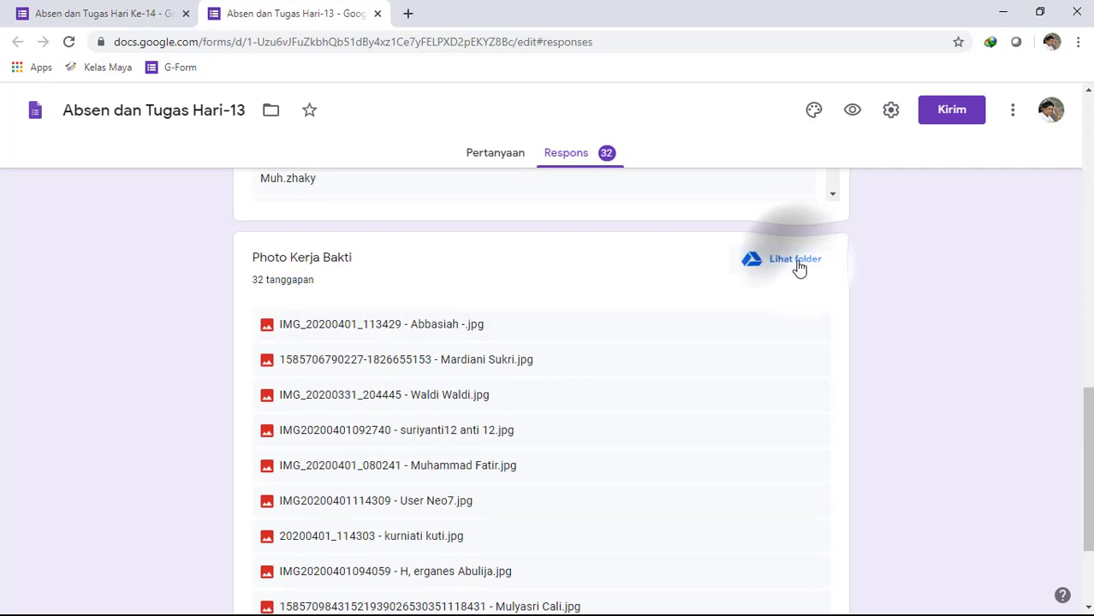
left_click(334, 20)
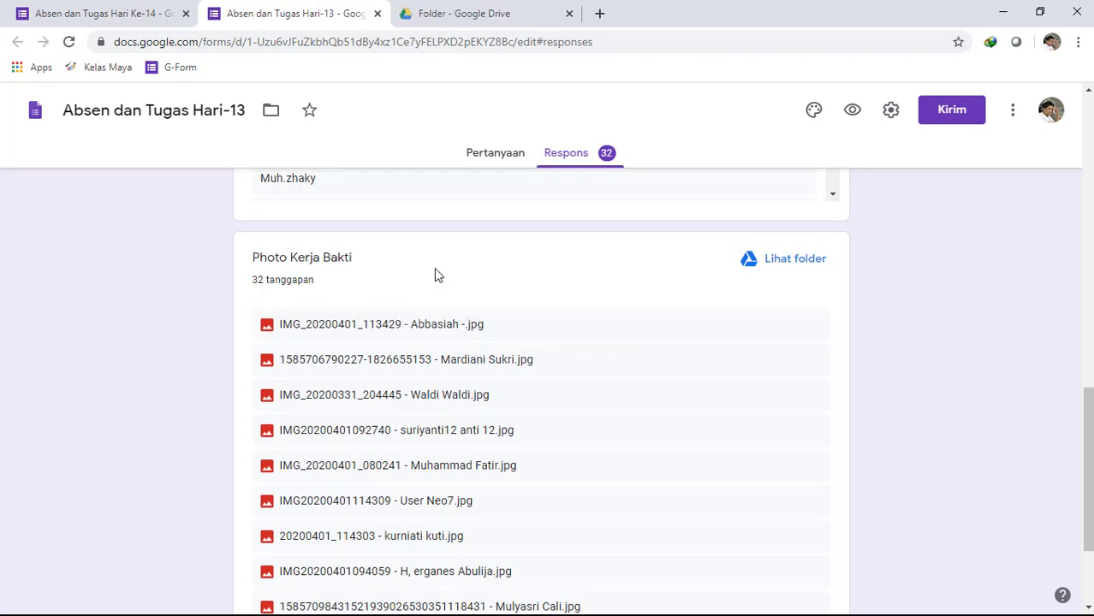
left_click(476, 22)
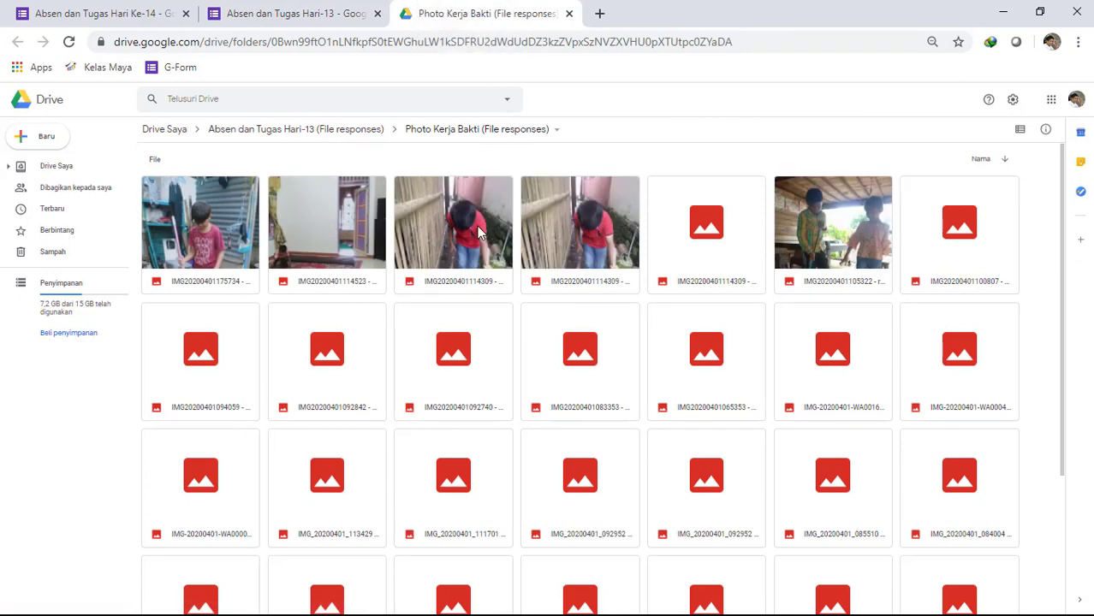
scroll(469, 436, "down", 3)
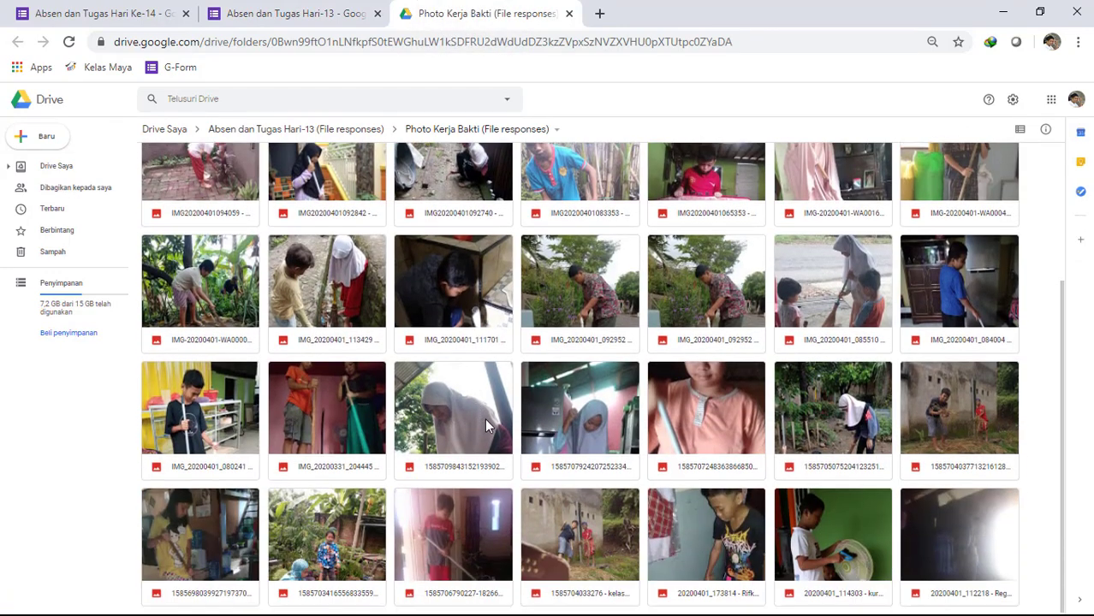
left_click(567, 13)
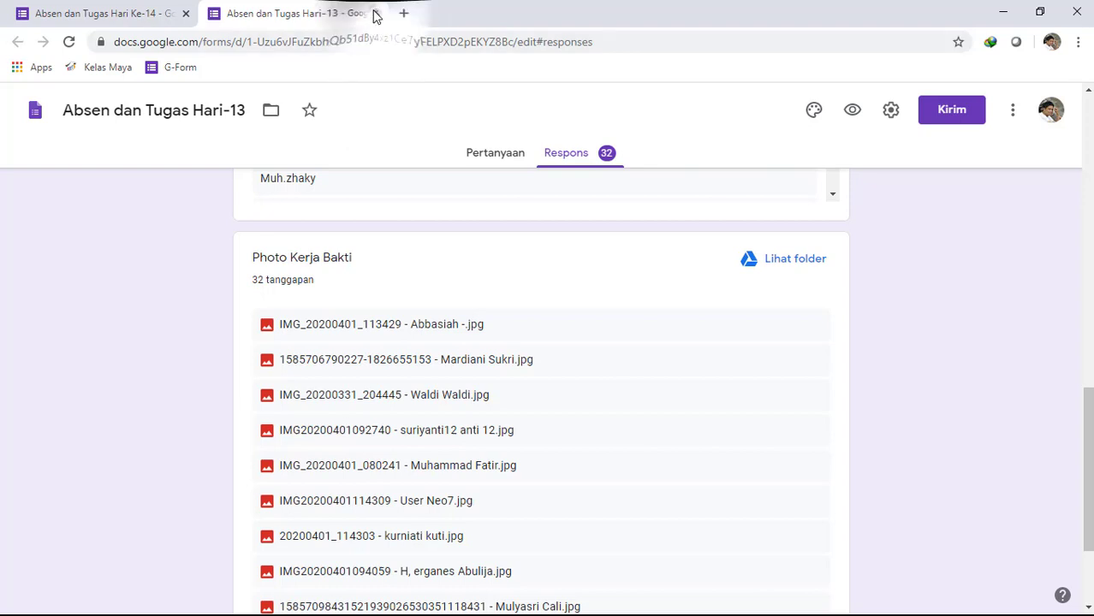
- Close the Hari-13 form and open "Absen dan Tugas Hari-12" in a new tab from the Google Forms home page
left_click(377, 14)
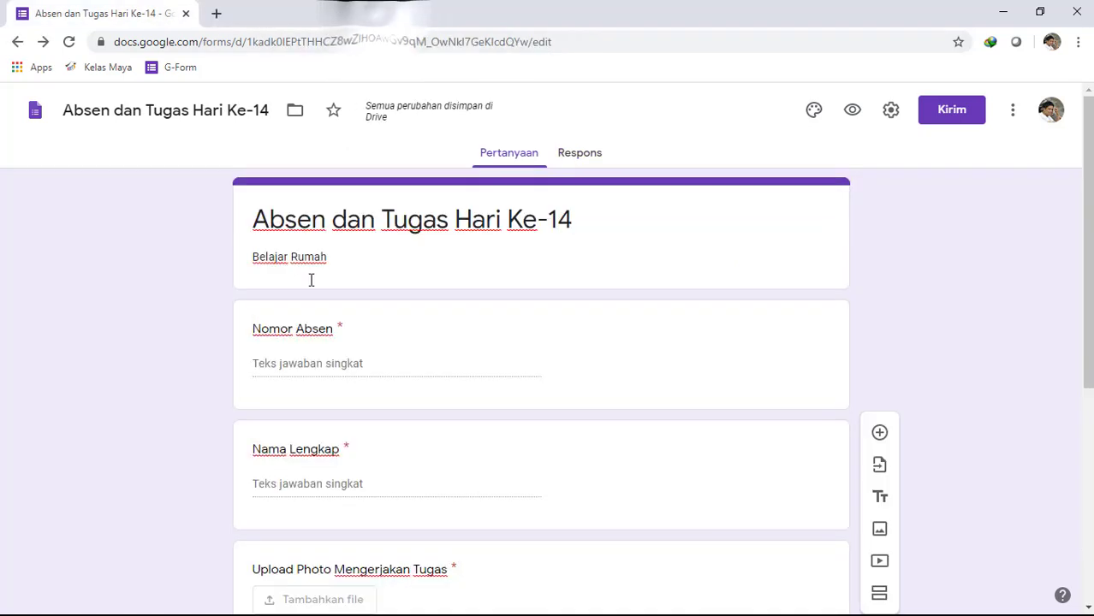
left_click(36, 126)
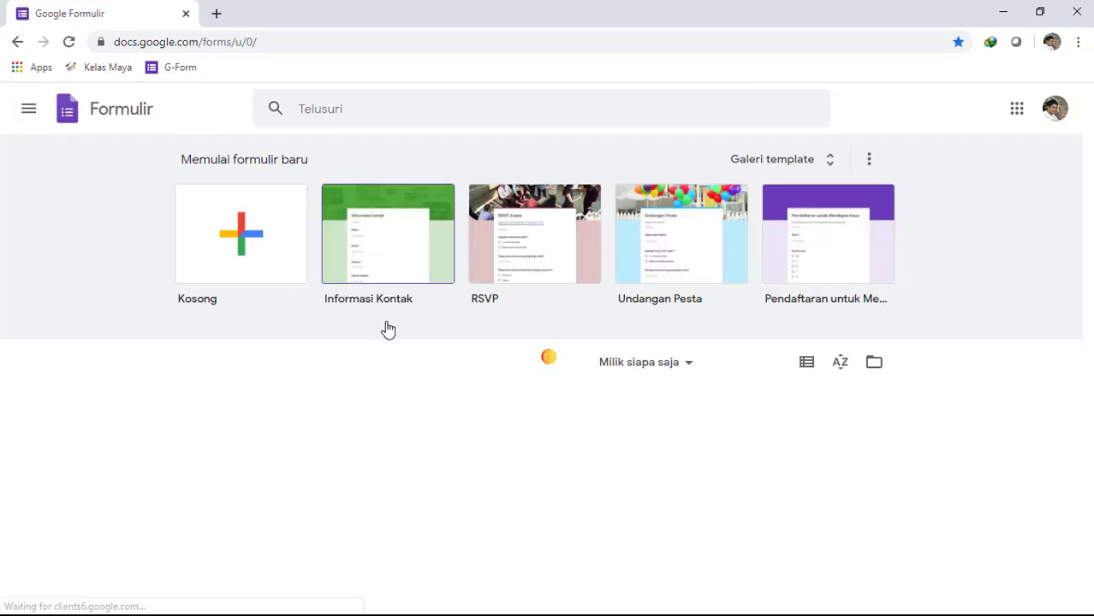
scroll(543, 398, "down", 2)
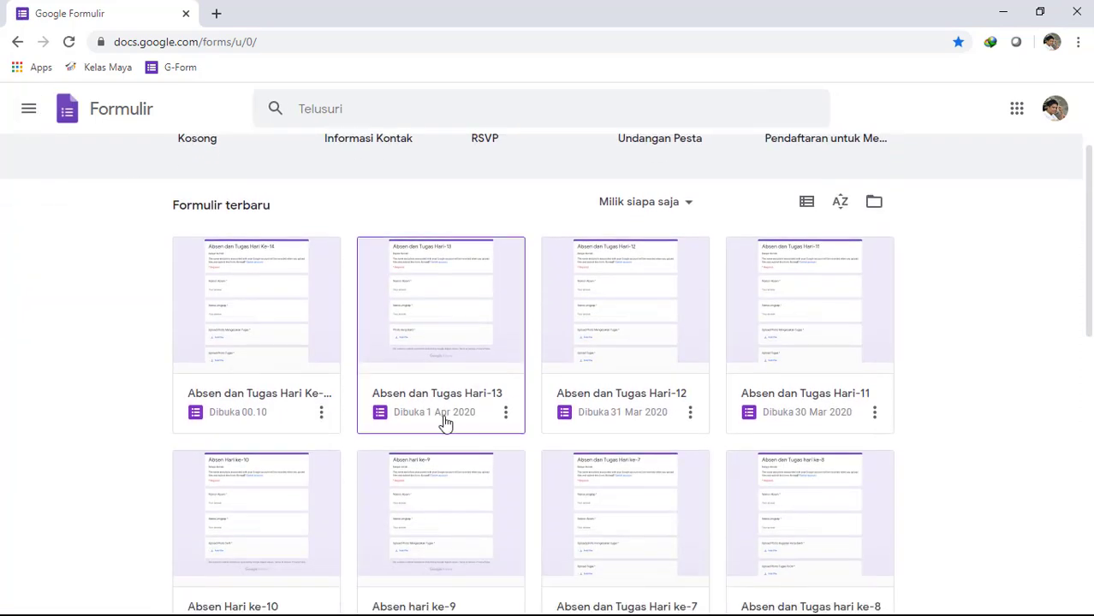
left_click(636, 405)
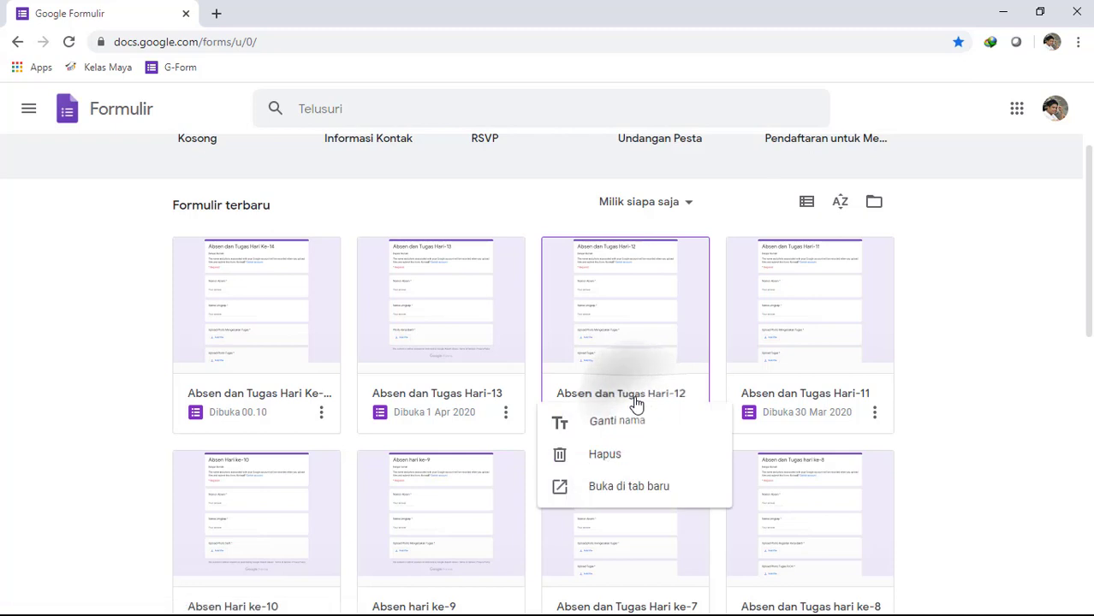
left_click(634, 489)
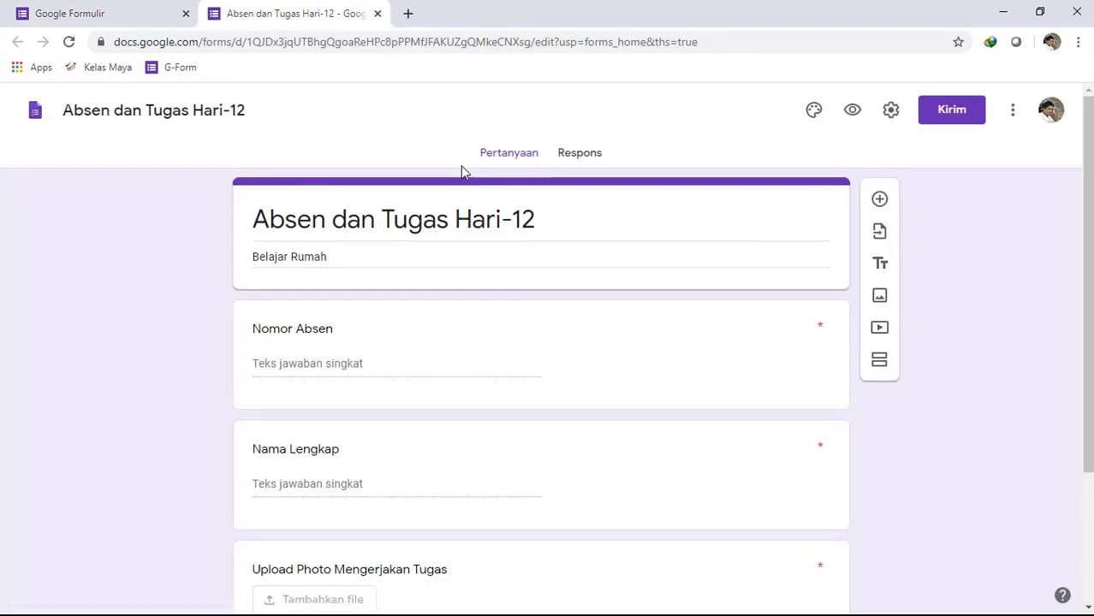
- Review the Hari-12 form's responses for "Nomor Absen", "Nama Lengkap" and the "Upload Photo Mengerjakan Tugas" files
left_click(583, 157)
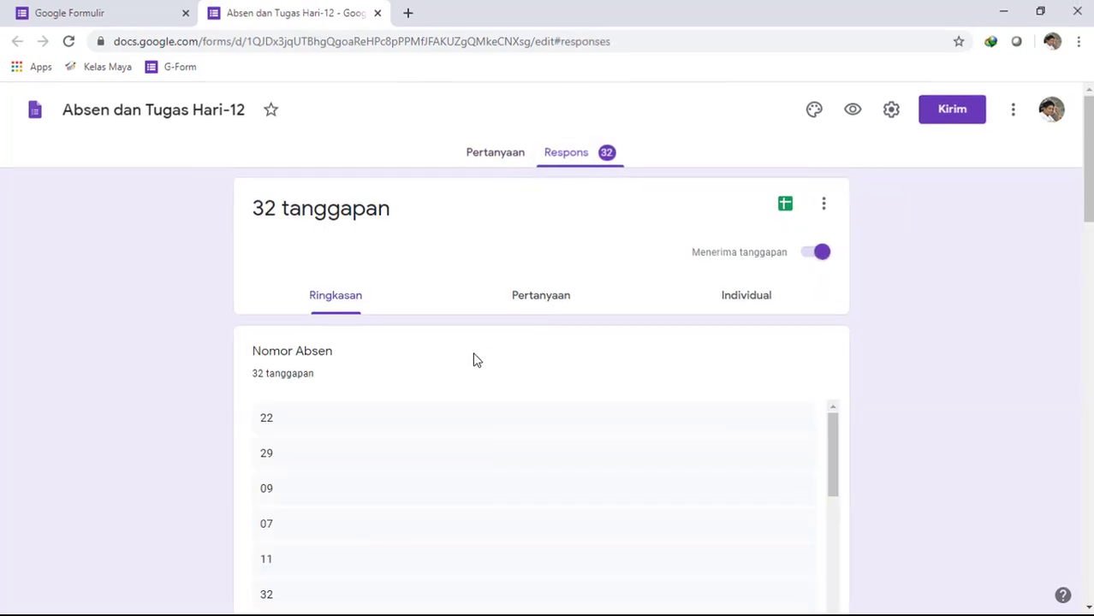
scroll(646, 335, "down", 9)
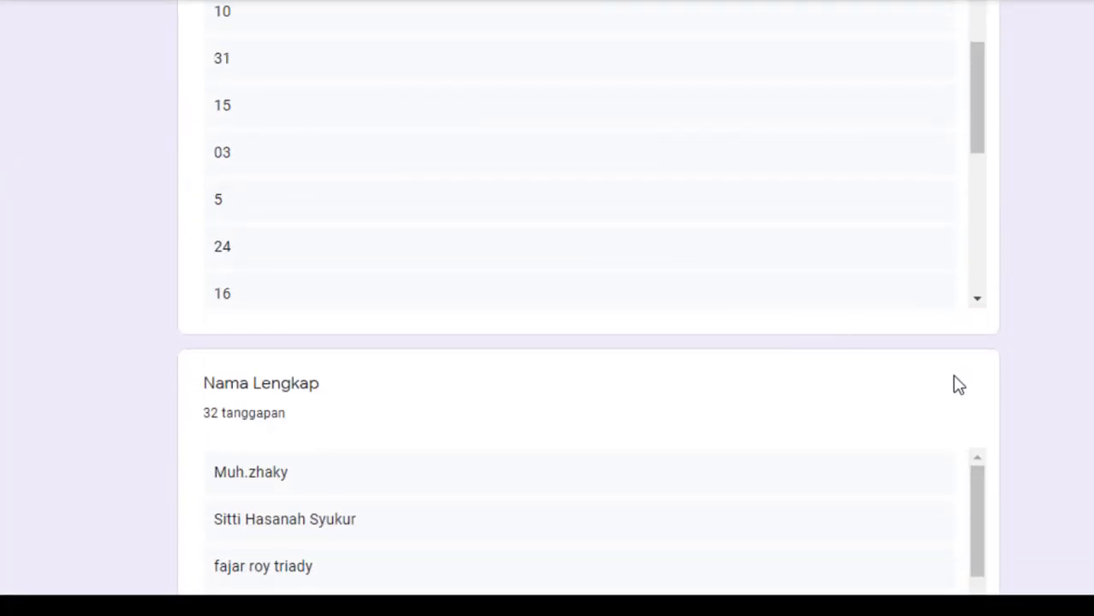
scroll(959, 386, "down", 4)
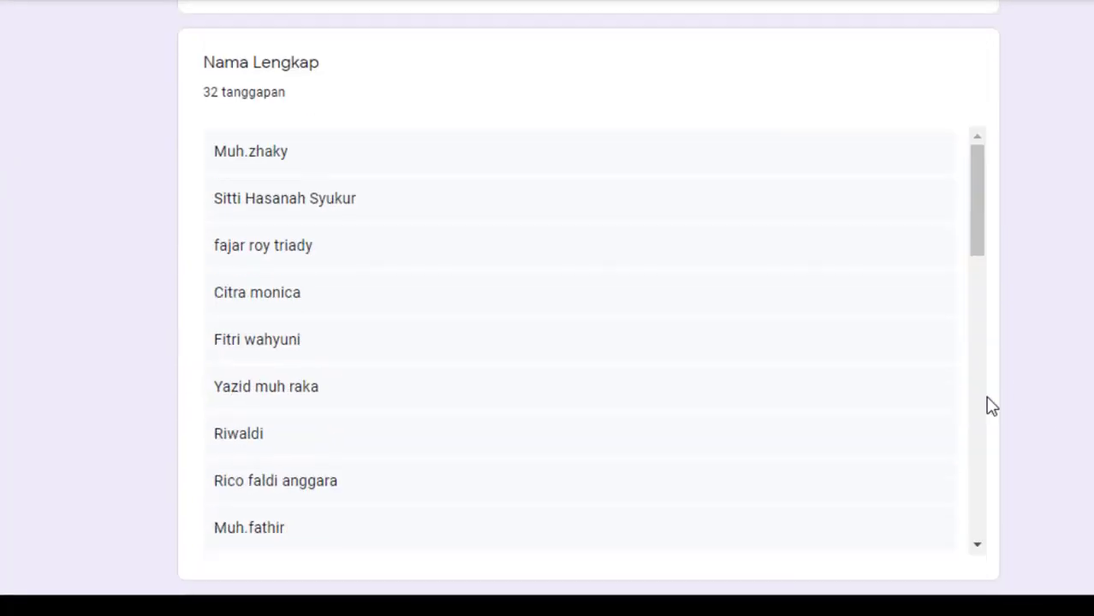
scroll(548, 194, "up", 5)
scroll(480, 334, "down", 5)
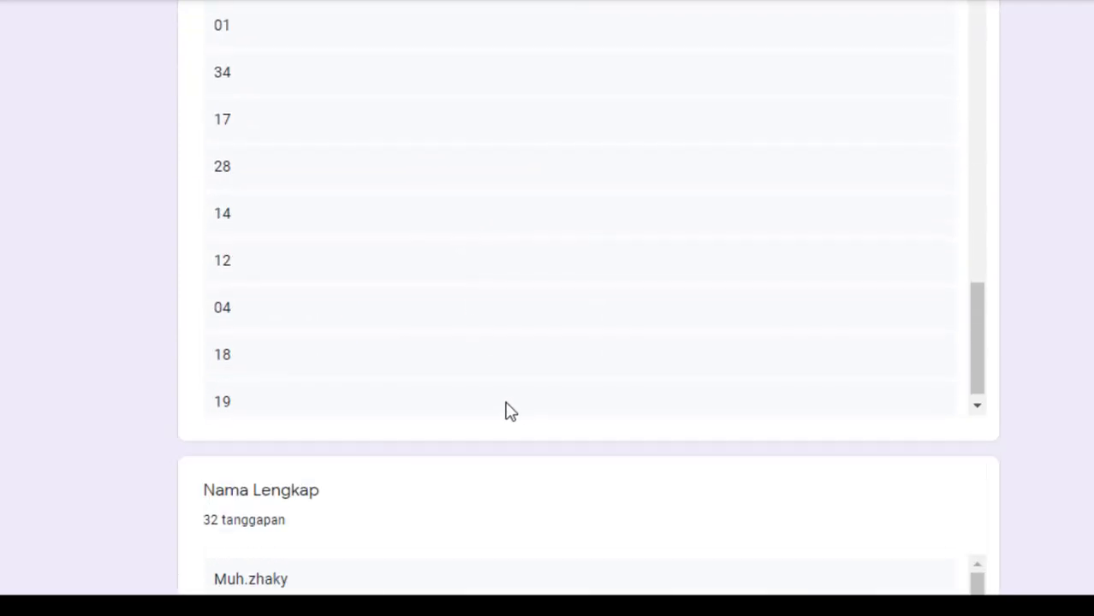
scroll(514, 421, "down", 5)
scroll(330, 332, "down", 10)
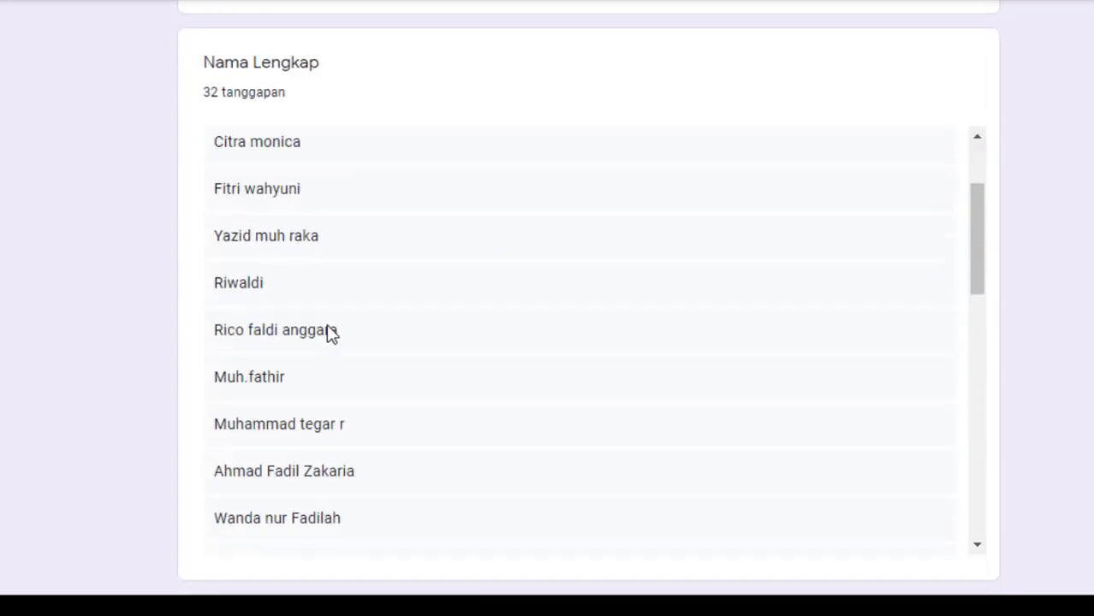
scroll(411, 385, "down", 2)
scroll(464, 403, "down", 9)
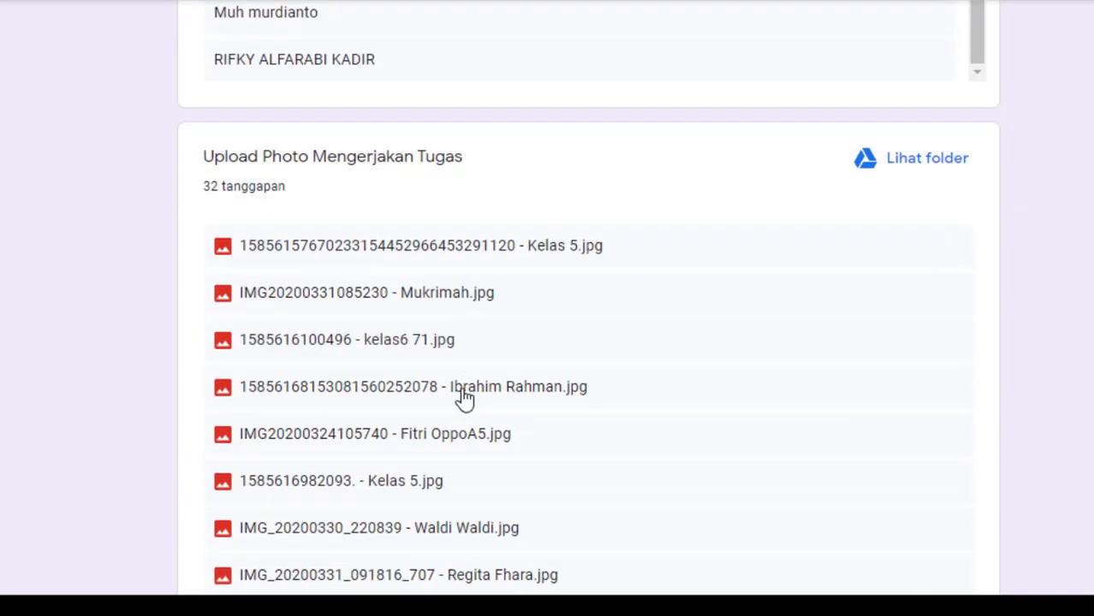
scroll(541, 205, "up", 3)
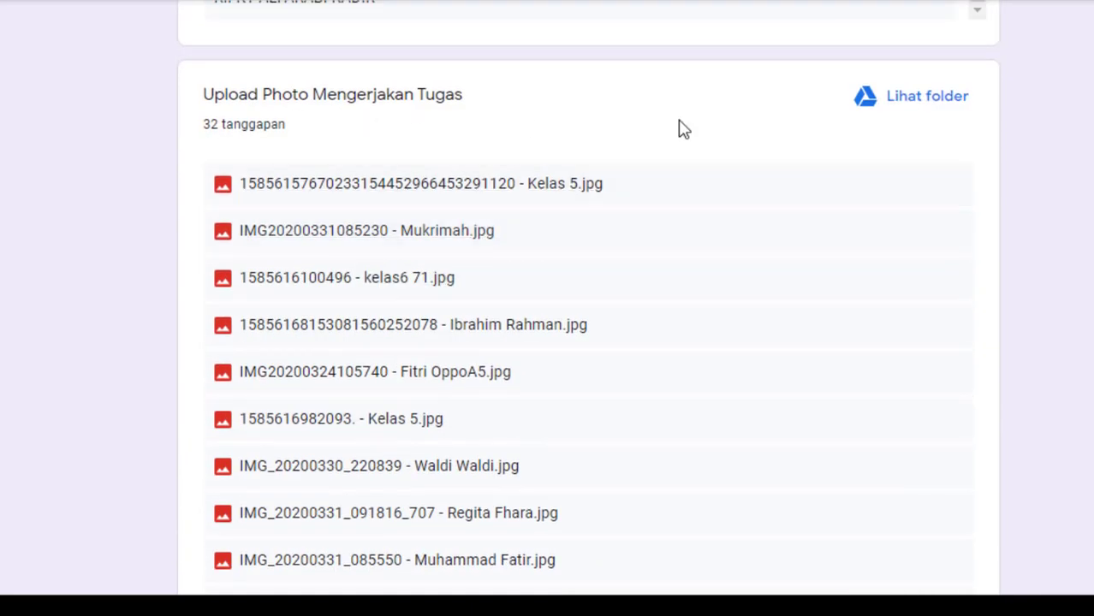
- Open the Drive folder of the "Upload Photo Mengerjakan Tugas" uploads and look through the submitted photos
left_click(942, 116)
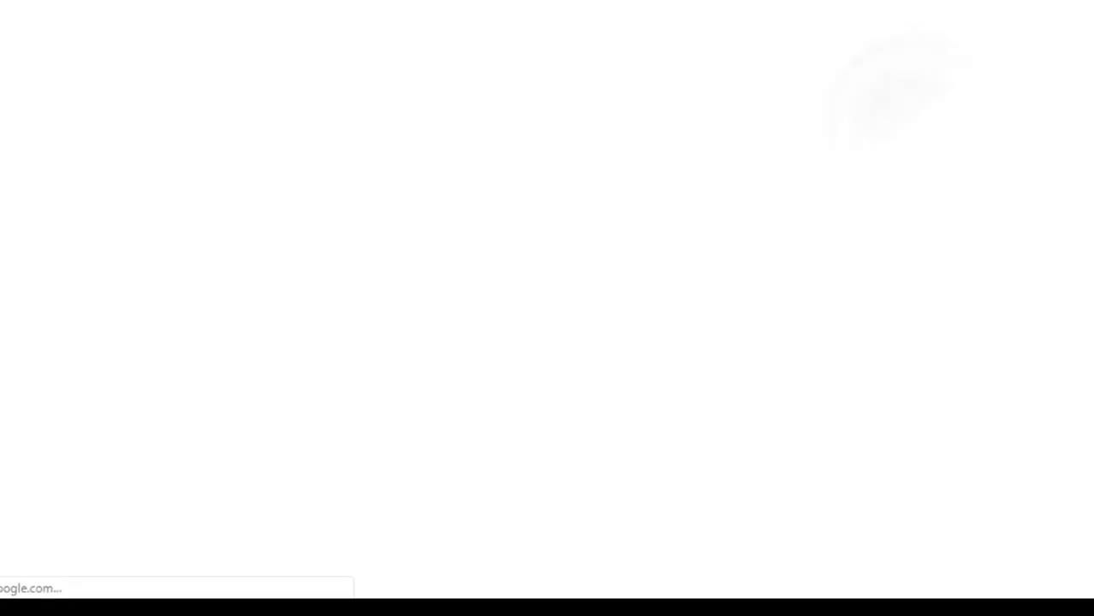
left_click(324, 9)
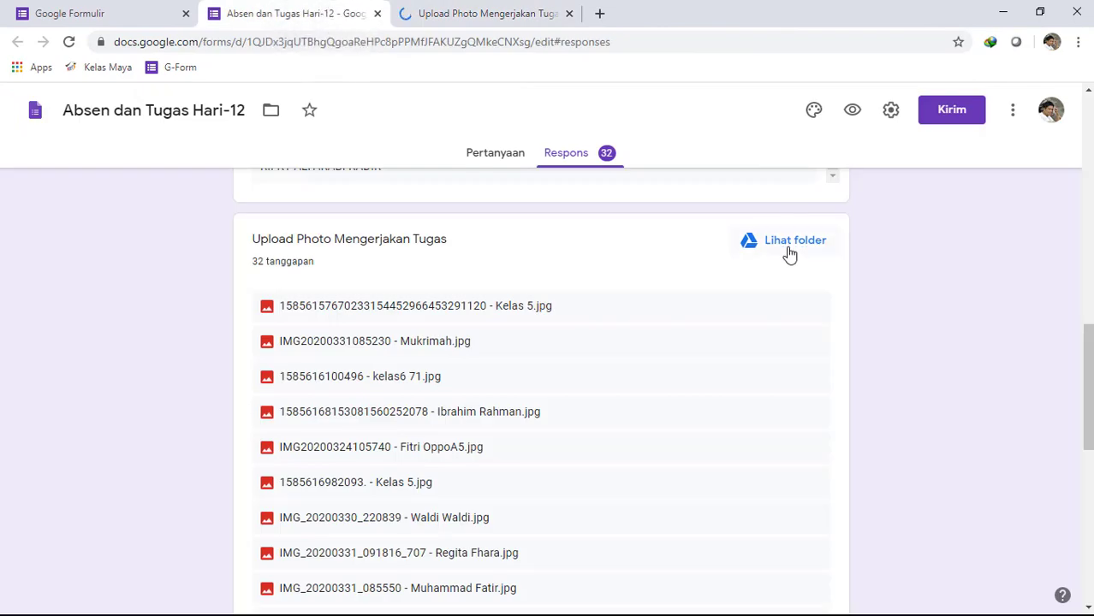
left_click(511, 19)
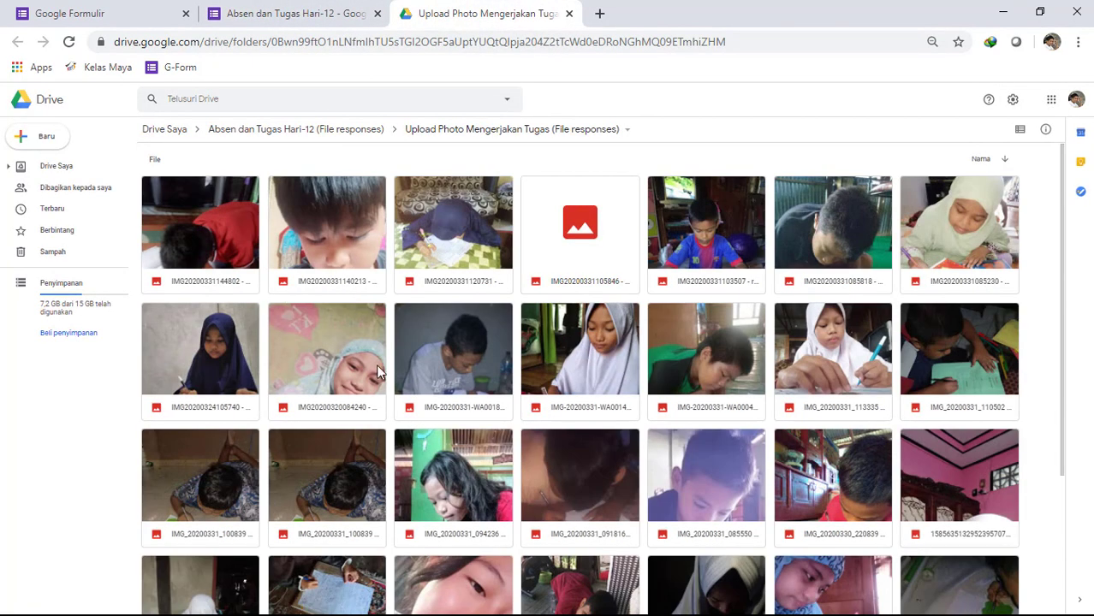
scroll(443, 433, "down", 2)
scroll(442, 432, "down", 1)
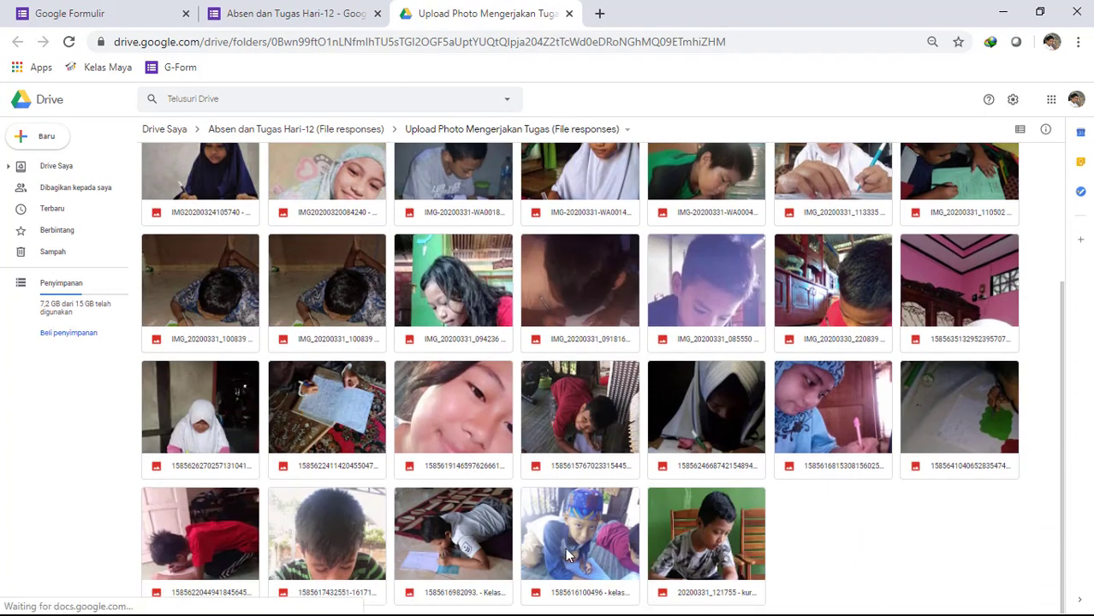
scroll(566, 555, "up", 3)
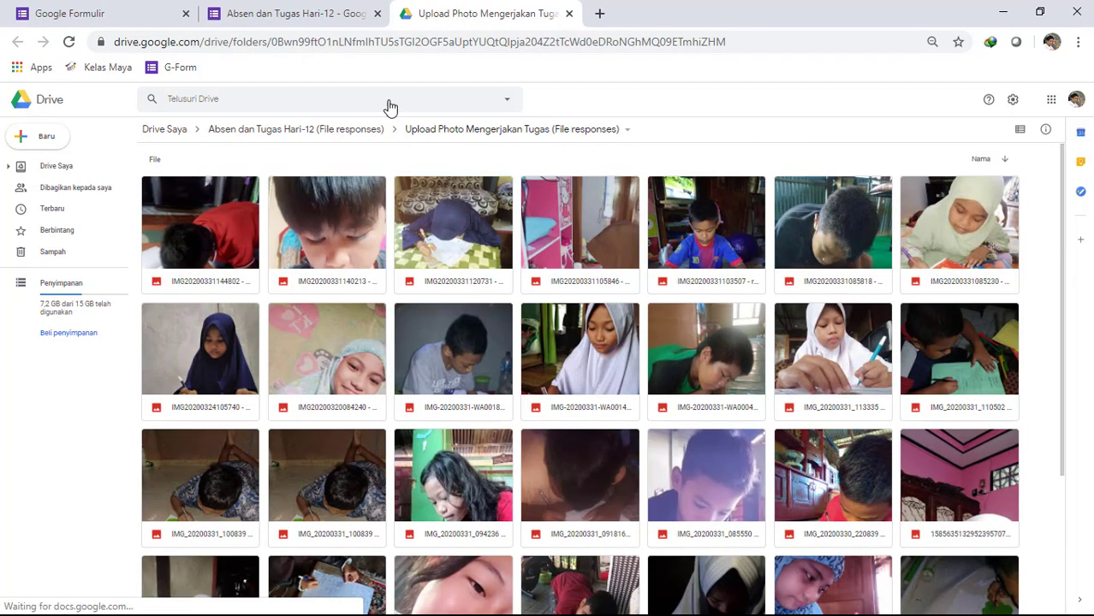
- Return to the Hari-12 form, open the Drive folder of its "Upload Tugas" files and look through the submissions
left_click(317, 17)
scroll(579, 416, "down", 5)
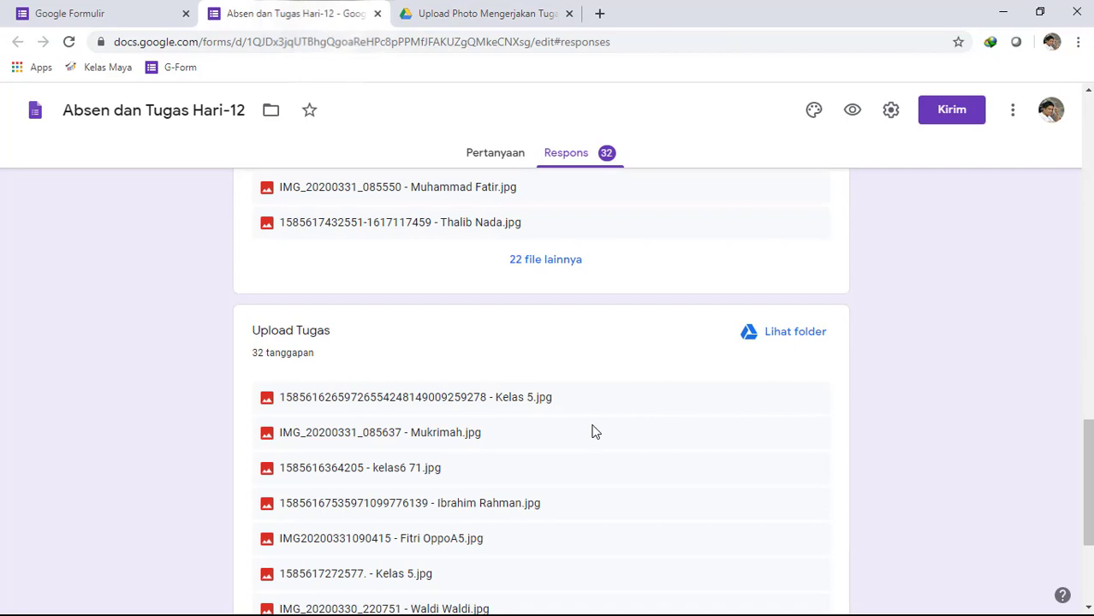
left_click(784, 335)
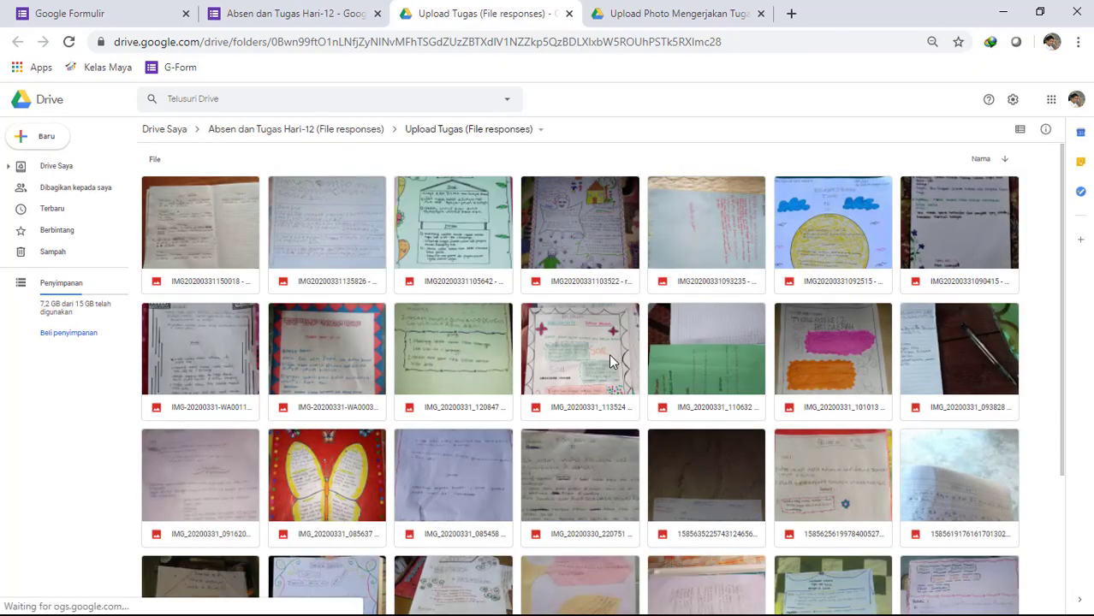
scroll(608, 355, "down", 3)
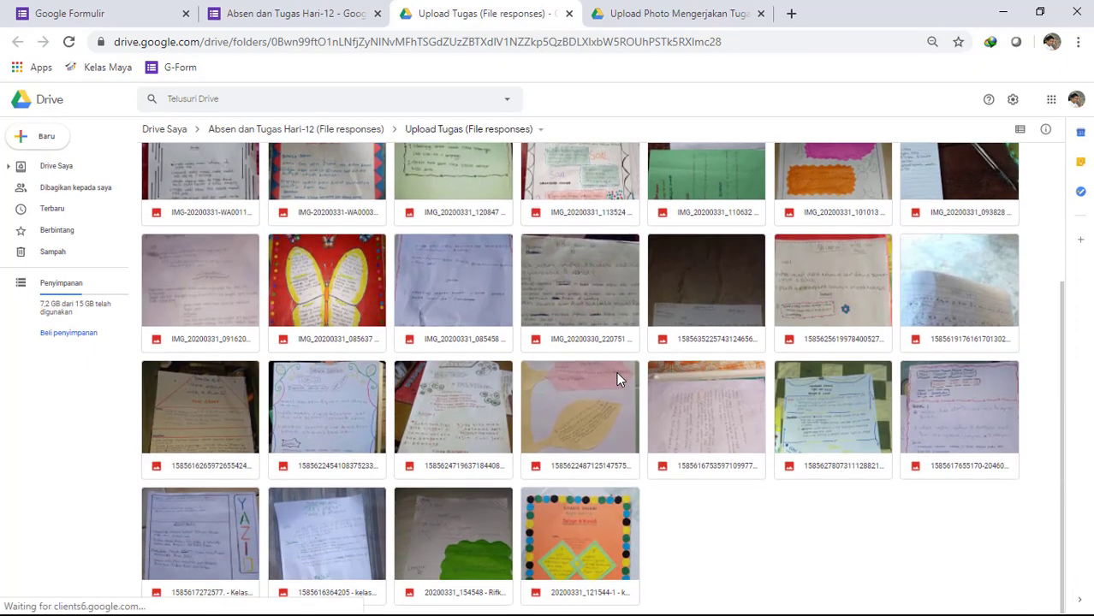
scroll(617, 377, "up", 3)
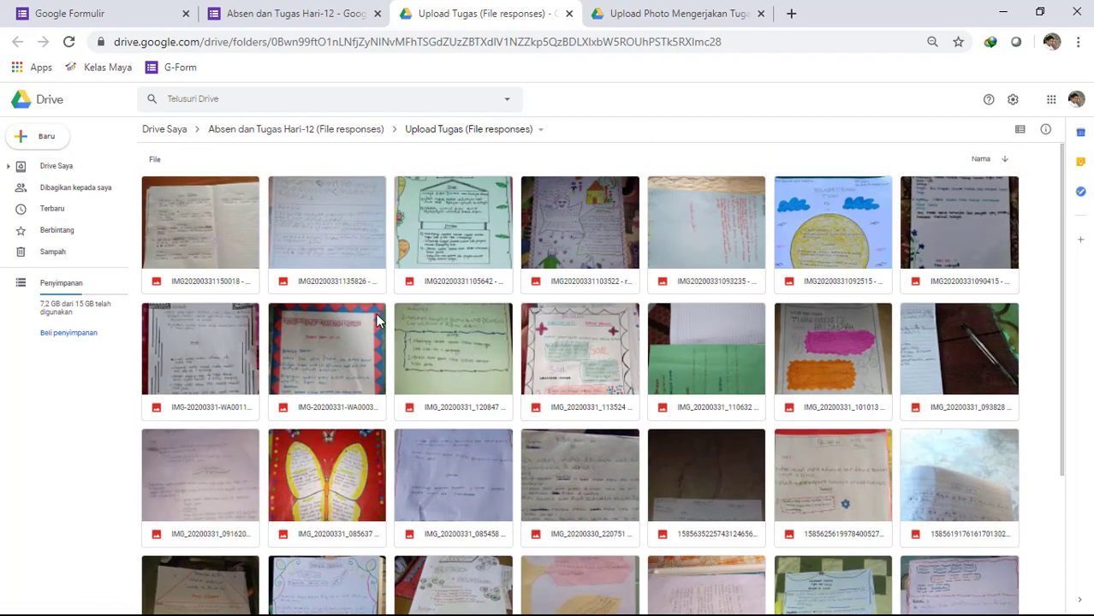
- Select all files in the "Upload Tugas (File responses)" folder, from the first to the last
left_click(244, 282)
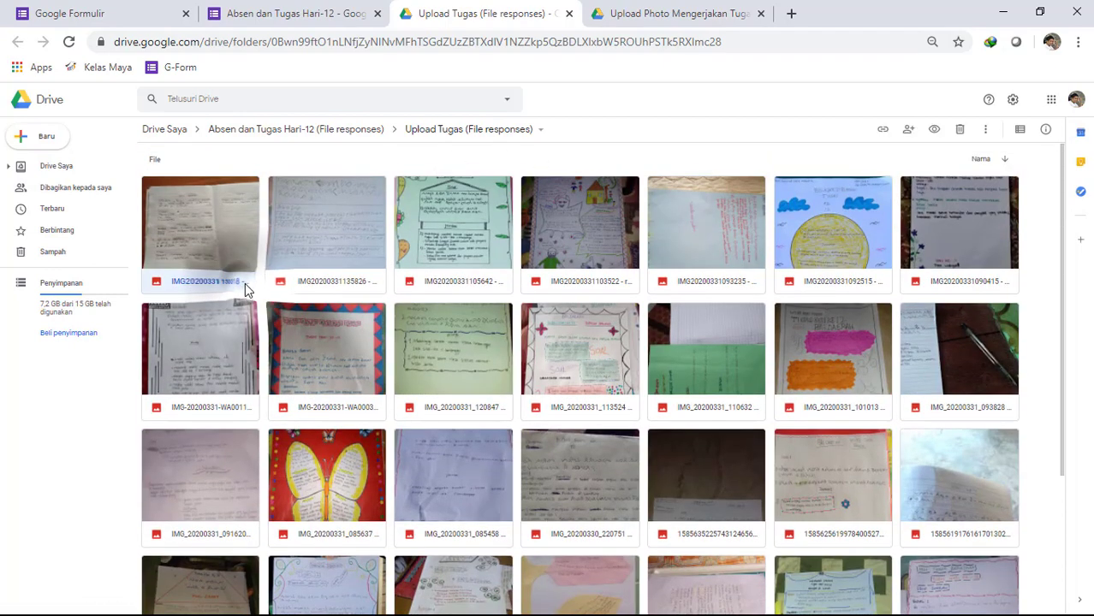
left_click(553, 272)
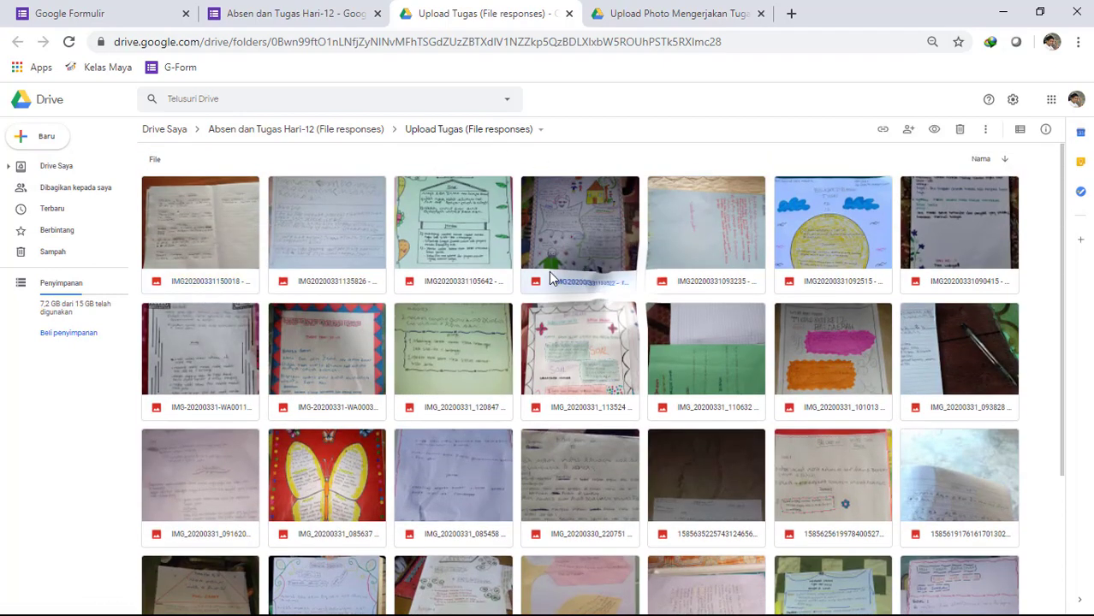
left_click(231, 282)
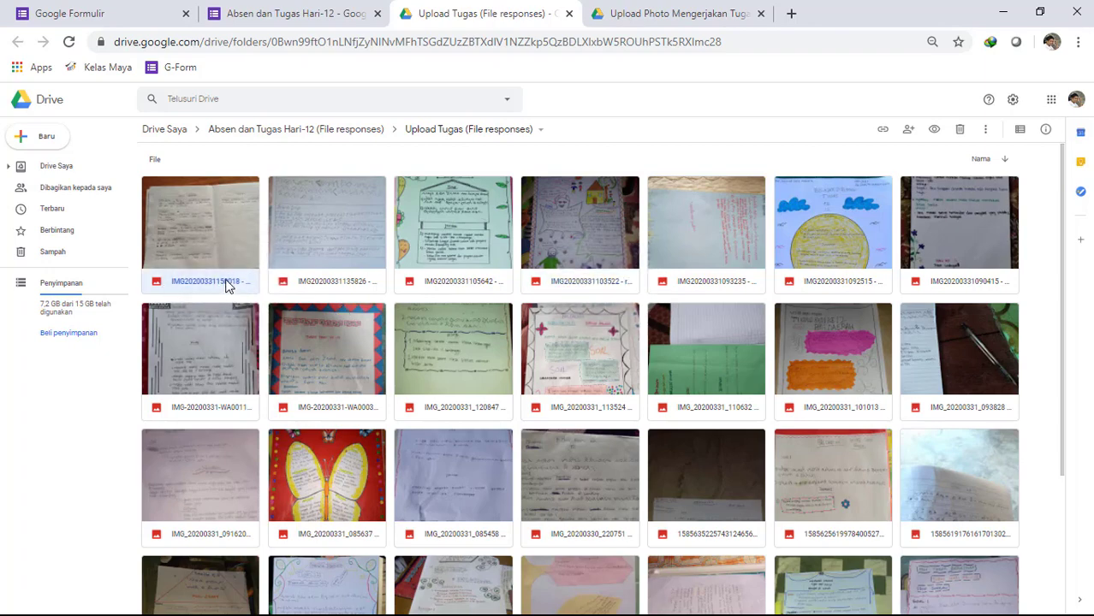
scroll(501, 409, "down", 2)
scroll(501, 409, "down", 2)
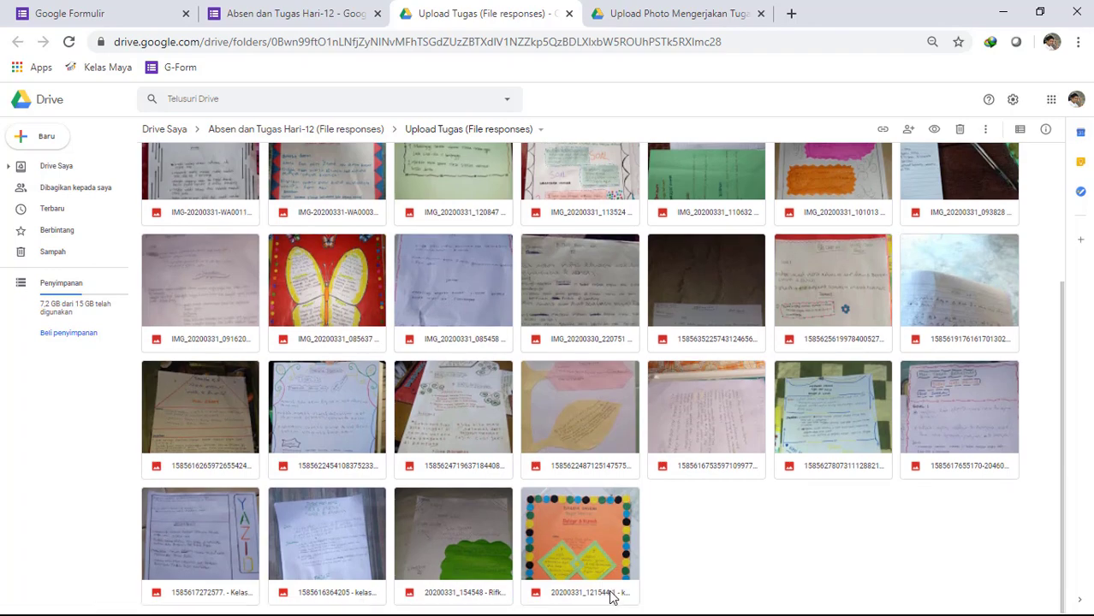
scroll(408, 355, "up", 5)
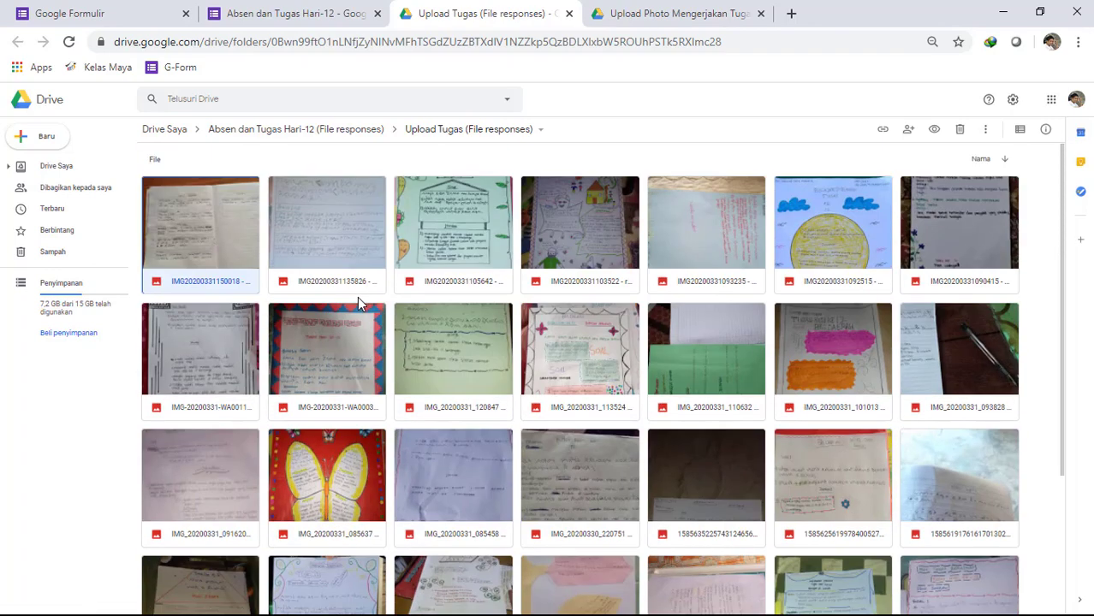
scroll(359, 303, "down", 5)
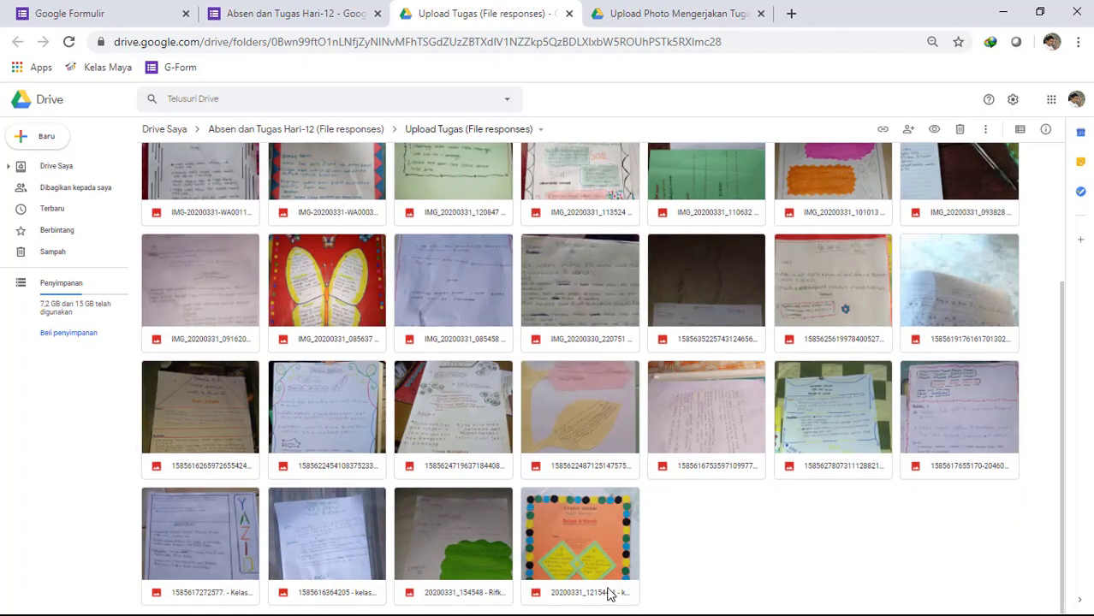
left_click(589, 590, "shift")
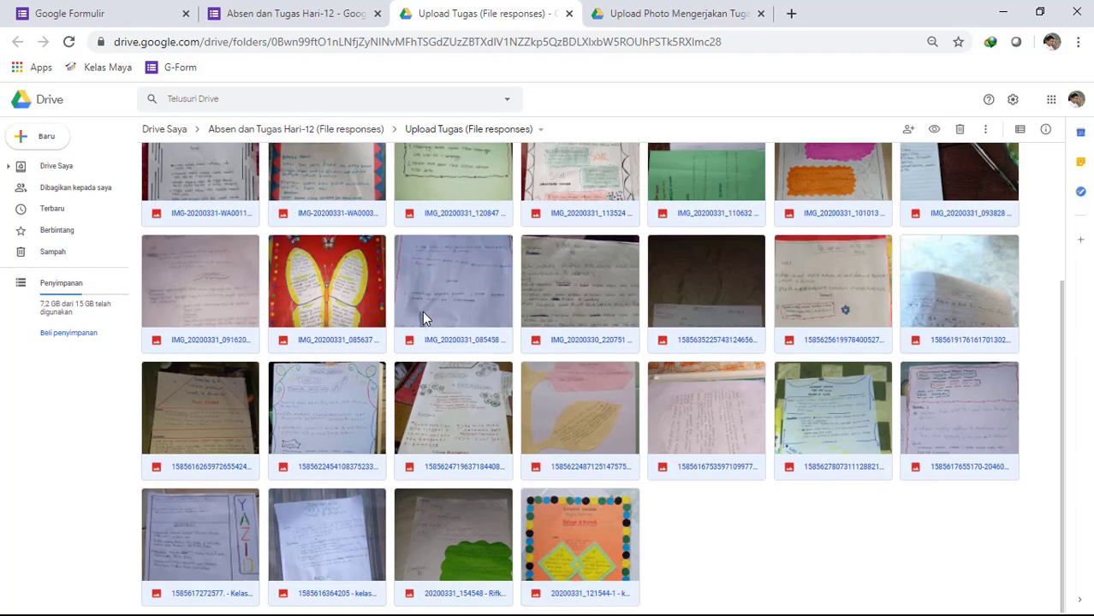
- Request a download of all the selected assignment files
scroll(422, 311, "up", 3)
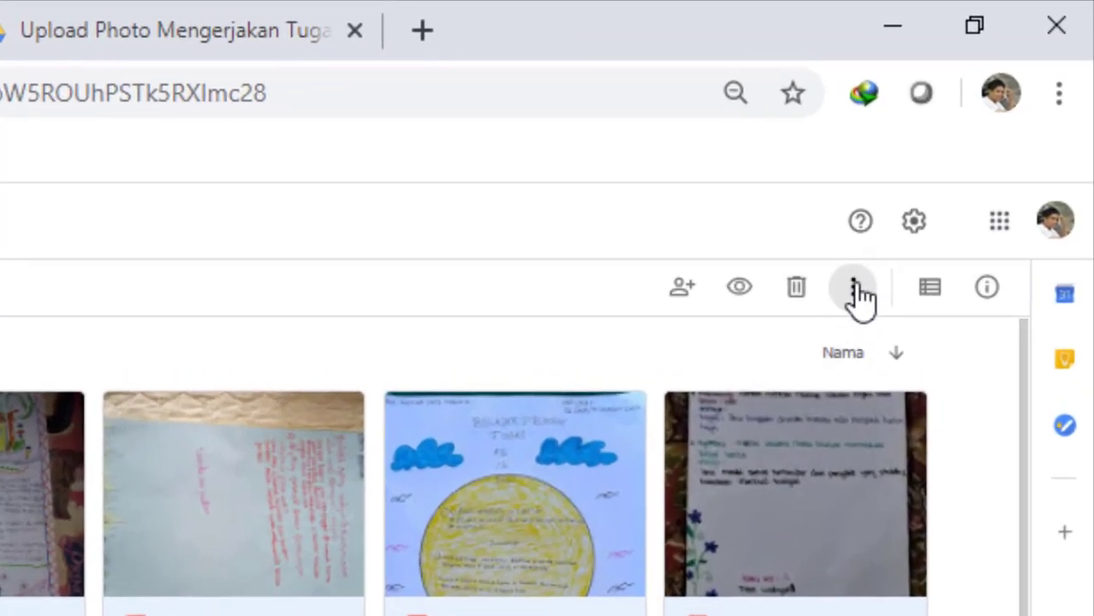
left_click(863, 298)
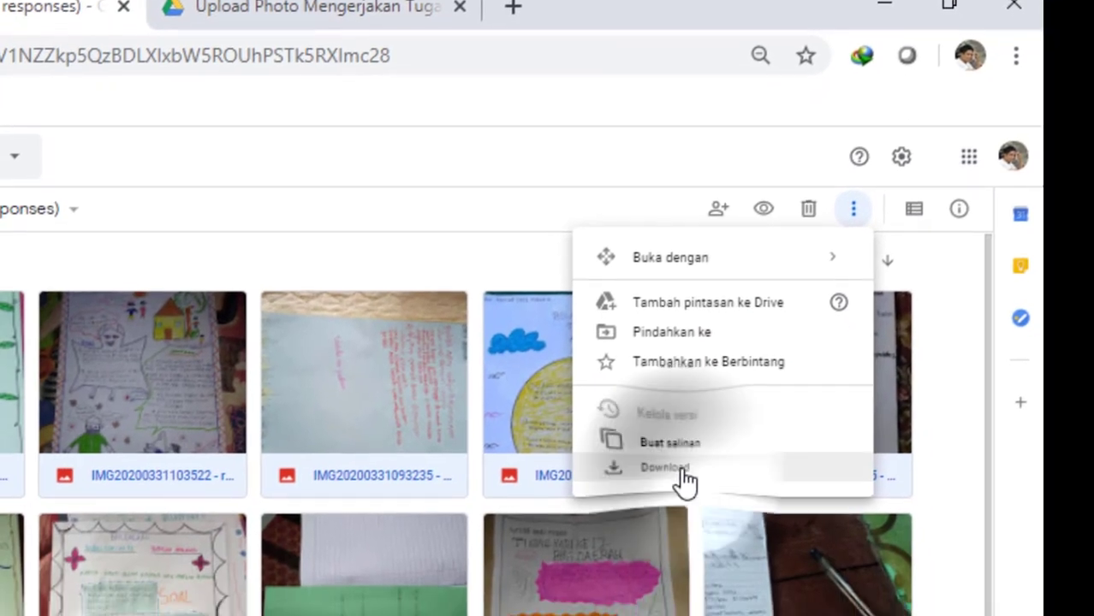
left_click(684, 489)
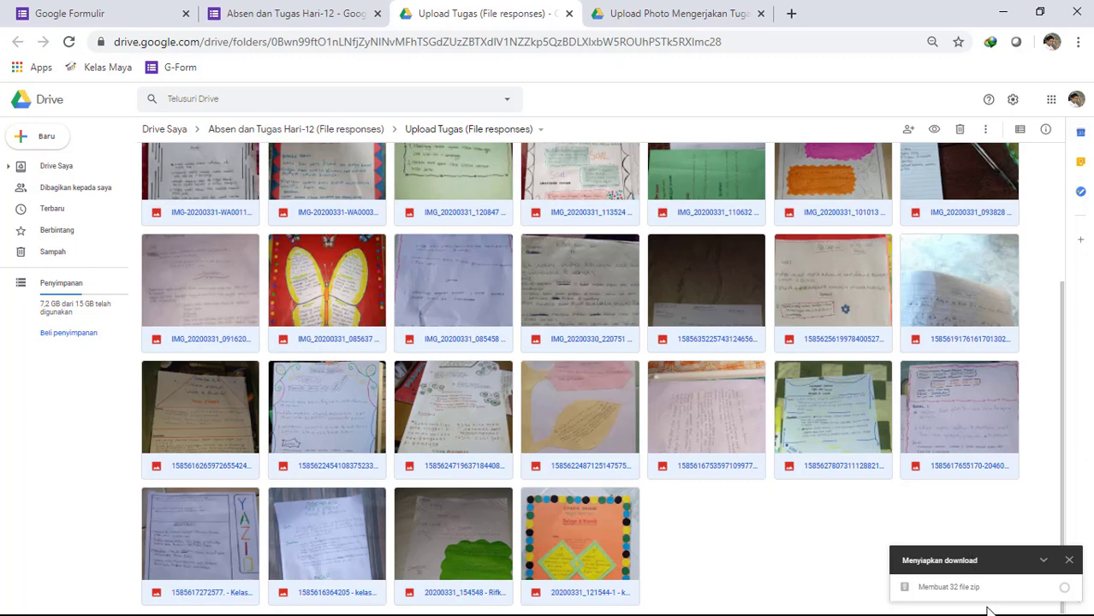
key("super")
key("super")
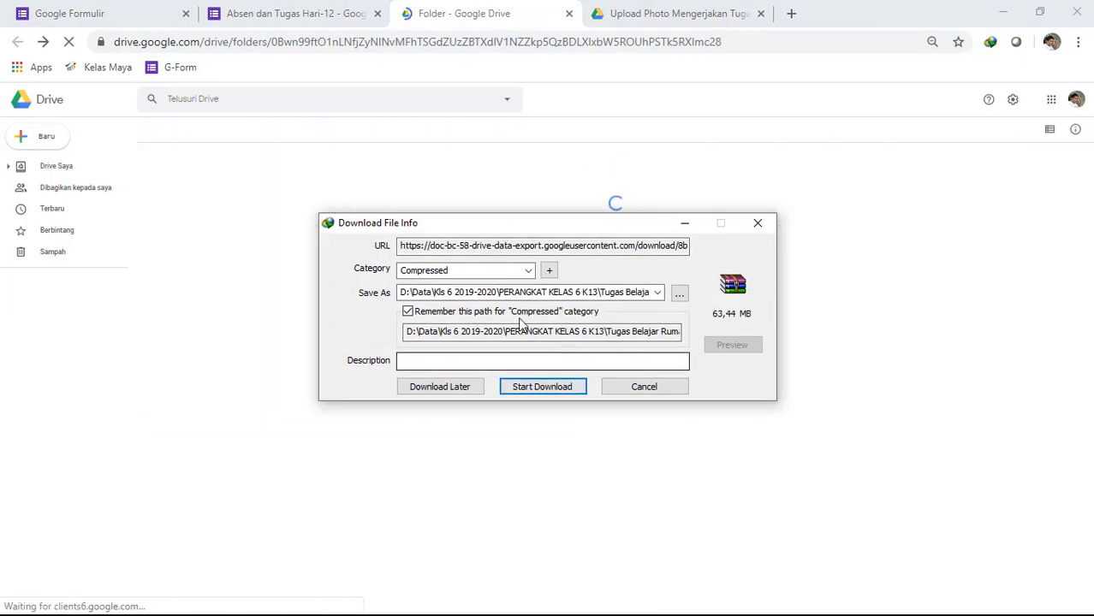
- Browse to the Hari-12 folder in "Tugas Belajar Rumah" as the save location, and cancel both the save and the download
left_click(678, 295)
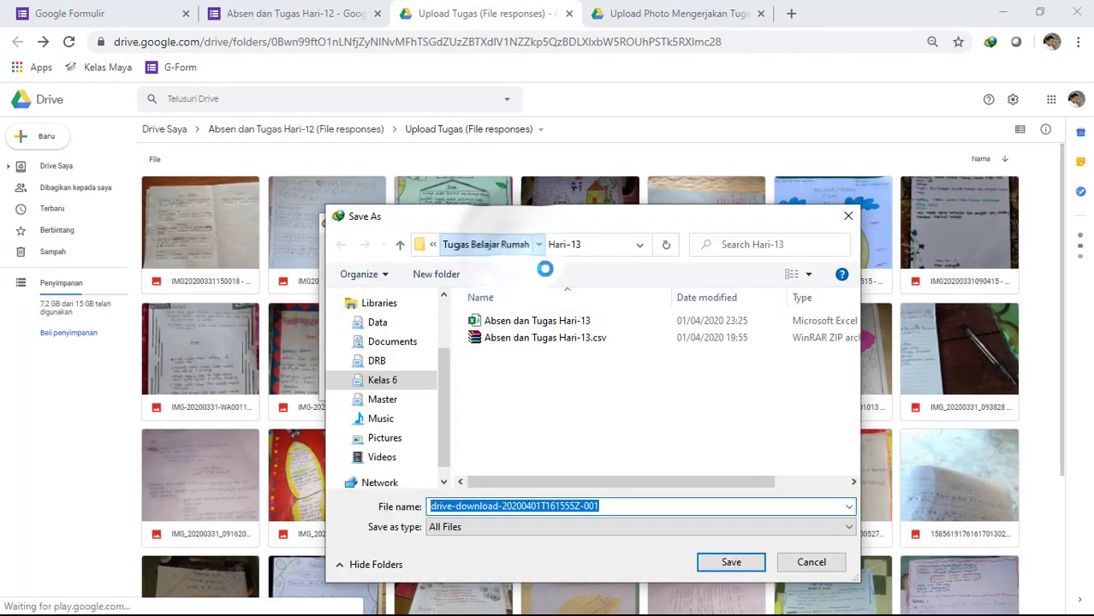
left_click(512, 246)
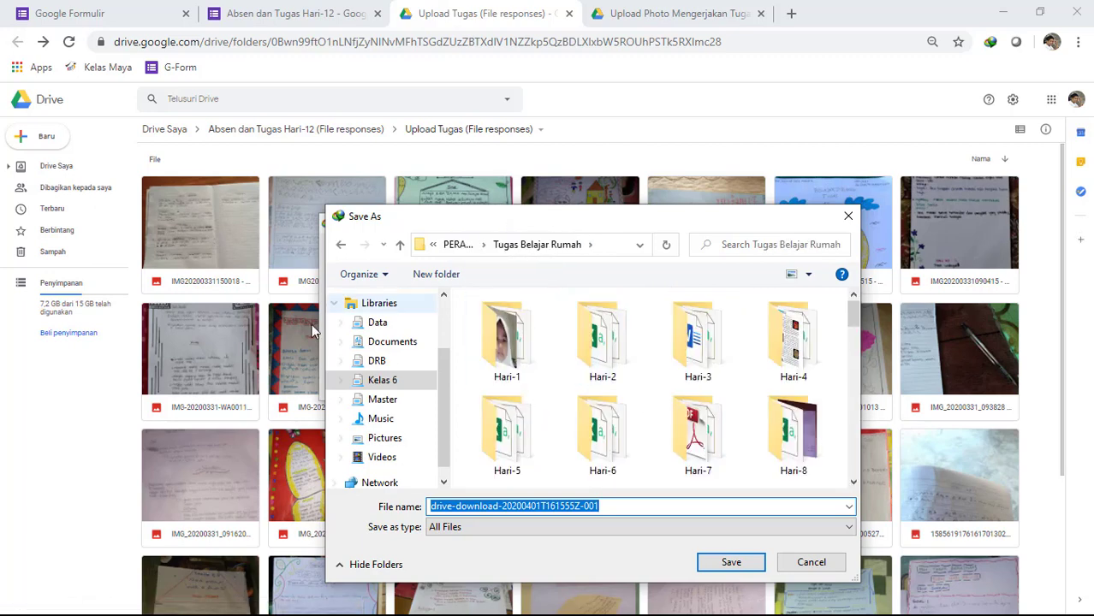
scroll(749, 417, "down", 2)
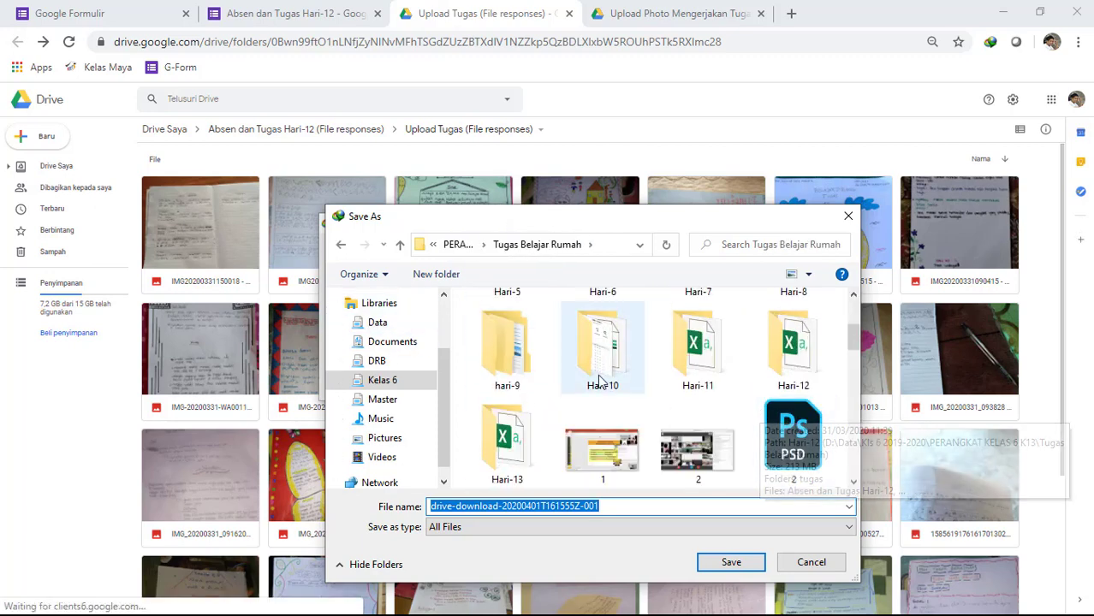
double_click(788, 356)
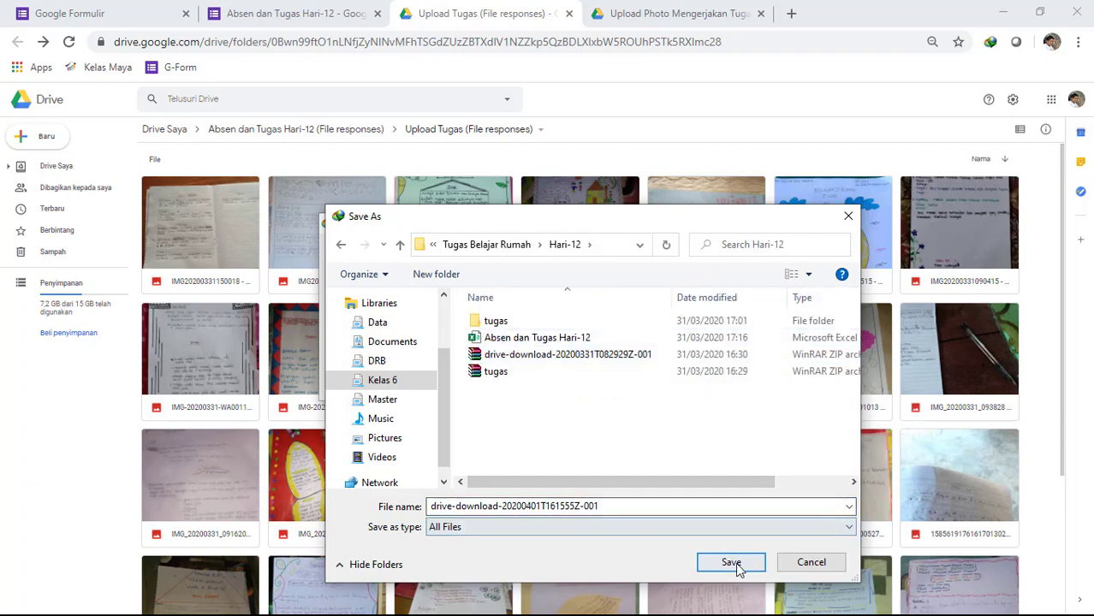
left_click(811, 562)
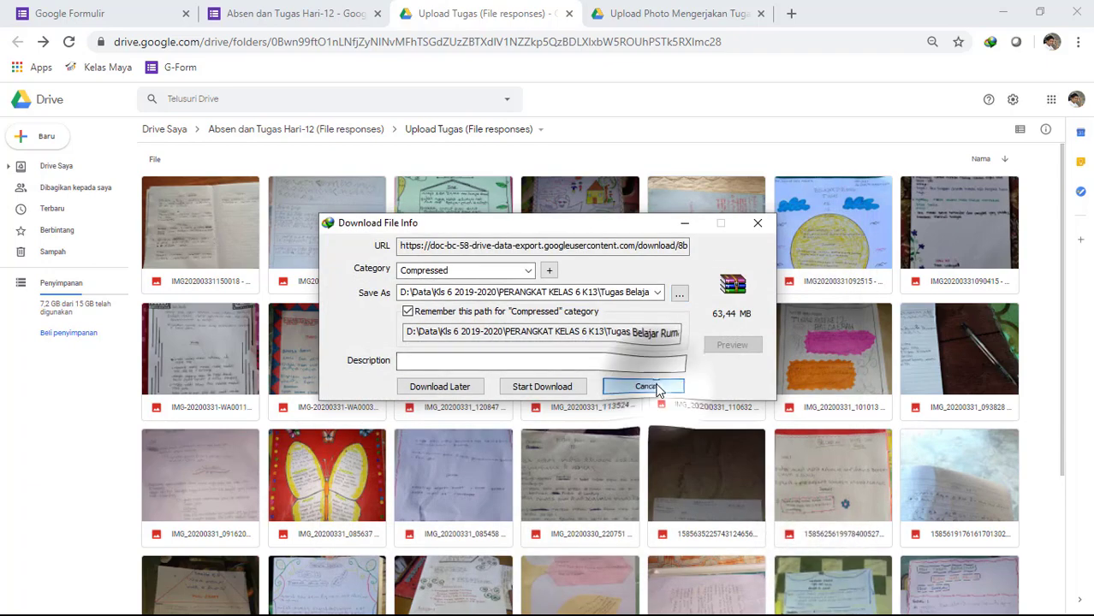
left_click(641, 385)
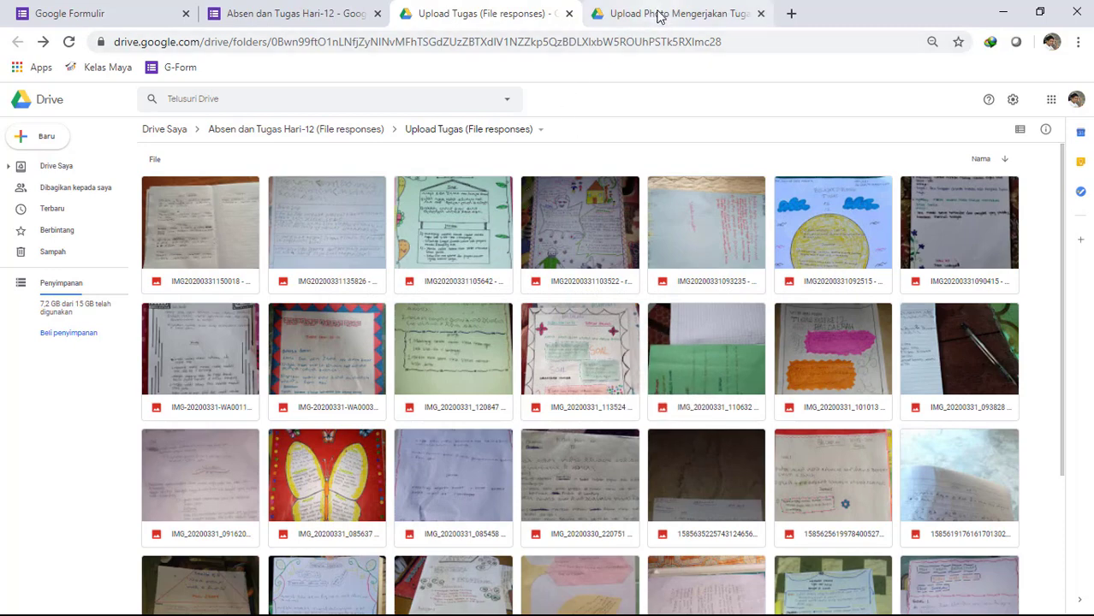
- Switch to File Explorer, open the "tugas" folder inside Hari-12 and show its files as large thumbnails
left_click(1004, 16)
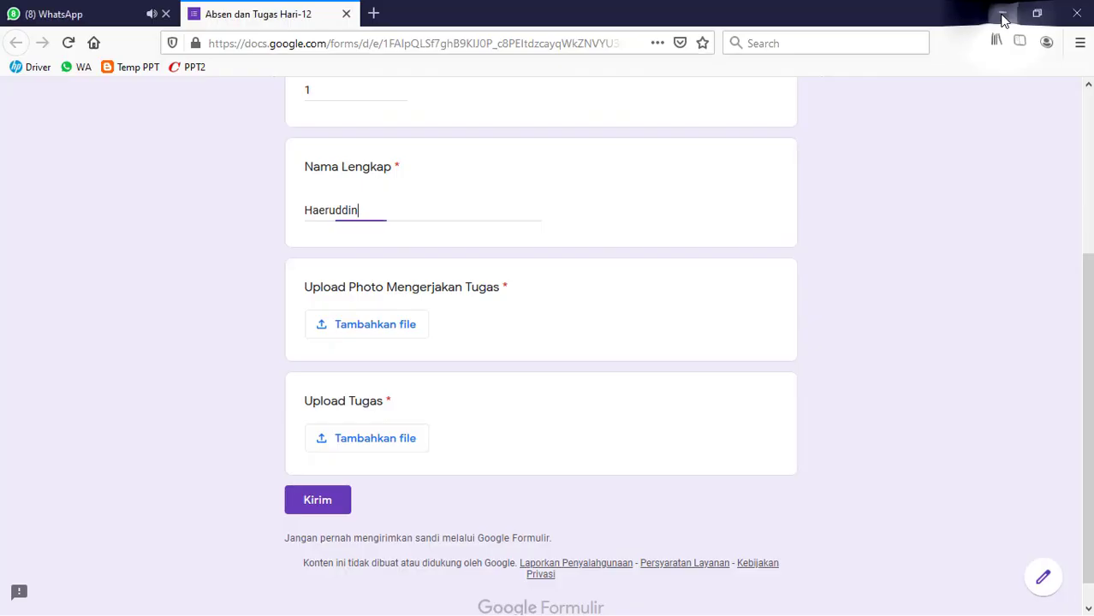
key("super")
left_click(144, 605)
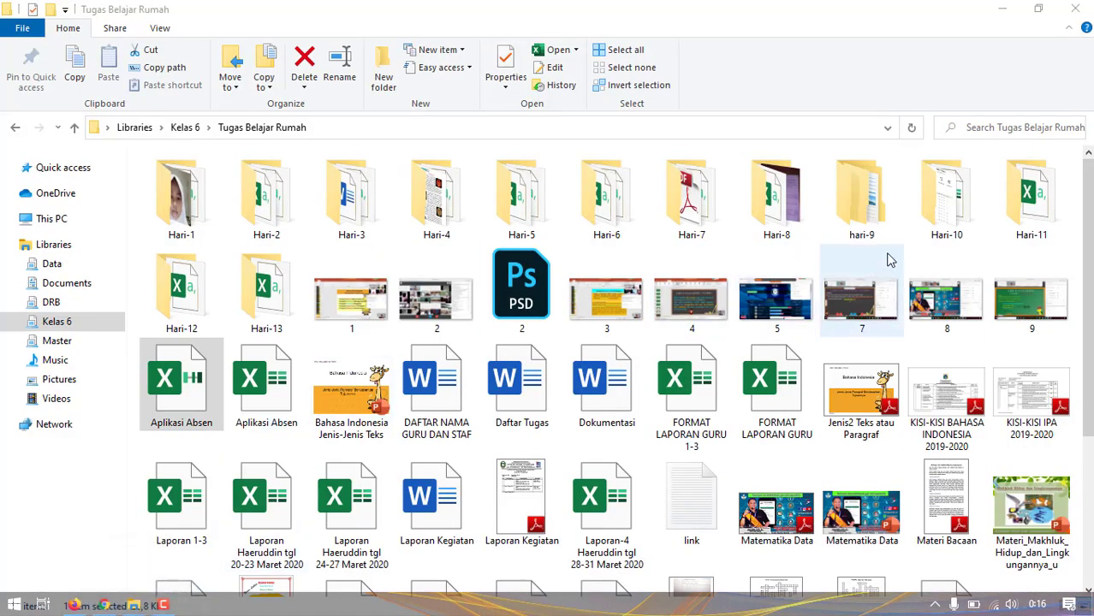
double_click(203, 294)
double_click(185, 183)
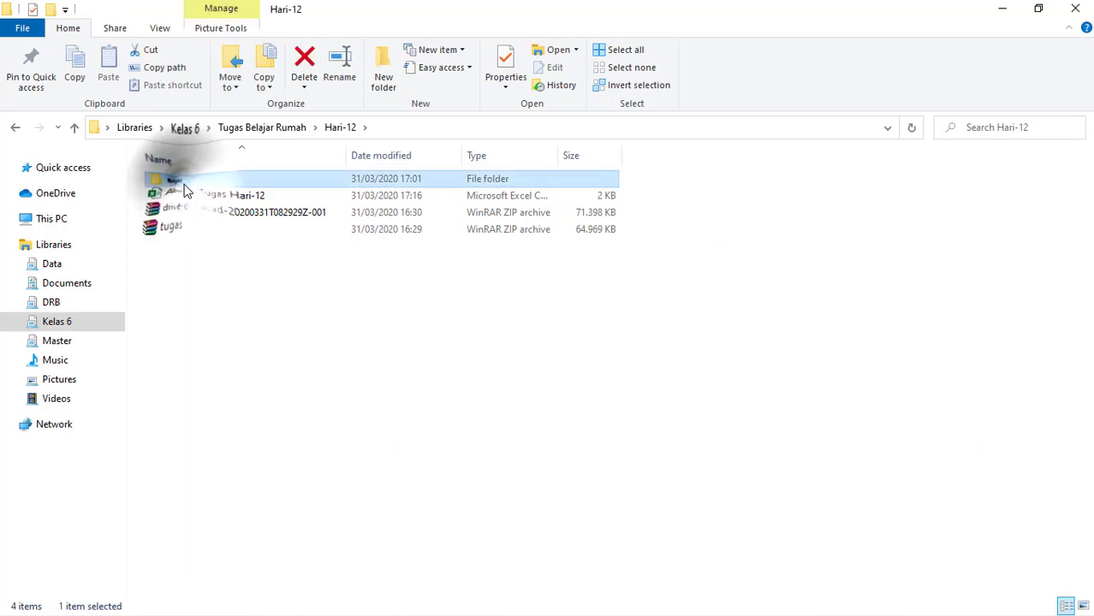
left_click(1084, 605)
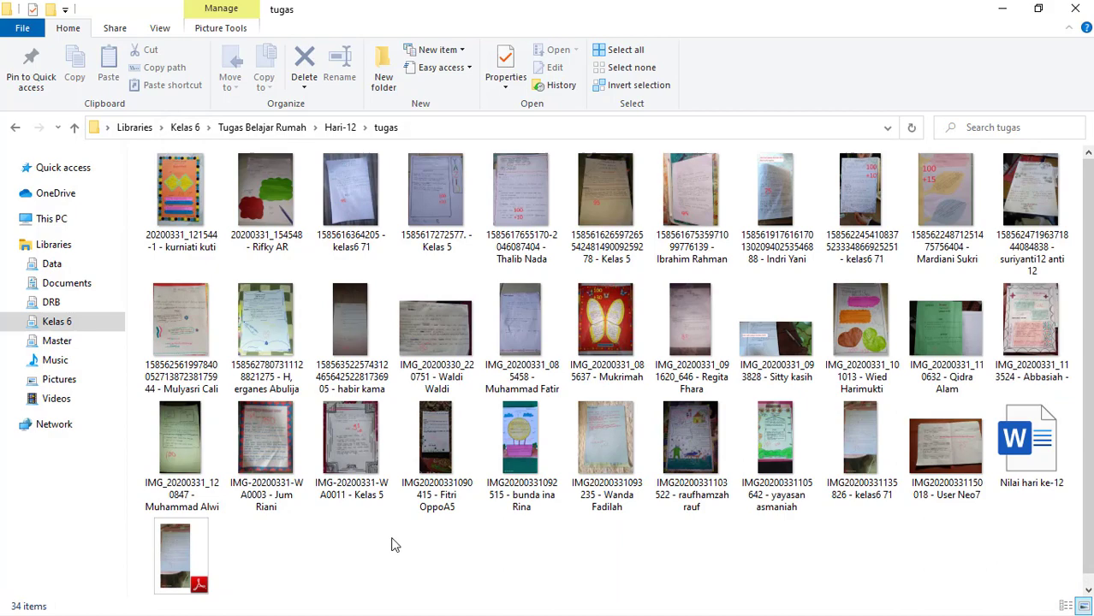
- Open the first assignment image, 20200331_121544-1, for editing in Paint and examine the answers and the handwritten grade on it
right_click(193, 205)
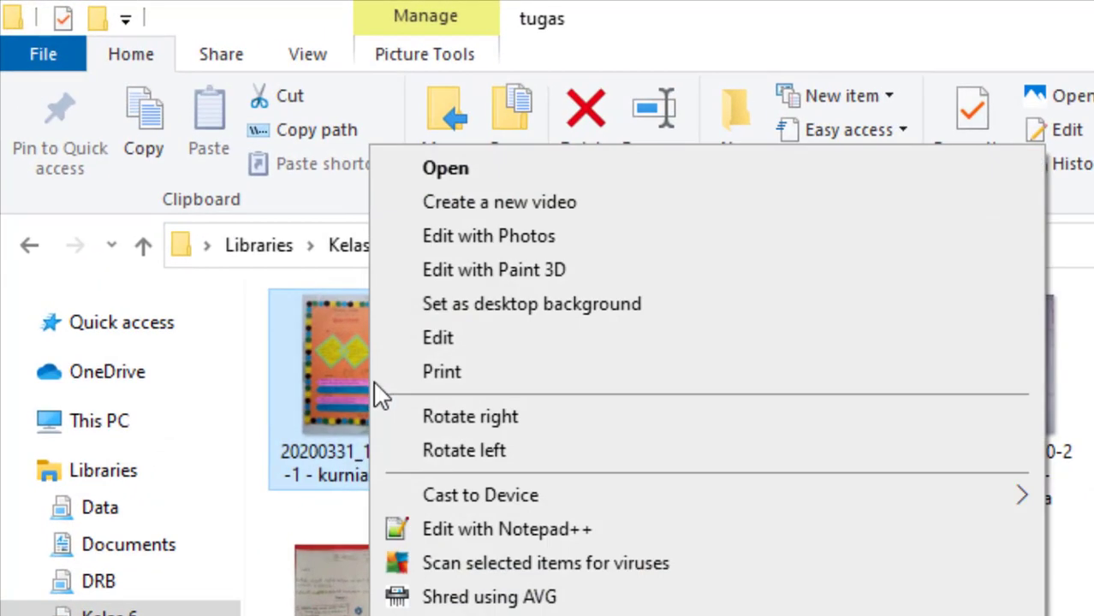
left_click(439, 339)
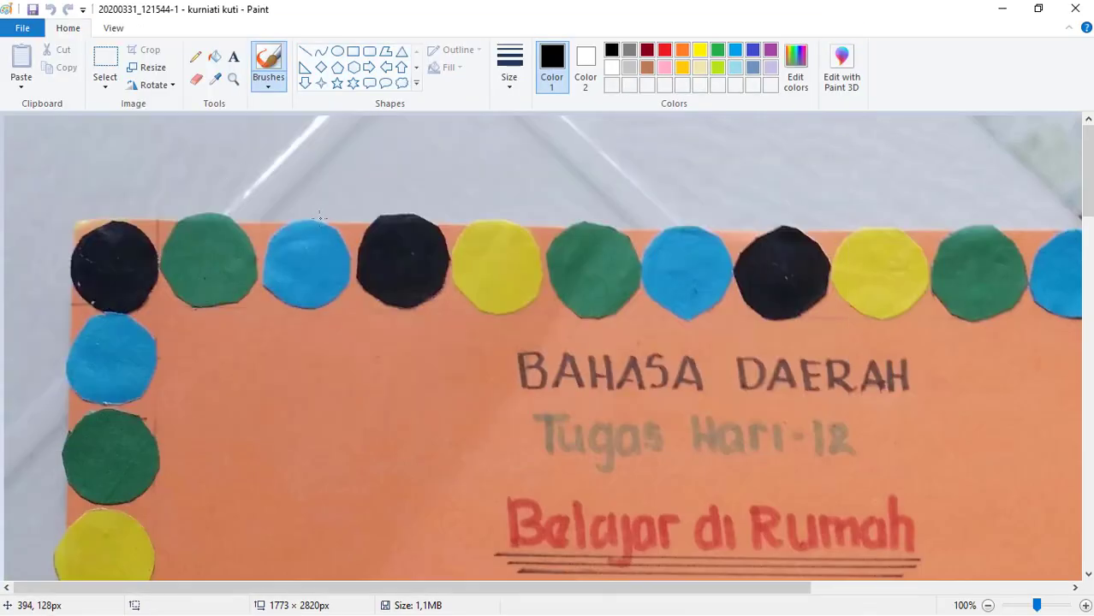
scroll(319, 217, "down", 1)
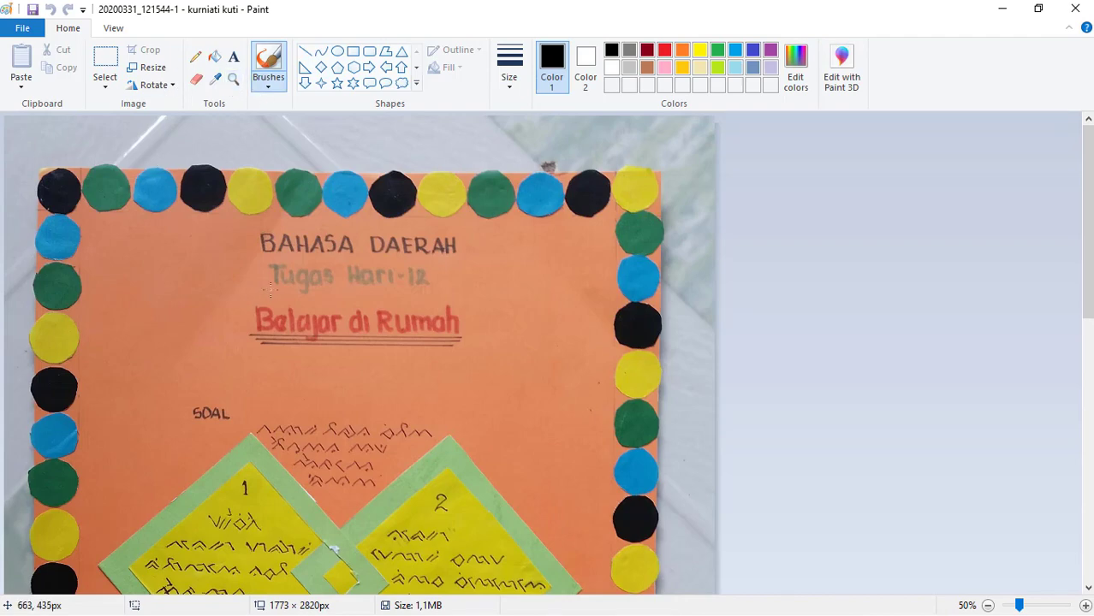
scroll(308, 319, "down", 10)
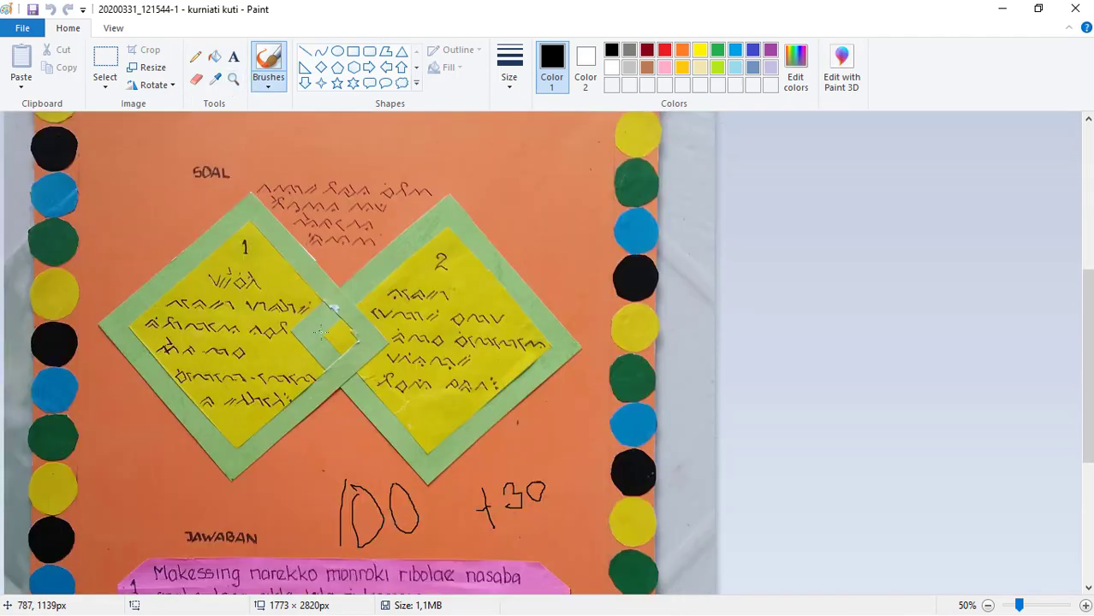
scroll(337, 354, "up", 6)
scroll(339, 353, "down", 5)
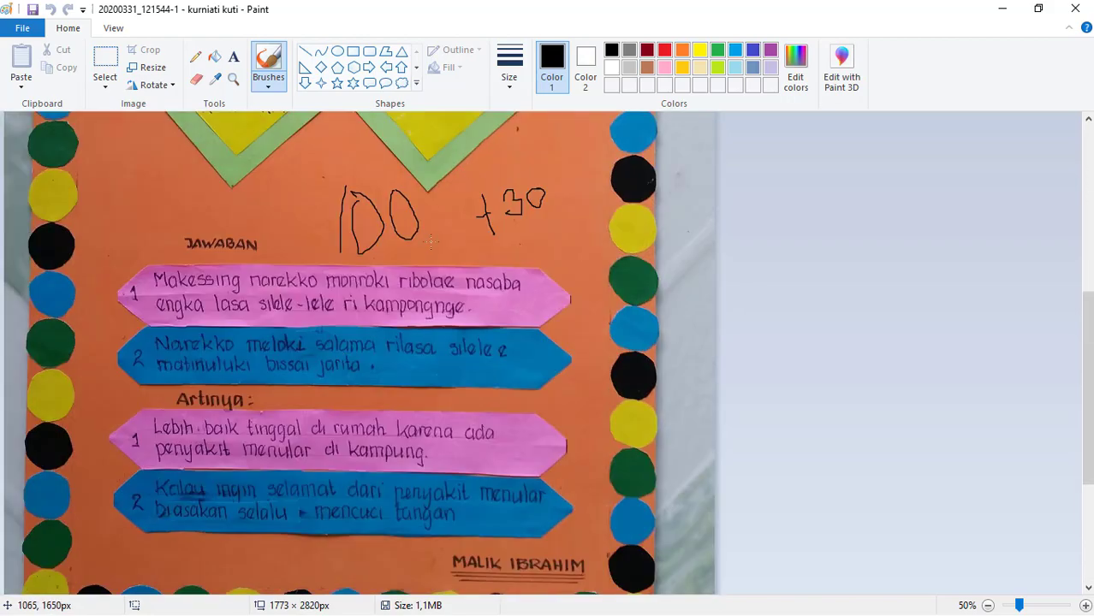
- Handwrite a red 100 with the Brush tool below the "Belajar di Rumah" heading, undoing the first trial stroke
scroll(468, 354, "up", 4)
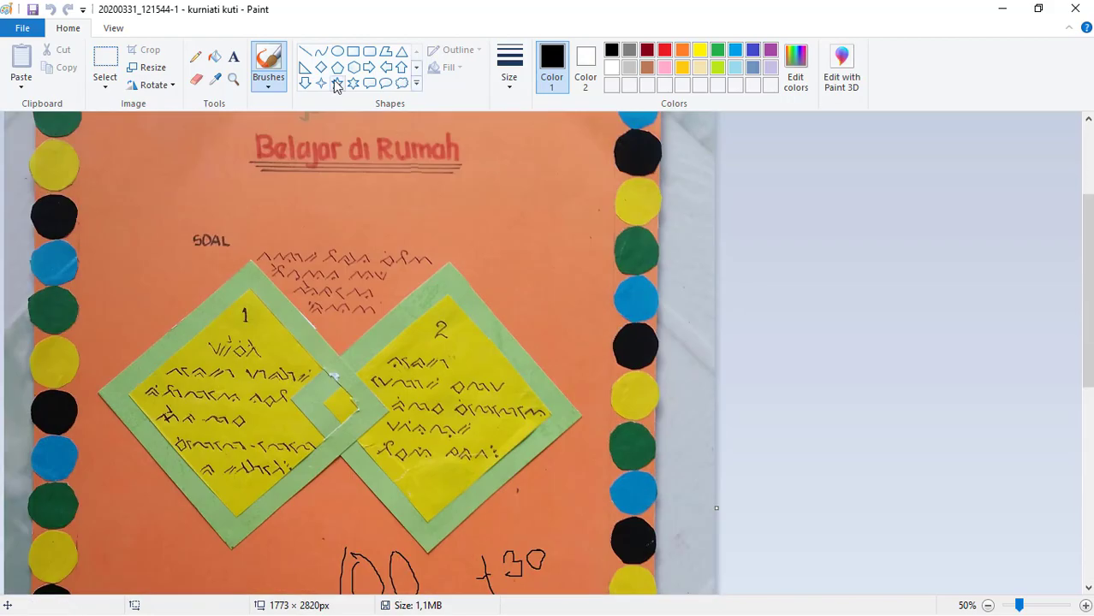
left_click(268, 56)
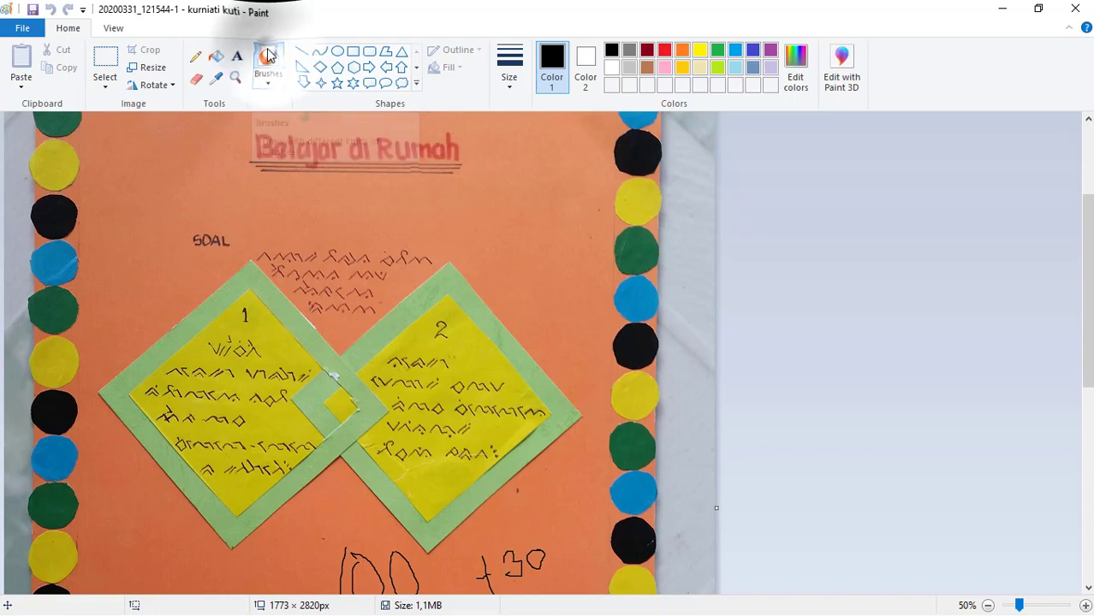
left_click(664, 52)
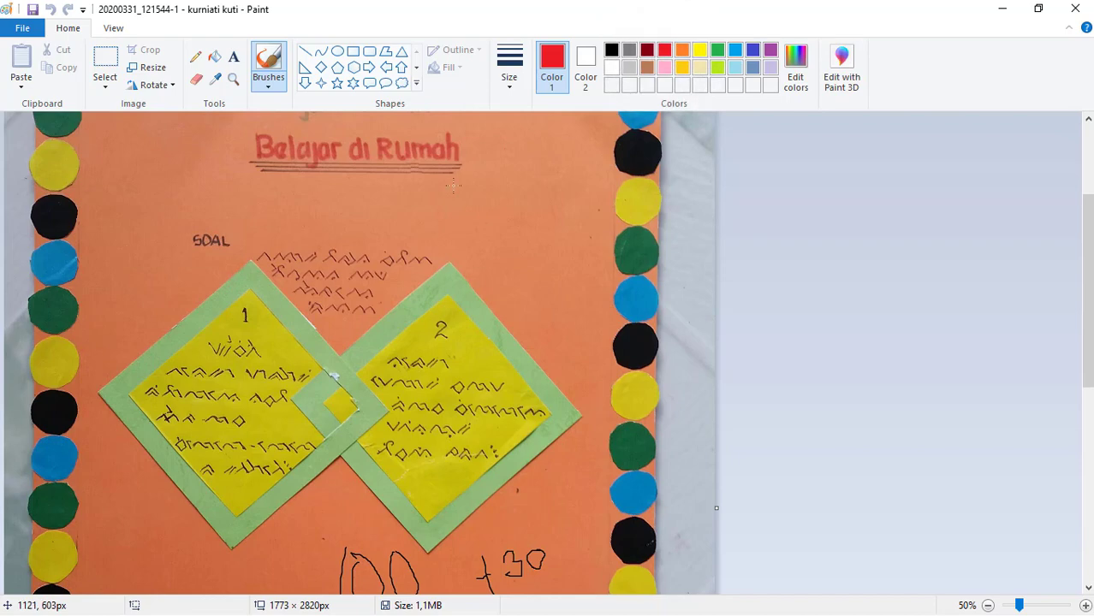
mouse_move(369, 205)
left_mouse_down()
mouse_move(401, 229)
mouse_move(472, 243)
left_mouse_up()
key("ctrl+z")
left_click_drag(356, 179, 357, 250)
mouse_move(418, 179)
left_mouse_down()
mouse_move(398, 210)
mouse_move(403, 203)
left_mouse_up()
mouse_move(451, 176)
left_mouse_down()
mouse_move(446, 230)
mouse_move(428, 196)
left_mouse_up()
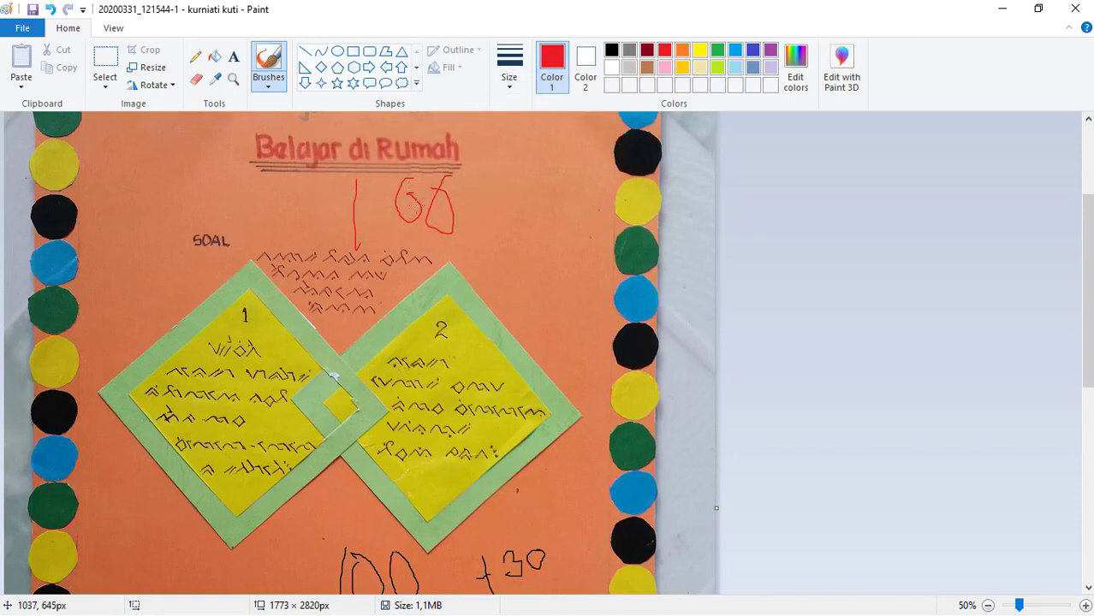
- Try a thicker brush by handwriting another red 100 beside the first, and undo the strokes
left_click(511, 85)
left_click(542, 210)
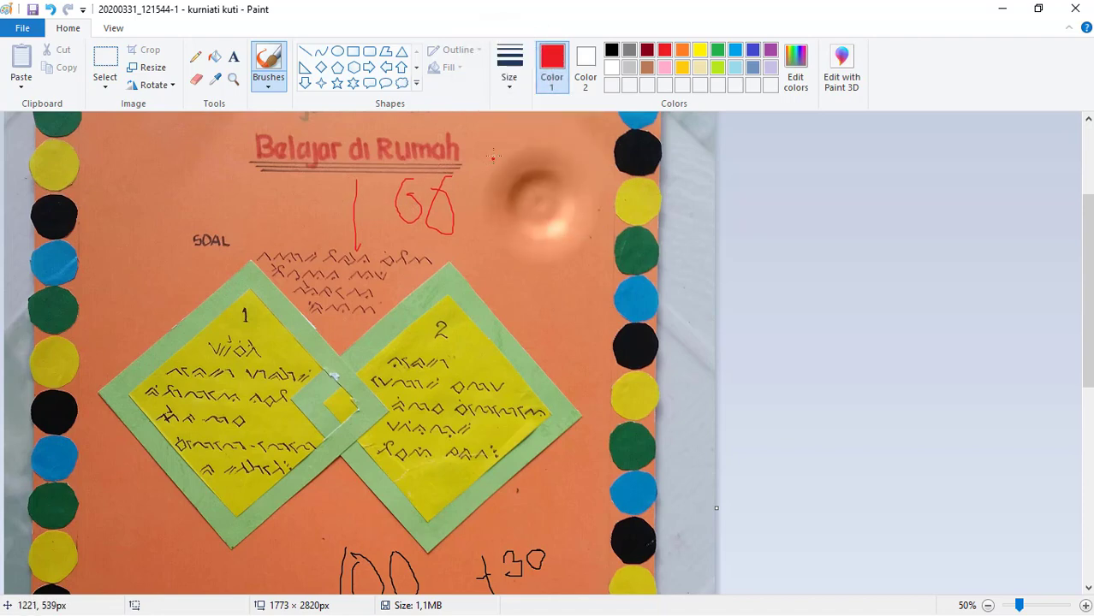
mouse_move(497, 149)
left_mouse_down()
mouse_move(491, 221)
mouse_move(517, 153)
mouse_move(558, 161)
left_mouse_up()
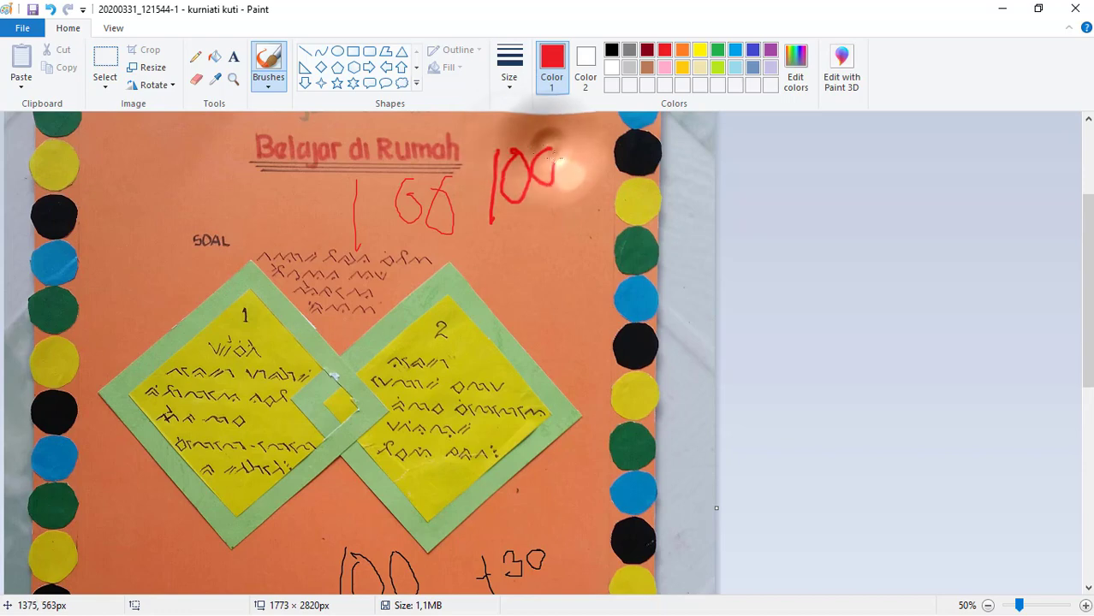
key("ctrl+z")
key("ctrl+z")
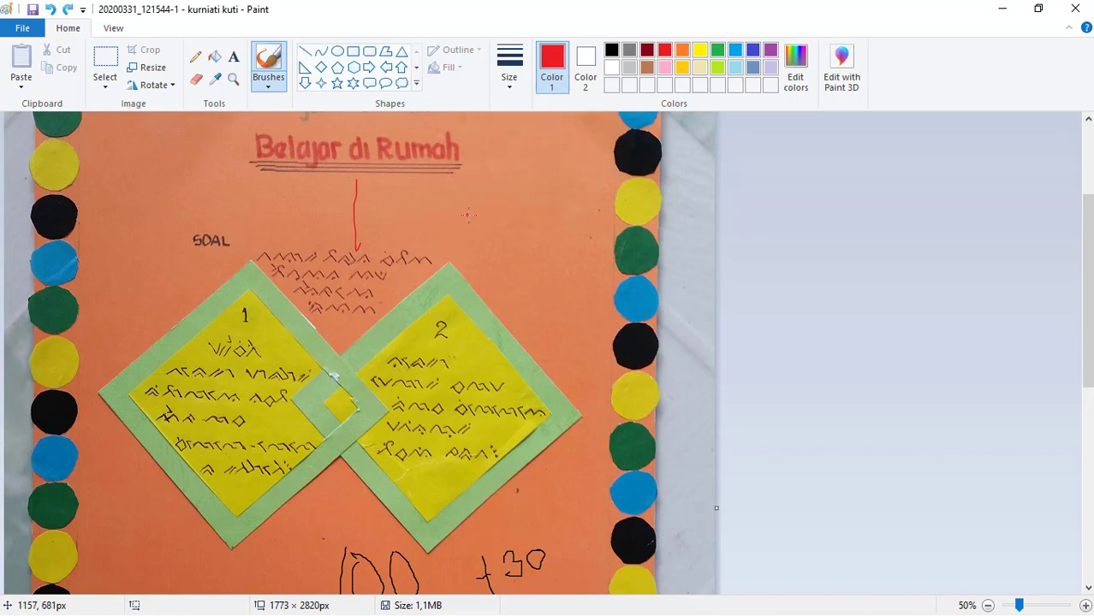
- Try adding the grade 100 as red 300-point Calibri text below the heading, and undo it
left_click(233, 57)
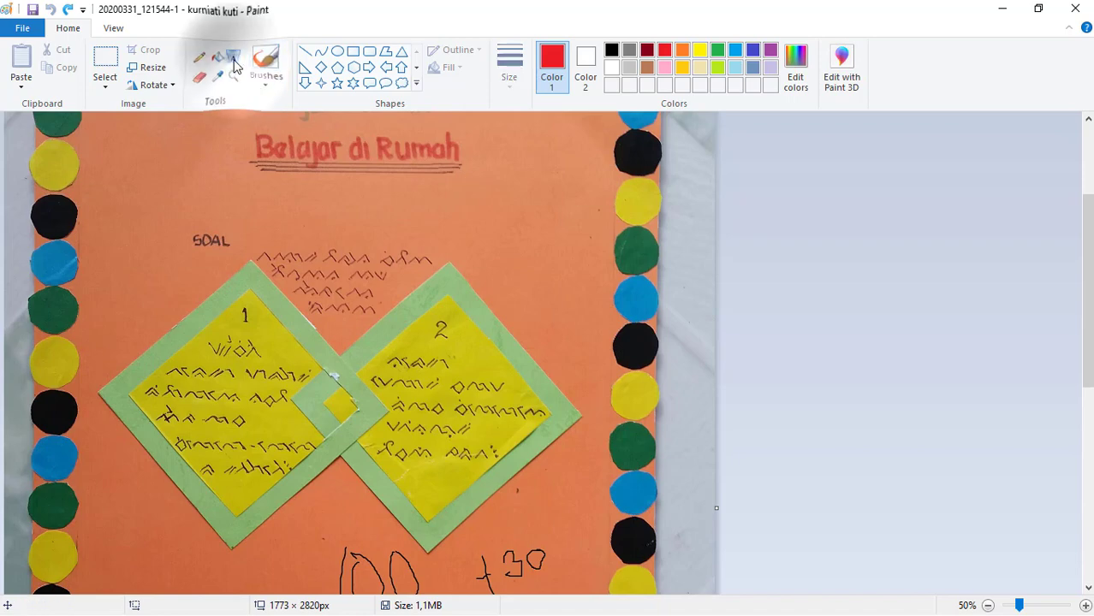
left_click(219, 211)
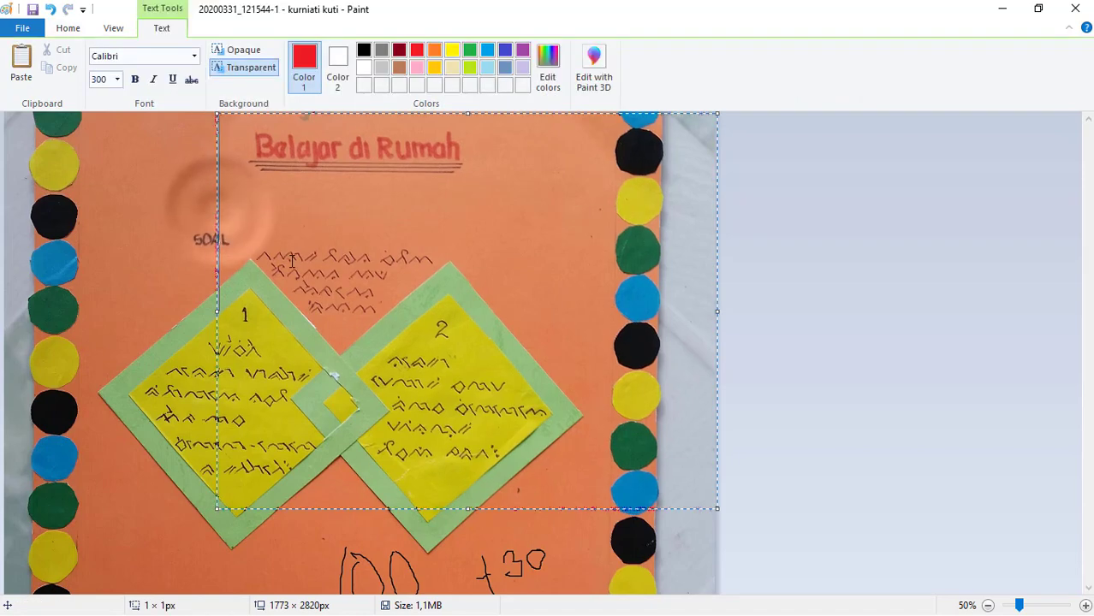
type("100")
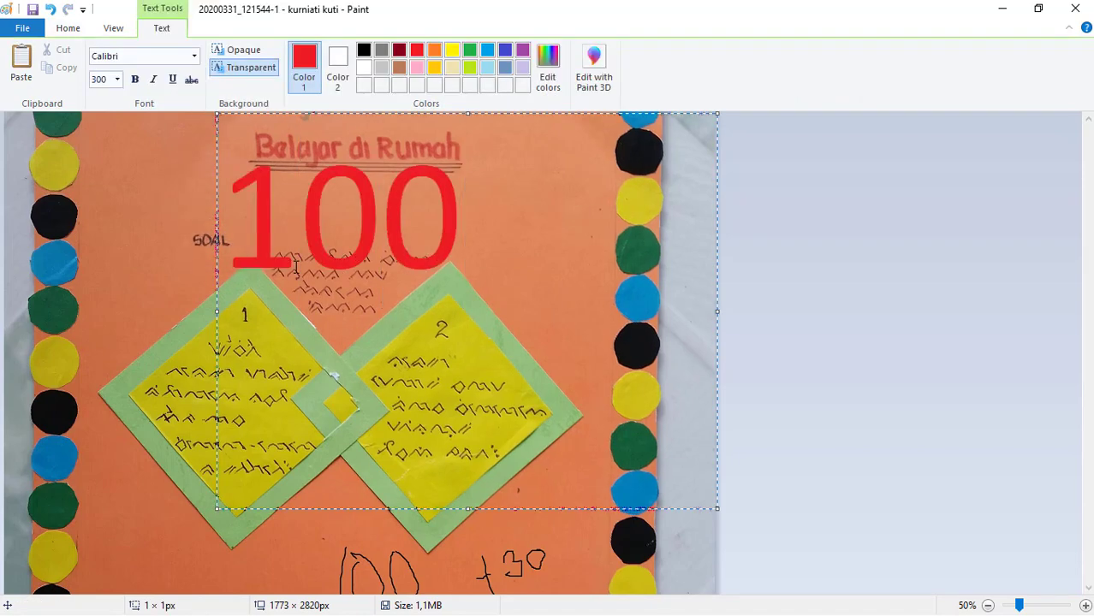
key("ctrl+a")
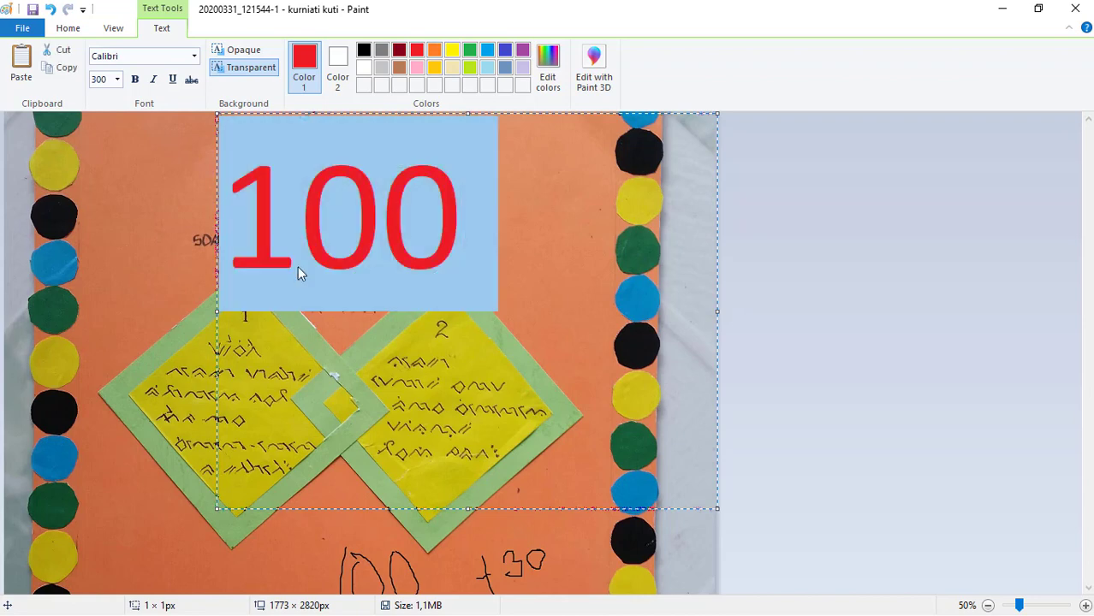
left_click(370, 345)
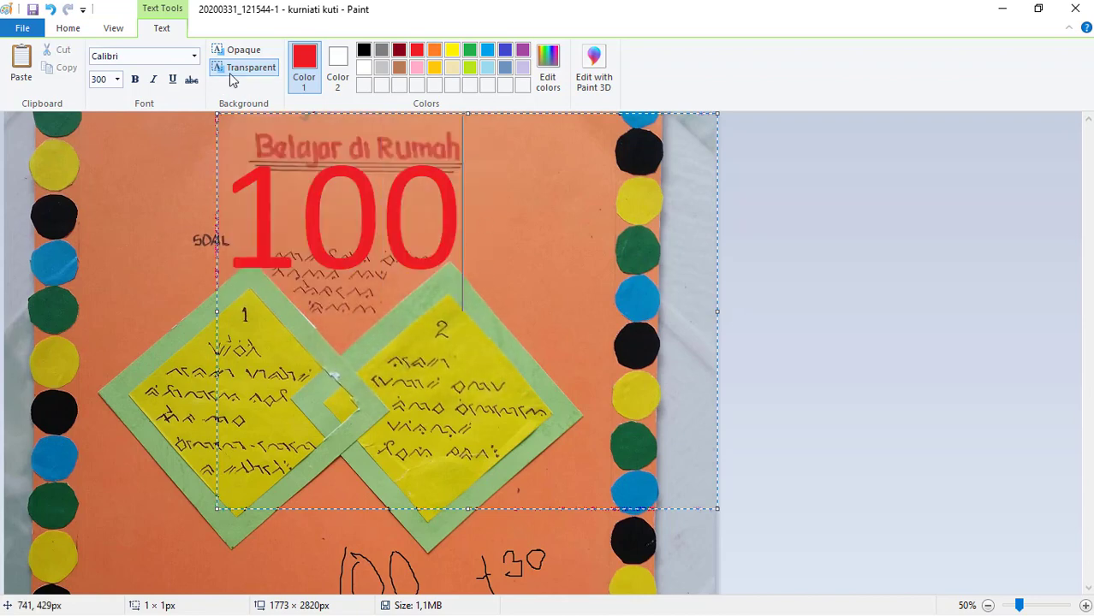
left_click(537, 215)
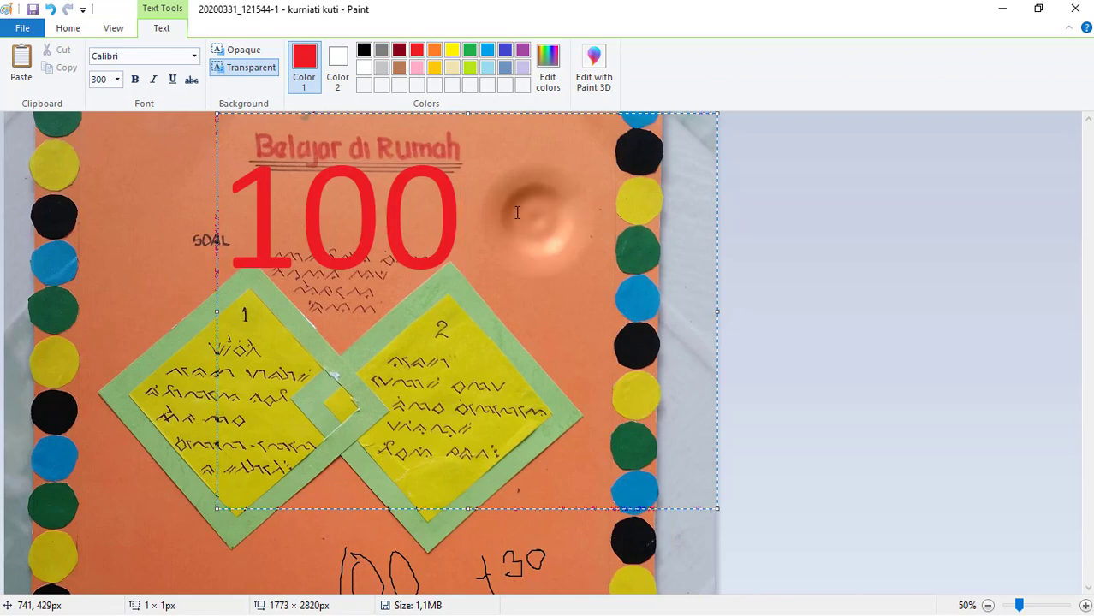
left_click(483, 208)
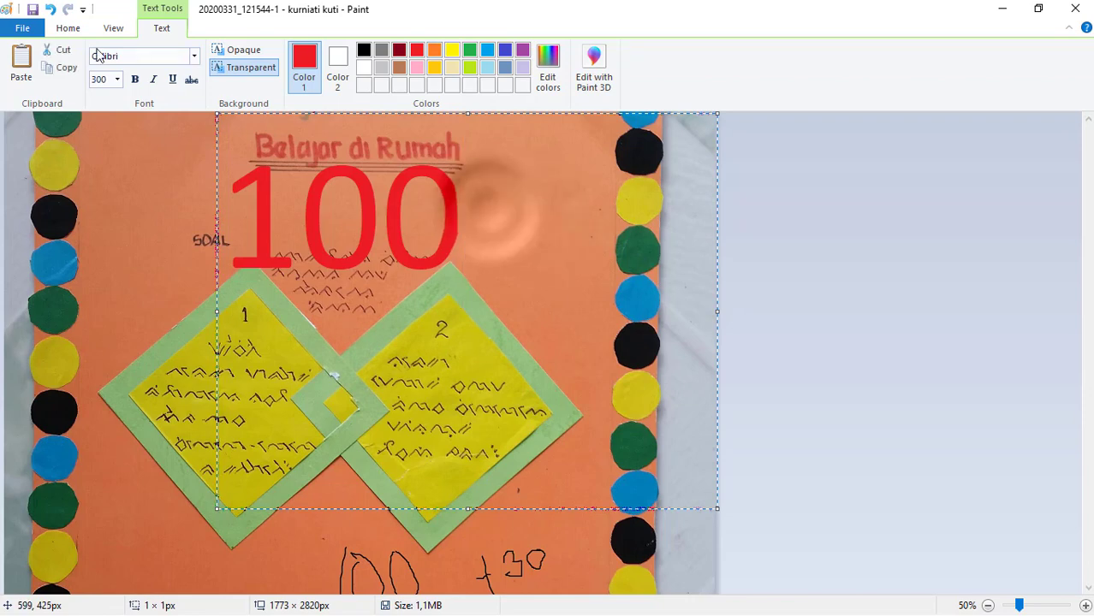
left_click(67, 29)
left_click(268, 65)
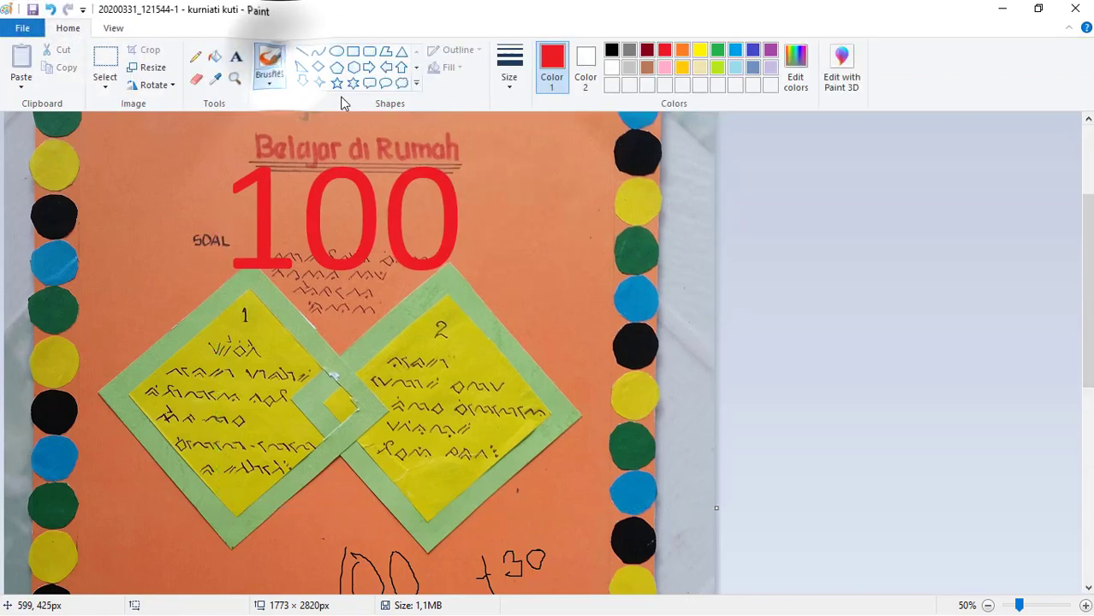
key("ctrl+z")
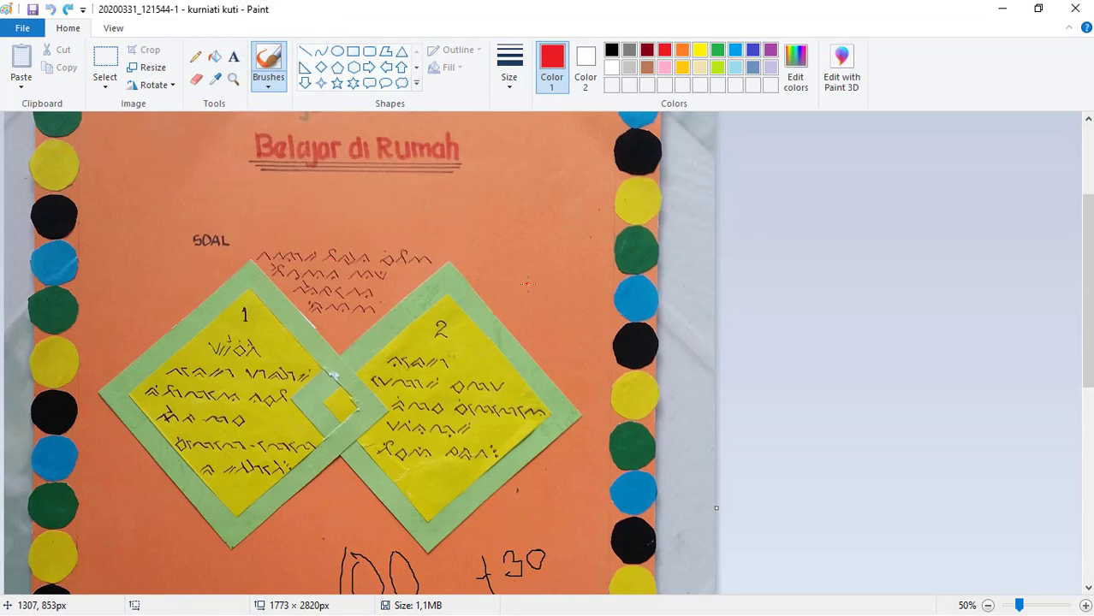
- Try a freehand red scribble with the thick brush below the heading, undo it and look over the whole sheet
left_click_drag(334, 257, 477, 201)
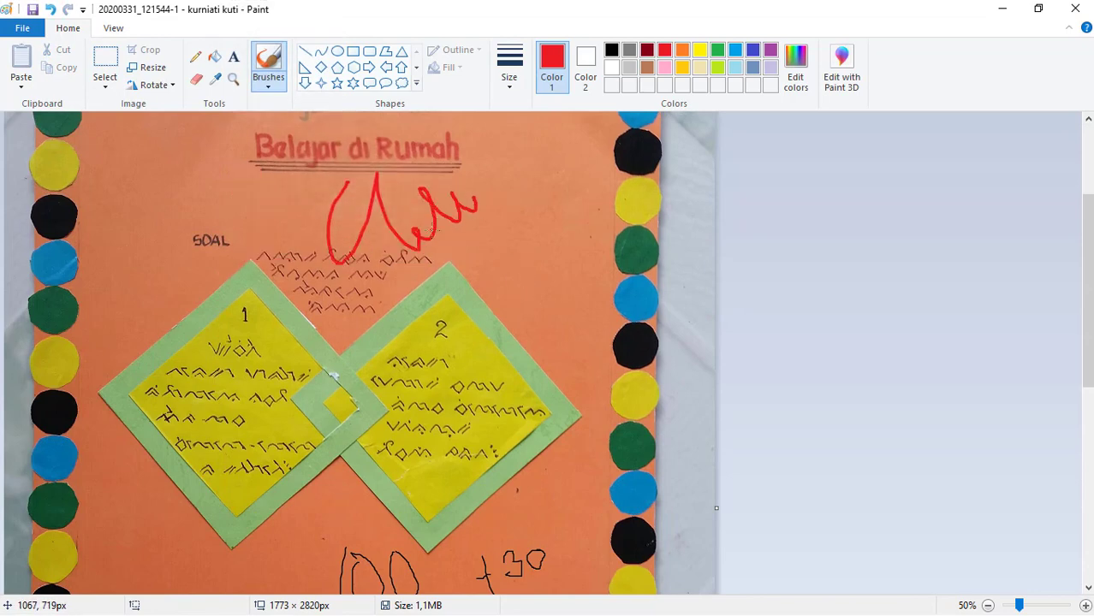
key("ctrl+z")
scroll(454, 334, "down", 5)
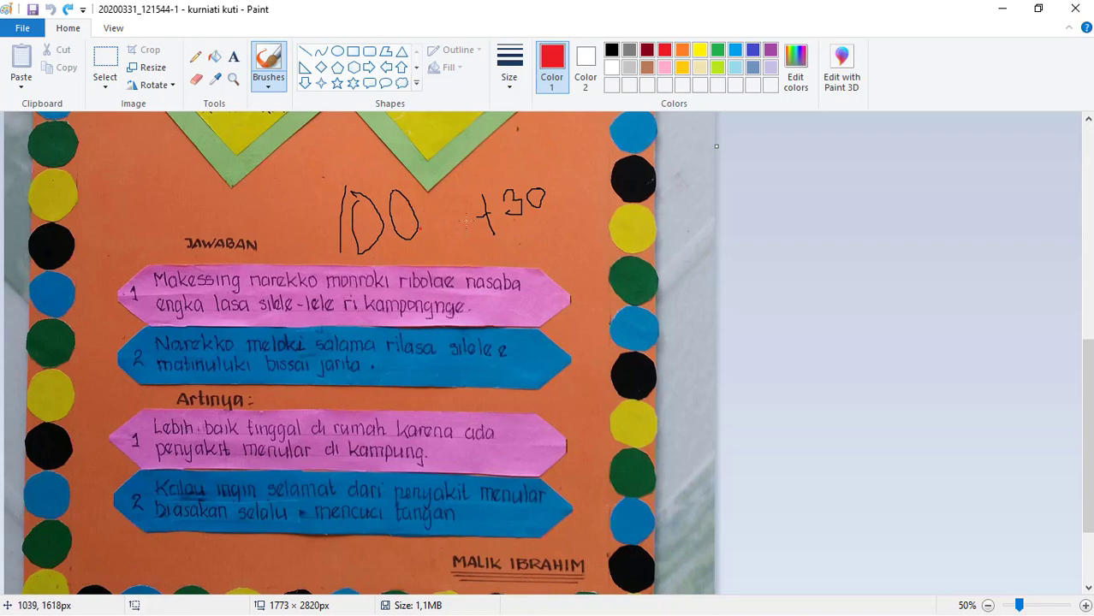
scroll(497, 222, "up", 5)
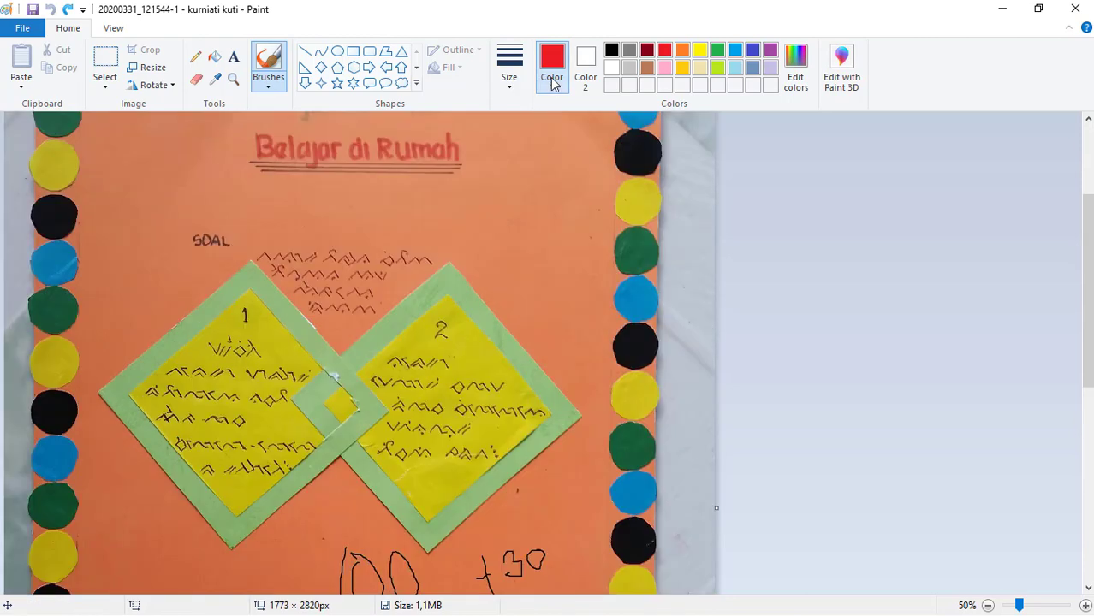
scroll(453, 203, "up", 2)
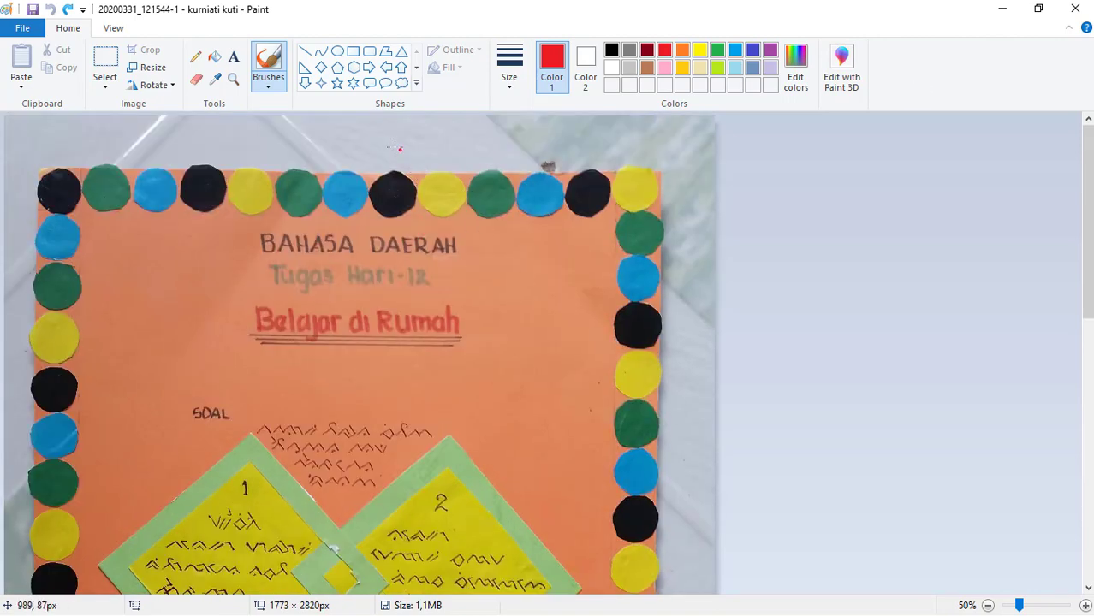
scroll(506, 345, "down", 10)
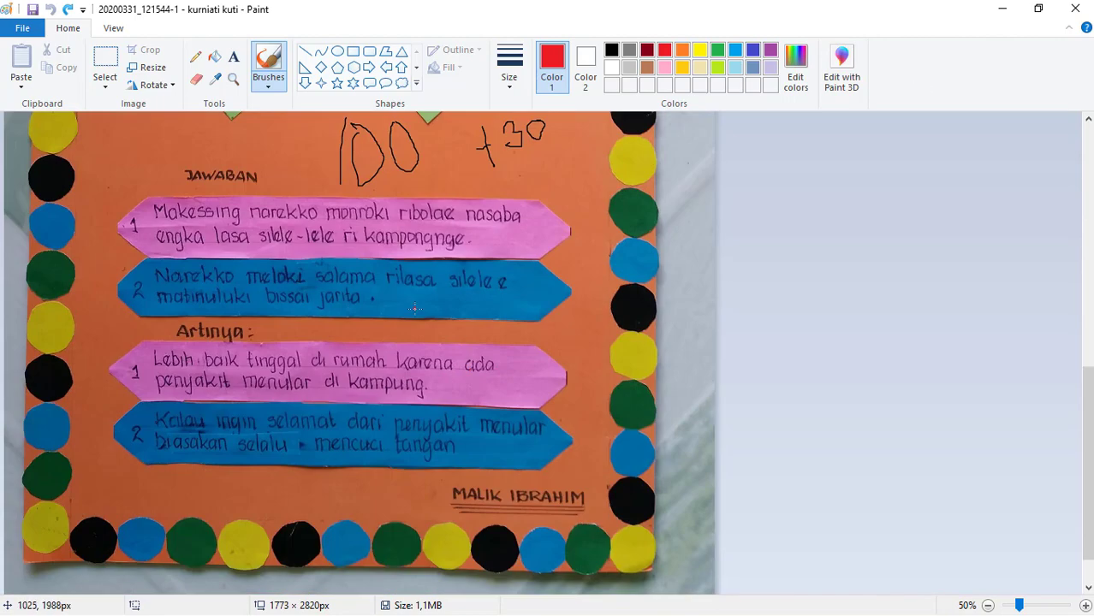
- Save the graded assignment image 20200331_121544-1 and close it
key("ctrl+s")
scroll(414, 309, "up", 3)
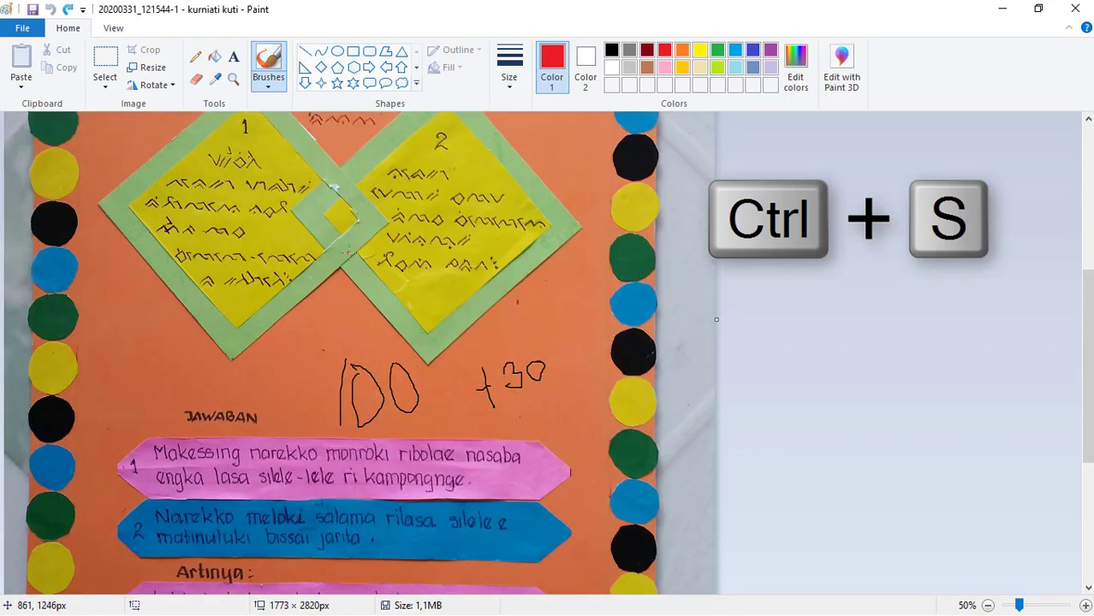
left_click(1075, 8)
- Open the second assignment image, 20200331_154548, for editing in Paint, examine its answers and handwritten grade, and close it
right_click(257, 190)
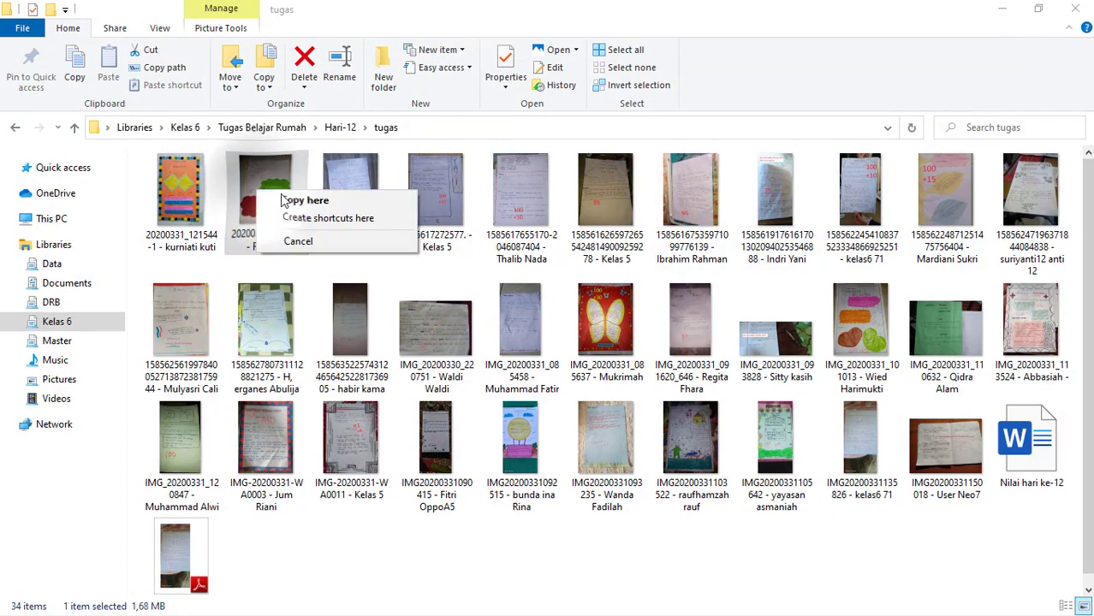
left_click(264, 185)
right_click(263, 192)
left_click(296, 177)
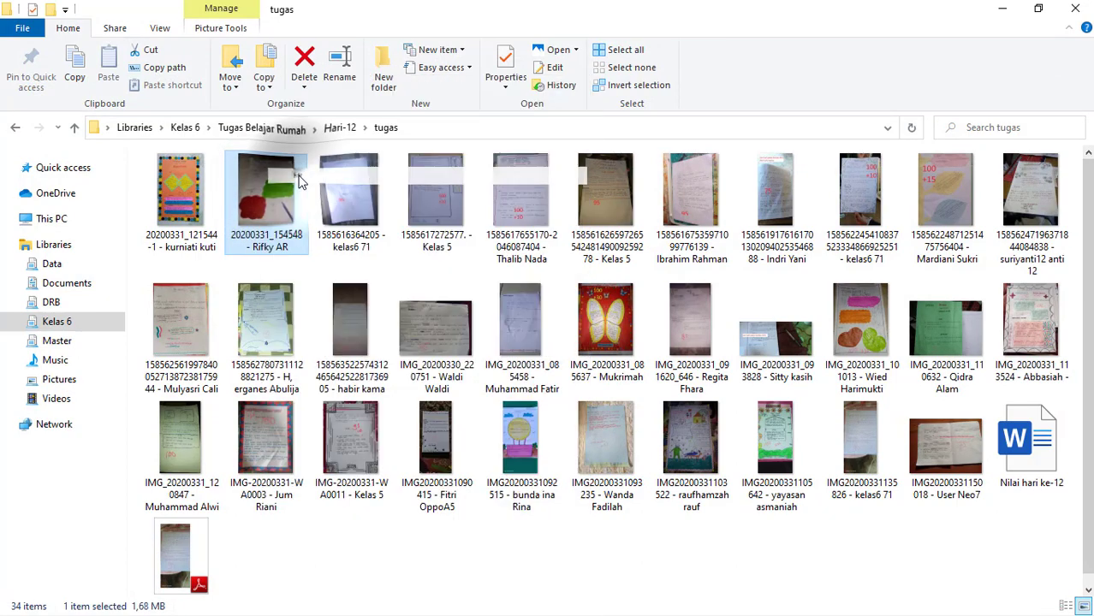
scroll(465, 343, "down", 2)
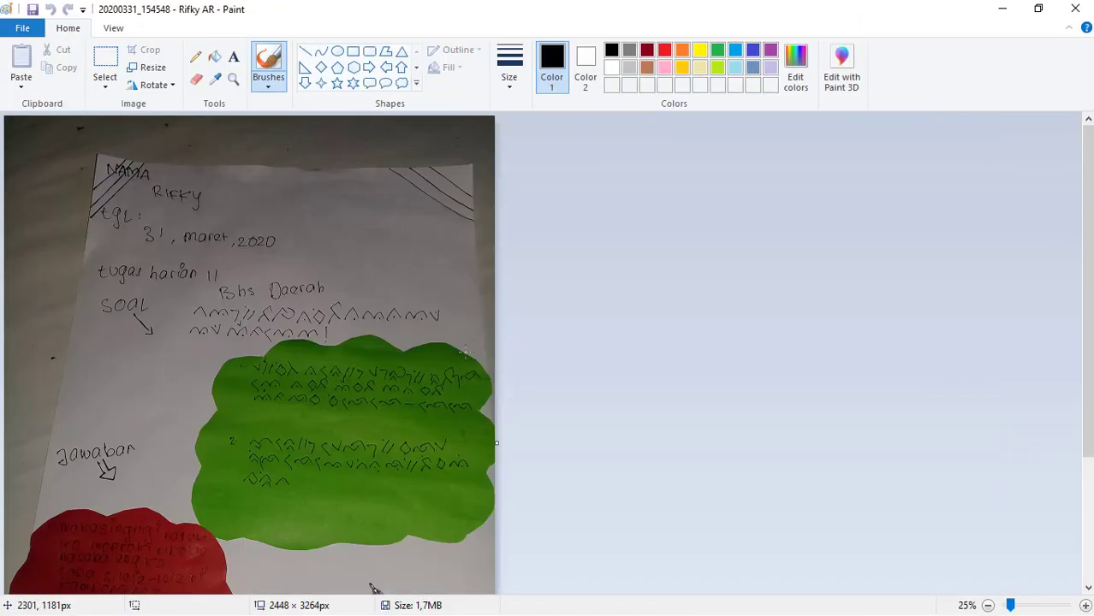
scroll(279, 387, "down", 3)
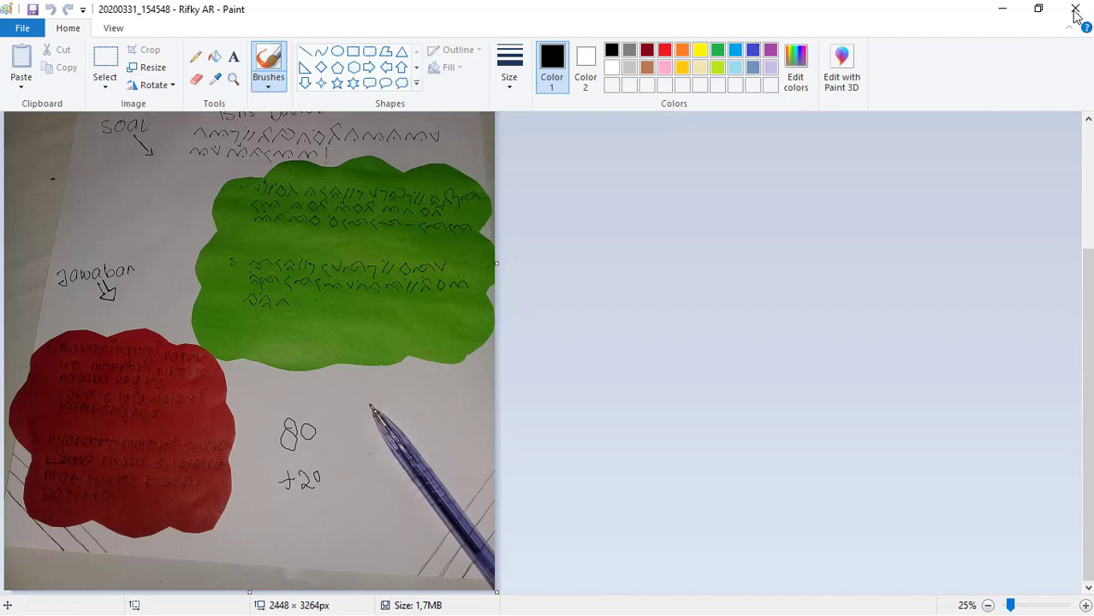
left_click(1076, 10)
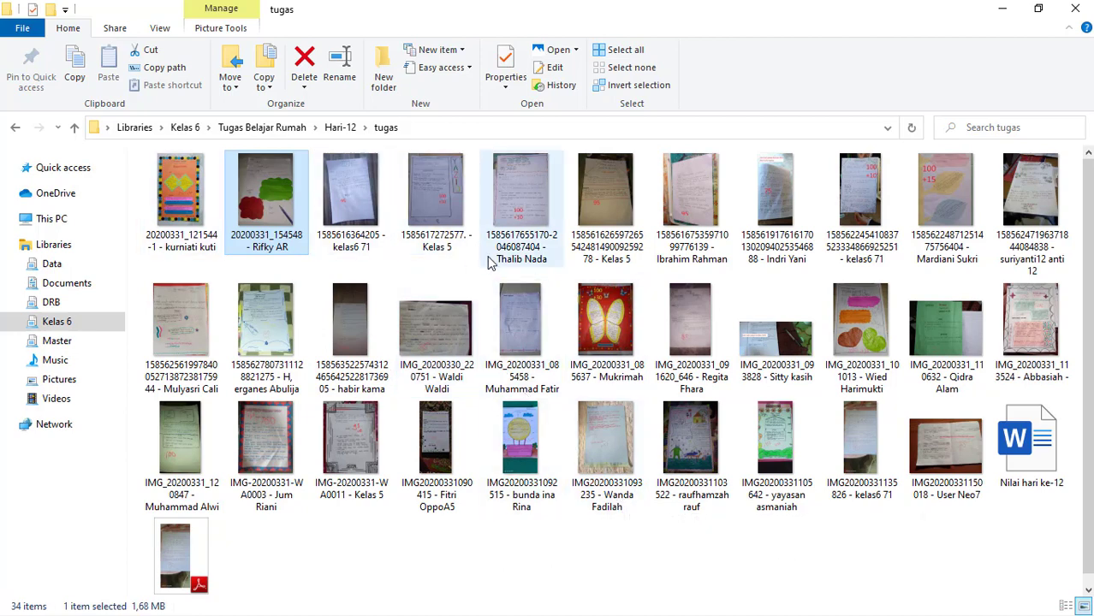
- Open the butterfly assignment image IMG_20200331_085637 for editing in Paint, examine its answers and typed grade, and close it
right_click(616, 323)
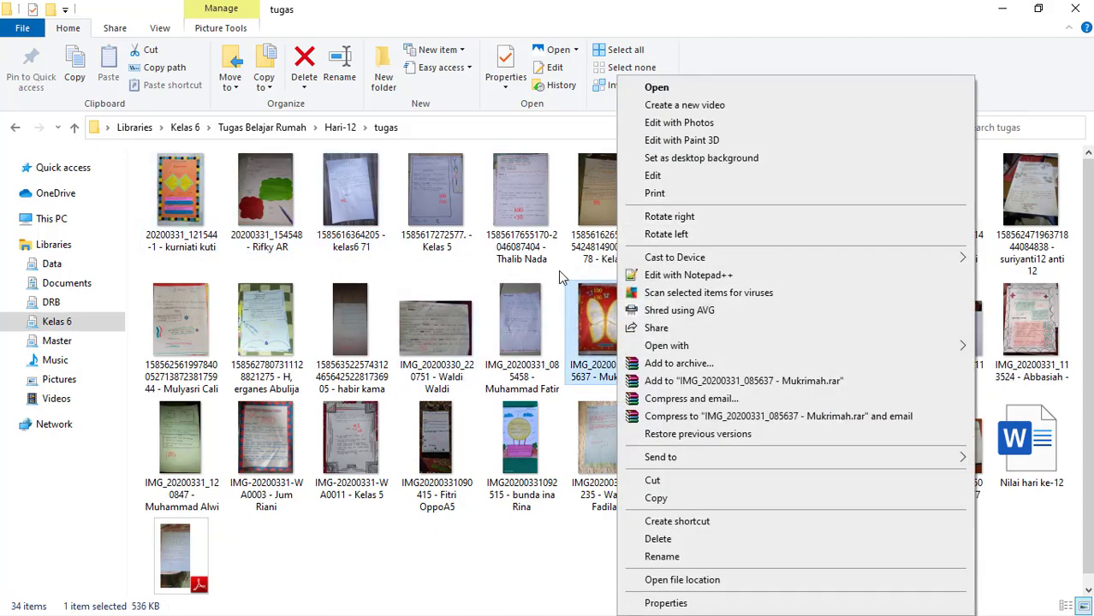
left_click(559, 276)
right_click(596, 324)
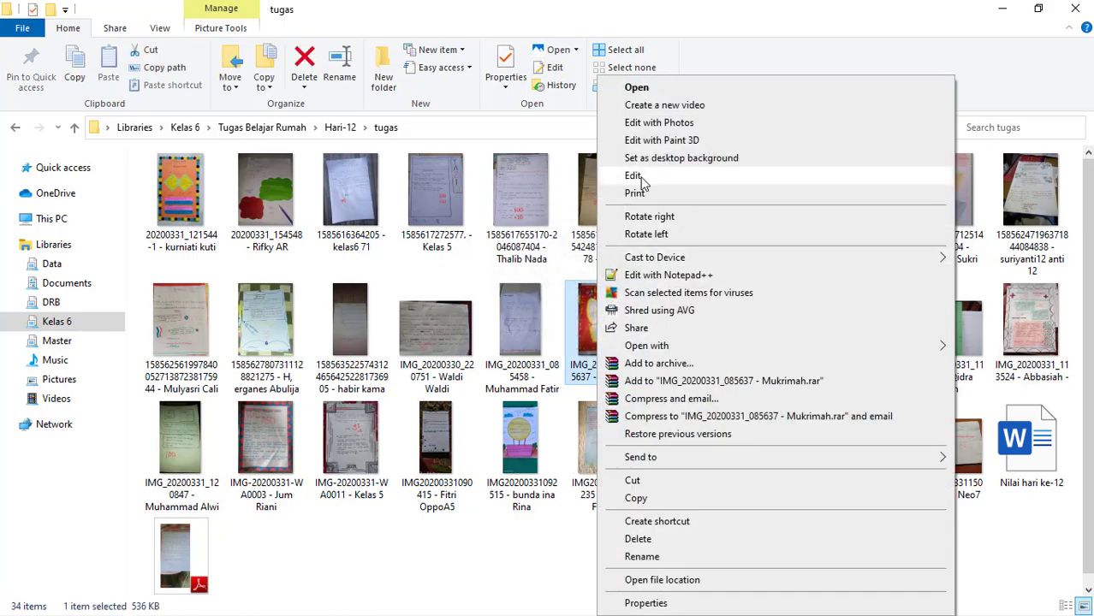
left_click(641, 177)
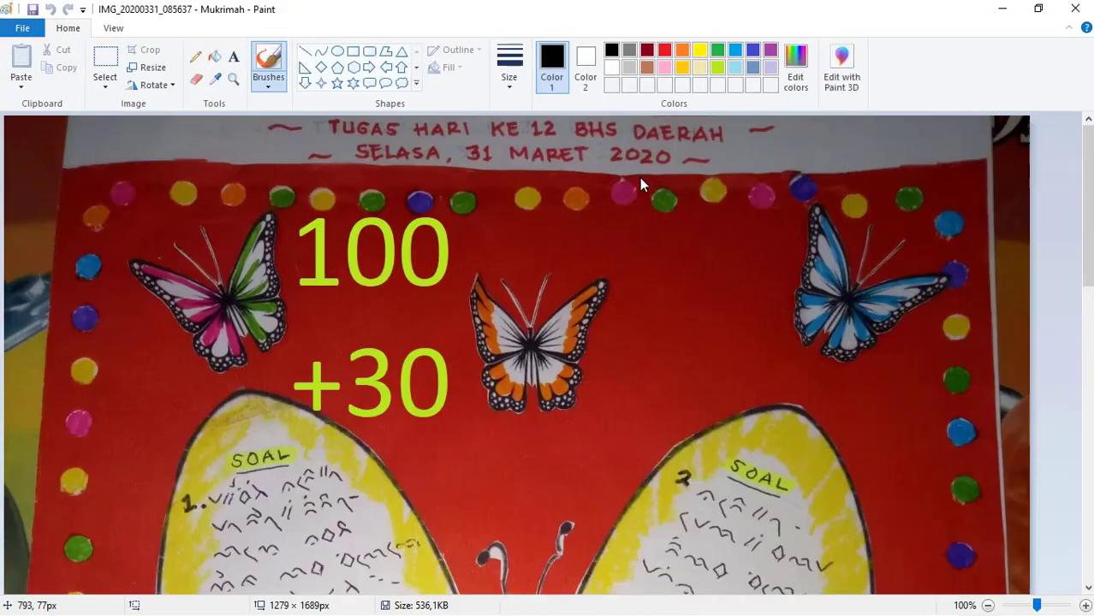
scroll(528, 306, "down", 1)
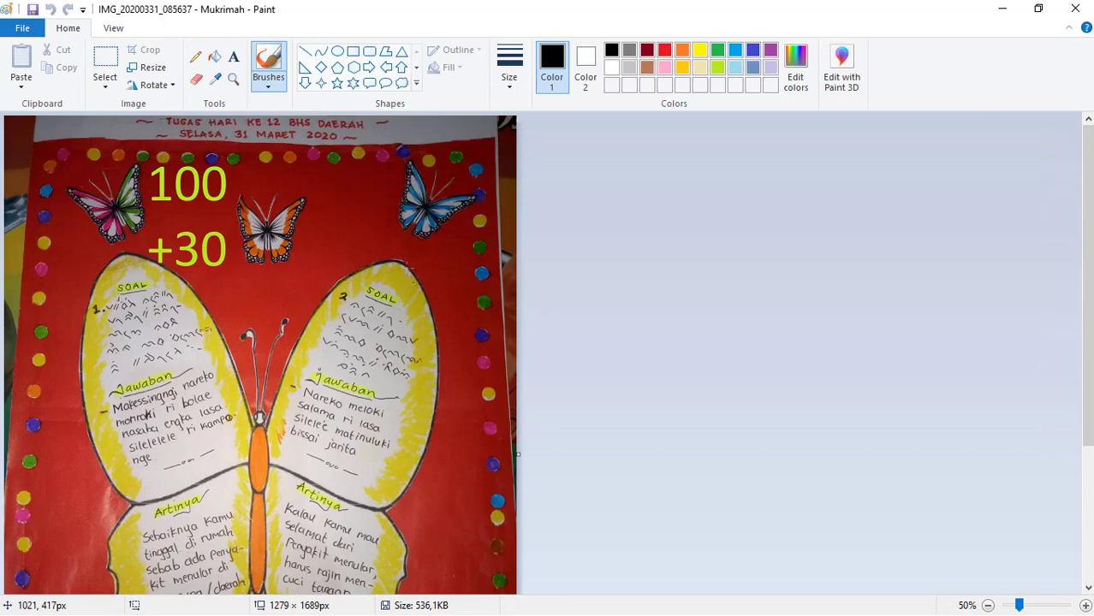
scroll(295, 364, "down", 5)
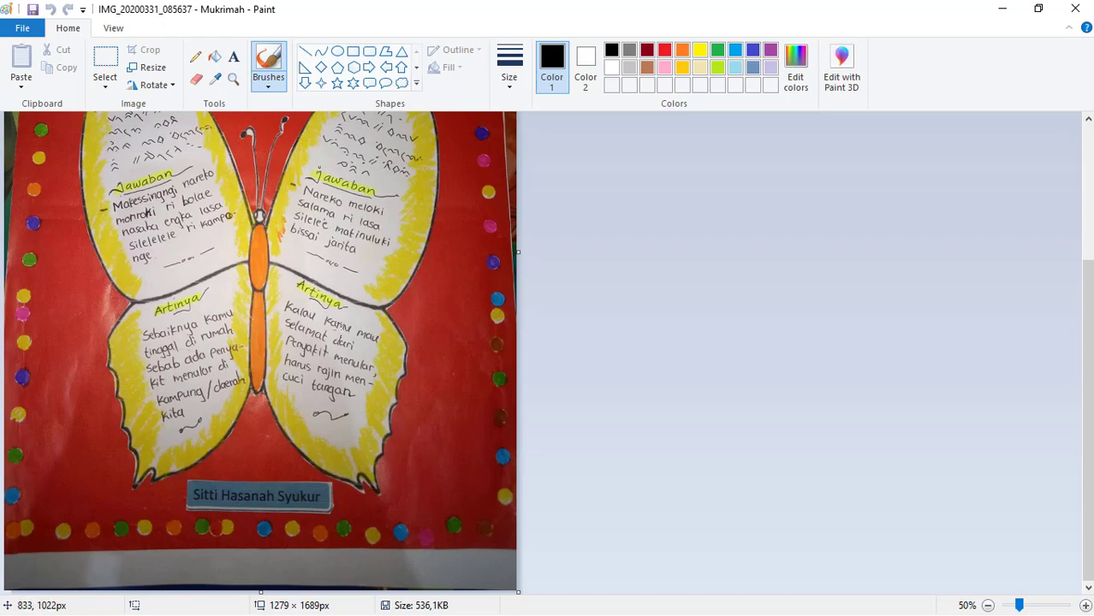
scroll(334, 325, "up", 5)
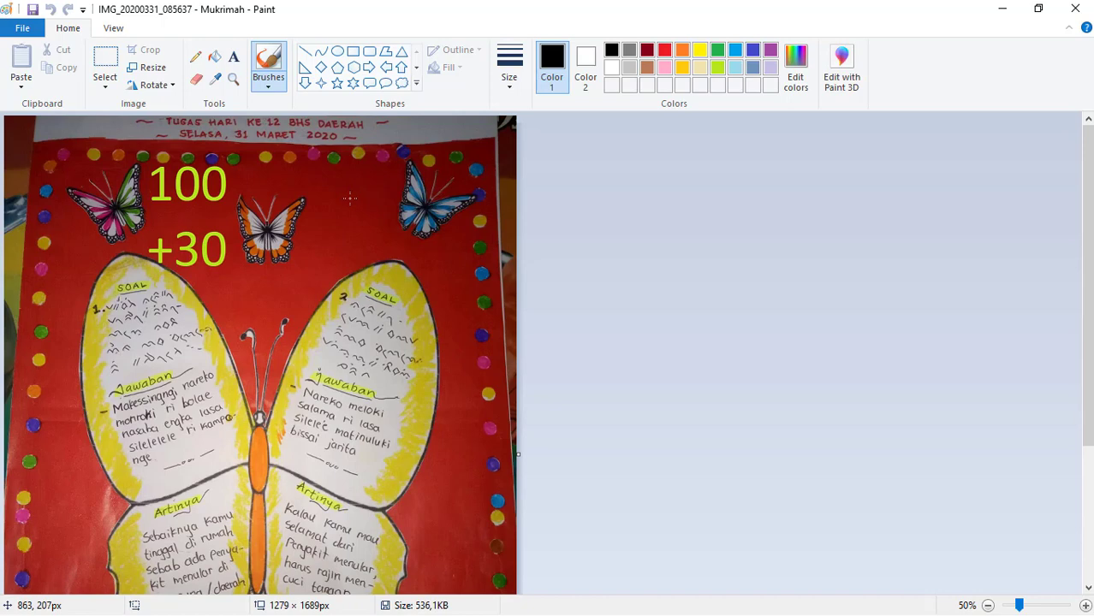
left_click(1076, 8)
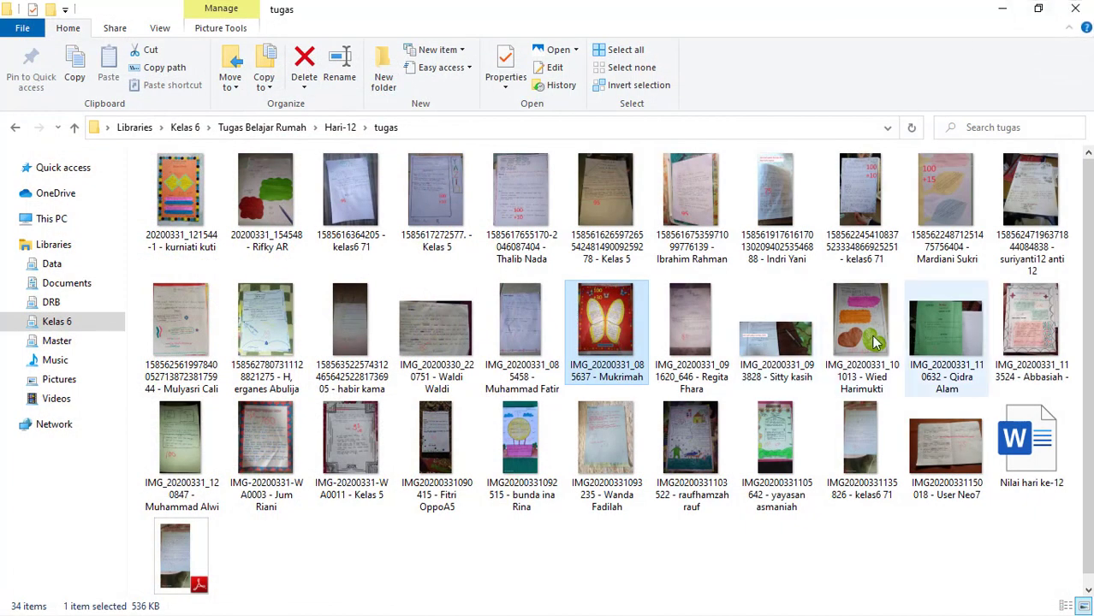
- Open the assignment image IMG_20200331_101013 for editing in Paint, examine its answers and handwritten grade, and close it
left_click(850, 320)
right_click(850, 319)
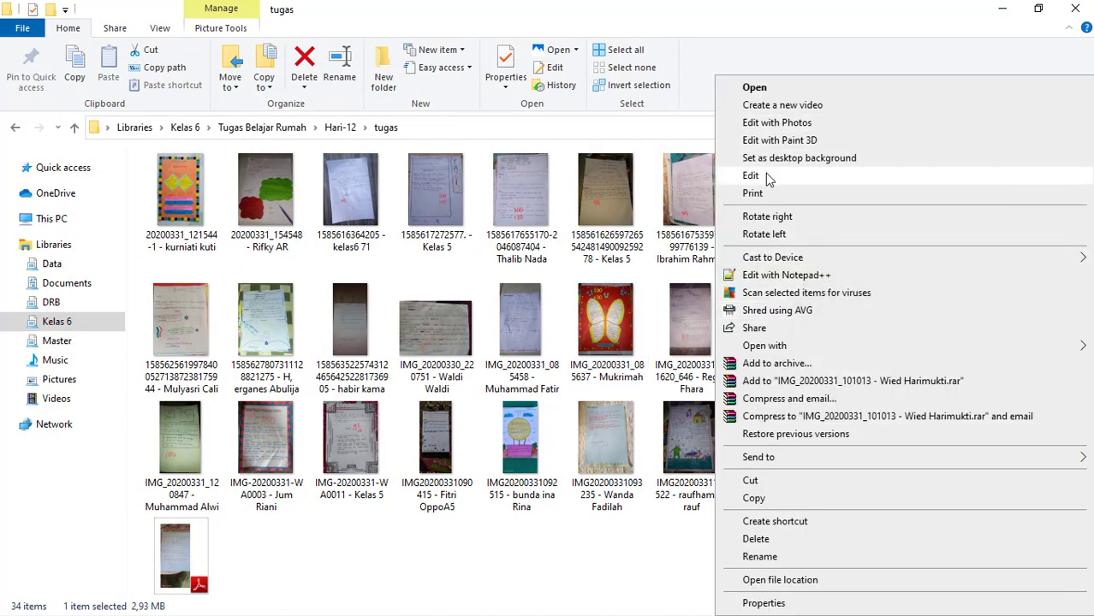
left_click(752, 176)
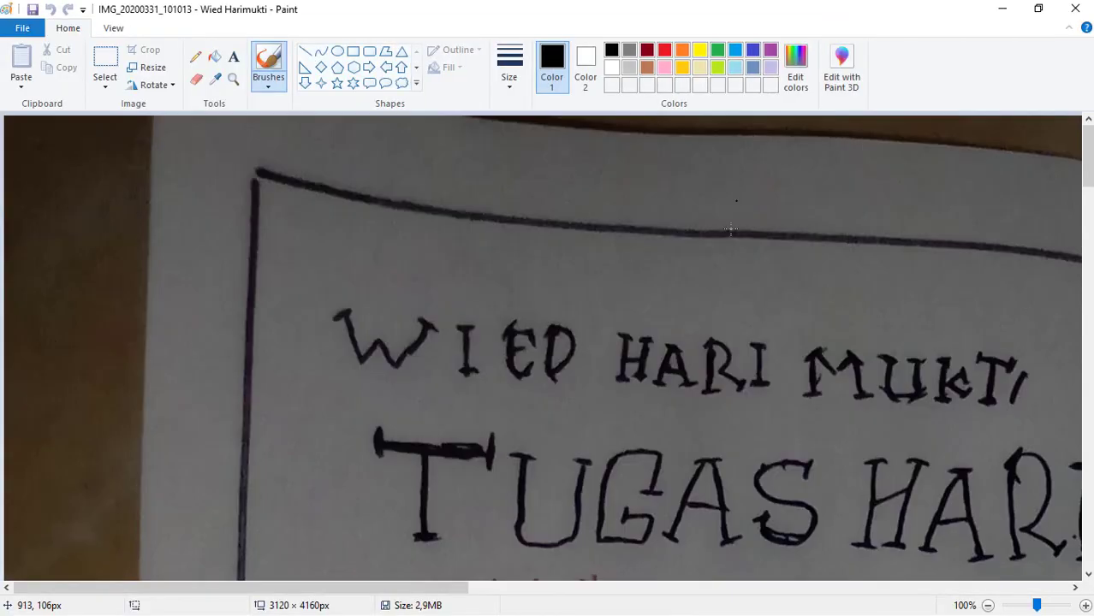
scroll(711, 297, "down", 2, "ctrl")
scroll(429, 386, "down", 5)
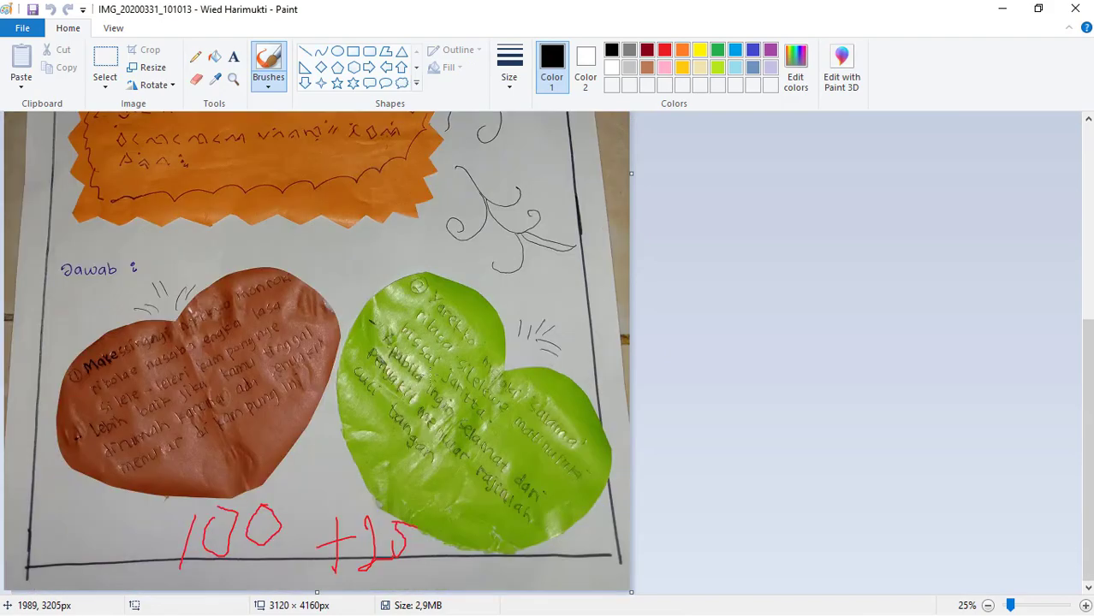
left_click(1075, 9)
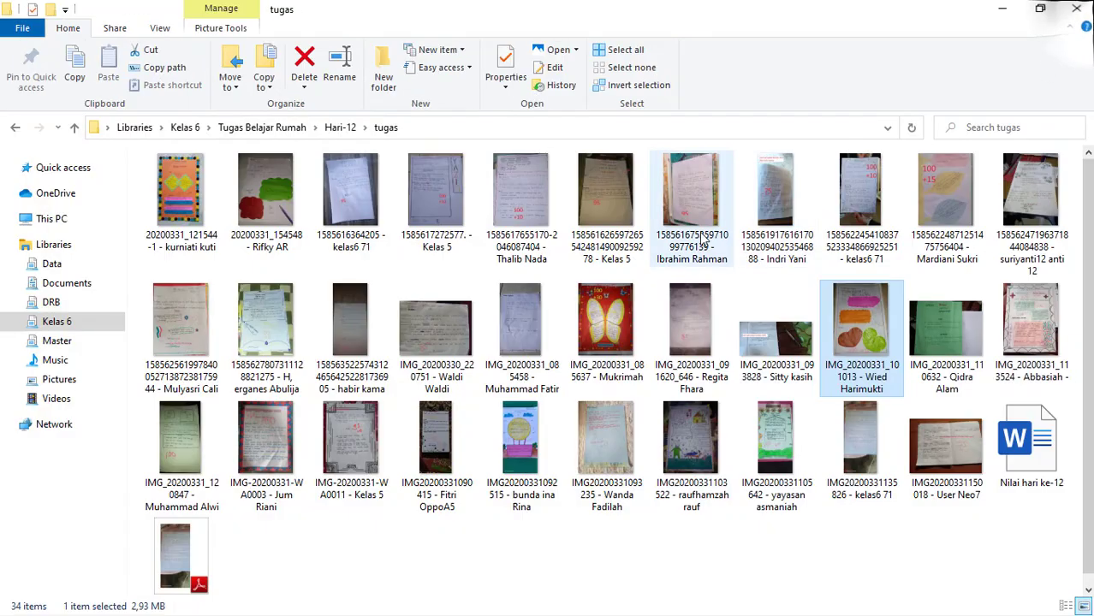
left_click(520, 206)
right_click(520, 205)
left_click(563, 178)
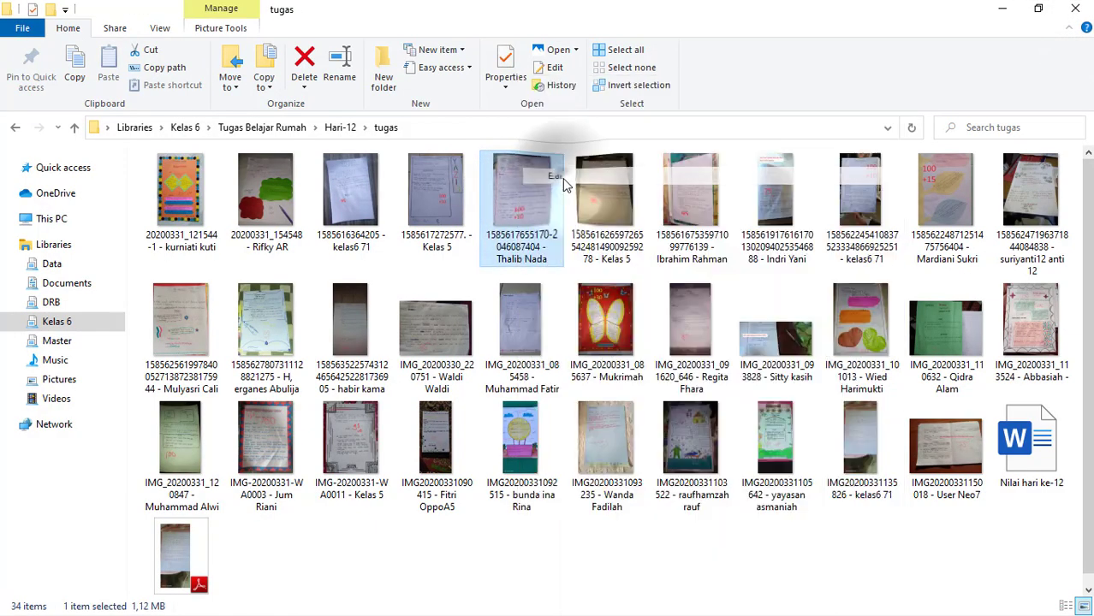
scroll(566, 266, "down", 2, "ctrl")
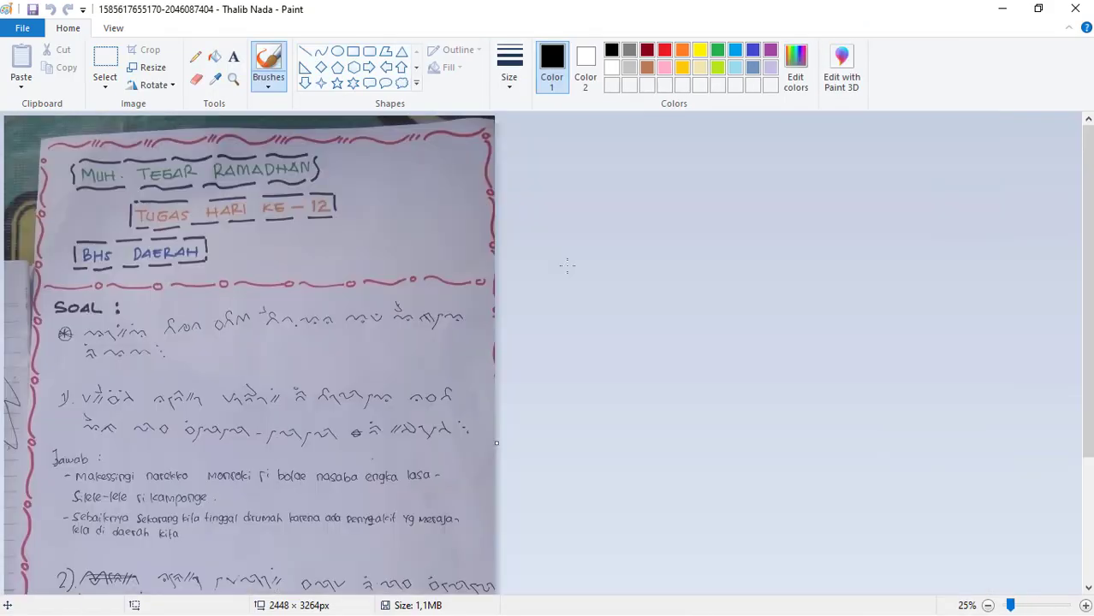
left_click(1076, 9)
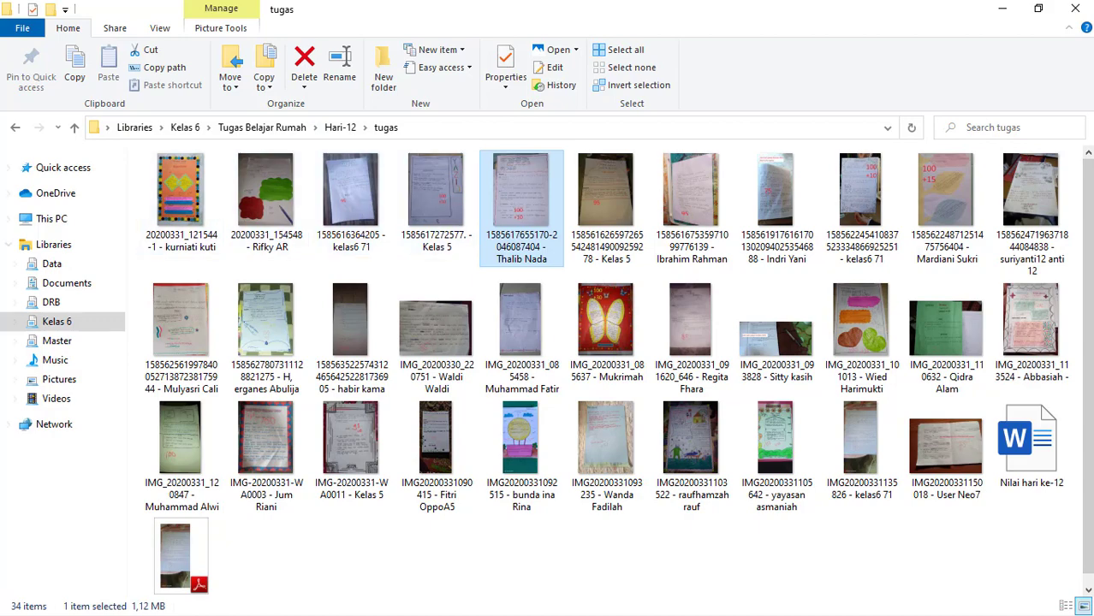
- Switch to Google Drive in Chrome, look over the Upload Tugas uploads, and go up to Drive Saya
left_click(14, 608)
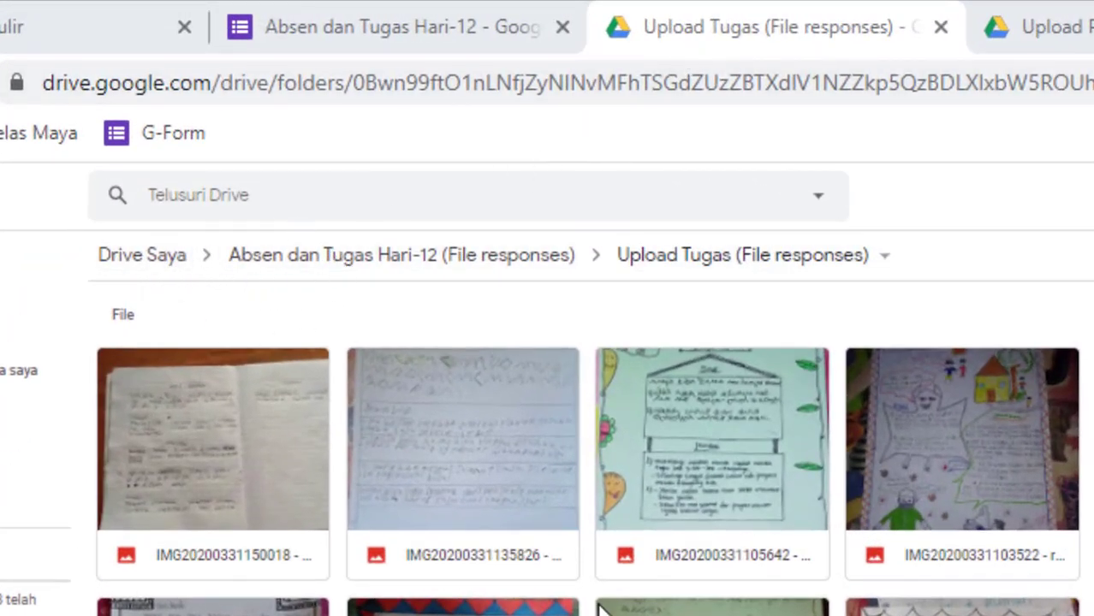
scroll(589, 445, "down", 3)
scroll(589, 445, "up", 5)
left_click(146, 258)
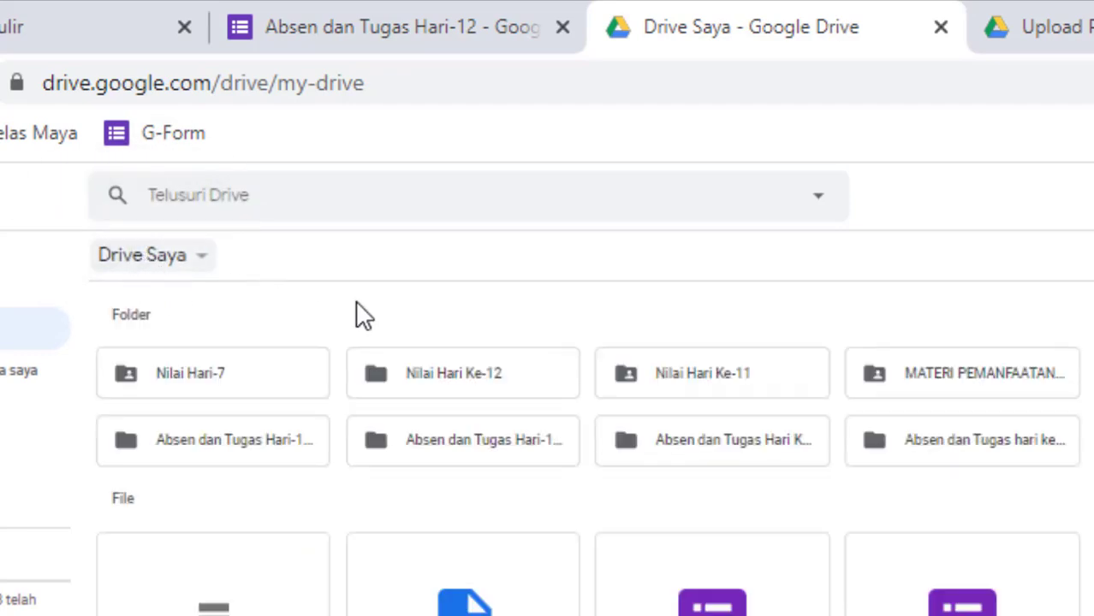
- Create a new folder named "Nilai Hari Contoh" in Drive Saya and open it
left_click(209, 265)
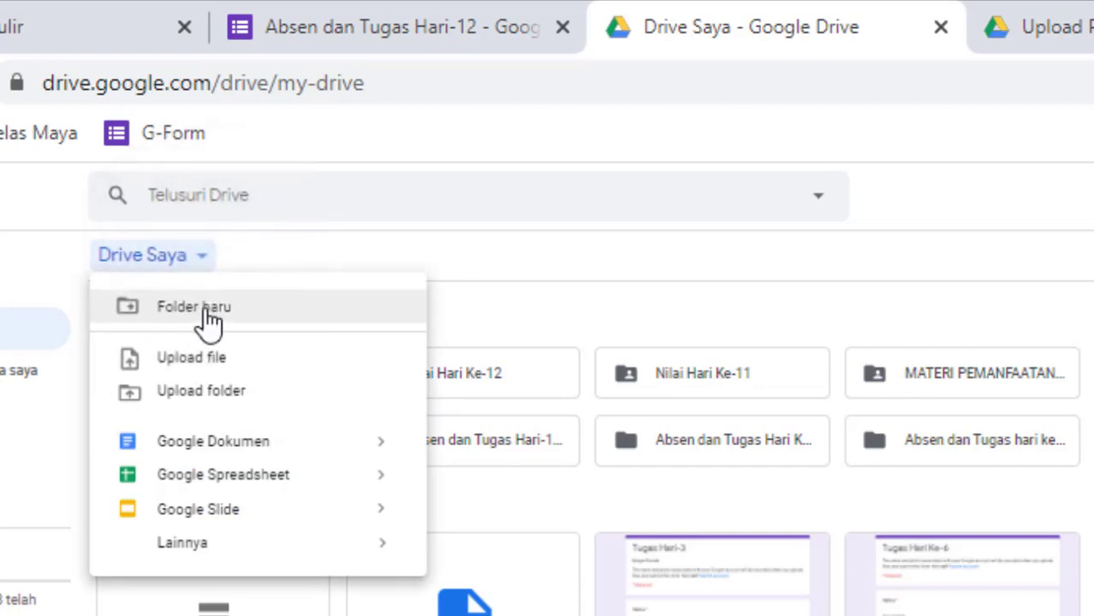
left_click(208, 310)
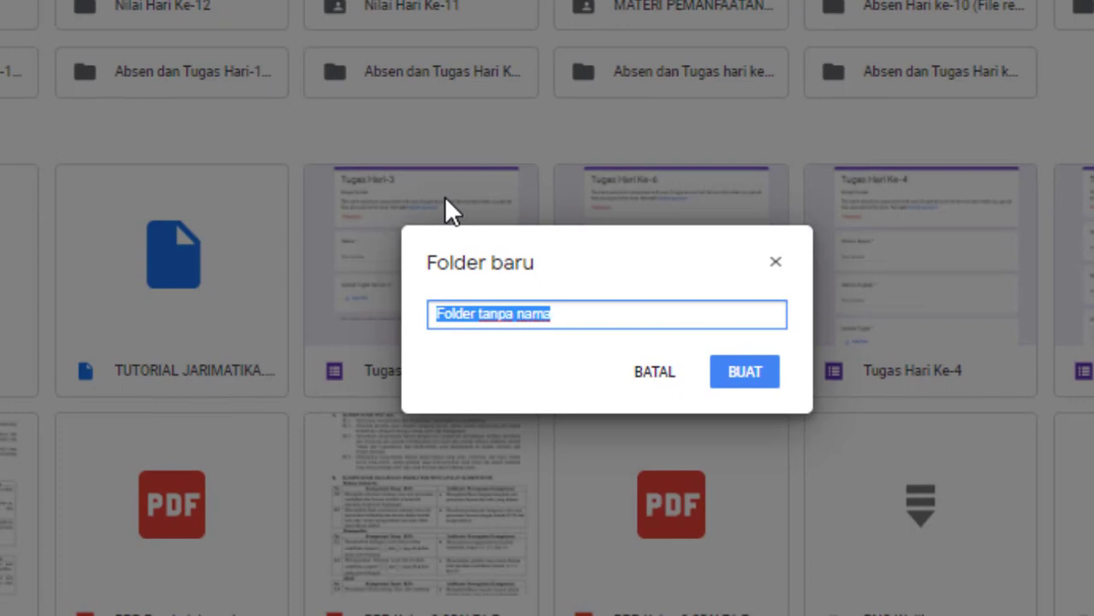
type("Nilai Hari")
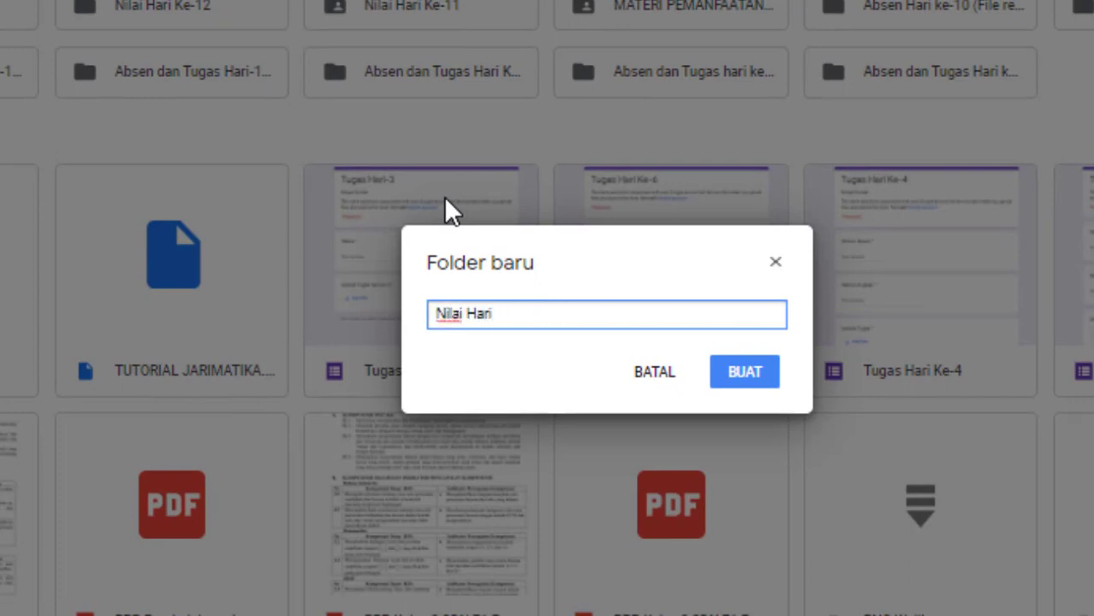
type(" Contoh")
left_click(759, 376)
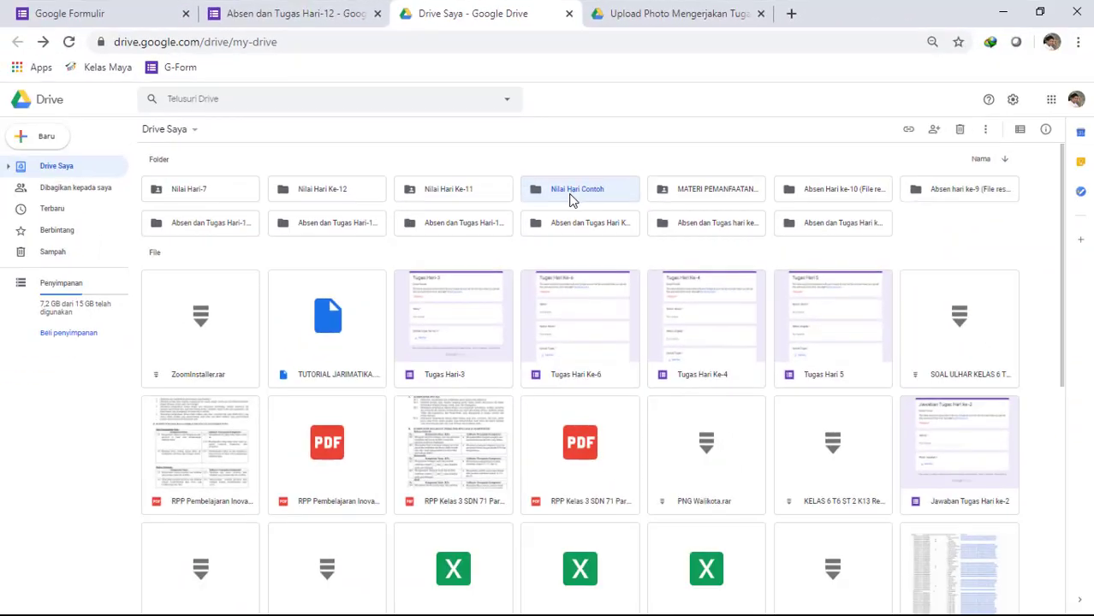
double_click(561, 191)
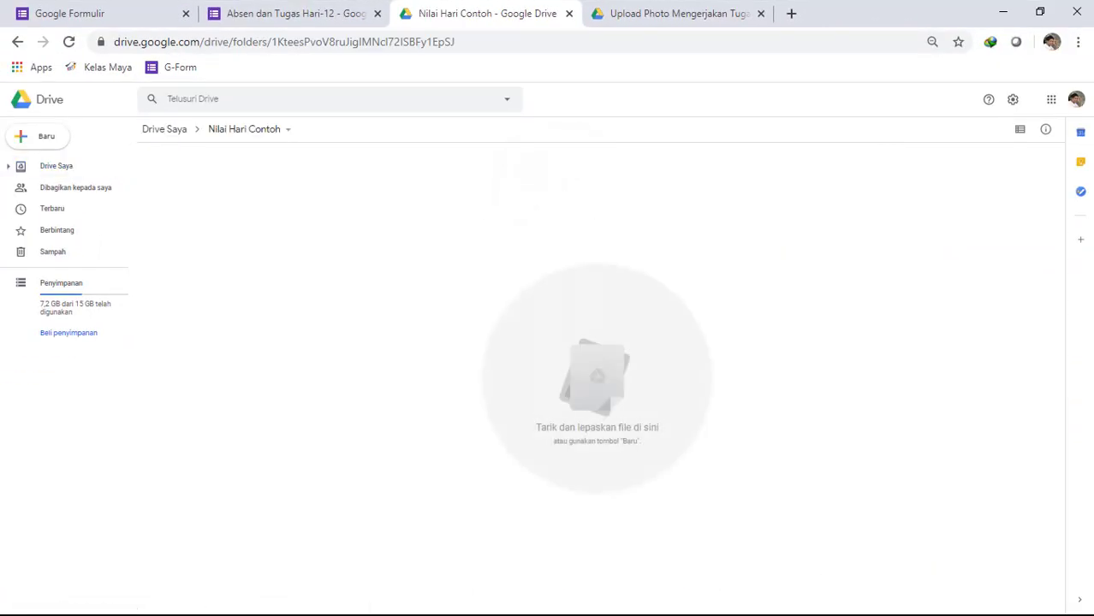
key("super")
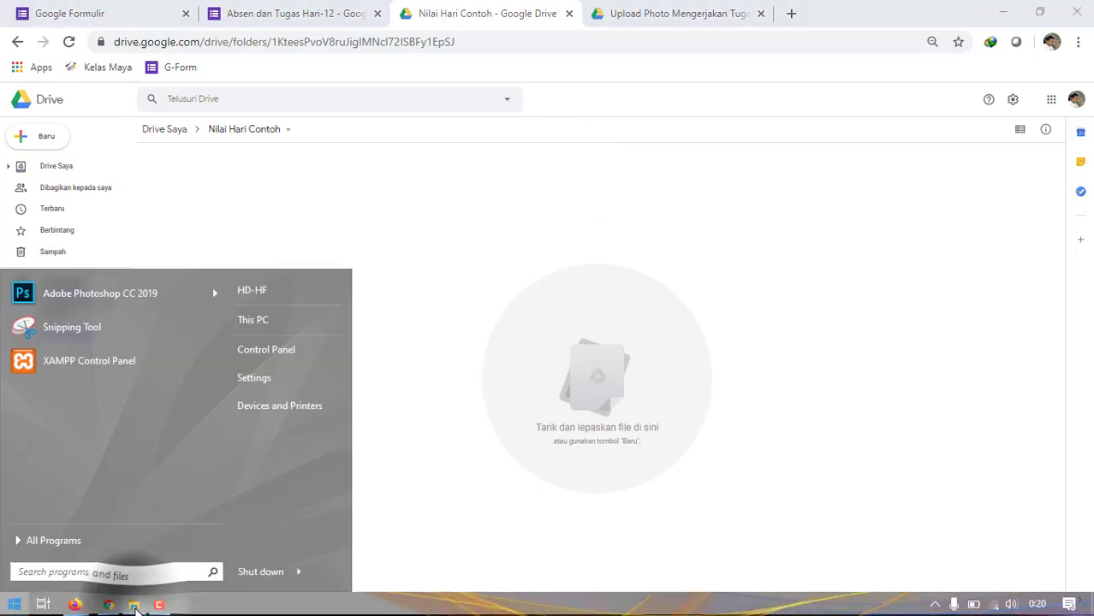
left_click(135, 605)
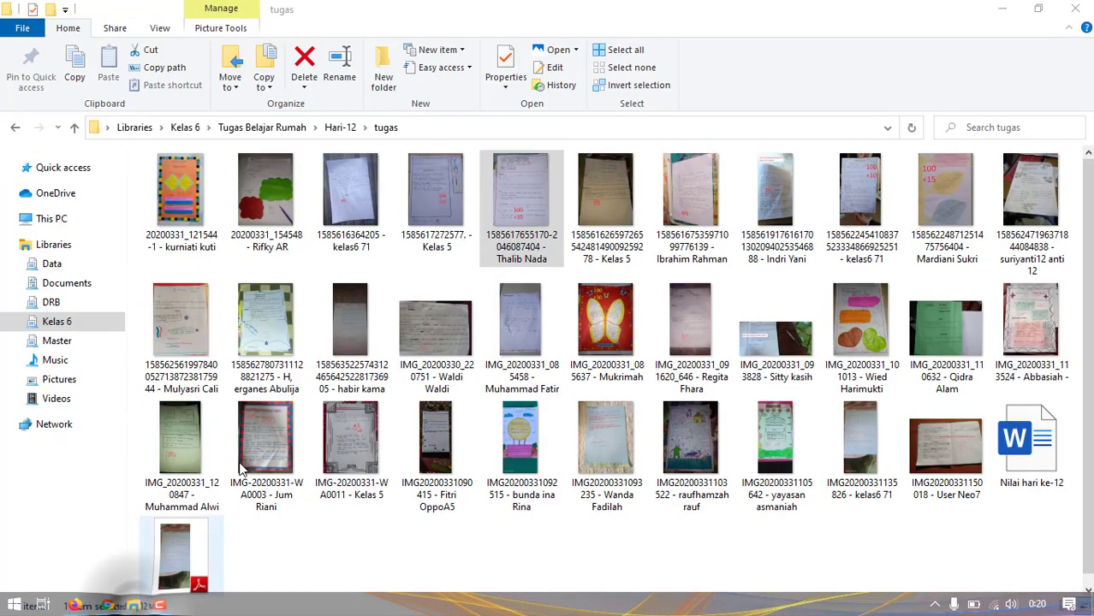
left_click(1040, 10)
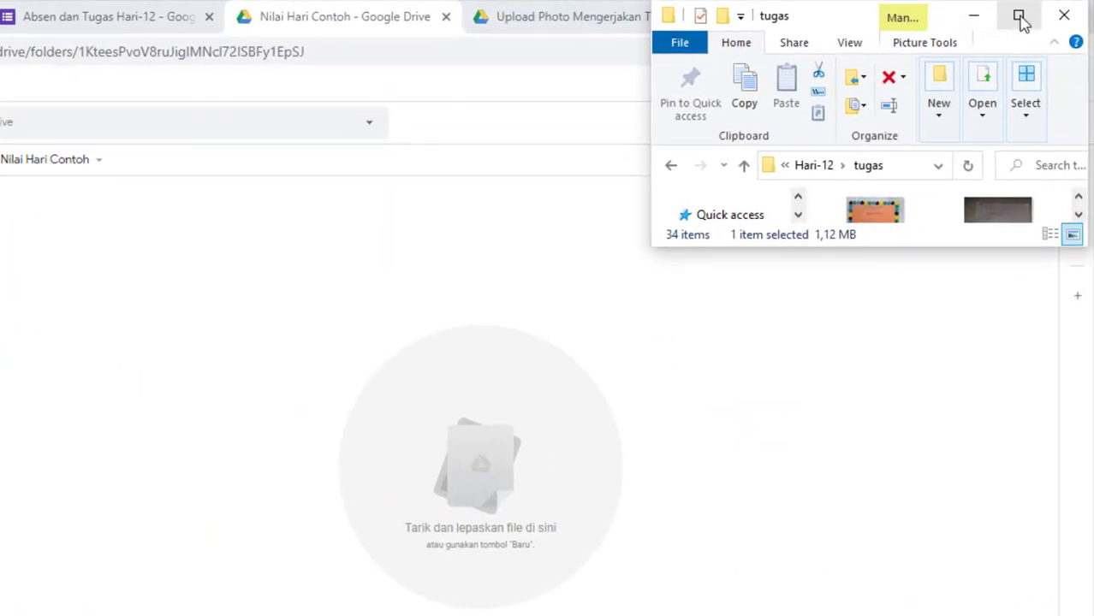
left_click(1021, 21)
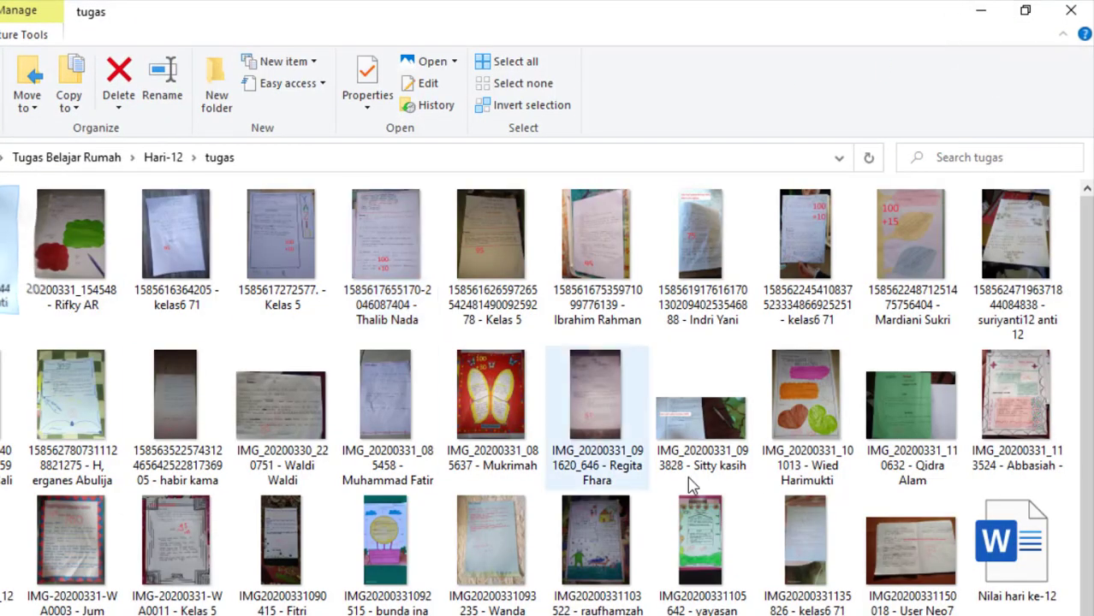
left_click(915, 578, "shift")
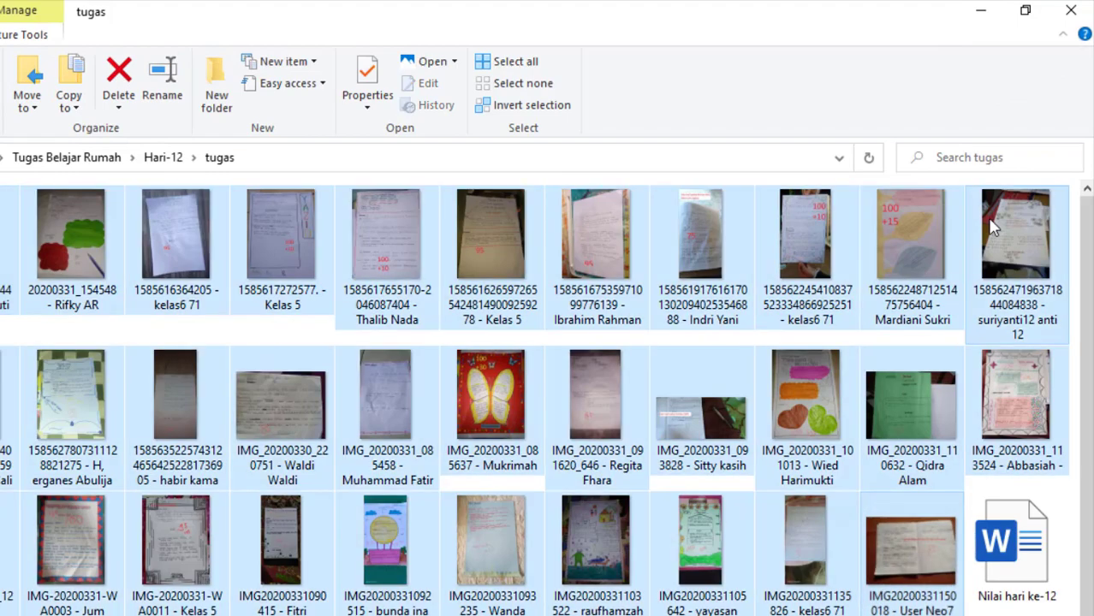
- Shrink the tugas window over the Drive page, try to move the selected images, and minimize the window
left_click(1025, 10)
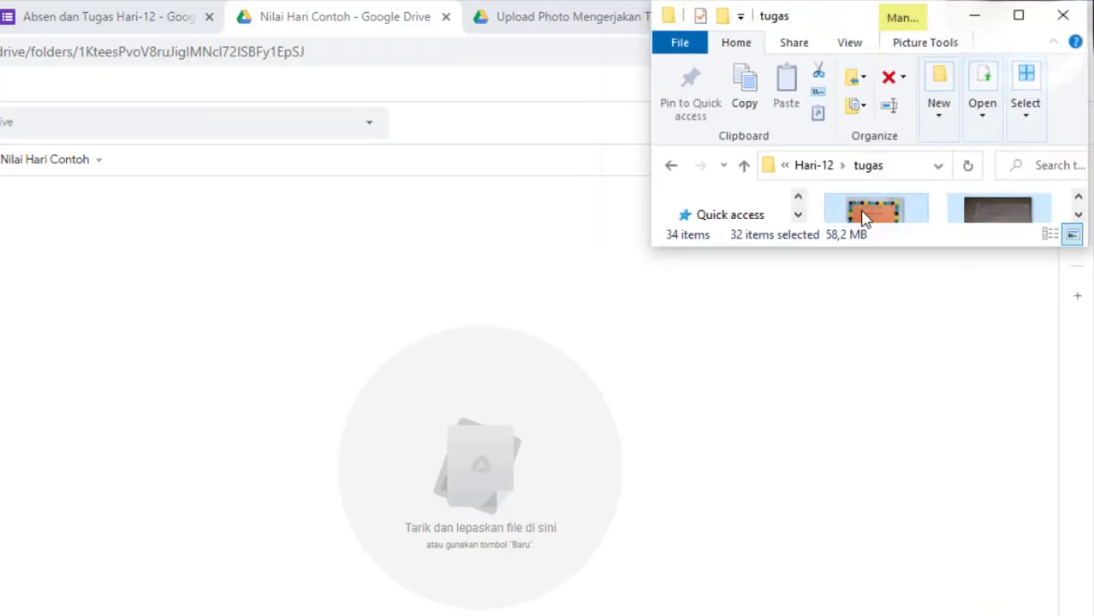
left_click_drag(866, 214, 969, 214)
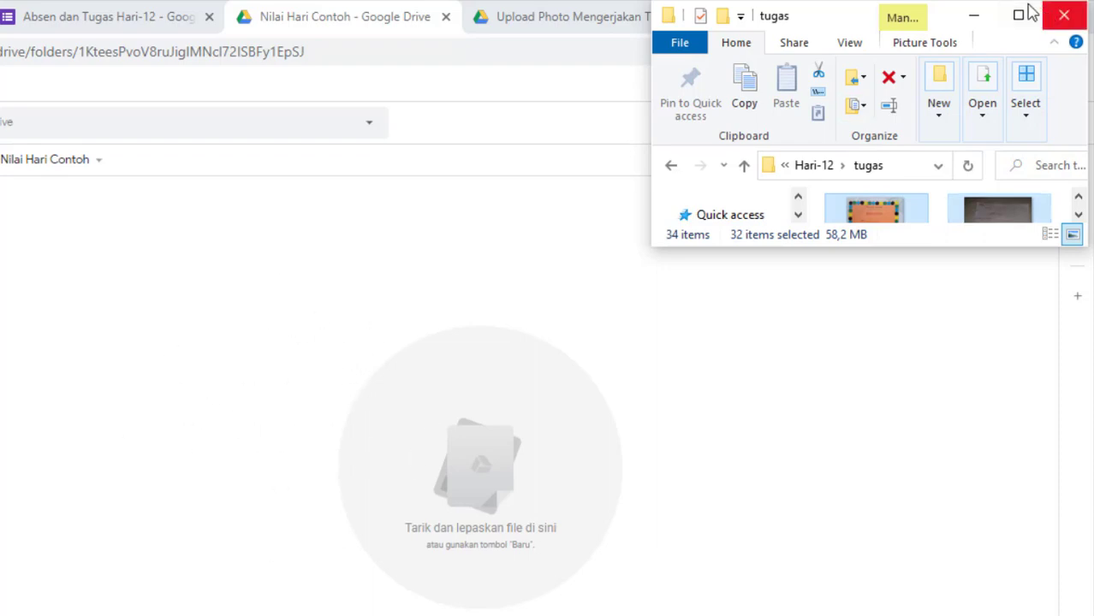
left_click(974, 15)
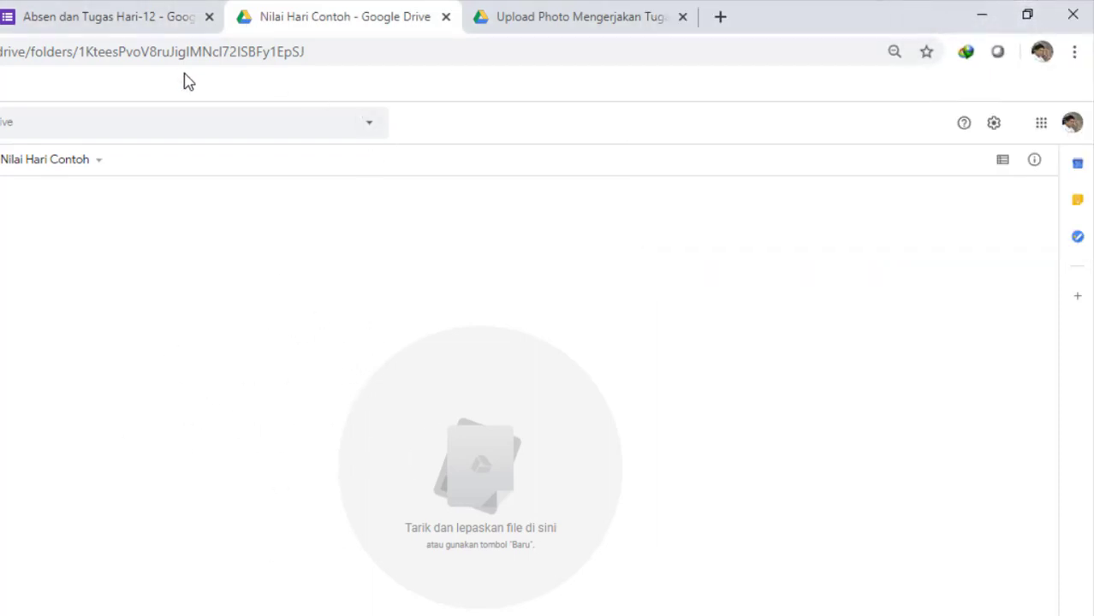
- Glance at the Absen dan Tugas Hari-12 form responses, then return to Google Drive and go up to Drive Saya
left_click(169, 21)
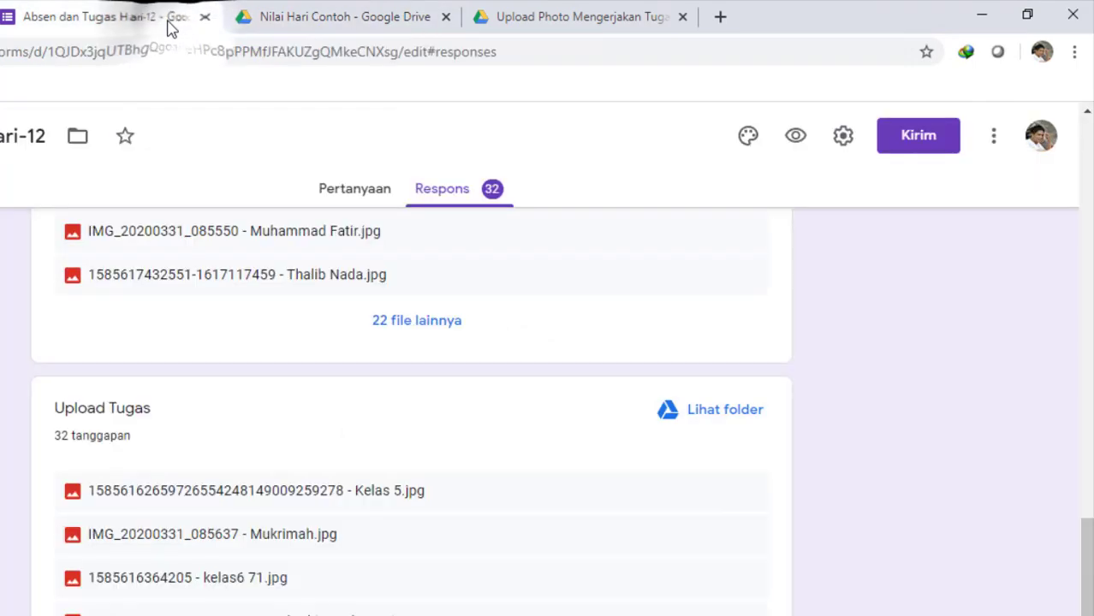
left_click(300, 8)
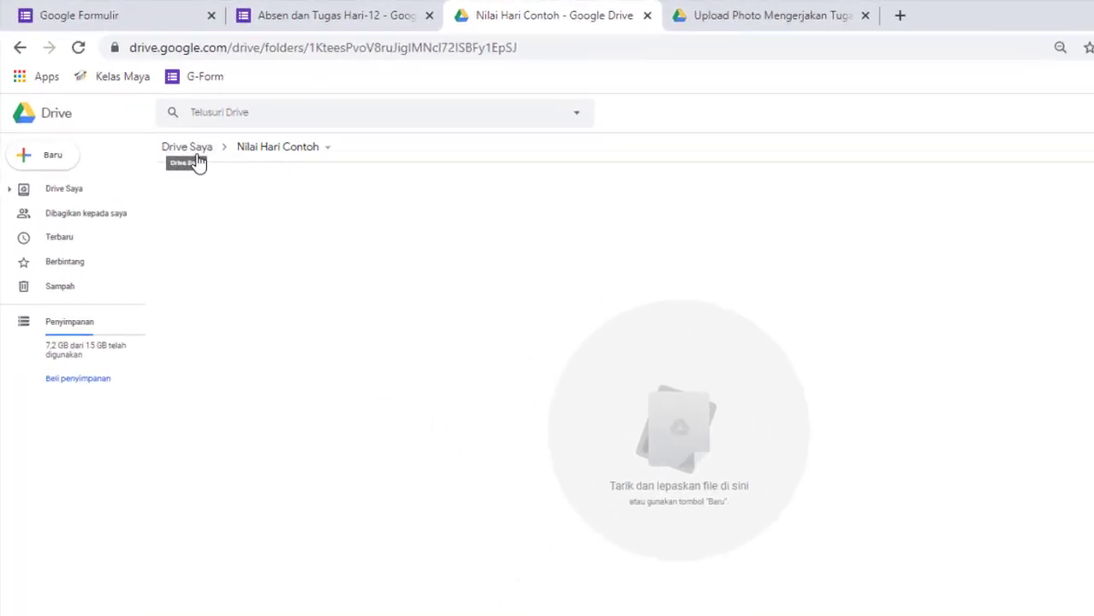
left_click(291, 231)
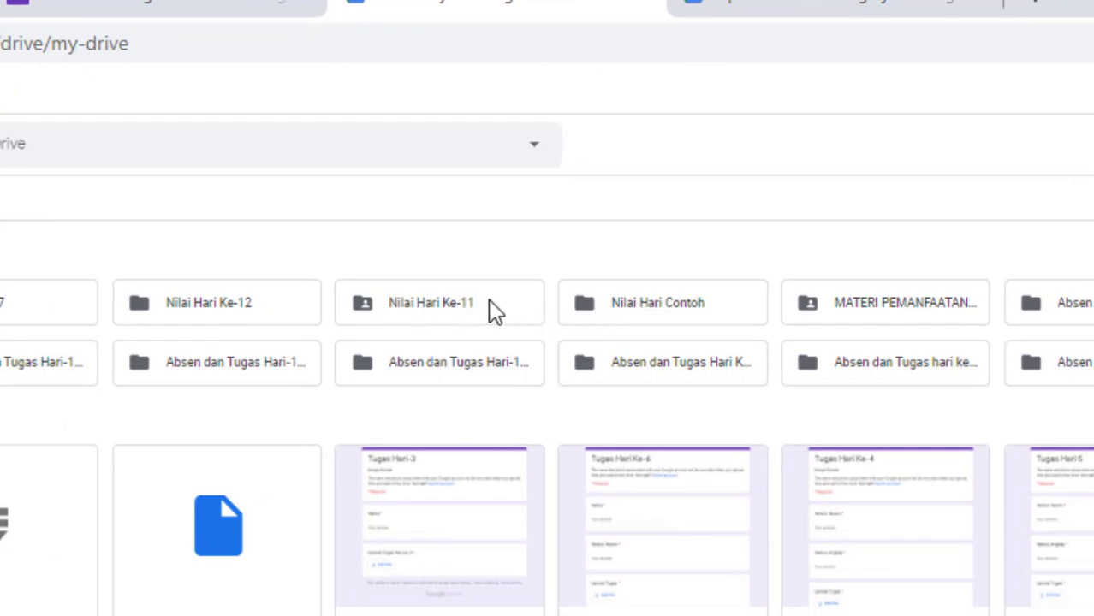
- Get the shareable link of the Nilai Hari Ke-11 folder and dismiss the link details
left_click(445, 309)
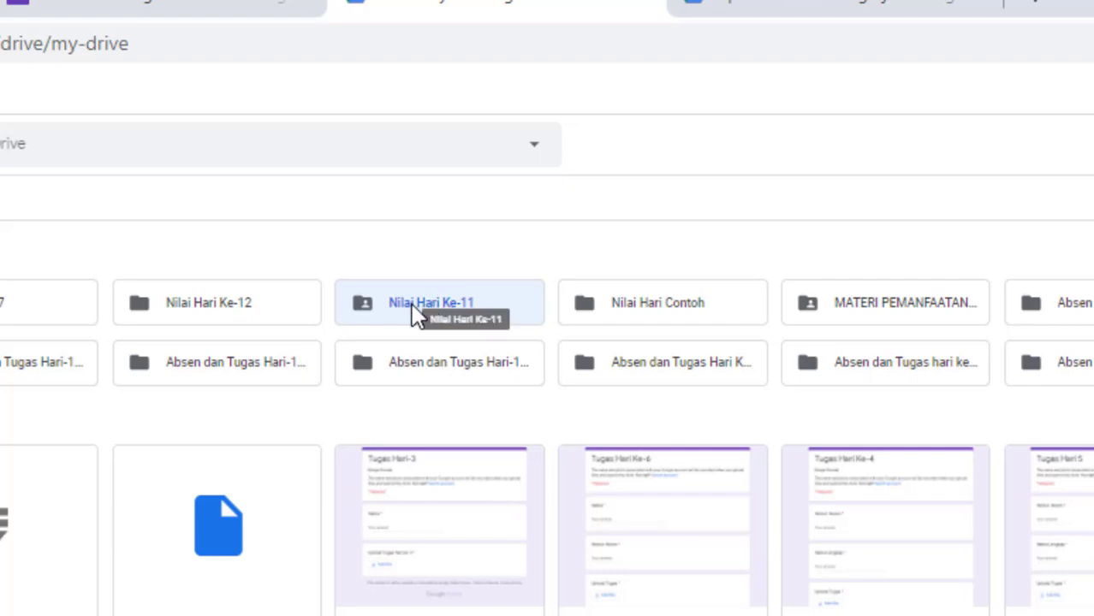
right_click(422, 308)
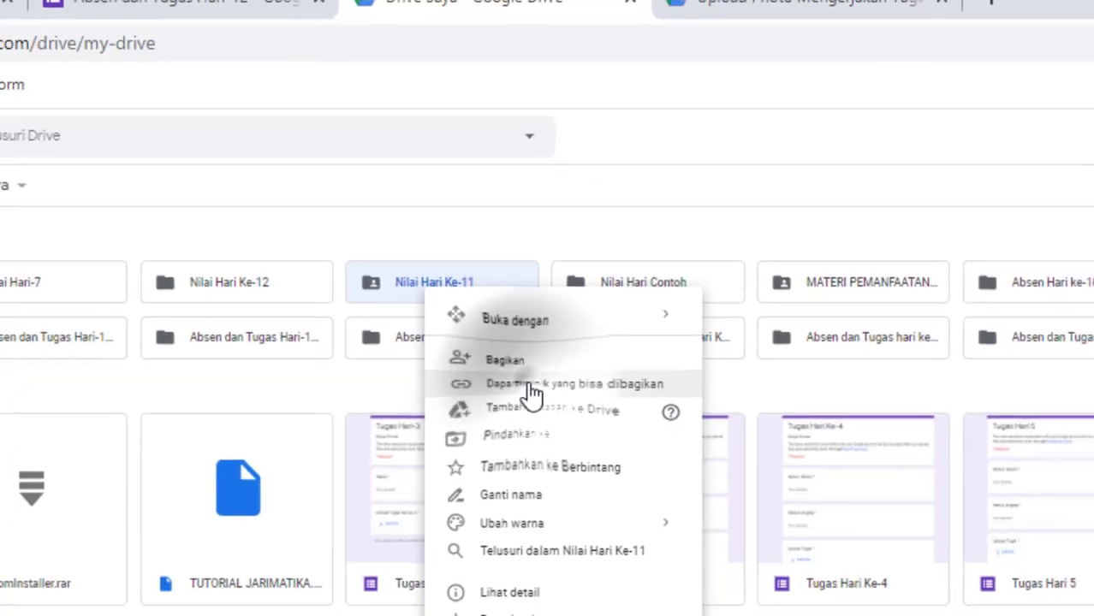
left_click(536, 416)
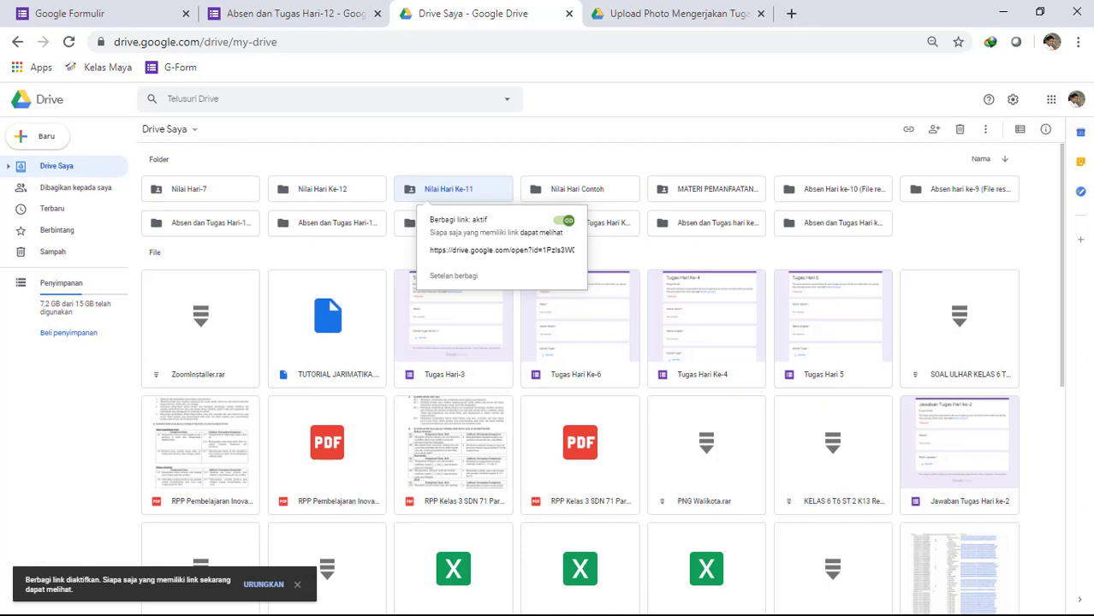
key("Escape")
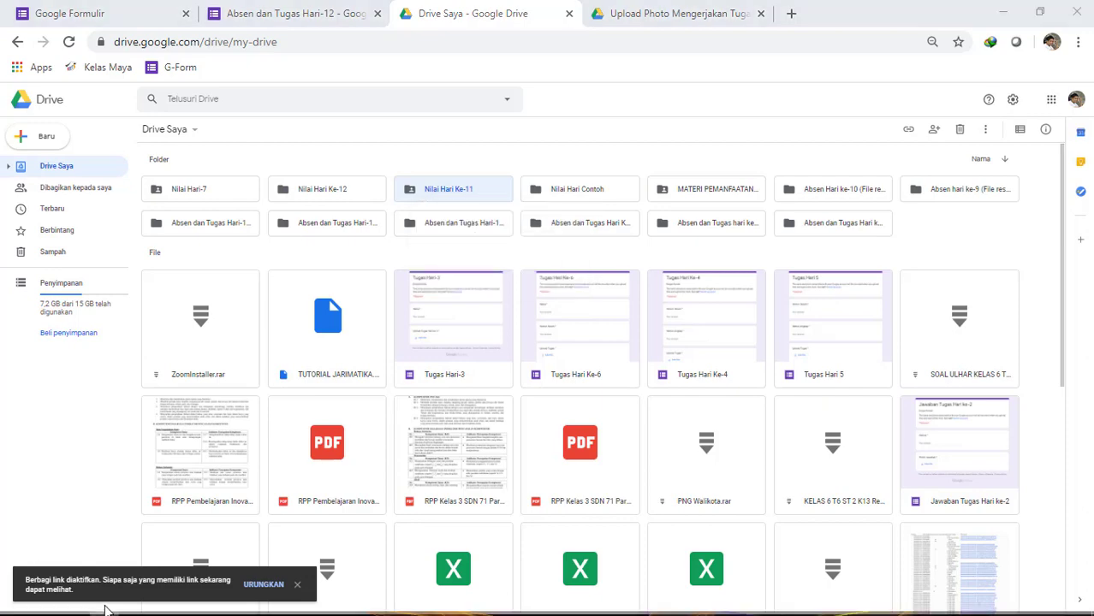
- Switch to WhatsApp Web in Firefox and compose "Nilai Tugas Contoh" followed by the copied Drive link for the KLS 6 UPTD SDN 71 group
left_click(16, 606)
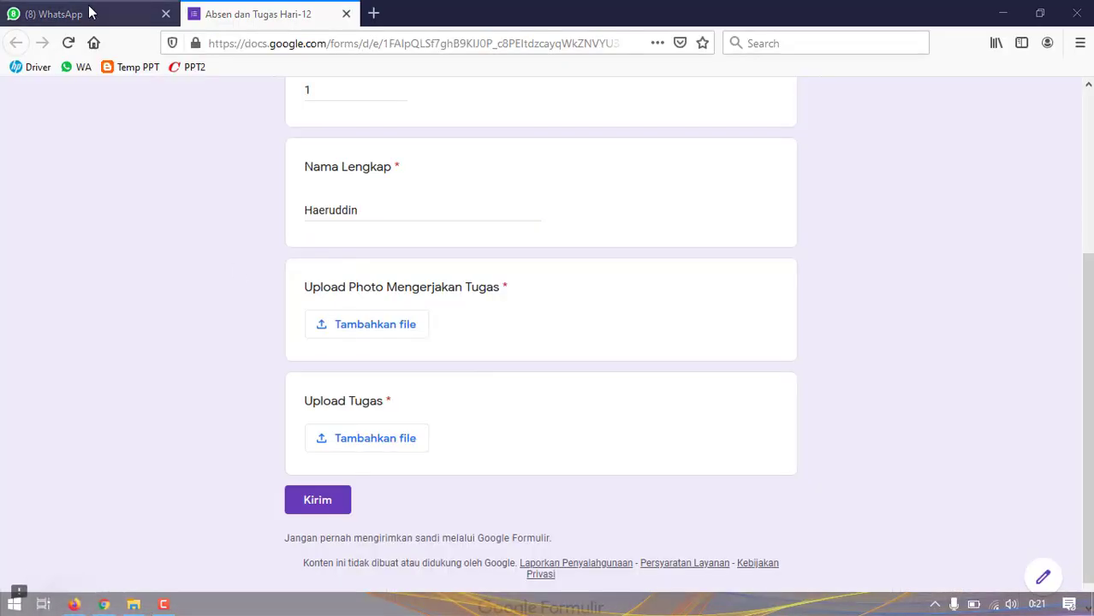
left_click(120, 15)
scroll(701, 498, "down", 3)
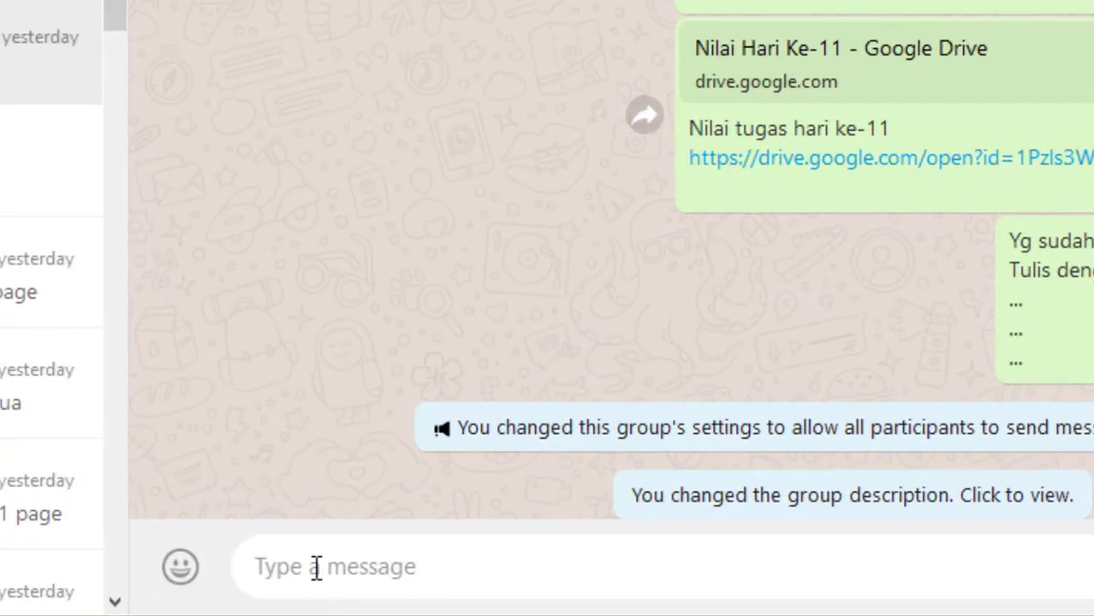
left_click(421, 594)
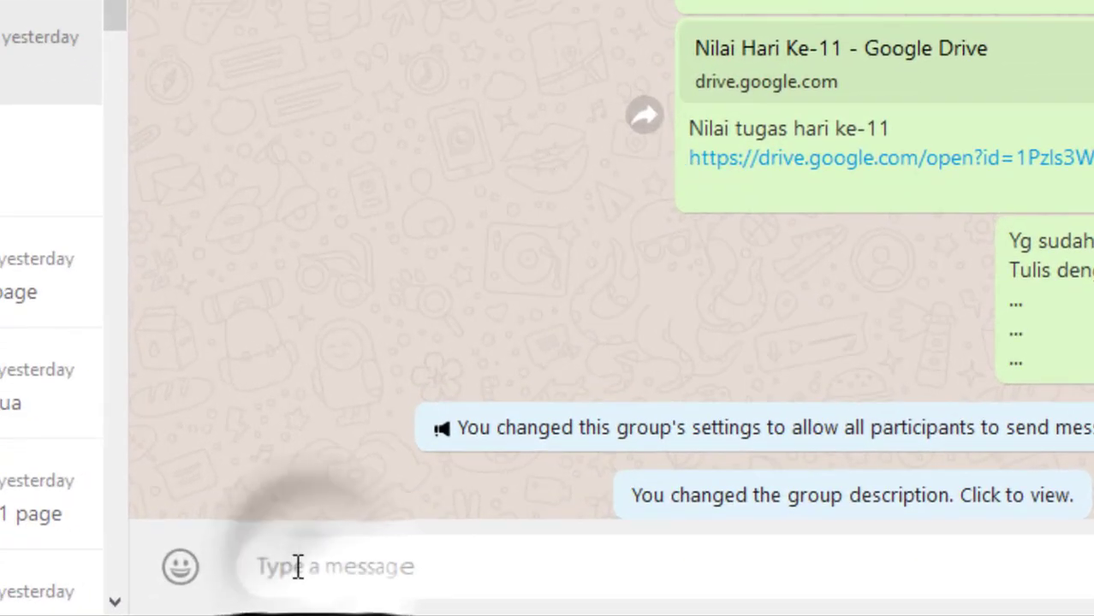
type("Nilai Tugas Contoh")
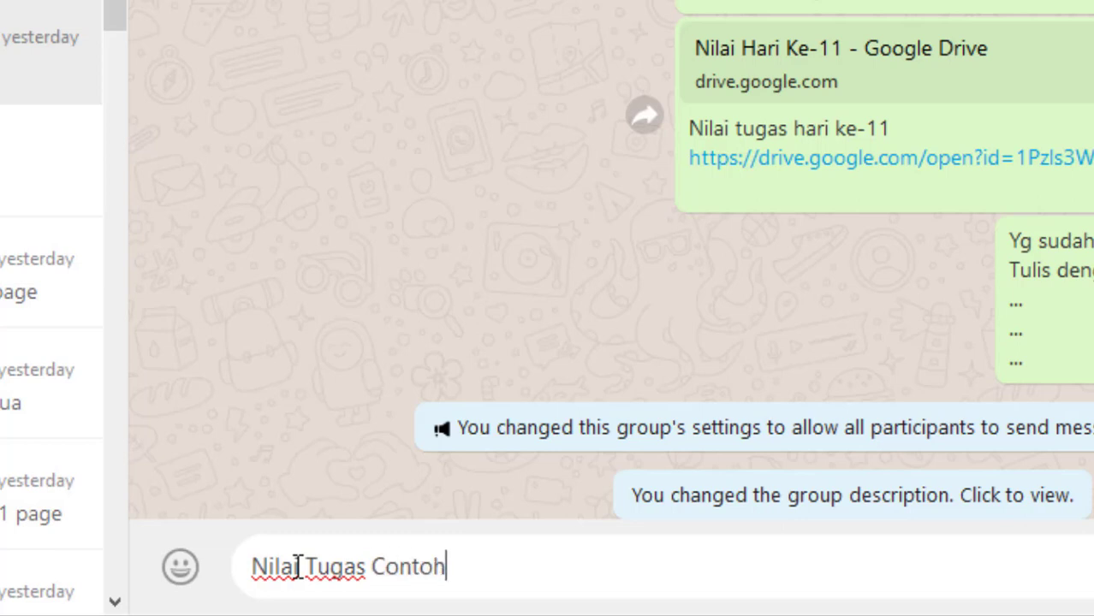
key("shift+Return")
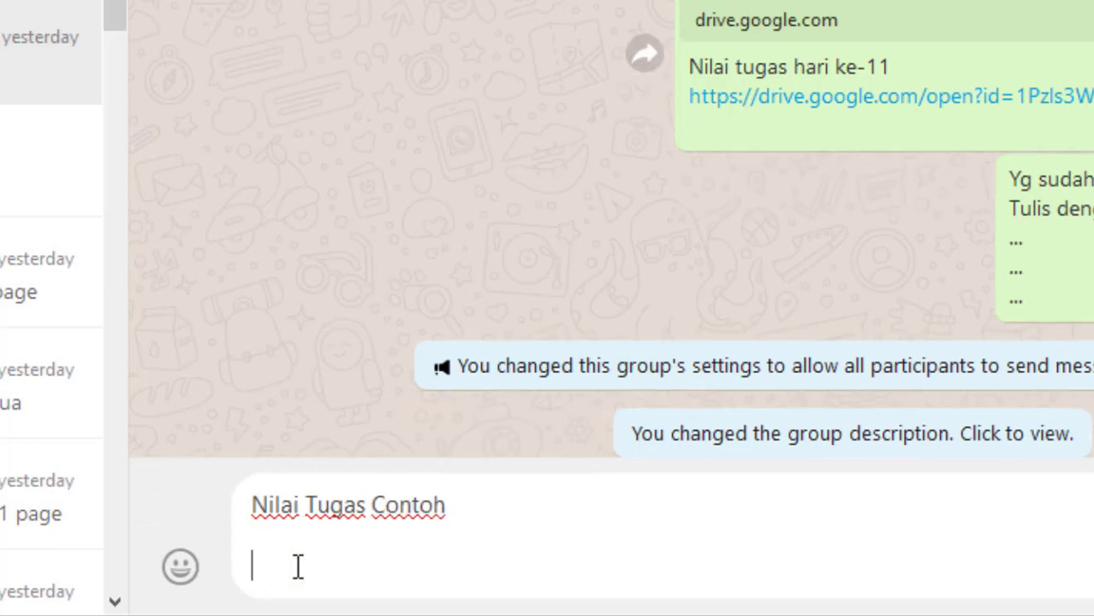
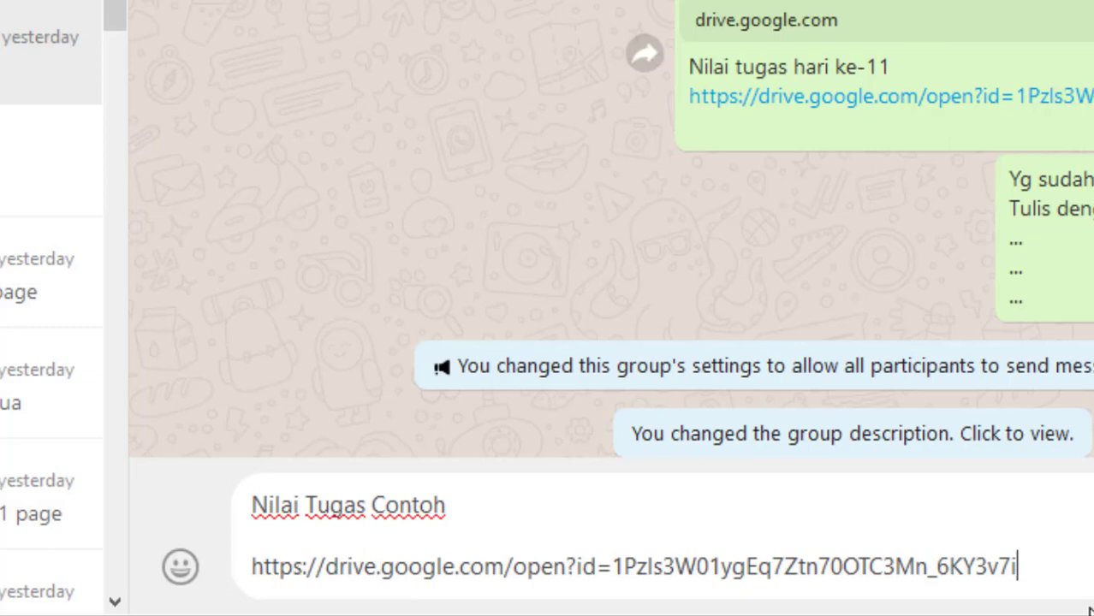
- Cut the unsent draft from the group chat and open the previously sent Nilai Hari Ke-11 Drive link
left_click_drag(1019, 567, 251, 506)
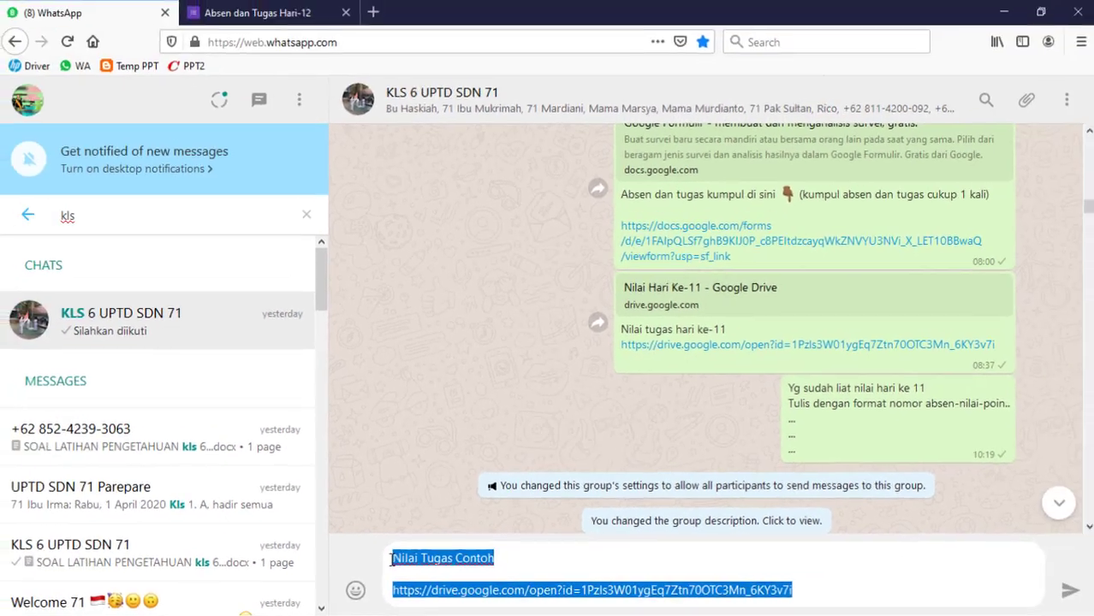
key("ctrl+x")
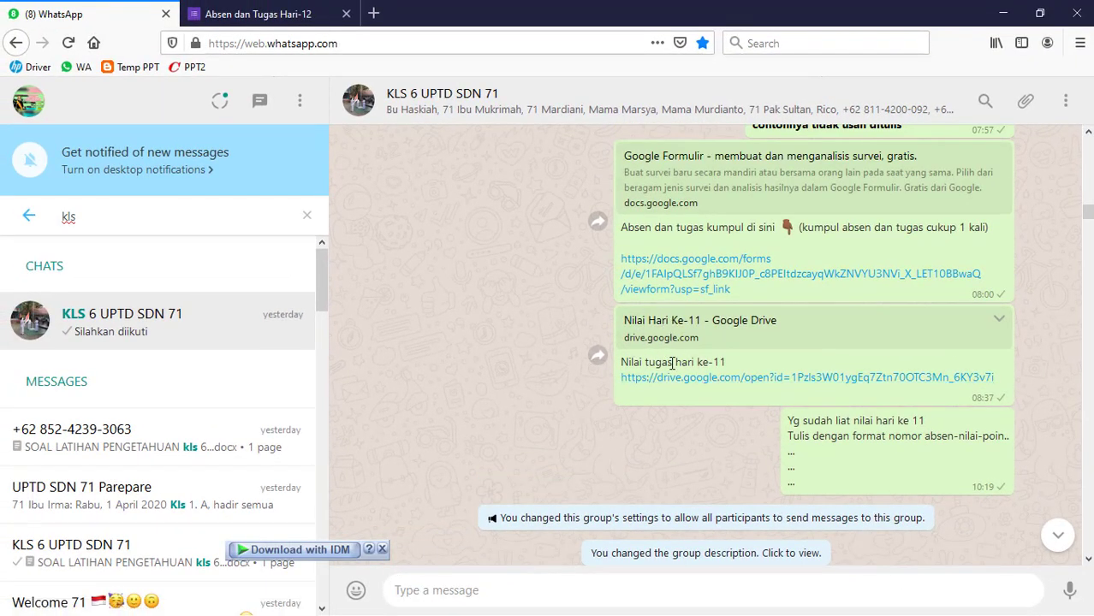
left_click(687, 388)
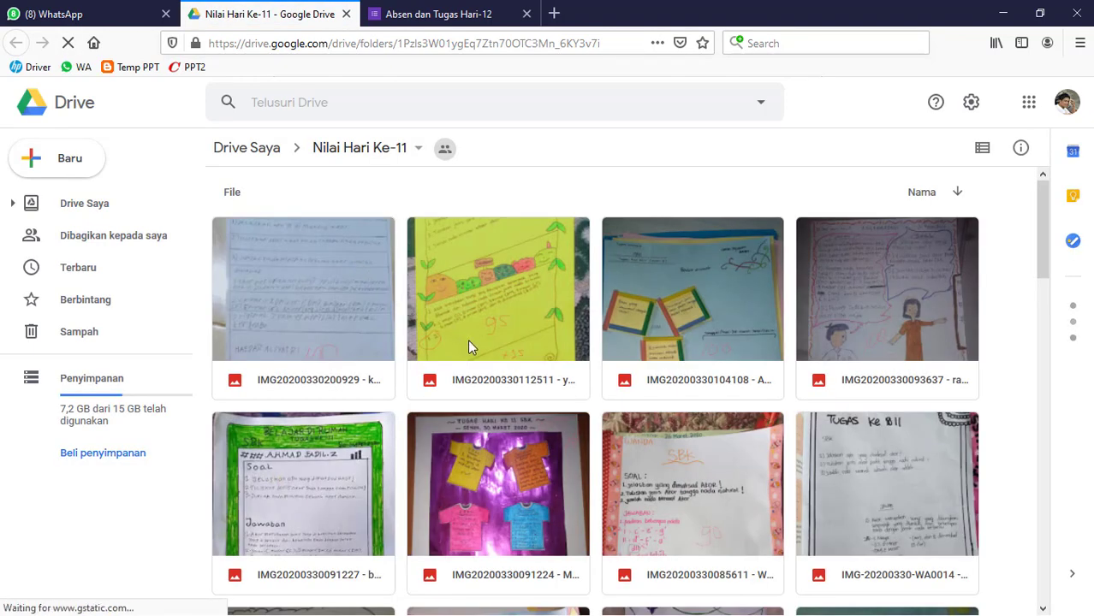
- Look through the graded images in the Nilai Hari Ke-11 folder, then check the filled-in Absen dan Tugas Hari-12 form
scroll(471, 359, "down", 10)
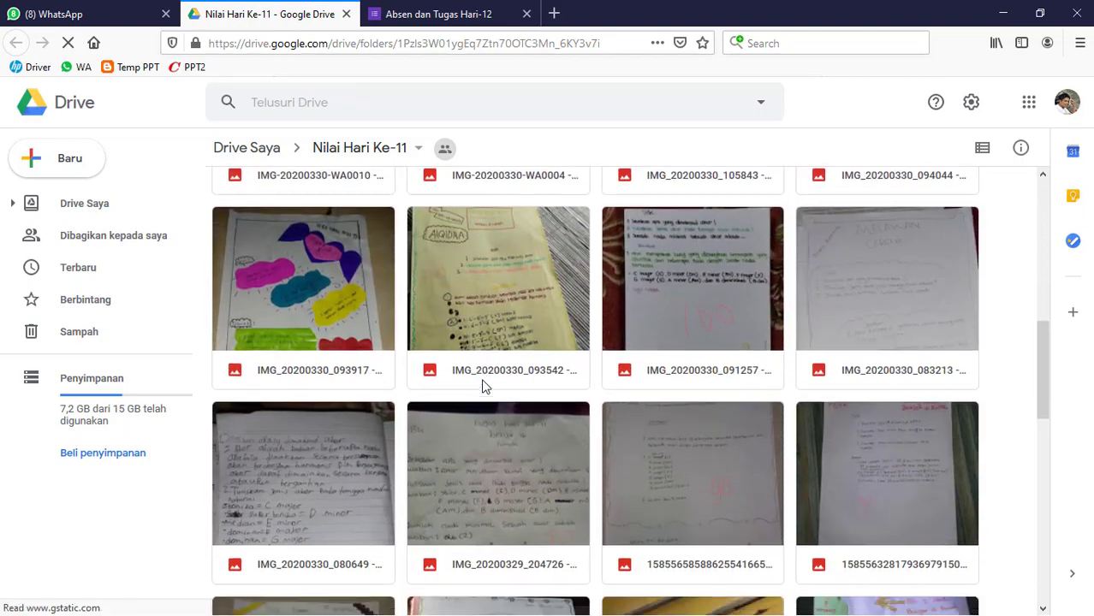
scroll(482, 387, "down", 15)
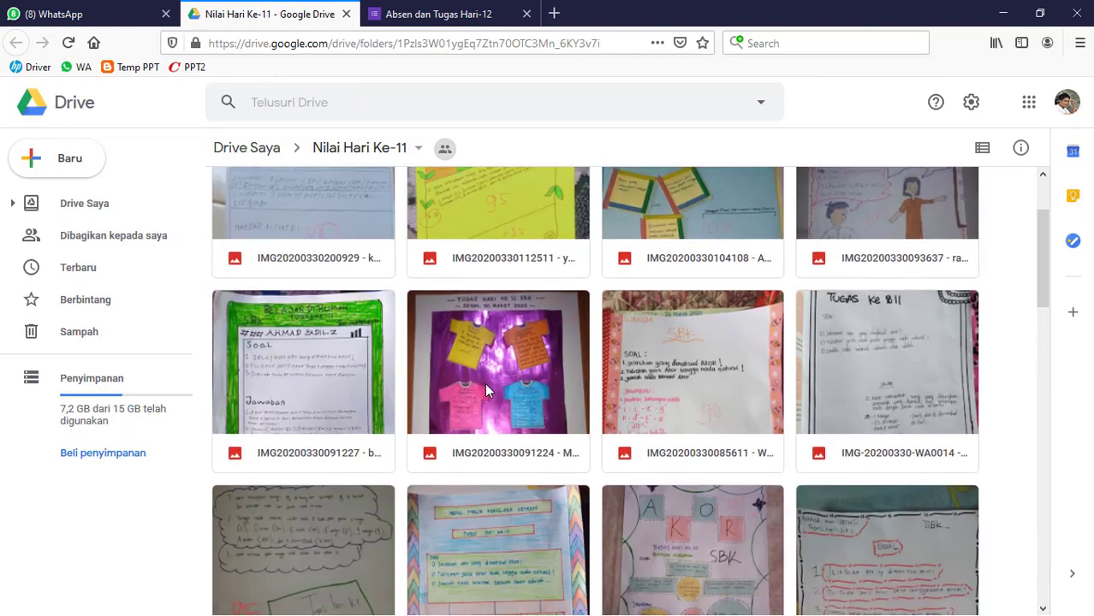
scroll(488, 385, "down", 3)
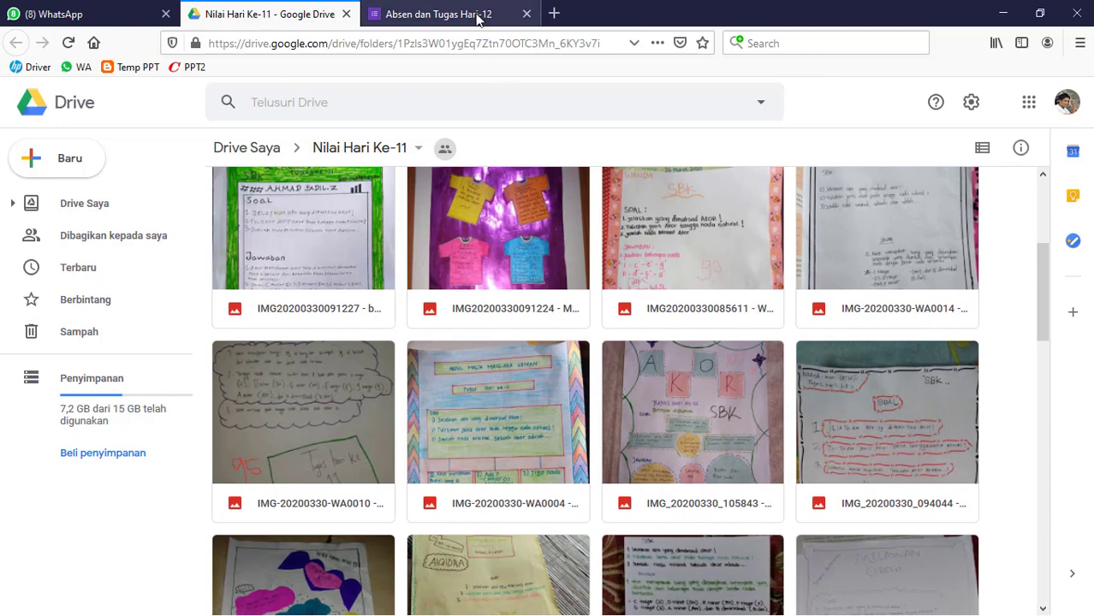
left_click(477, 14)
left_click(325, 19)
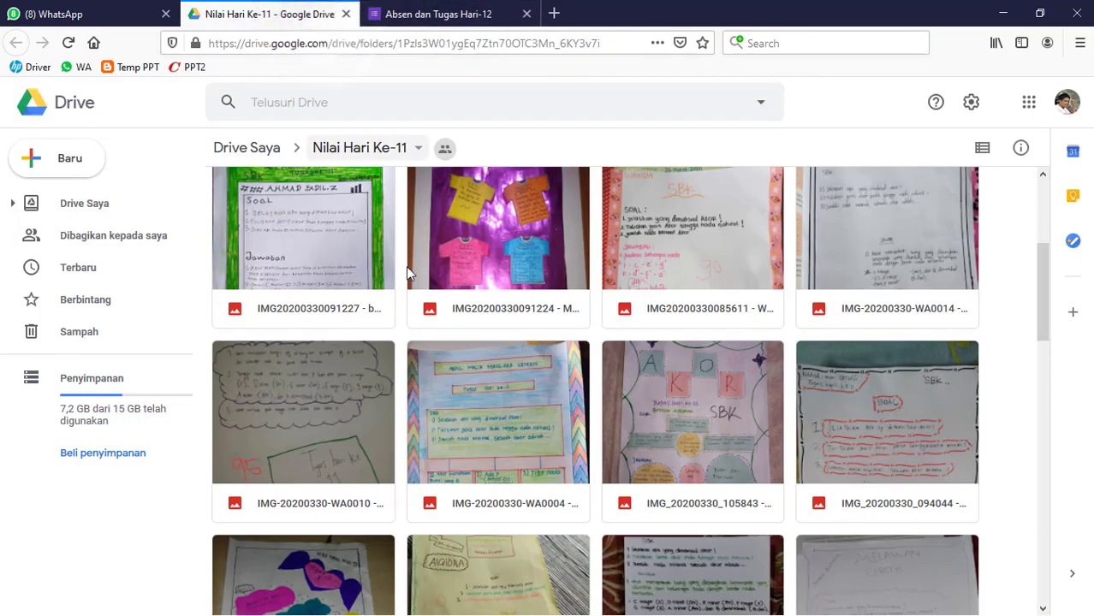
left_click(447, 15)
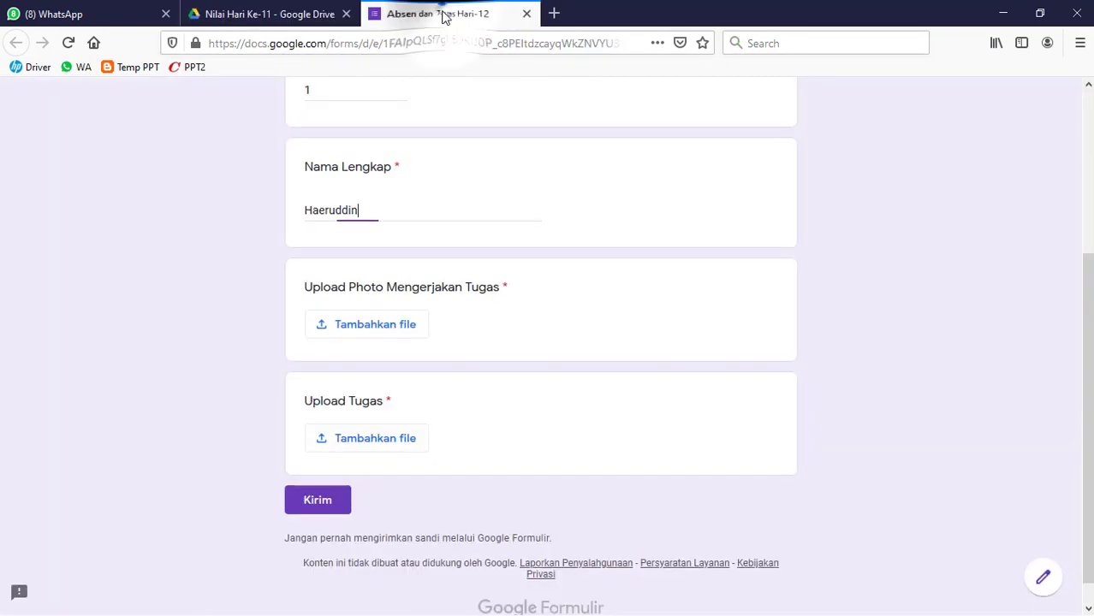
scroll(550, 343, "up", 3)
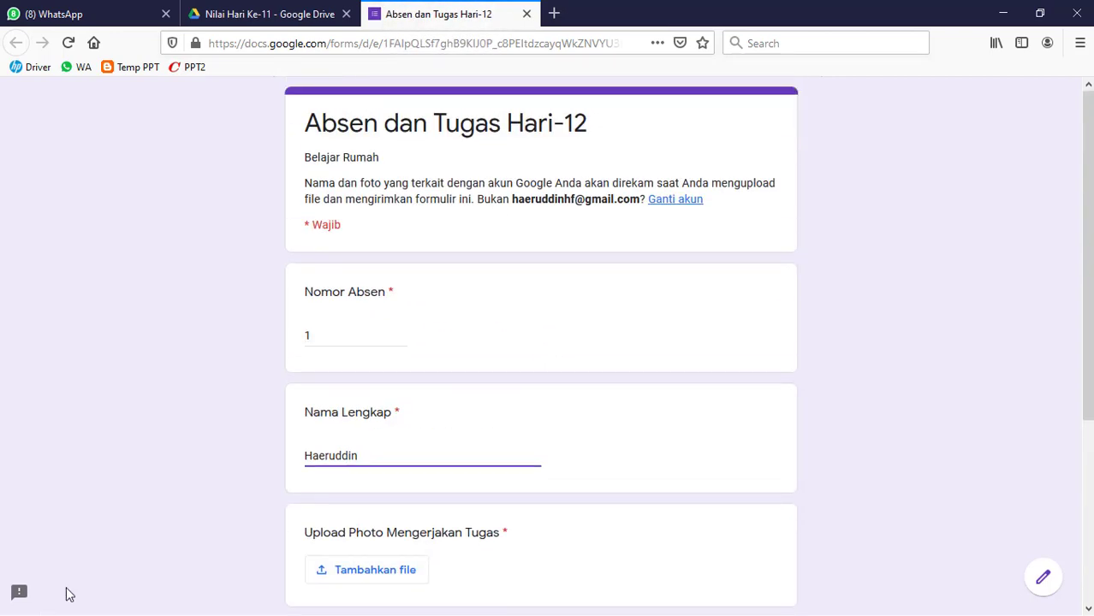
- Switch to Chrome and review the Absen dan Tugas Hari-12 response summary back up to its beginning
key("super")
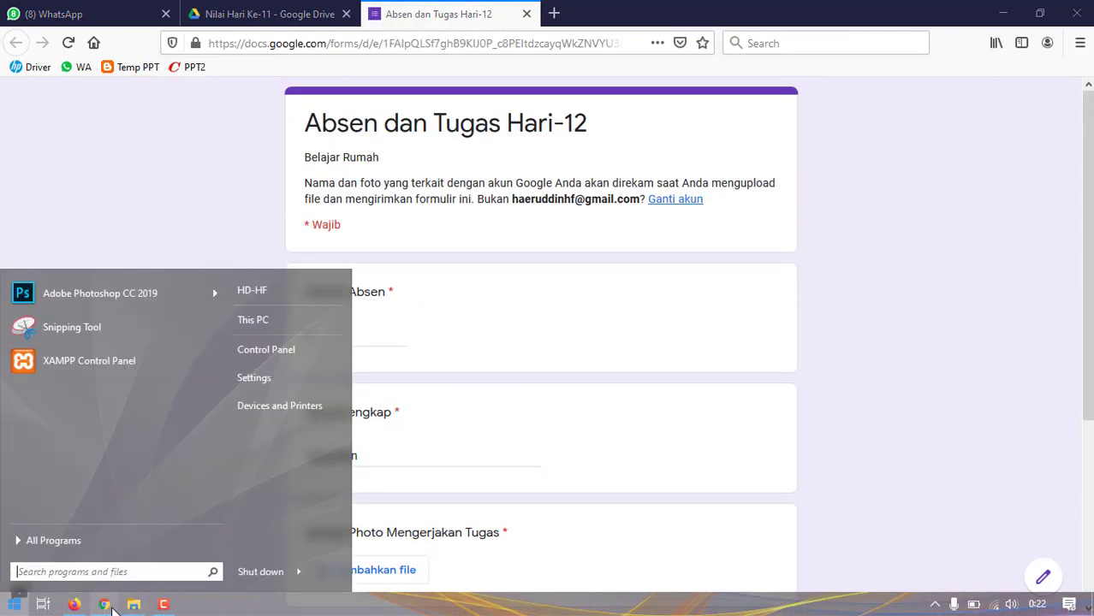
left_click(105, 606)
left_click(289, 17)
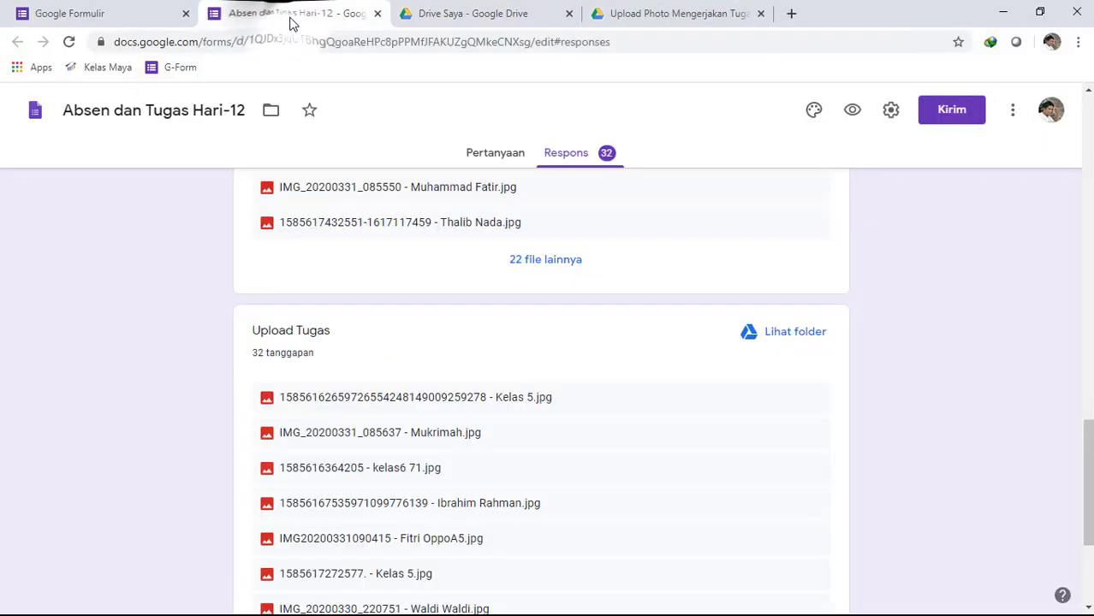
left_click(575, 150)
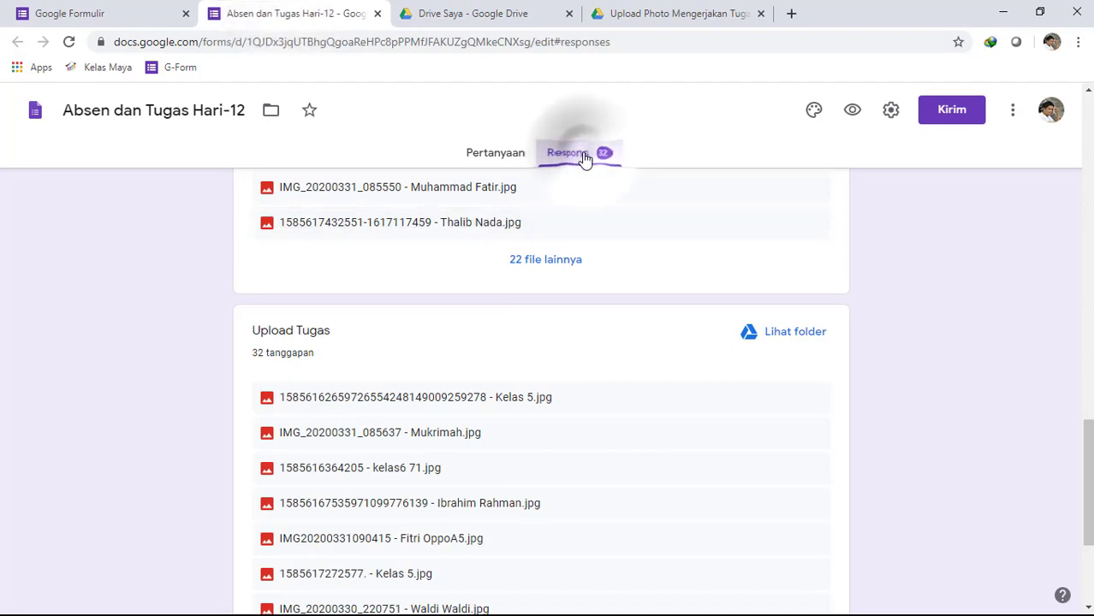
scroll(598, 295, "up", 10)
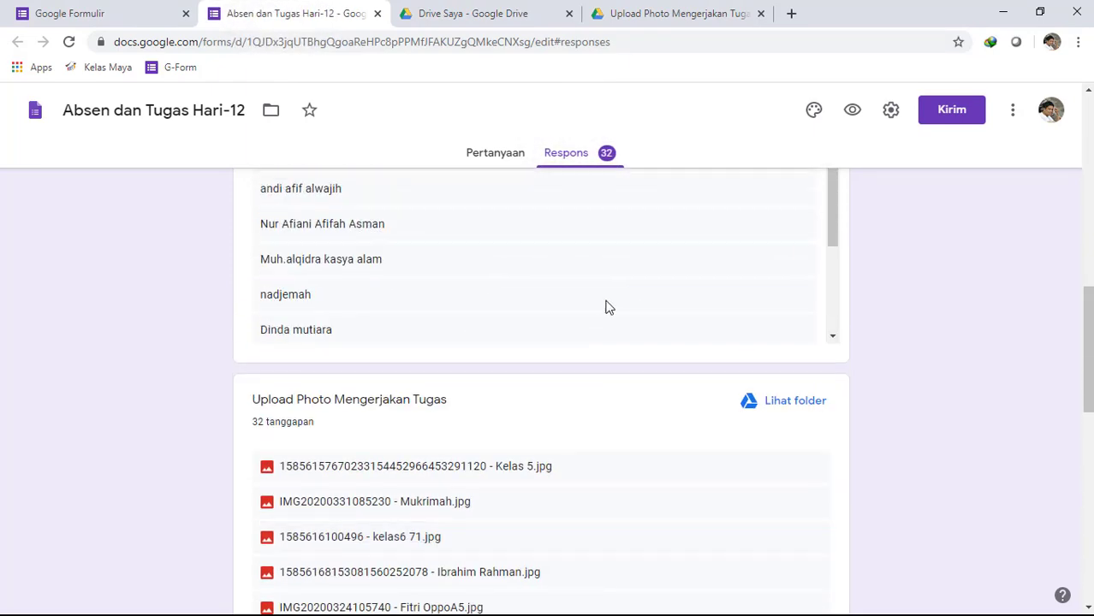
scroll(949, 331, "up", 6)
scroll(675, 381, "up", 5)
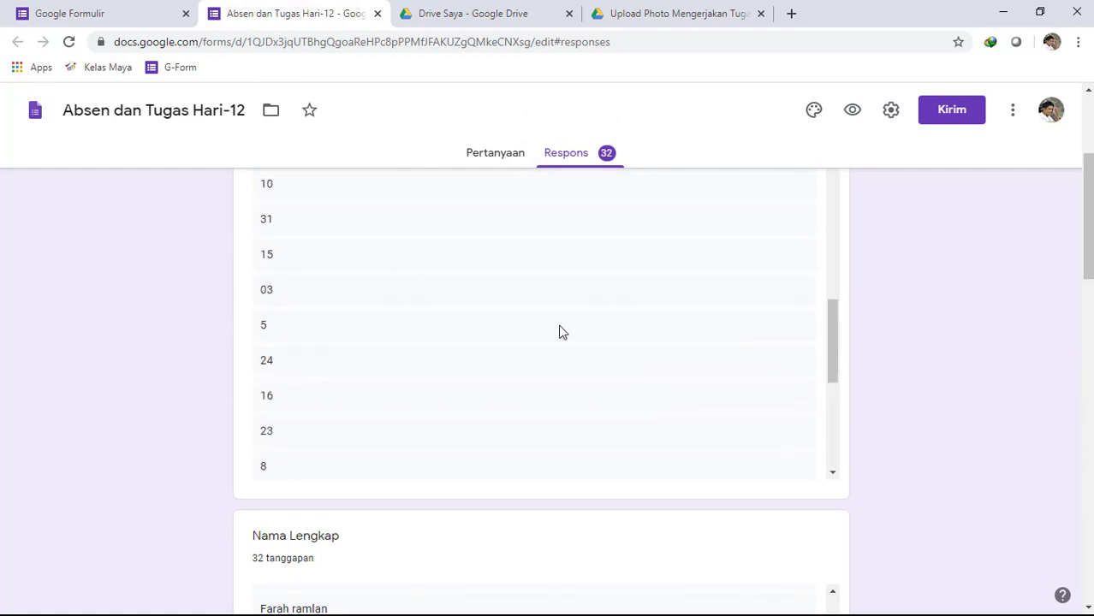
scroll(525, 337, "up", 4)
scroll(955, 364, "up", 3)
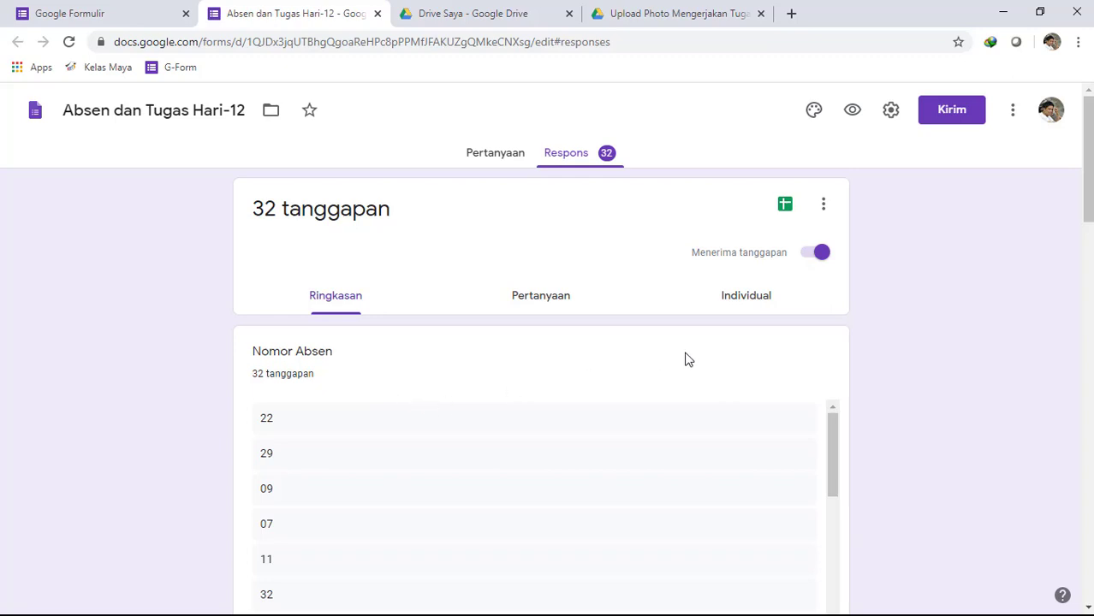
- Try to download the Absen dan Tugas Hari-12 responses as a .csv file and cancel the duplicate download
left_click(822, 214)
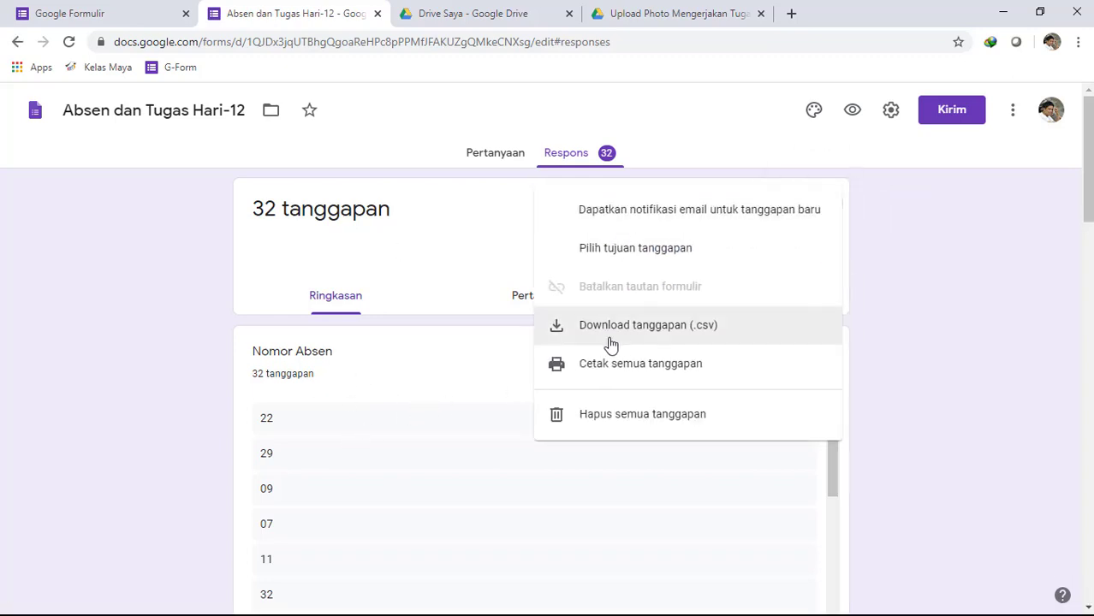
left_click(949, 252)
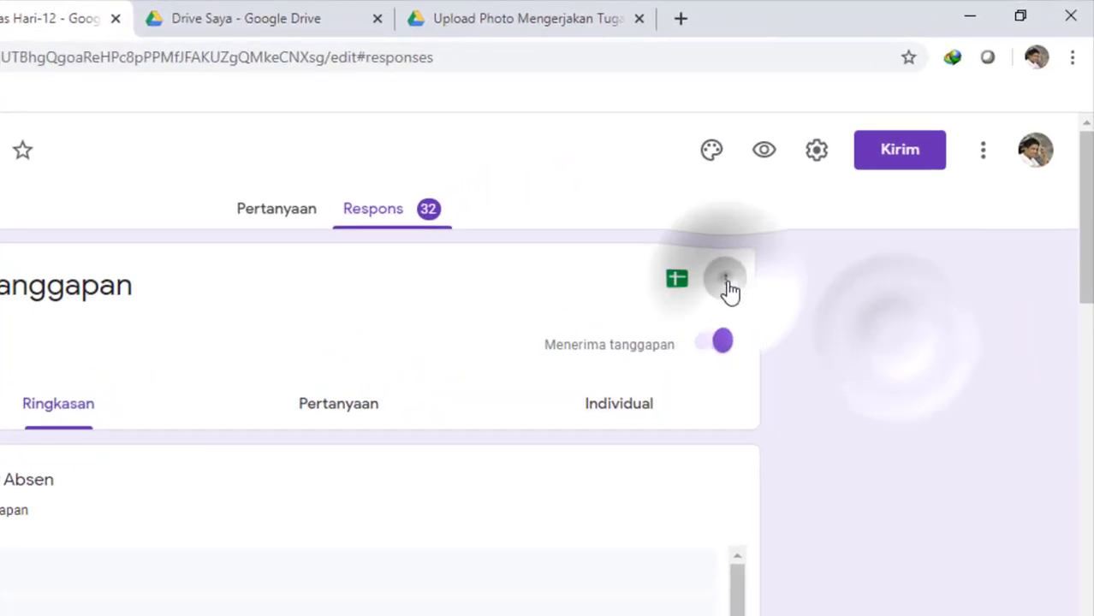
left_click(826, 207)
left_click(475, 458)
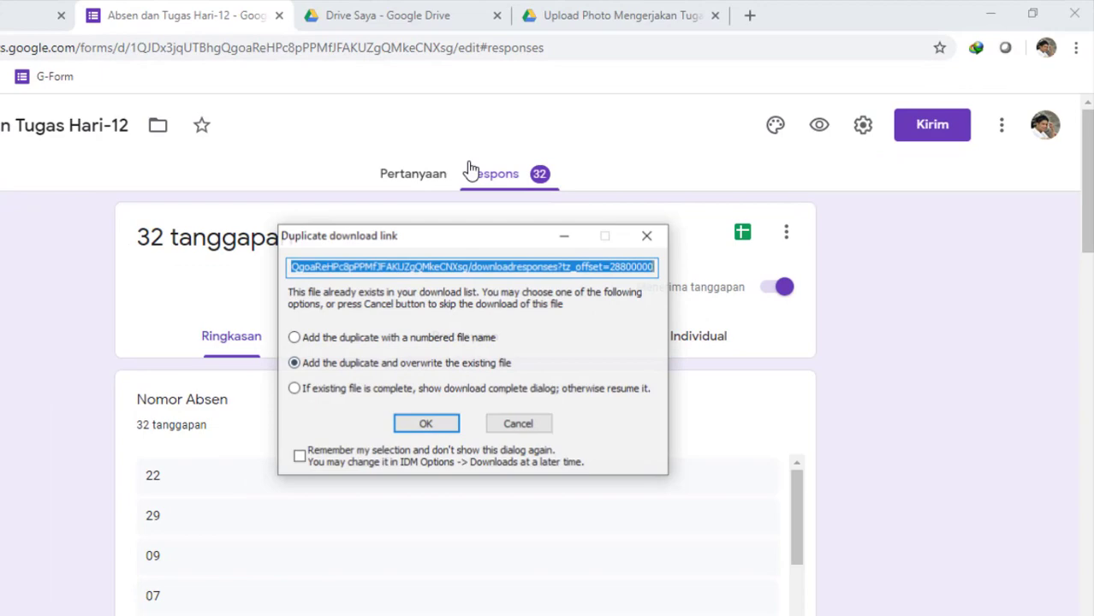
left_click(518, 424)
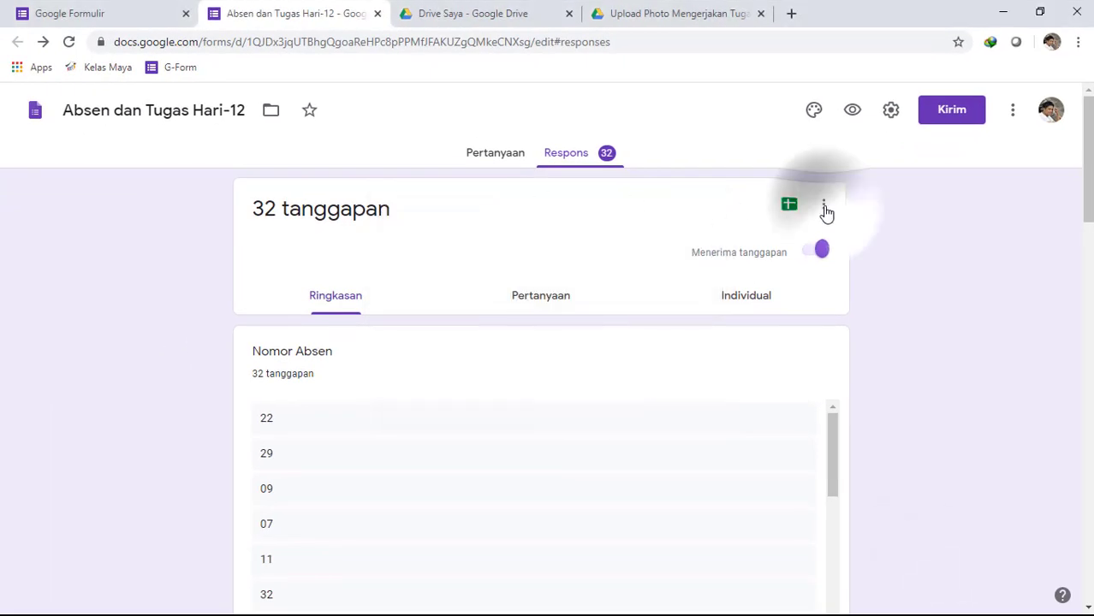
left_click(824, 207)
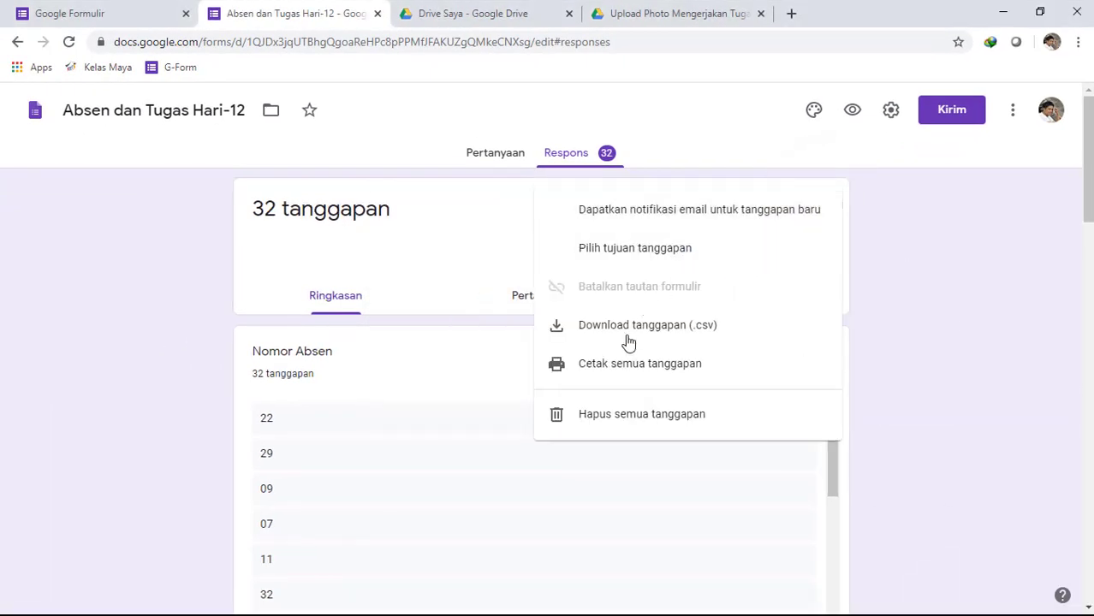
left_click(639, 326)
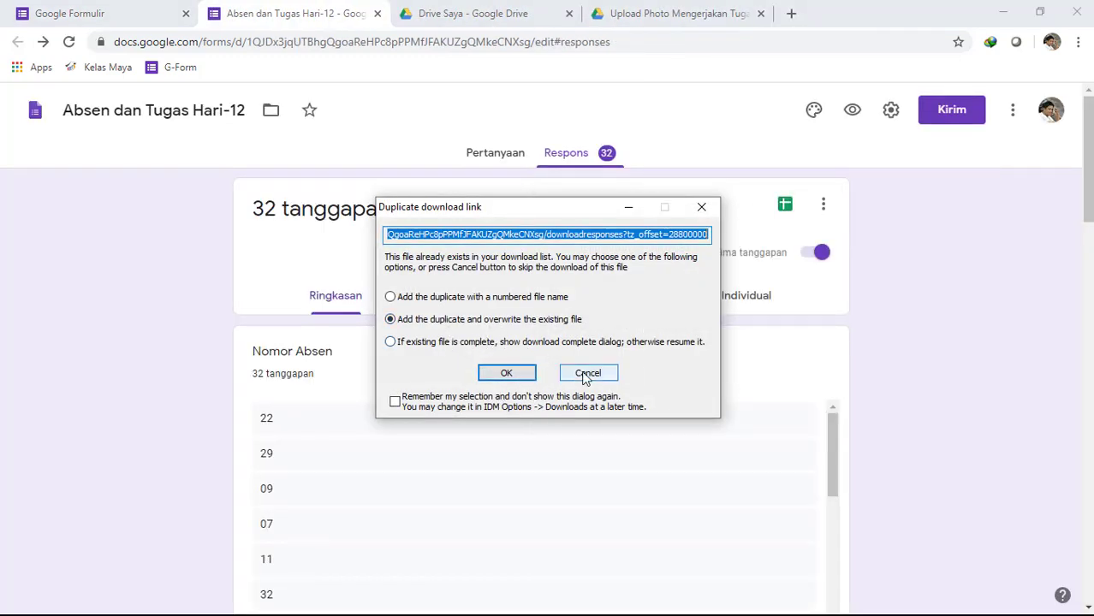
left_click(587, 375)
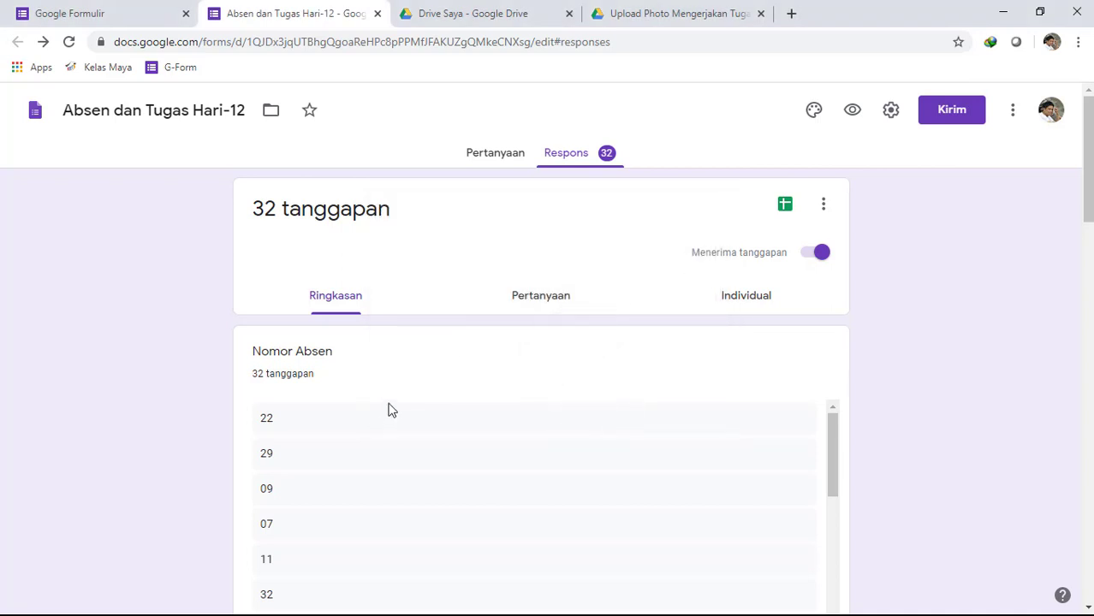
- Switch to File Explorer, maximize the tugas window, and open the Hari-13 folder under Tugas Belajar Rumah
scroll(388, 410, "down", 2)
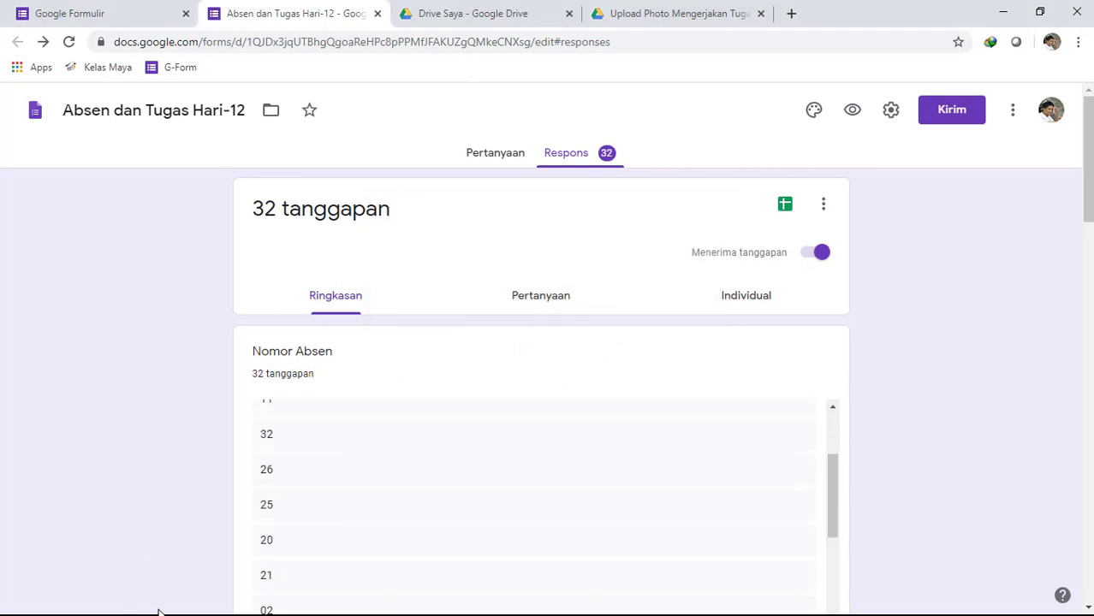
key("super")
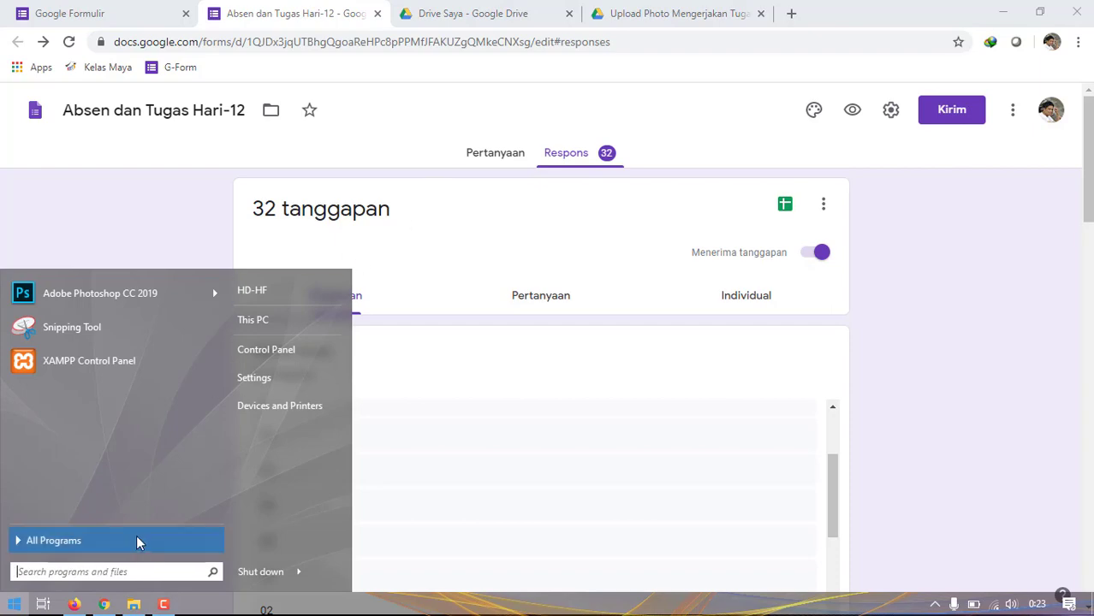
left_click(133, 605)
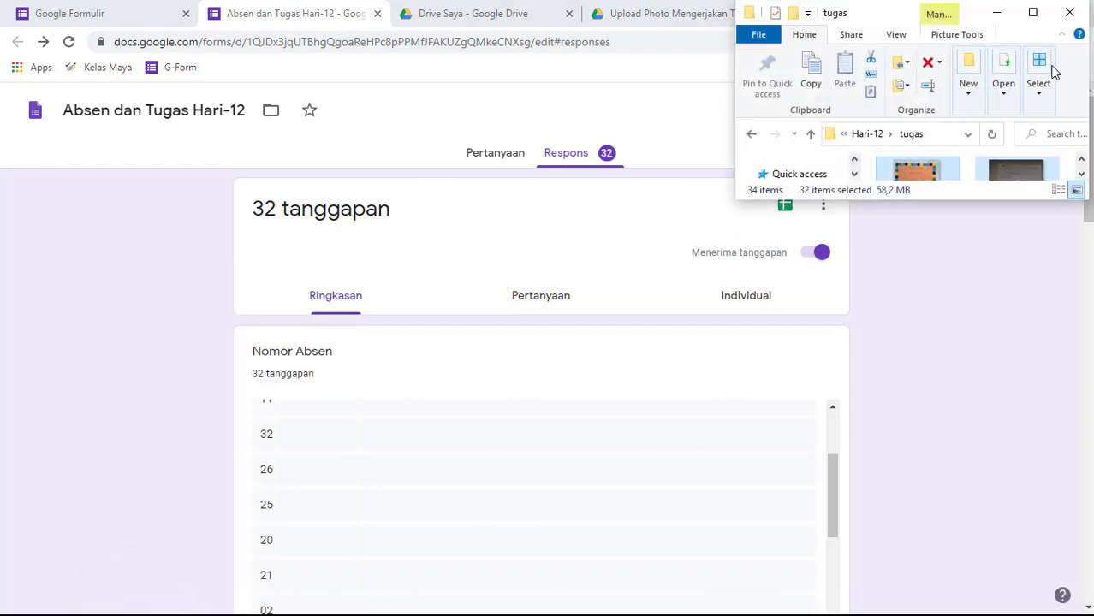
left_click(1032, 14)
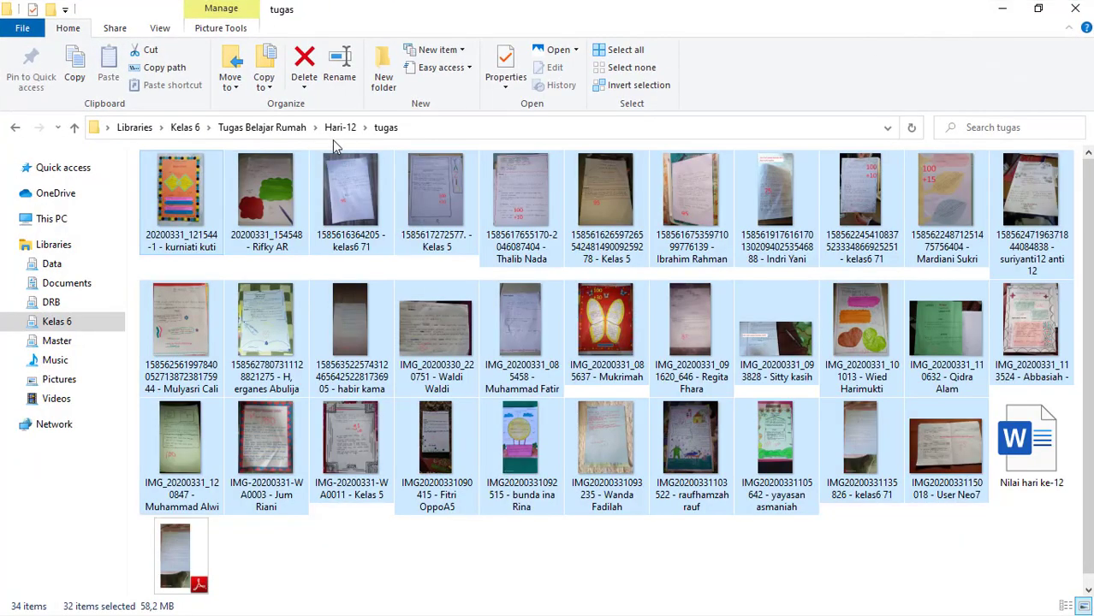
left_click(341, 127)
left_click(264, 127)
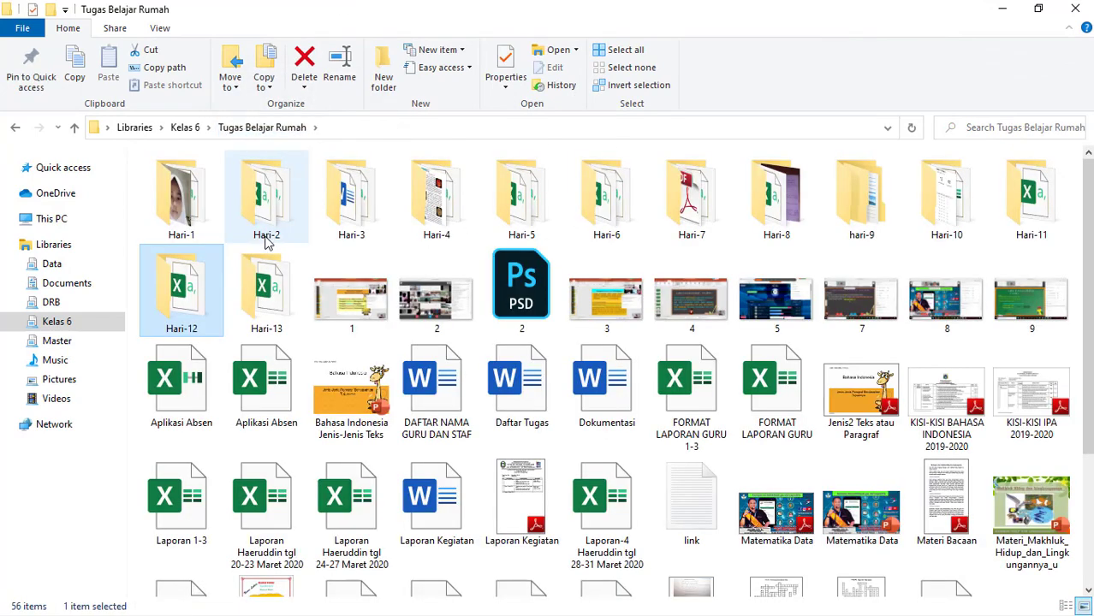
left_click_drag(274, 291, 276, 297)
double_click(275, 297)
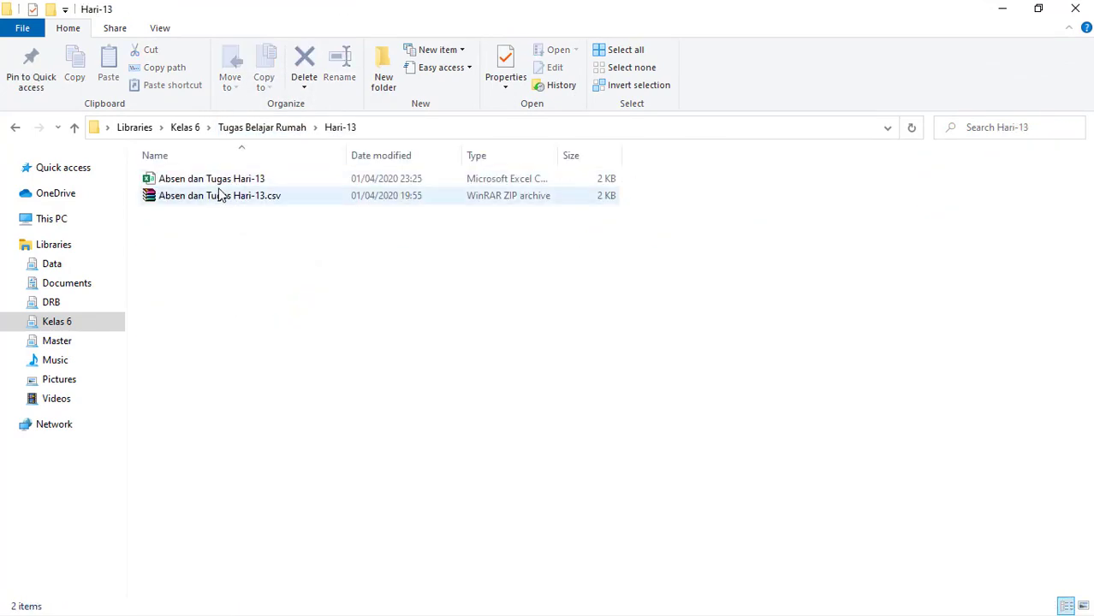
- Extract the Absen dan Tugas Hari-13.csv archive directly into the Hari-13 folder
right_click(225, 199)
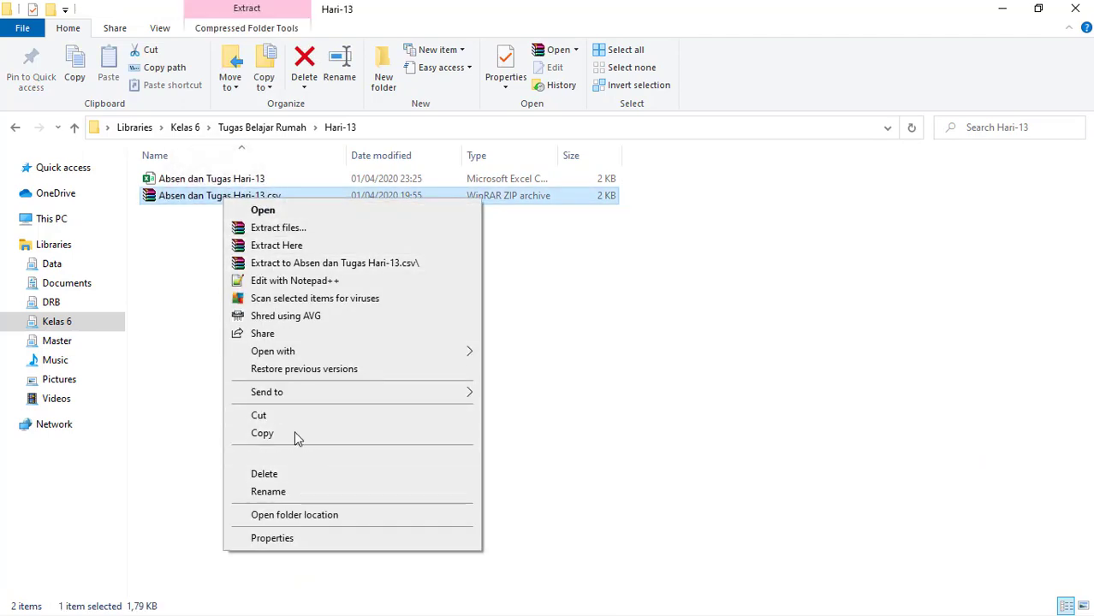
left_click(295, 255)
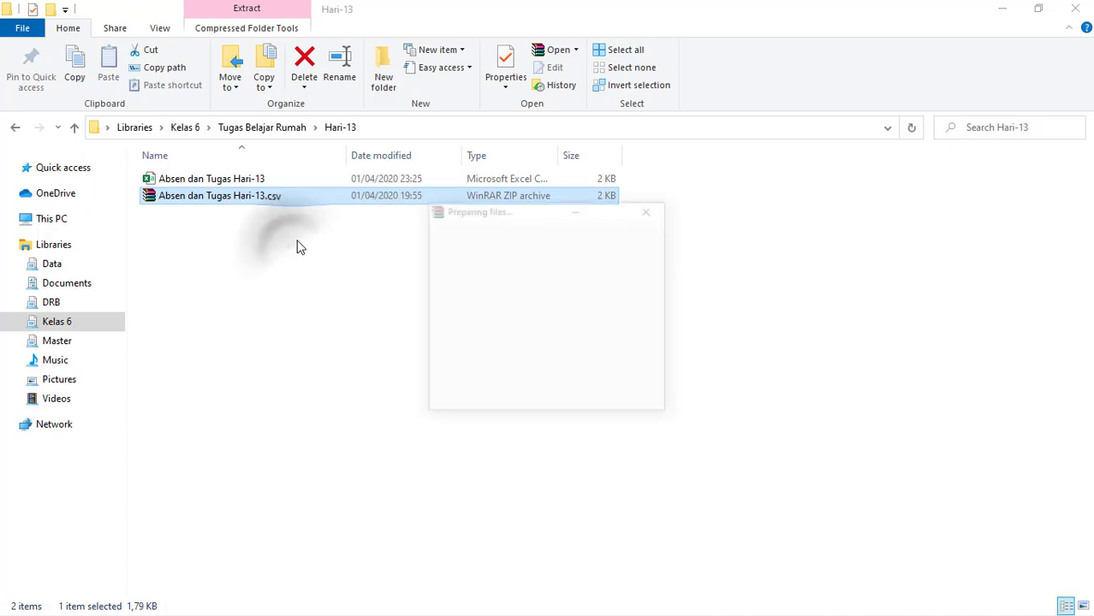
left_click(517, 399)
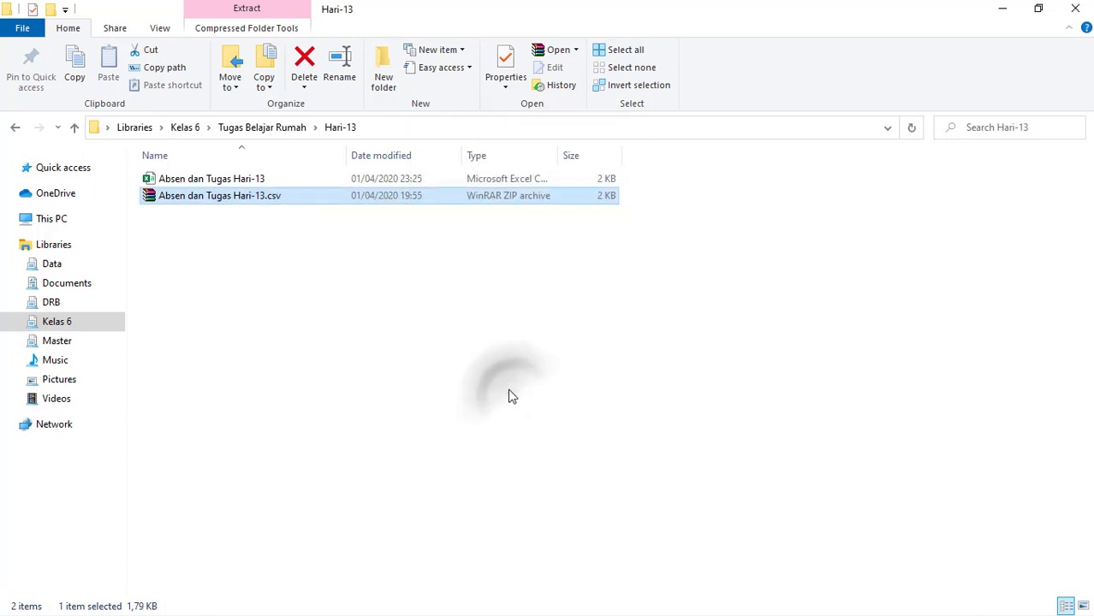
- Open the extracted Absen dan Tugas Hari-13 file in Excel and split column A at tabs and commas, with double quotes as text qualifier
double_click(195, 180)
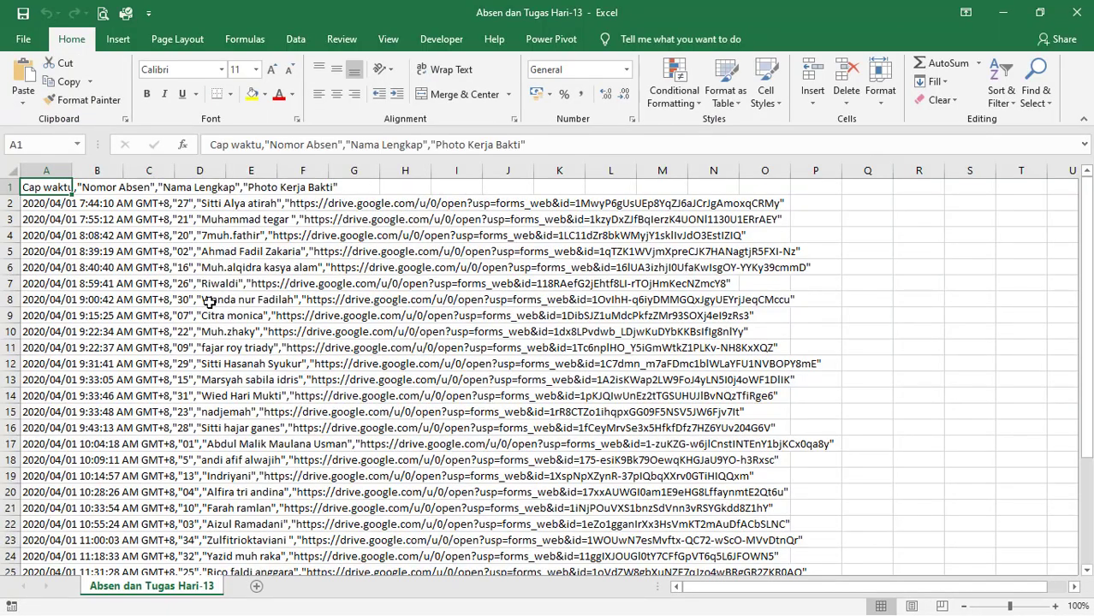
left_click(456, 299)
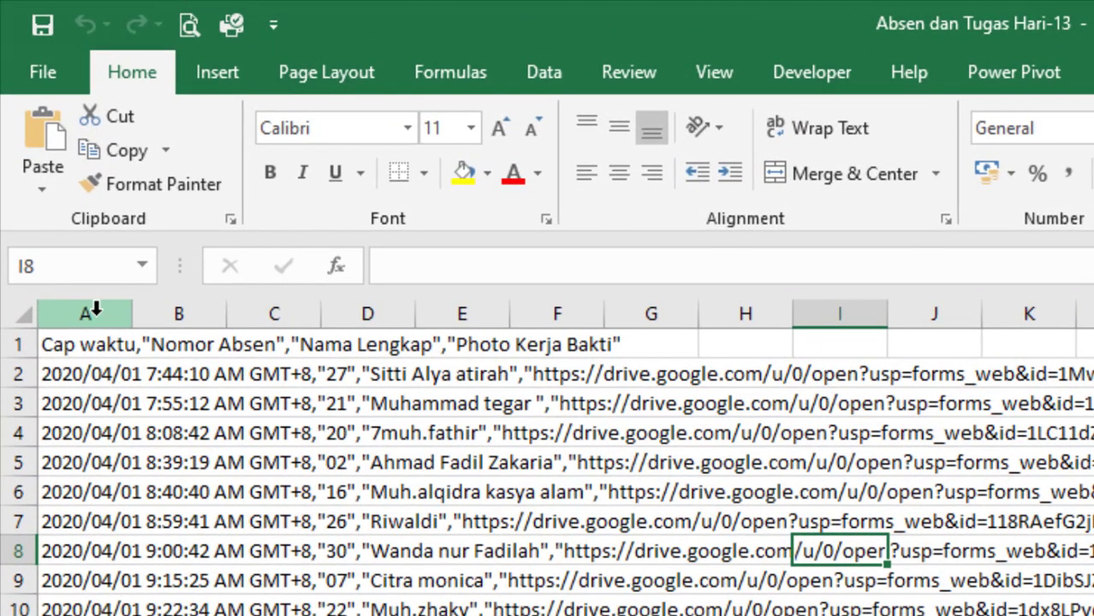
left_click(94, 314)
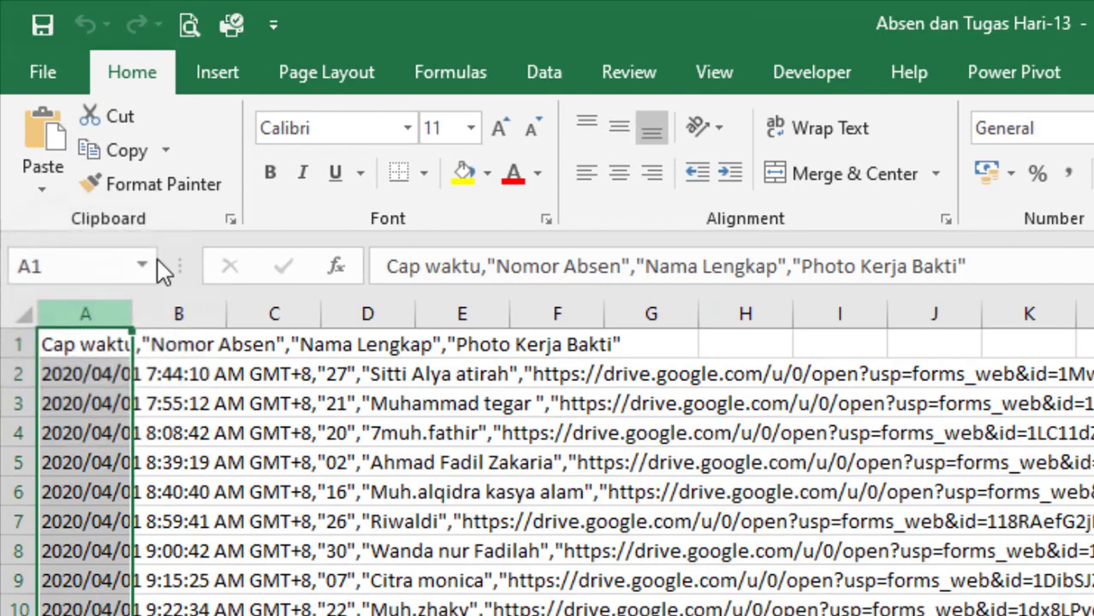
left_click(535, 74)
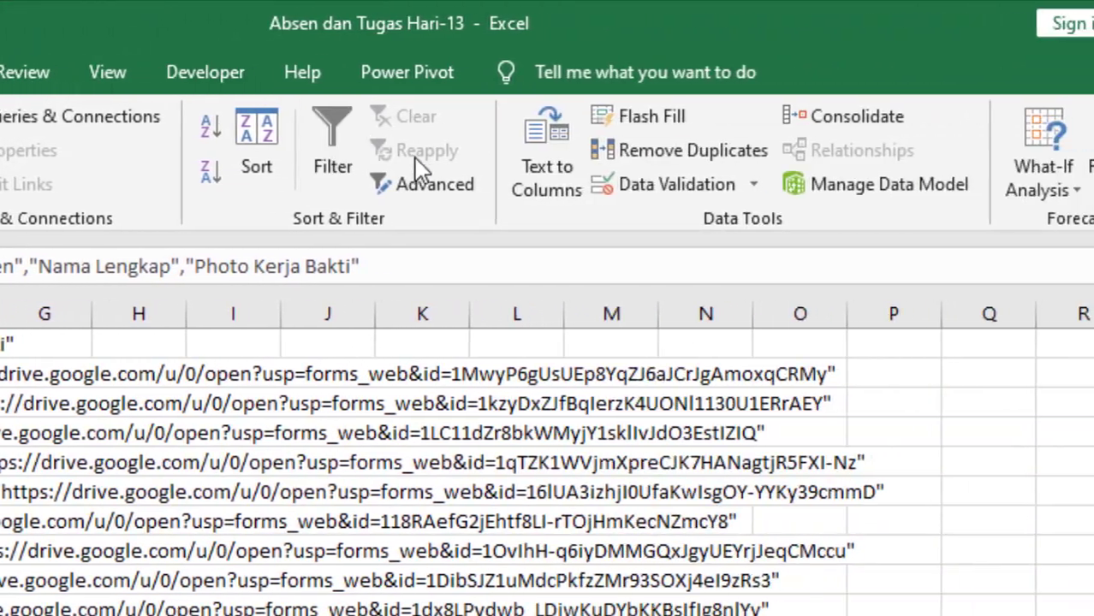
left_click(551, 149)
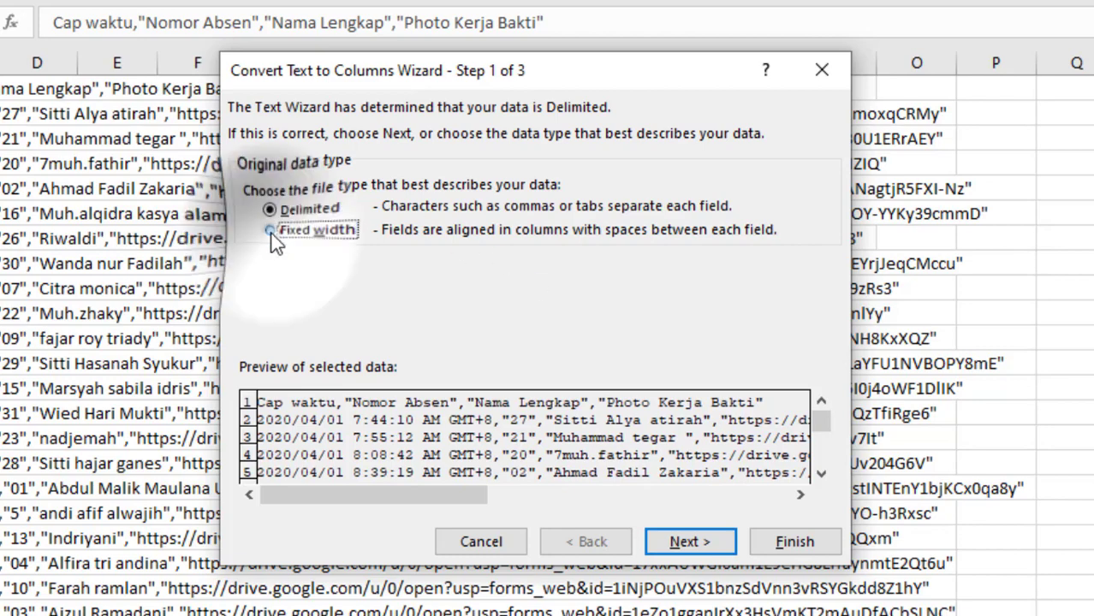
left_click(700, 555)
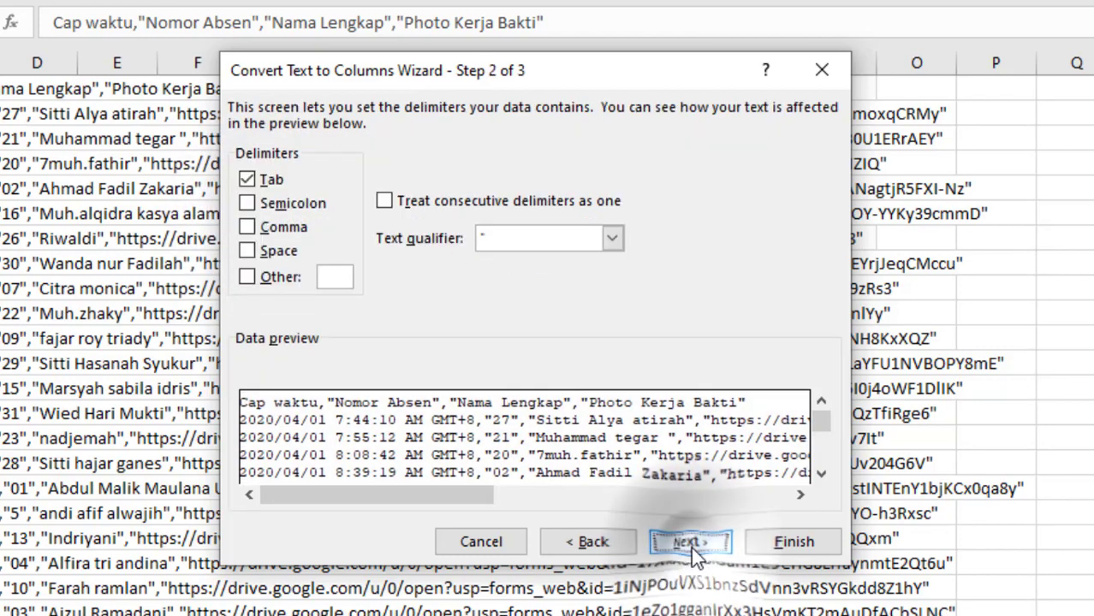
left_click(265, 228)
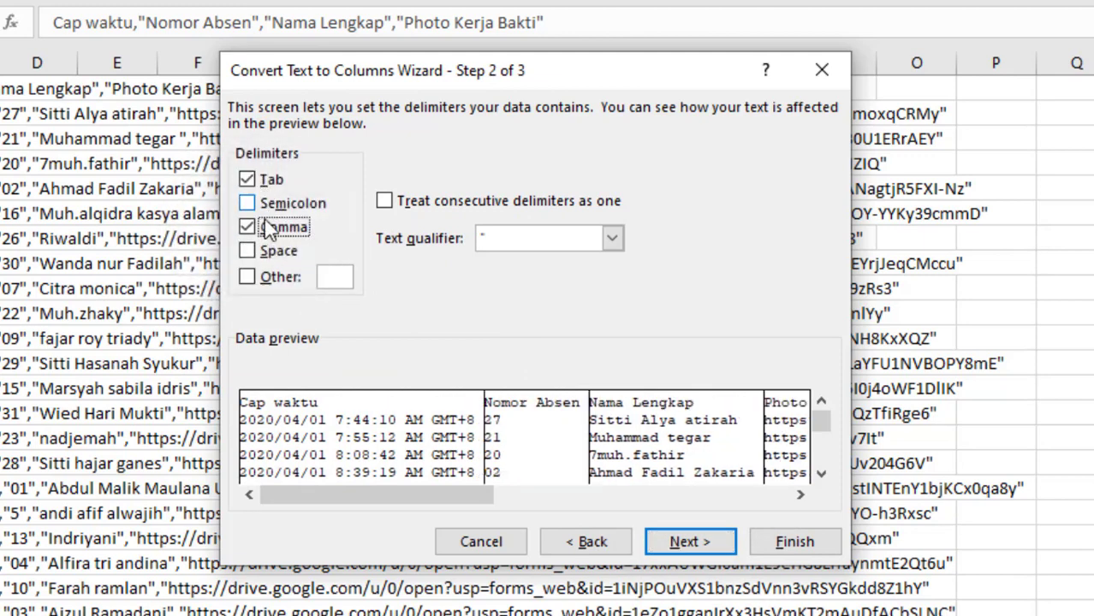
left_click(612, 239)
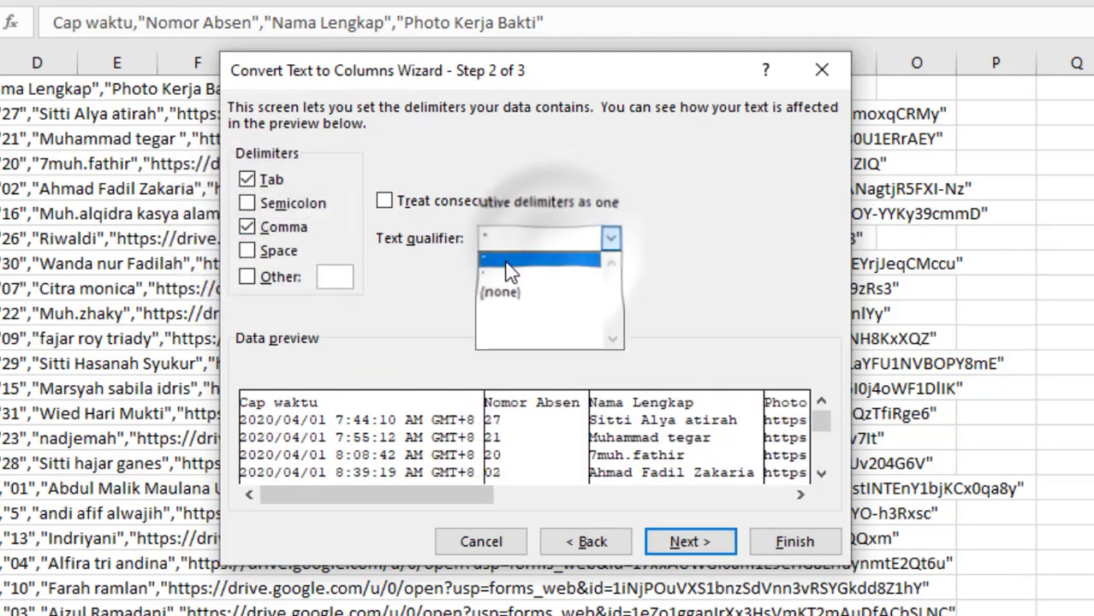
left_click(509, 257)
left_click(723, 542)
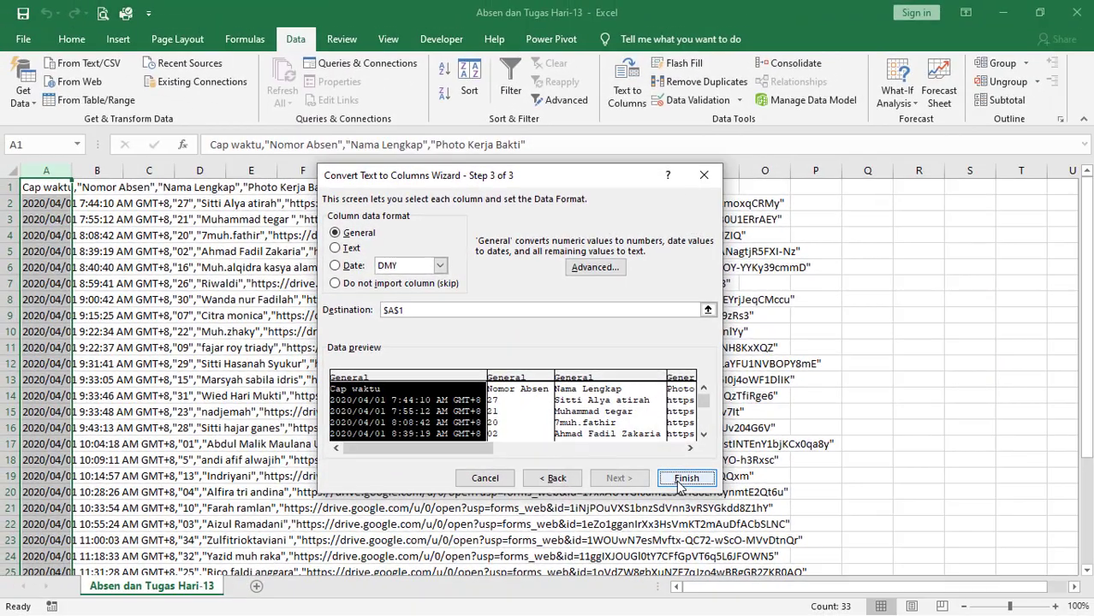
left_click(678, 483)
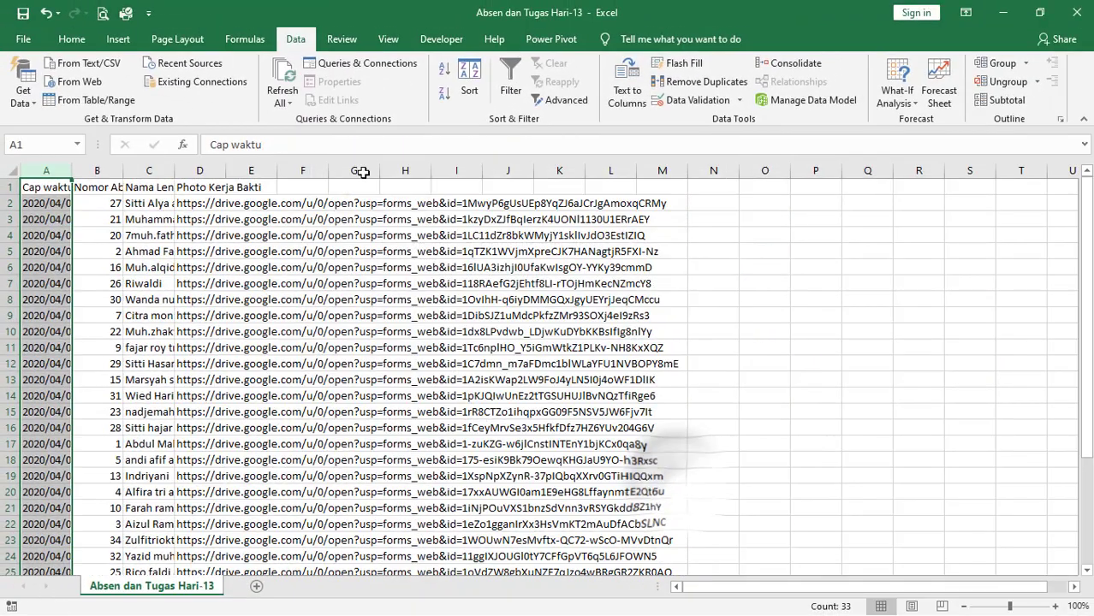
- Check the split response rows, switch to File Explorer and open the first Aplikasi Absen workbook in the Tugas Belajar Rumah folder
scroll(102, 343, "down", 5)
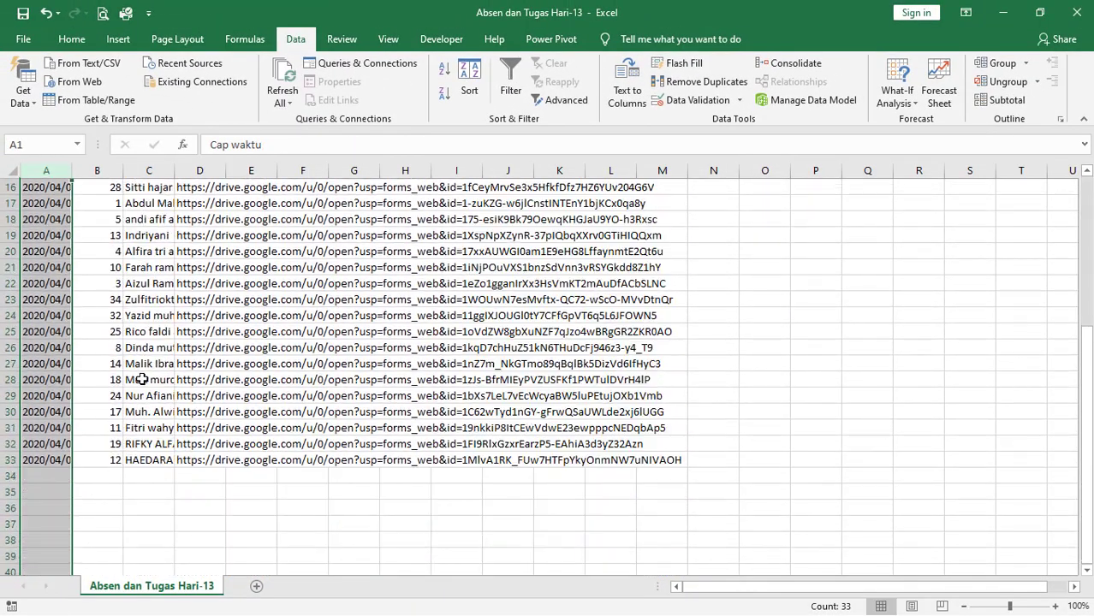
scroll(154, 372, "up", 5)
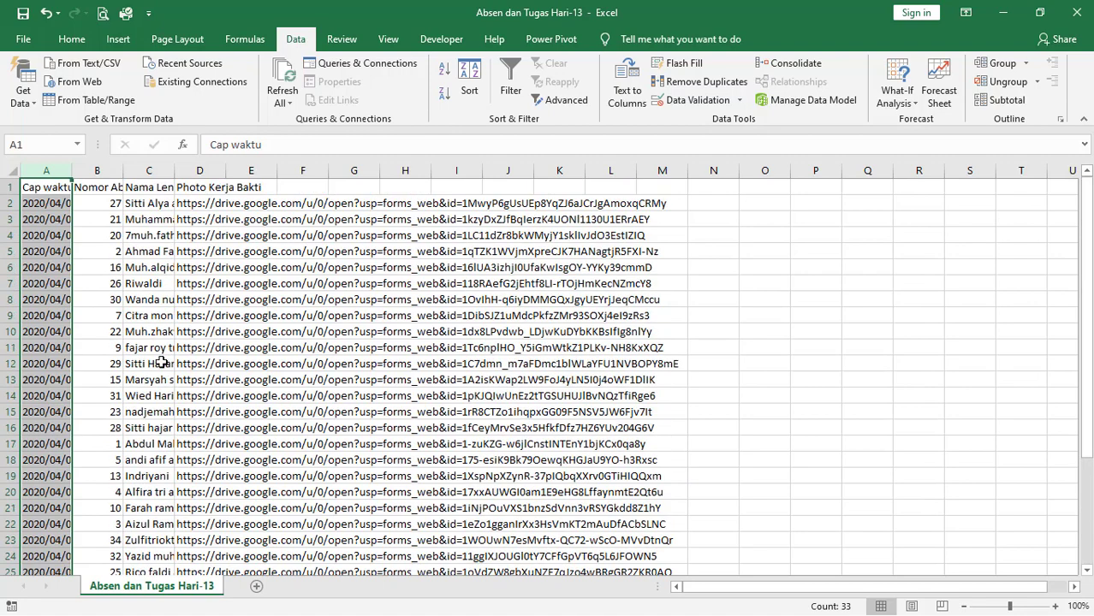
left_click(114, 202)
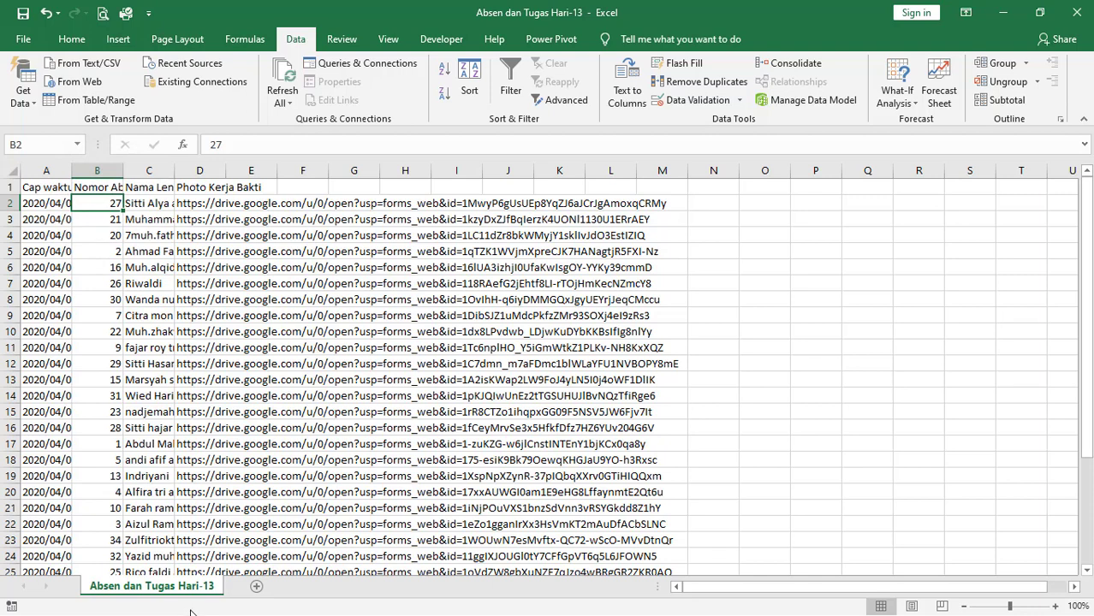
key("super")
left_click(135, 606)
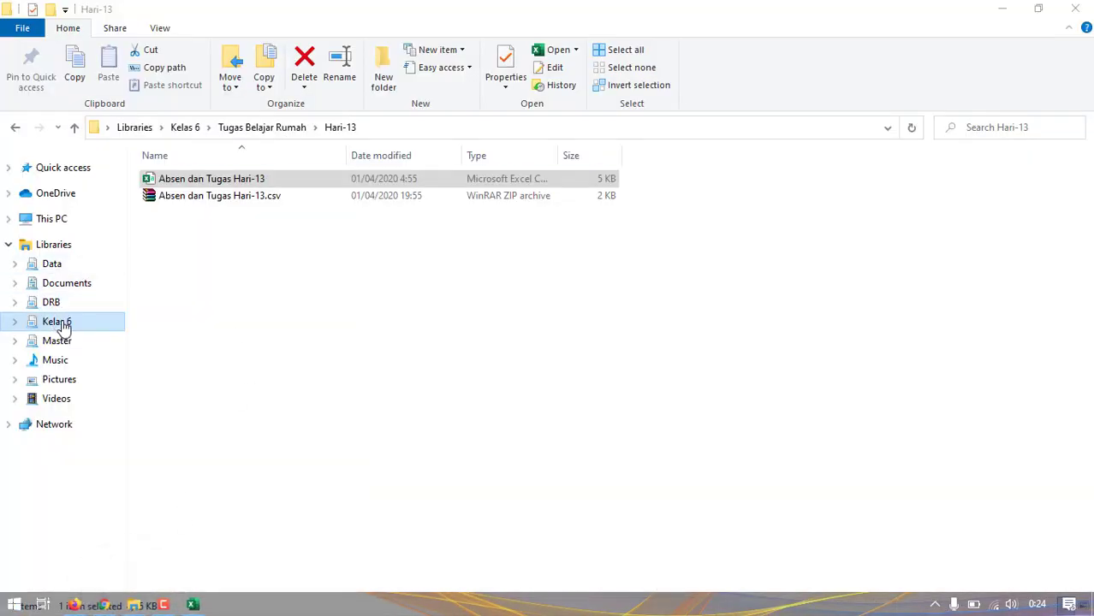
left_click(265, 127)
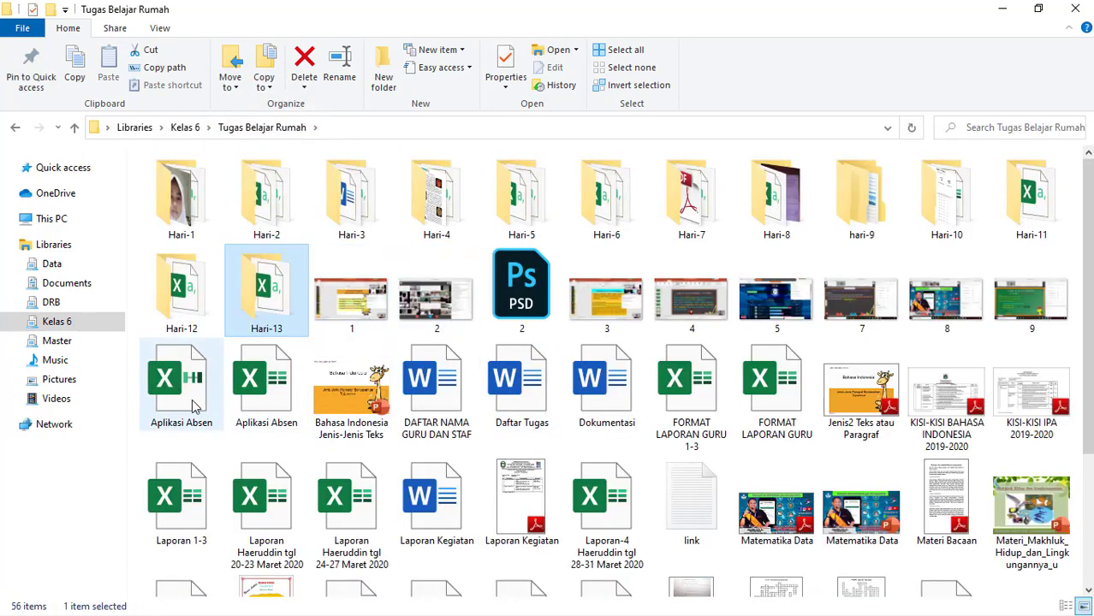
double_click(194, 394)
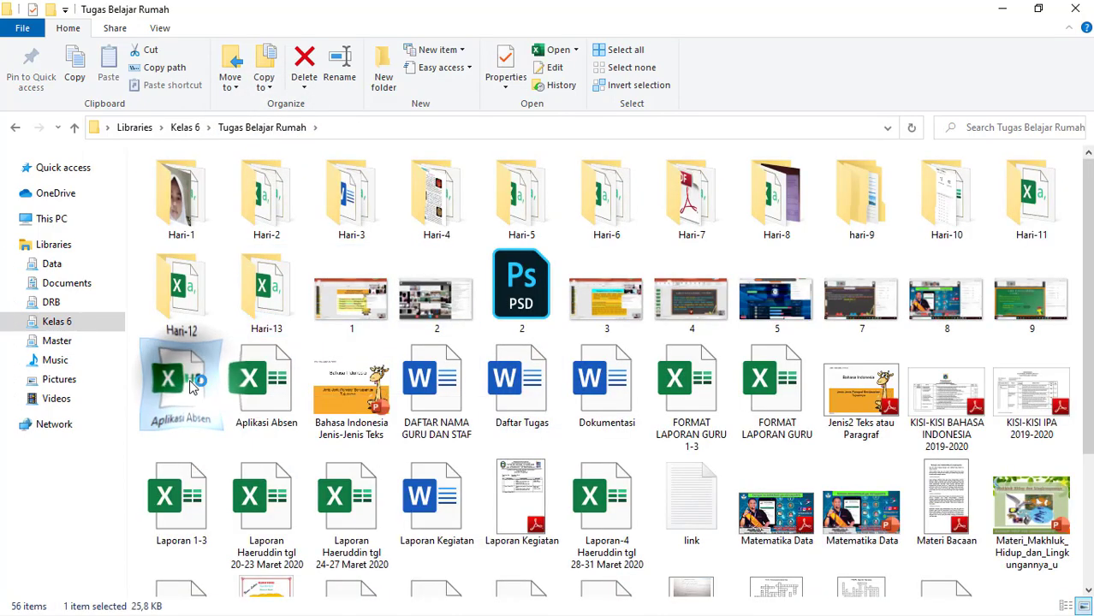
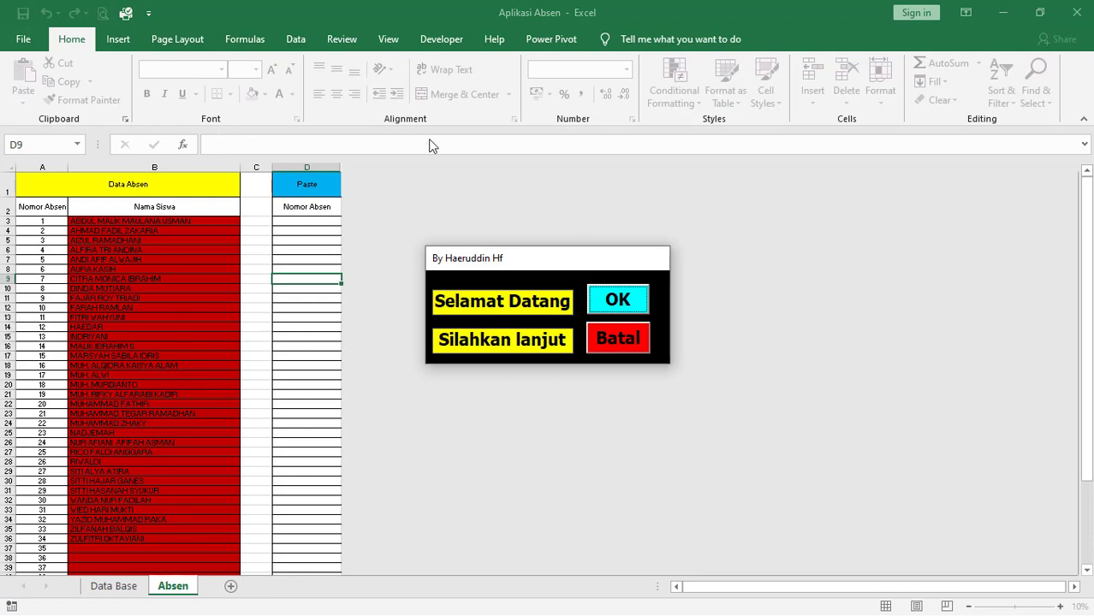
- Continue past the welcome dialog and open the Data Base sheet of the attendance workbook
left_click(610, 301)
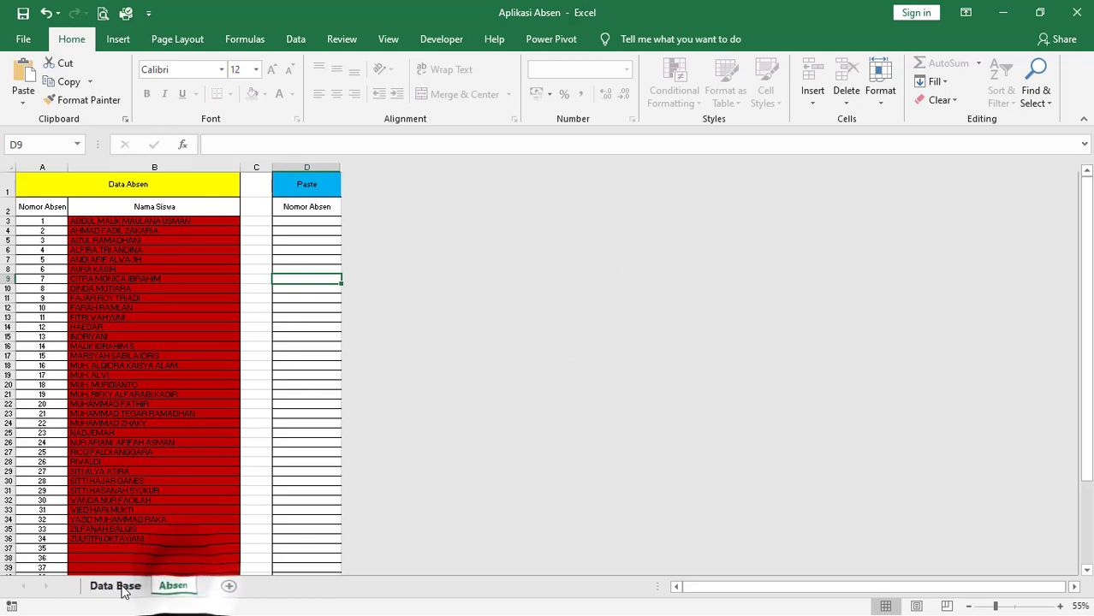
left_click(101, 588)
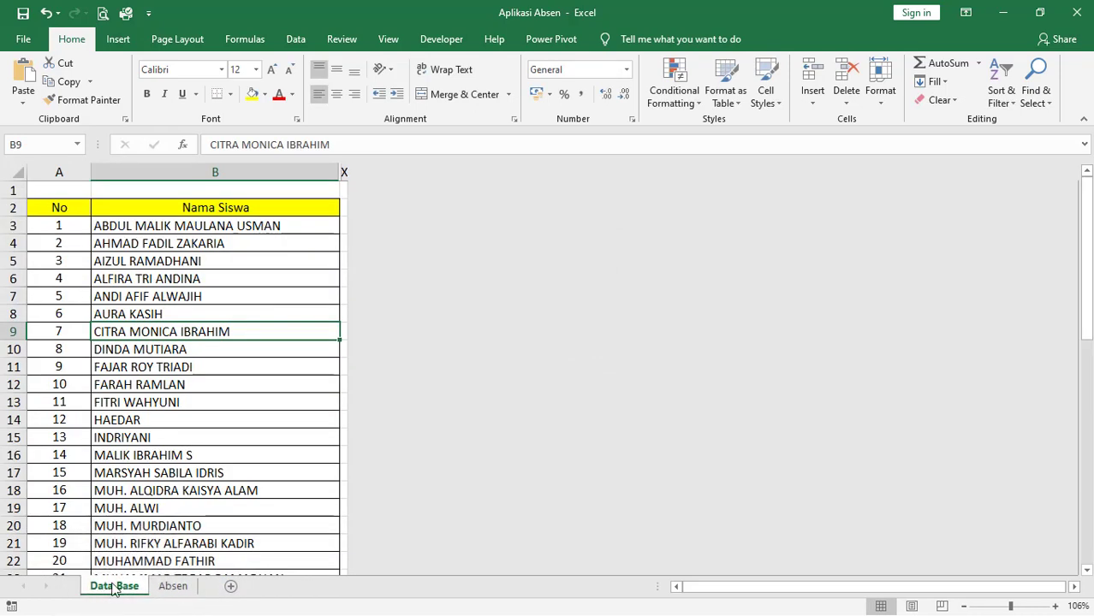
- Examine the numbered student list under Nama Siswa in the Data Base sheet, from the first name to the last
left_click(147, 240)
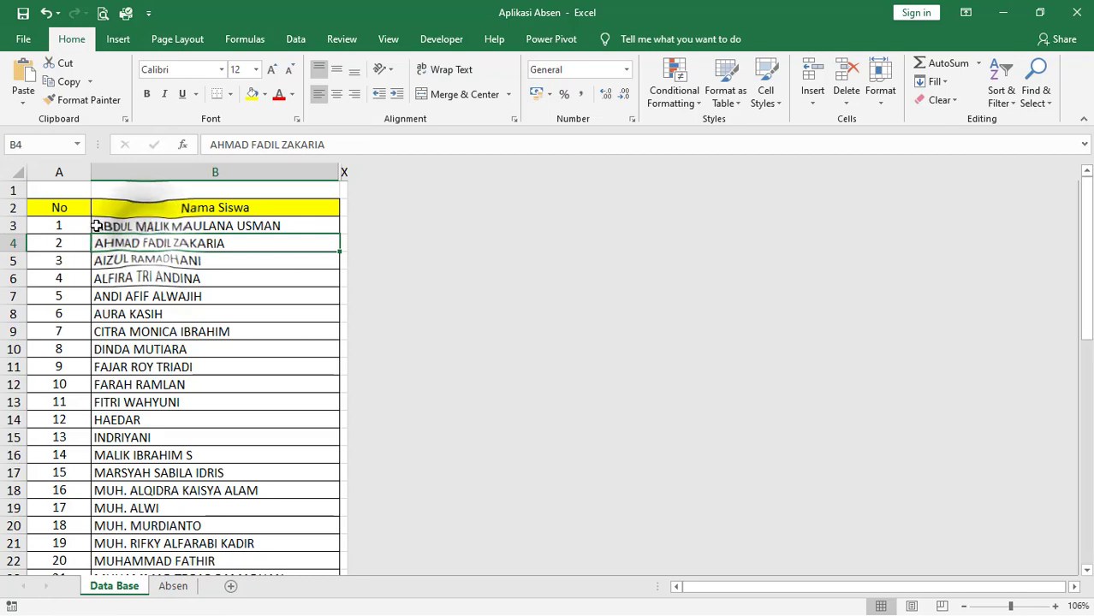
left_click(98, 226)
left_click(152, 242)
scroll(55, 287, "down", 11)
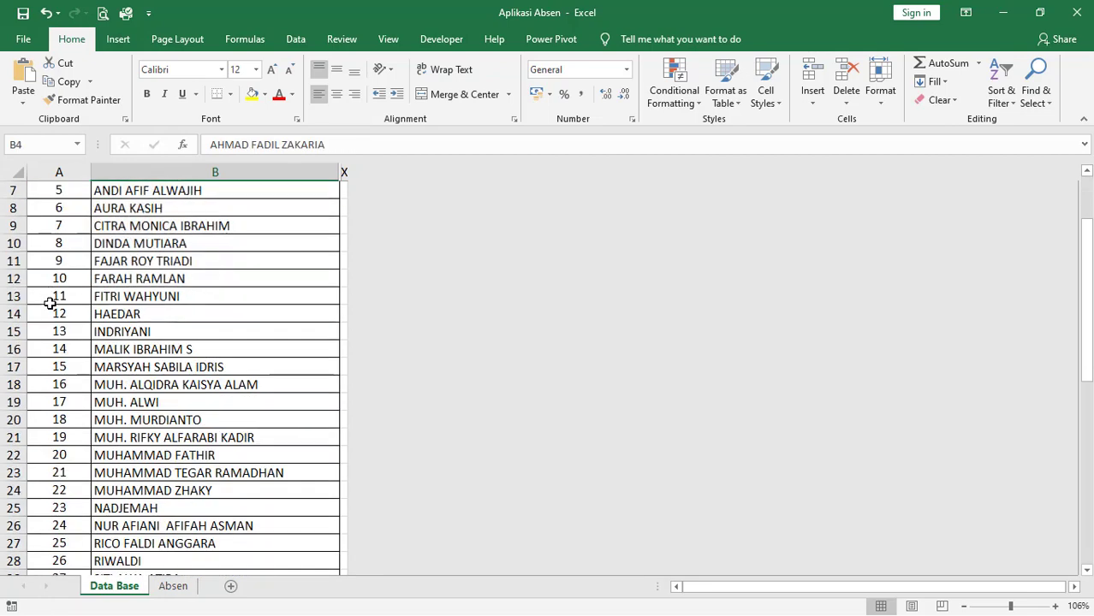
scroll(67, 436, "up", 11)
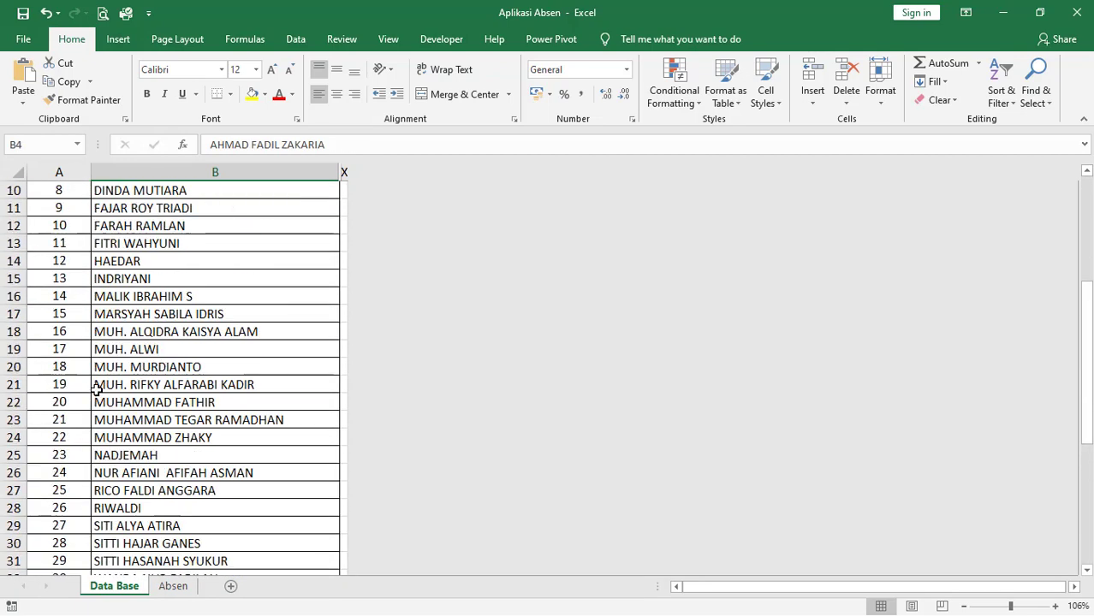
left_click(137, 226)
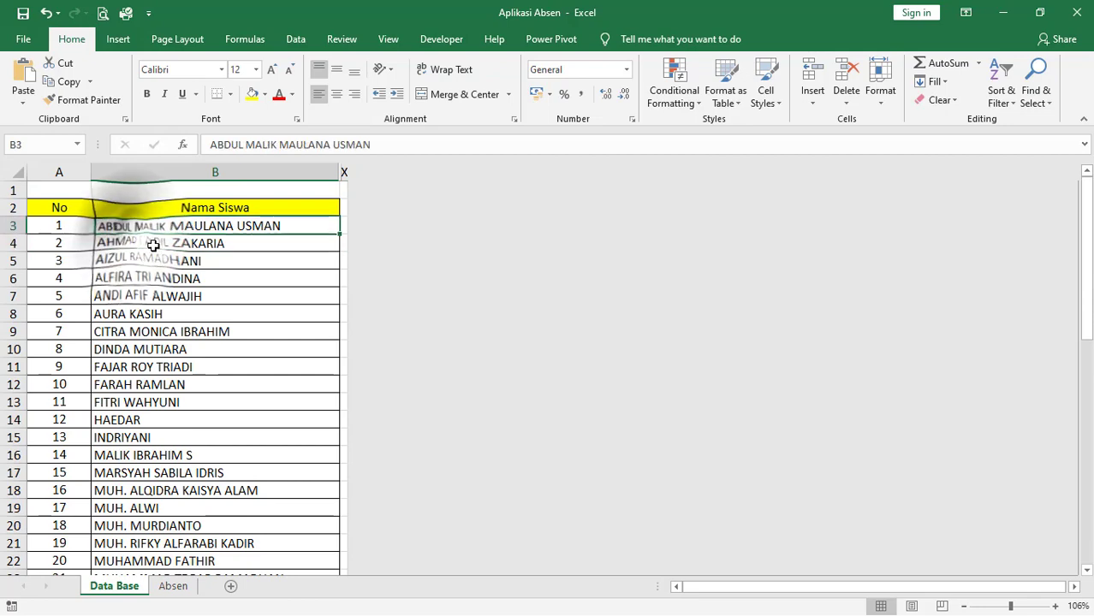
left_click(164, 244)
left_click(176, 264)
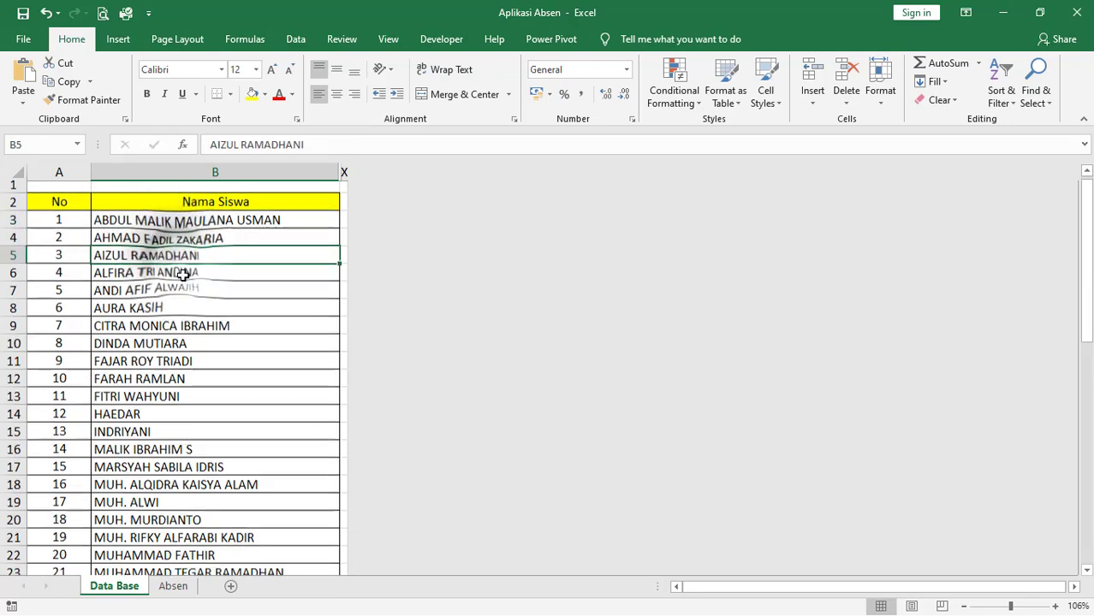
scroll(197, 300, "down", 7)
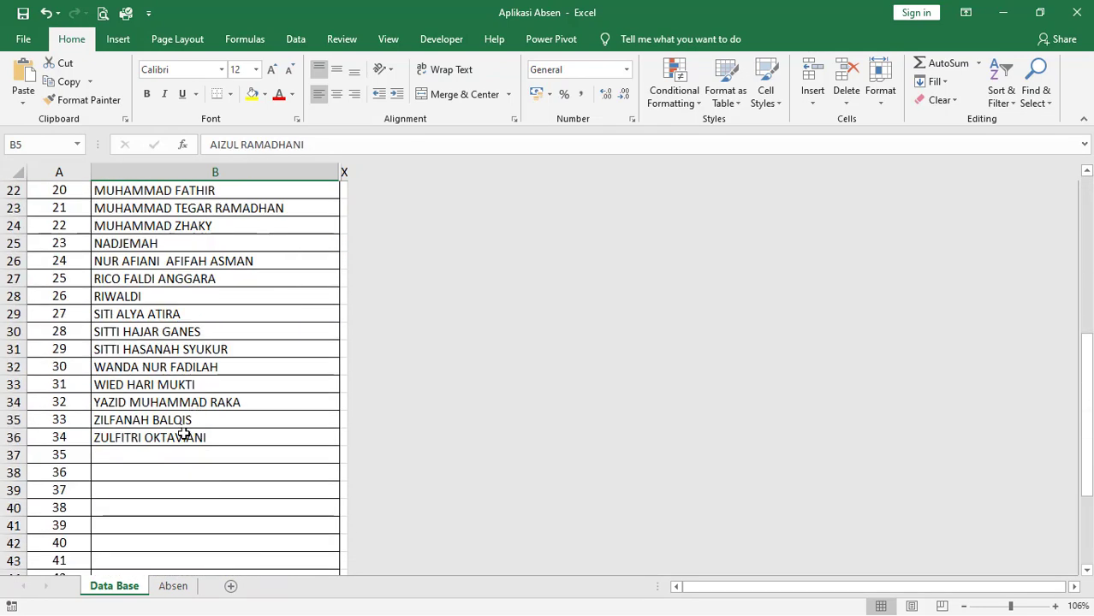
left_click(184, 434)
scroll(221, 421, "up", 7)
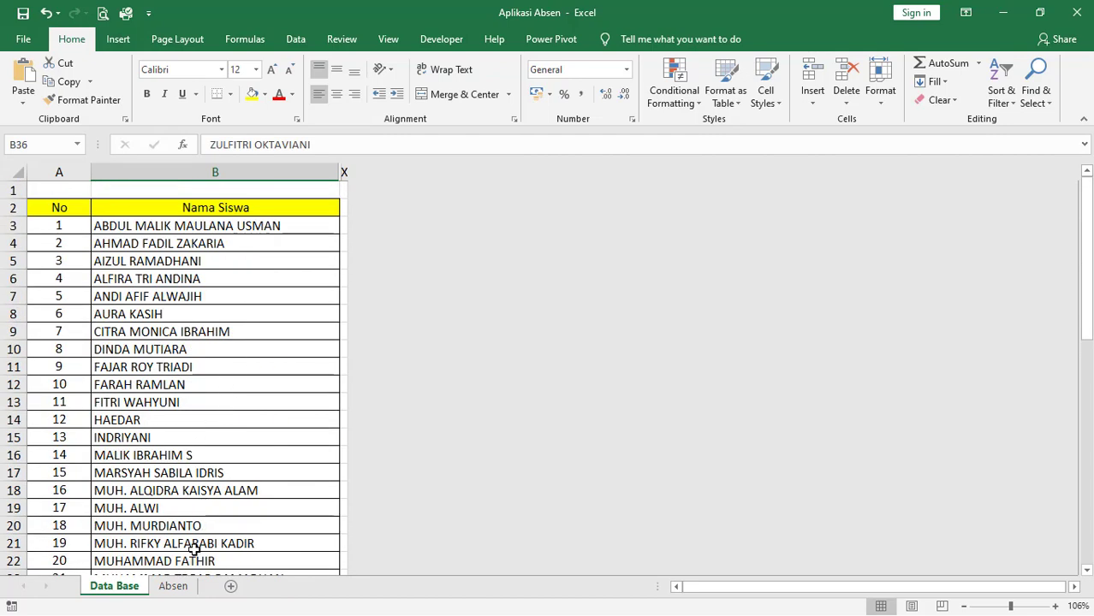
- Return to the Absen sheet, and switch to the Absen dan Tugas Hari-13 workbook
left_click(187, 586)
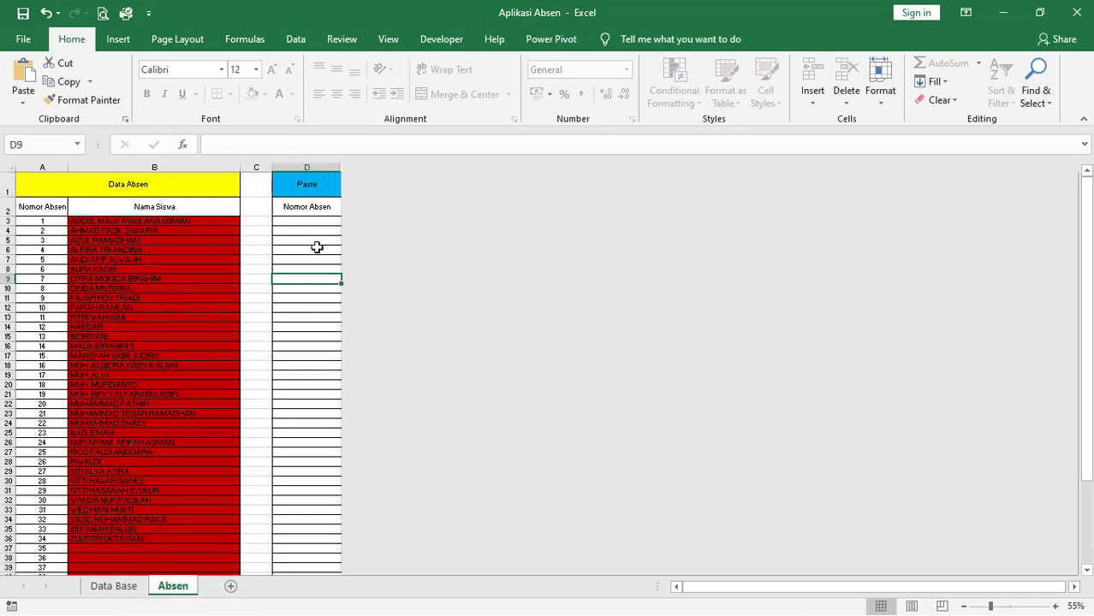
key("super")
left_click(194, 608)
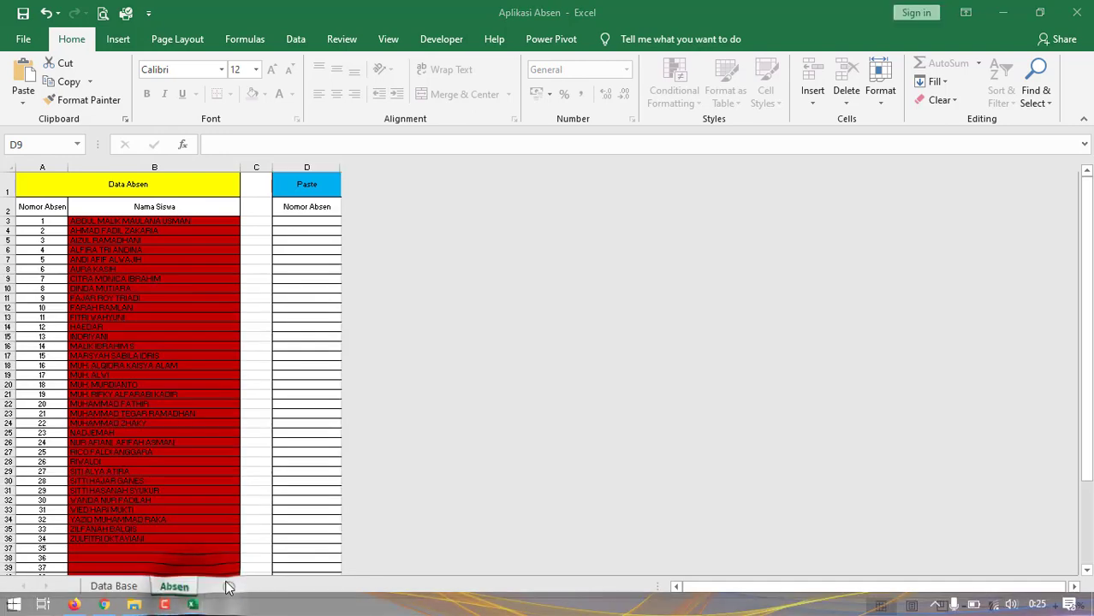
left_click(194, 609)
left_click(166, 523)
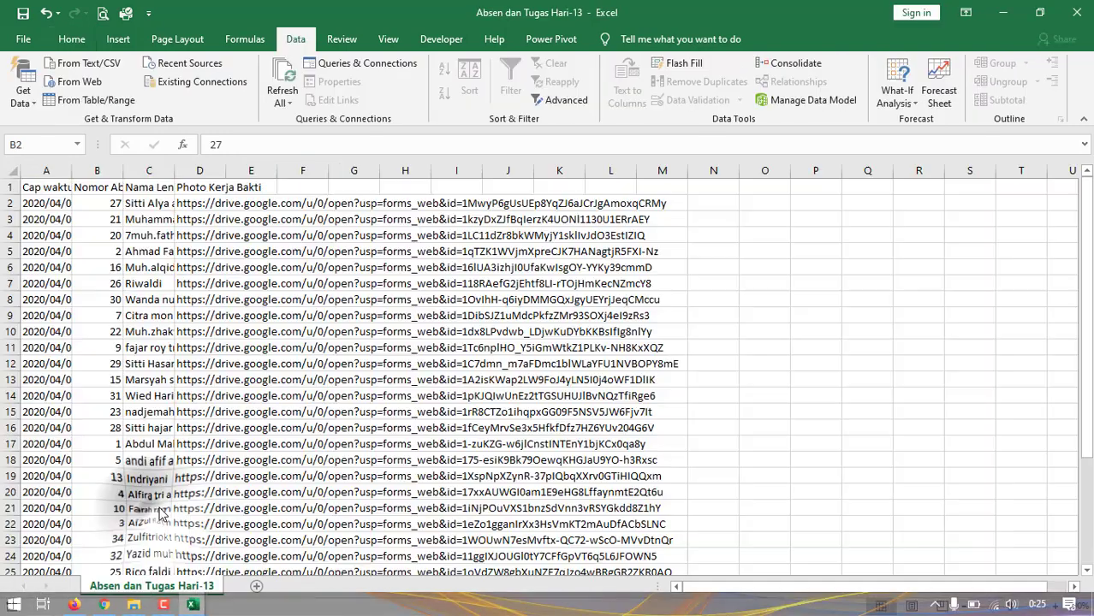
- Copy the attendance numbers in cells B2:B33 of the Absen dan Tugas Hari-13 sheet
left_click(143, 362)
left_click_drag(98, 203, 107, 537)
key("ctrl+c")
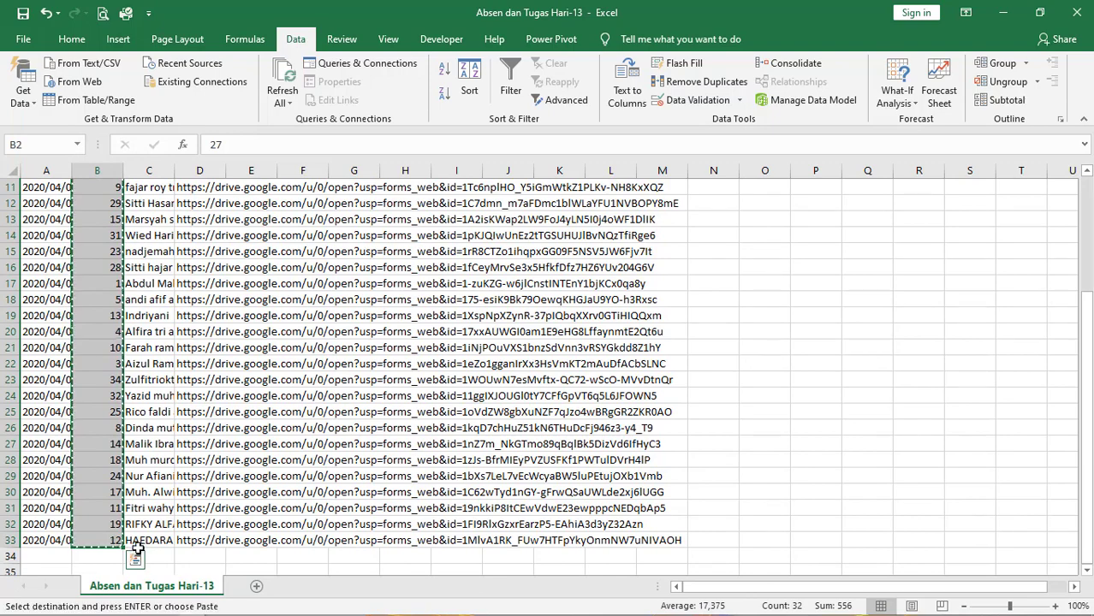
right_click(107, 304)
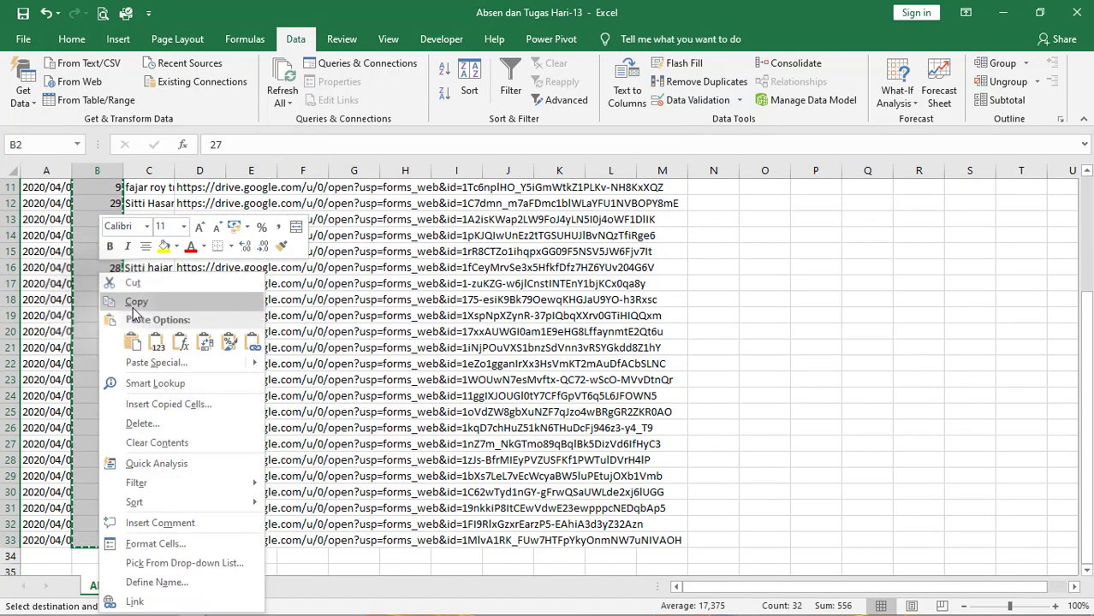
key("Escape")
scroll(107, 305, "up", 4)
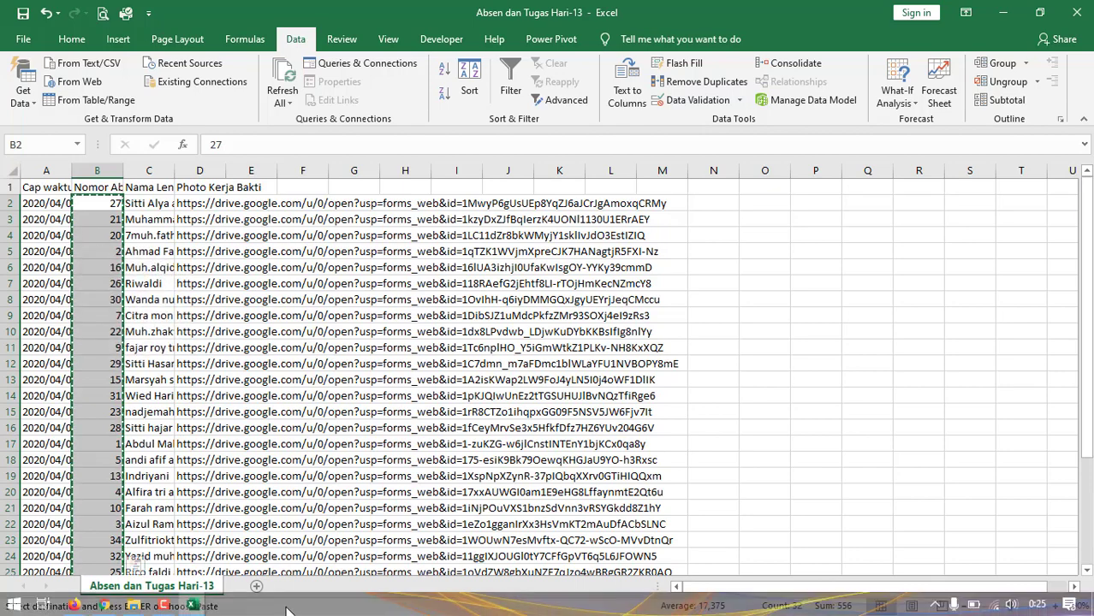
- Switch to the Aplikasi Absen workbook and paste the copied attendance numbers as values from cell D3 of the Absen sheet
left_click(191, 606)
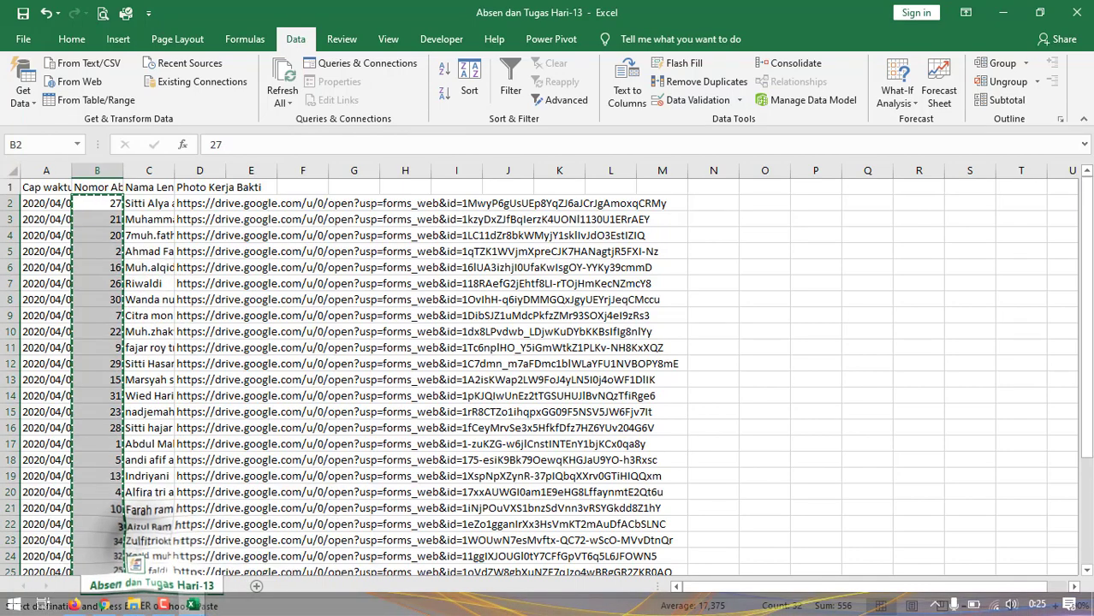
left_click(291, 531)
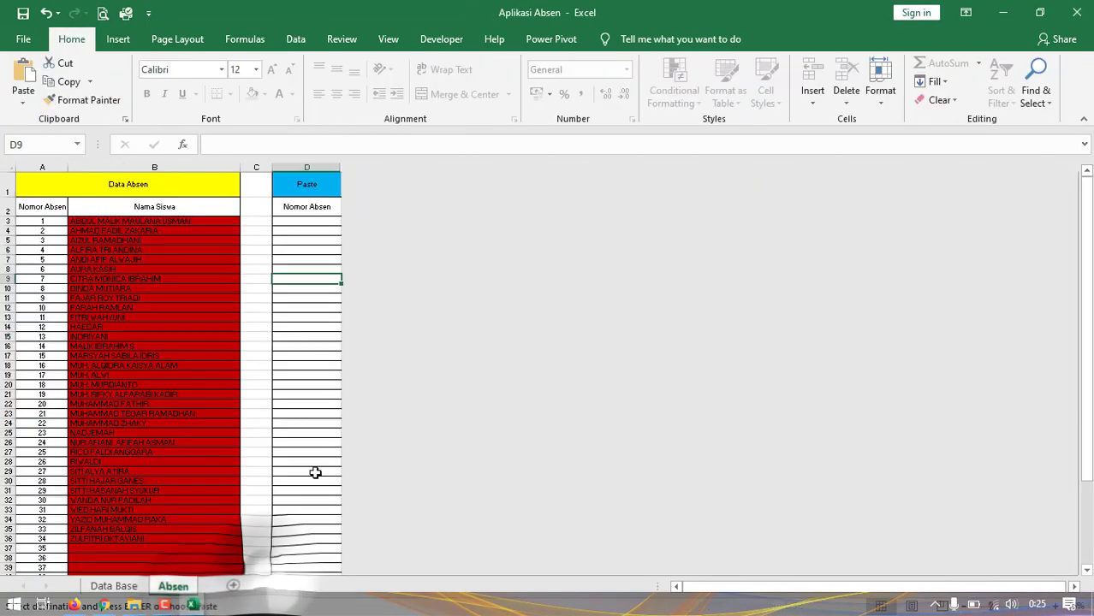
left_click(291, 222)
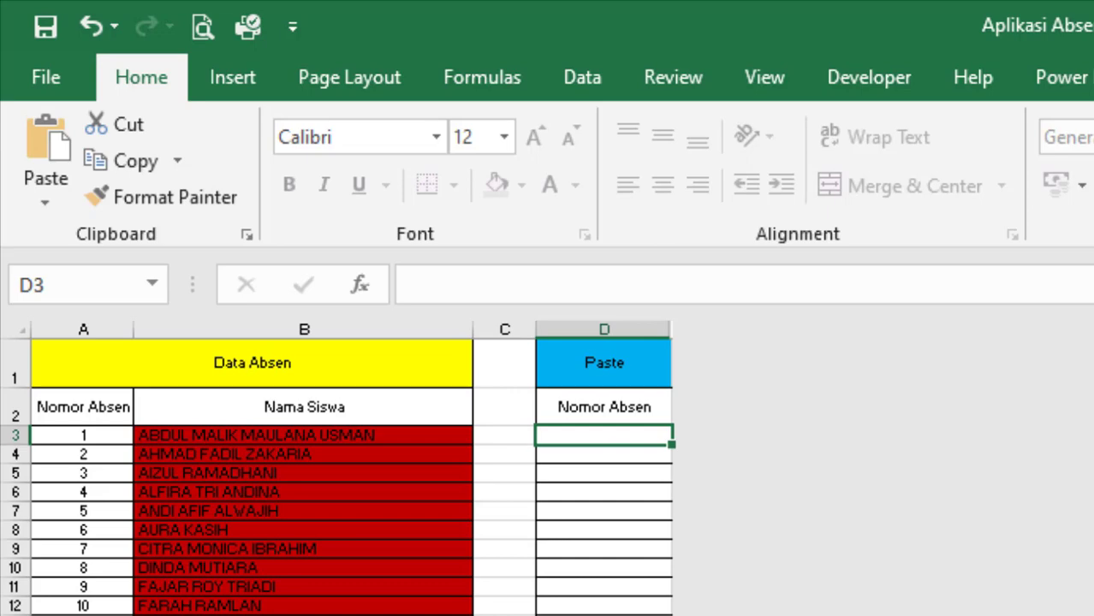
left_click(586, 474)
left_click(588, 432)
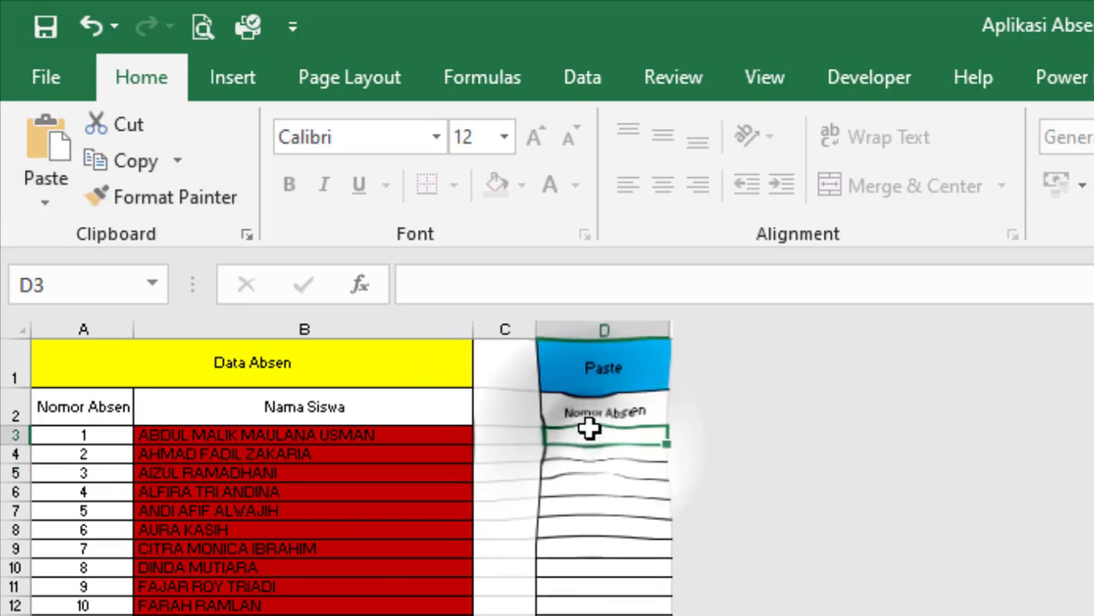
left_click(52, 204)
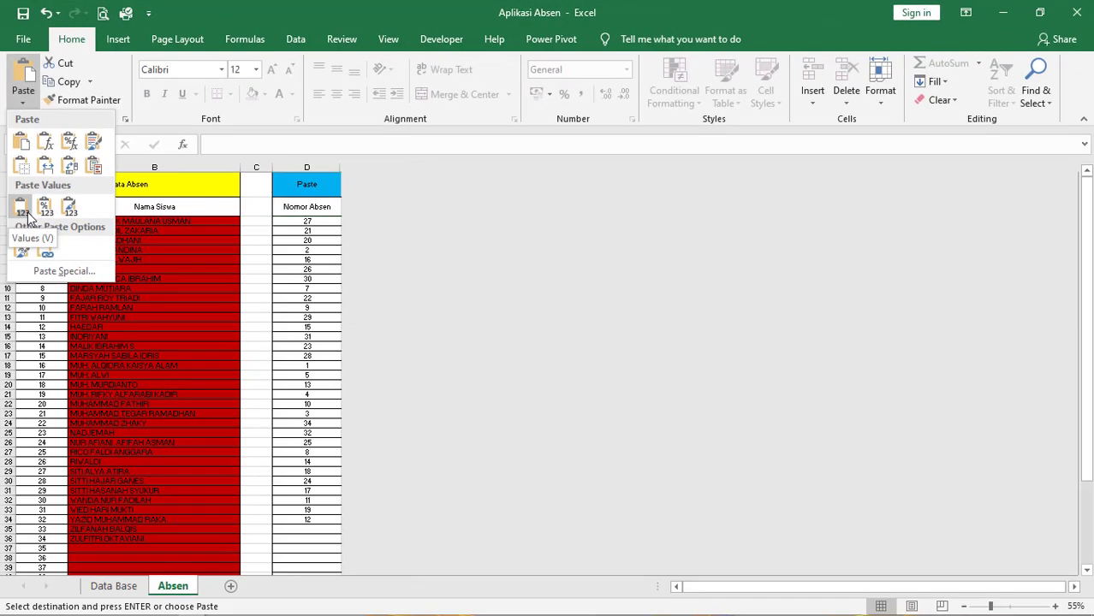
left_click(21, 208)
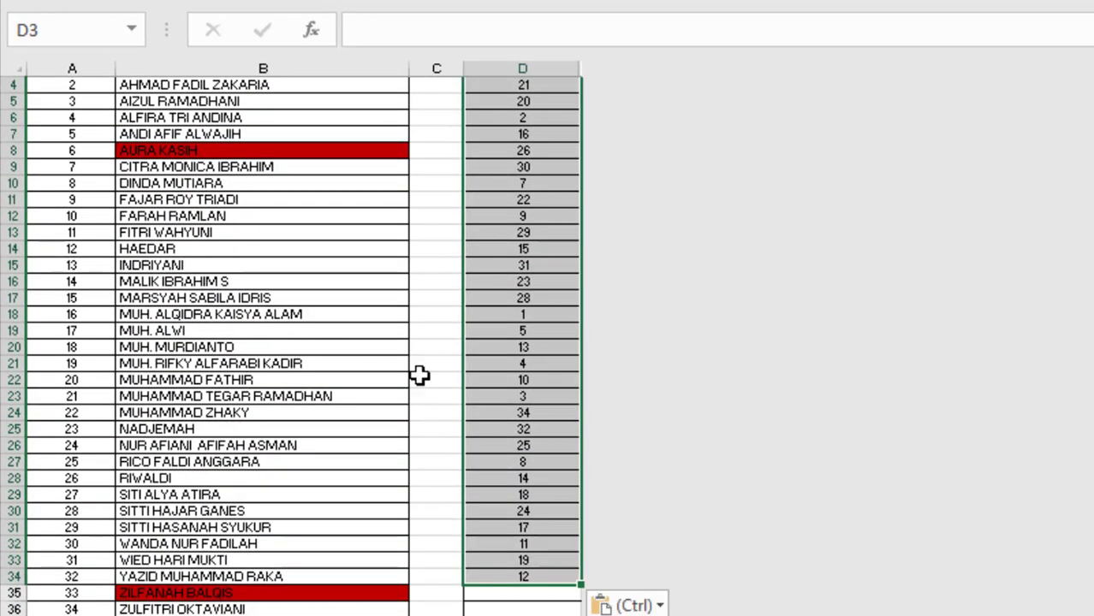
- Compare the student name fills in column B, down to row 36, with the pasted numbers in column D
scroll(431, 400, "up", 1)
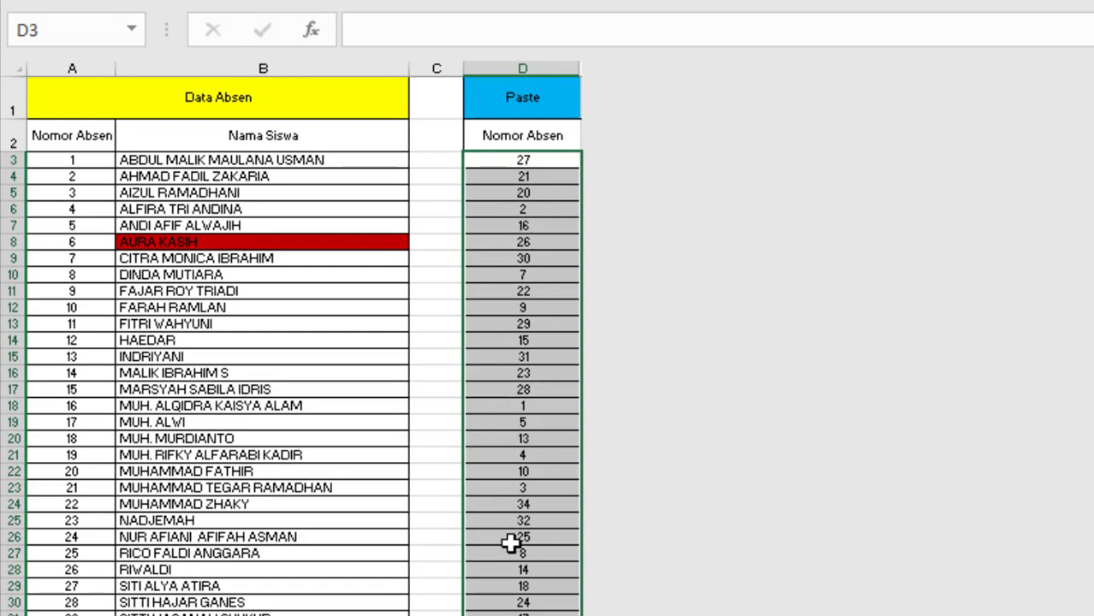
scroll(240, 599, "up", 2)
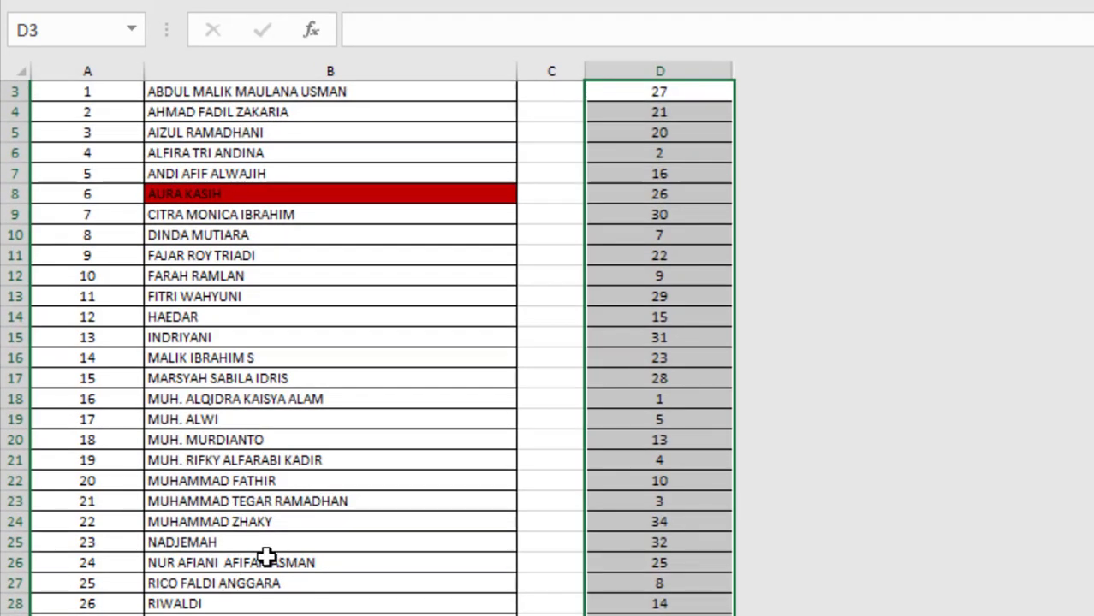
scroll(263, 557, "down", 4)
left_click(307, 522)
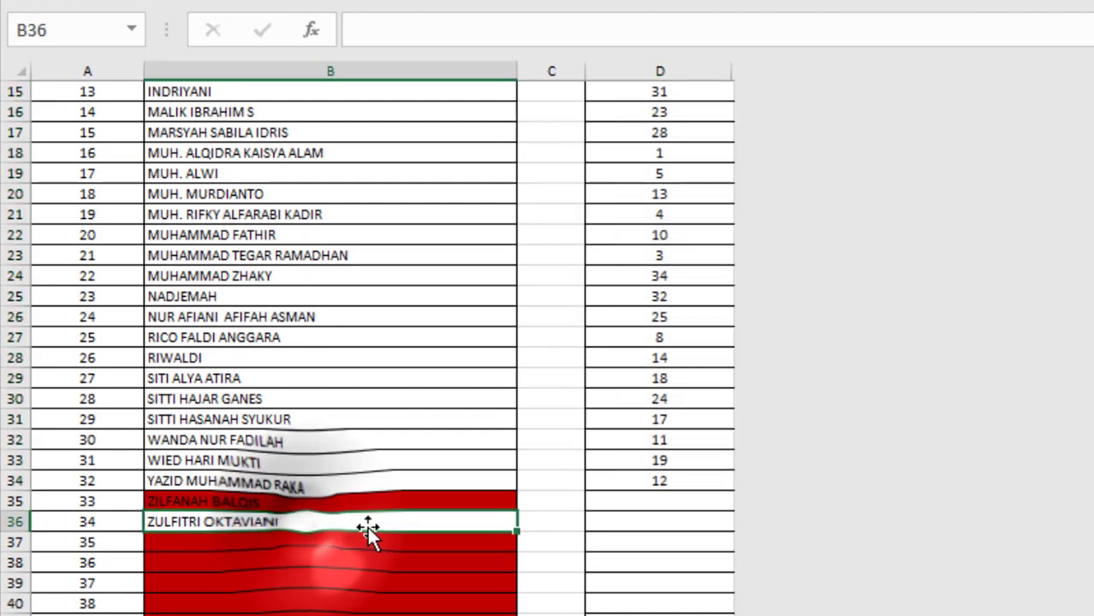
scroll(366, 507, "up", 3)
scroll(366, 494, "up", 2)
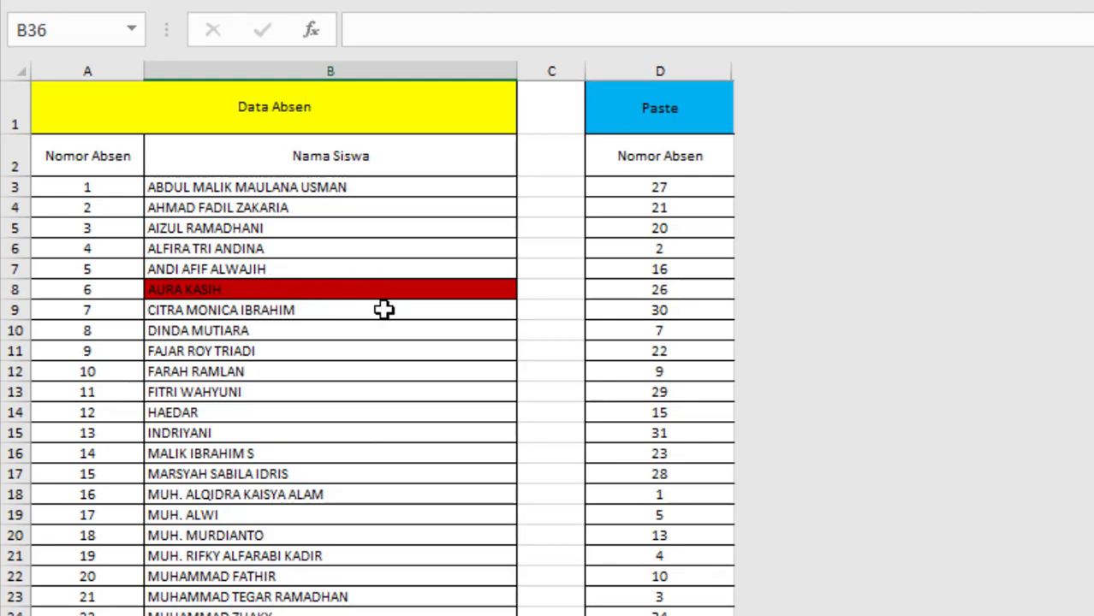
- Examine the red-filled student names in B8 and B35 to identify who has not submitted attendance
scroll(384, 310, "down", 1)
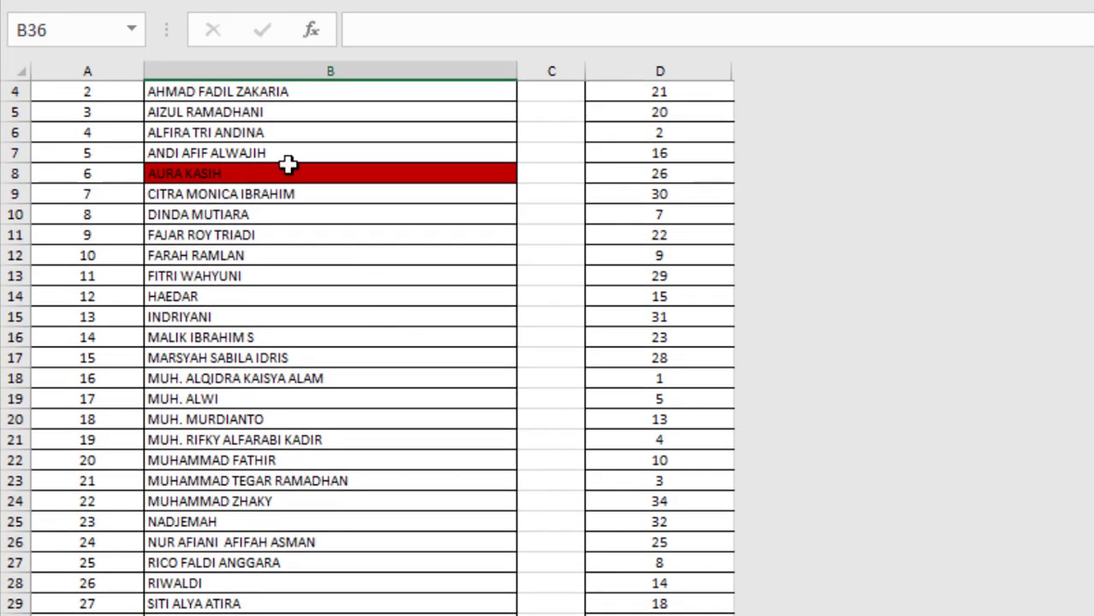
left_click(284, 168)
scroll(320, 240, "down", 2)
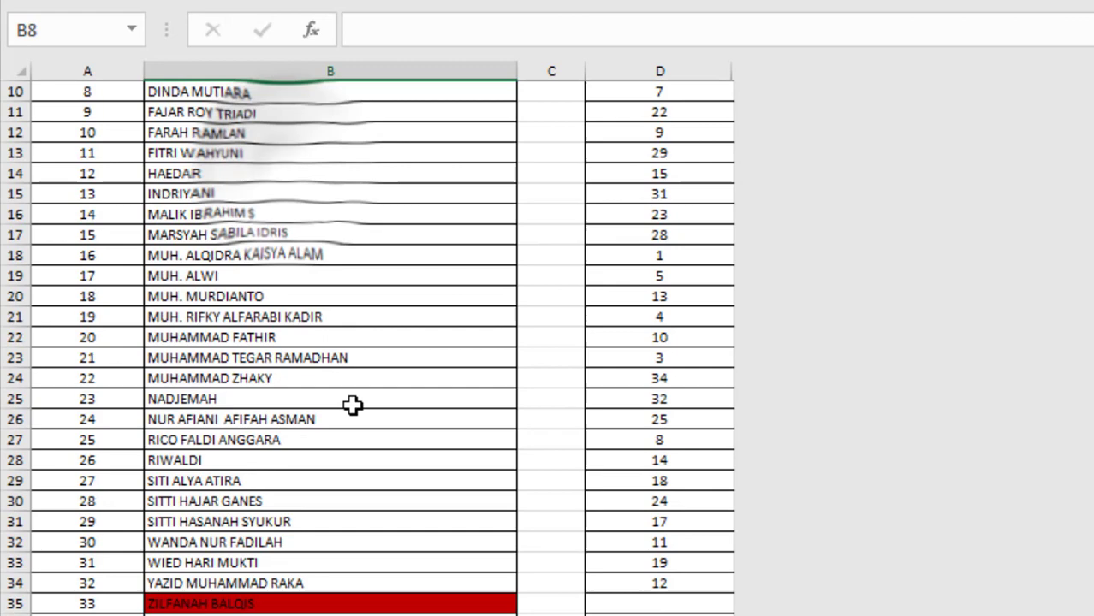
left_click(234, 603)
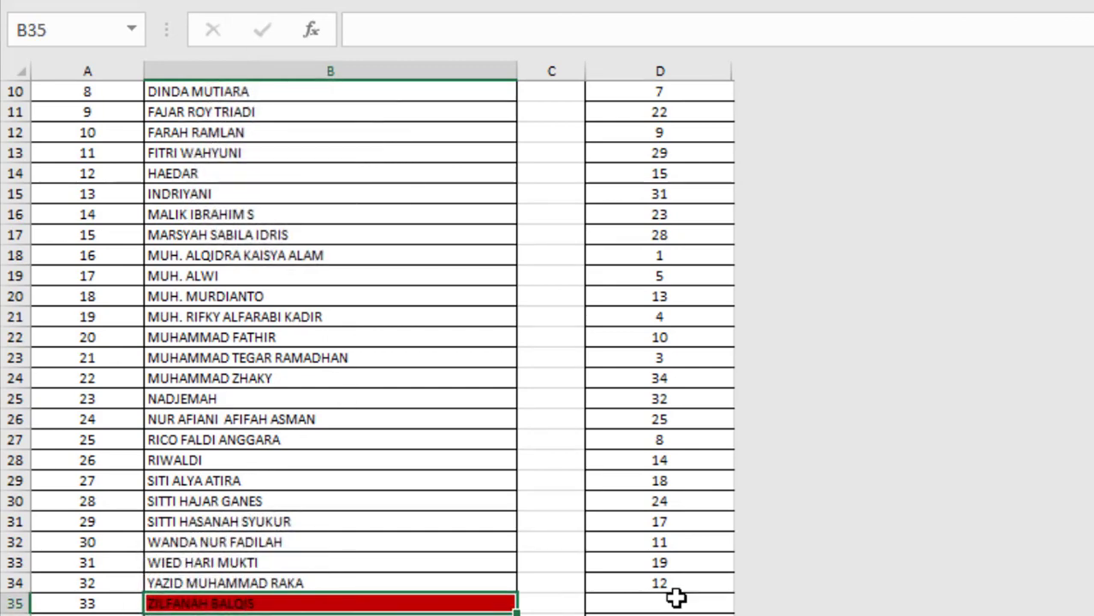
scroll(668, 591, "up", 2)
scroll(633, 154, "up", 1)
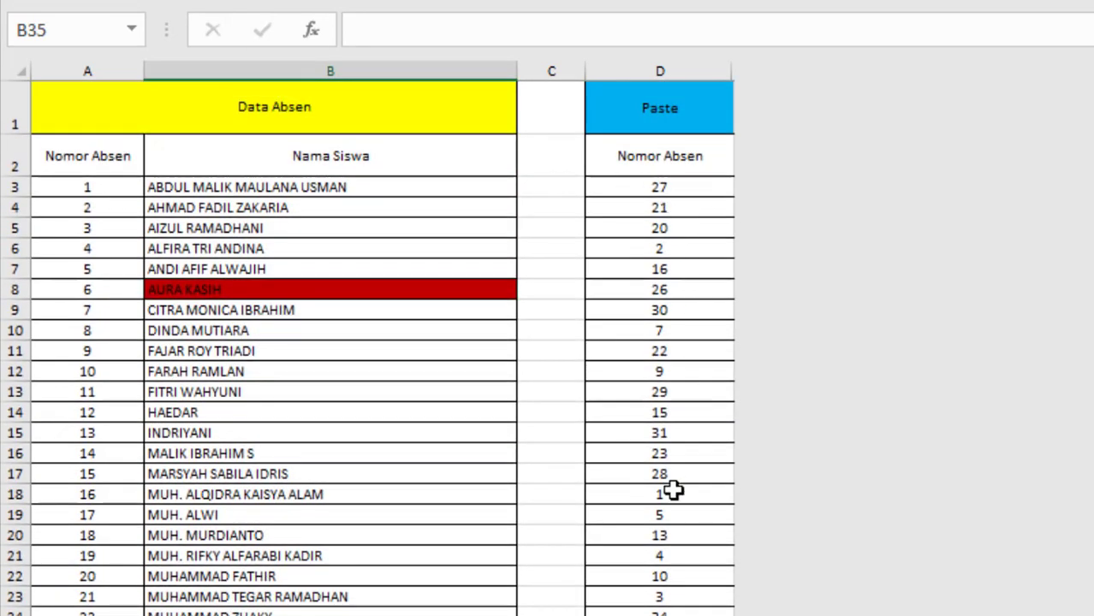
scroll(686, 562, "down", 4)
scroll(698, 411, "up", 3)
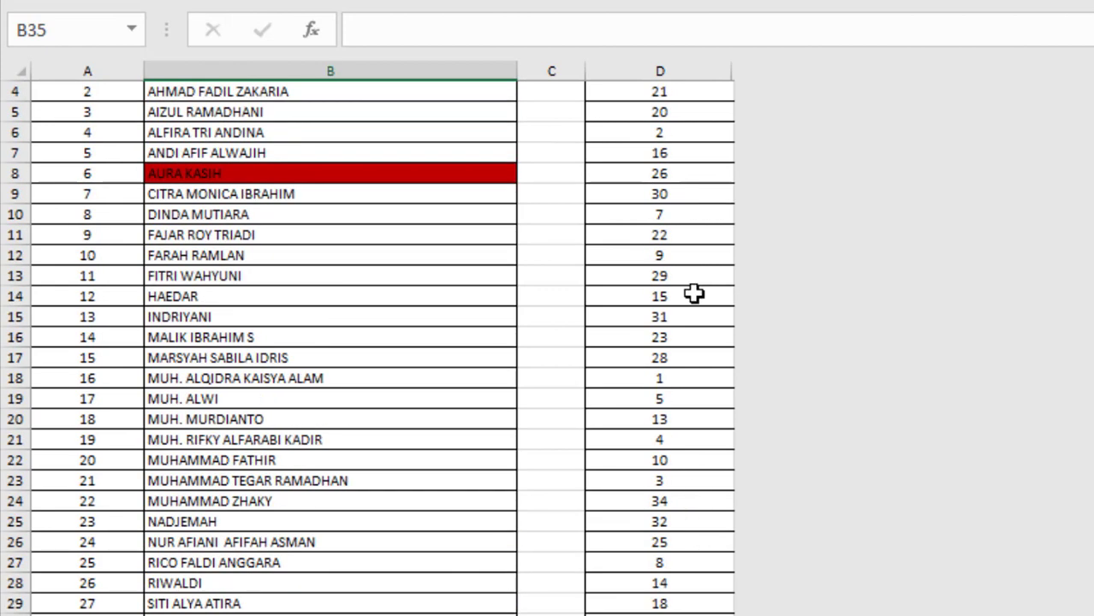
scroll(600, 257, "up", 1)
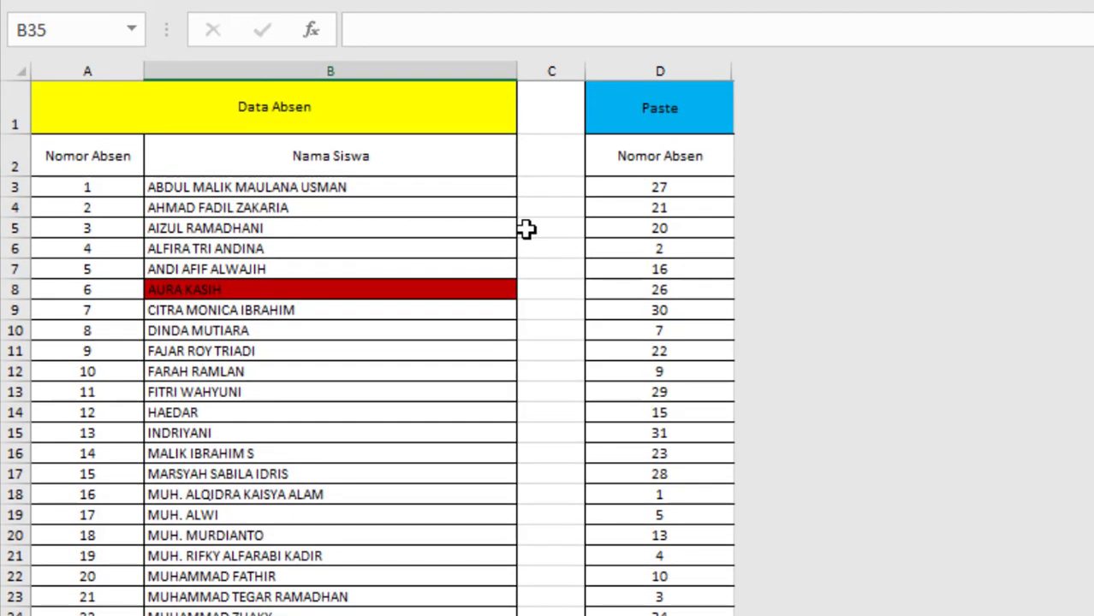
left_click(322, 289)
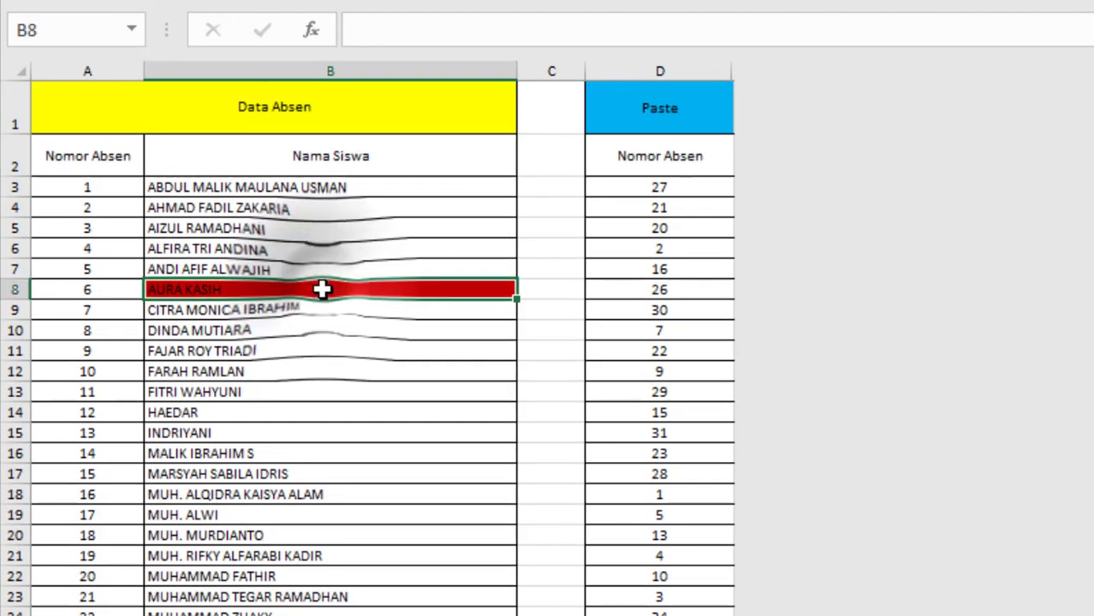
scroll(285, 386, "down", 3)
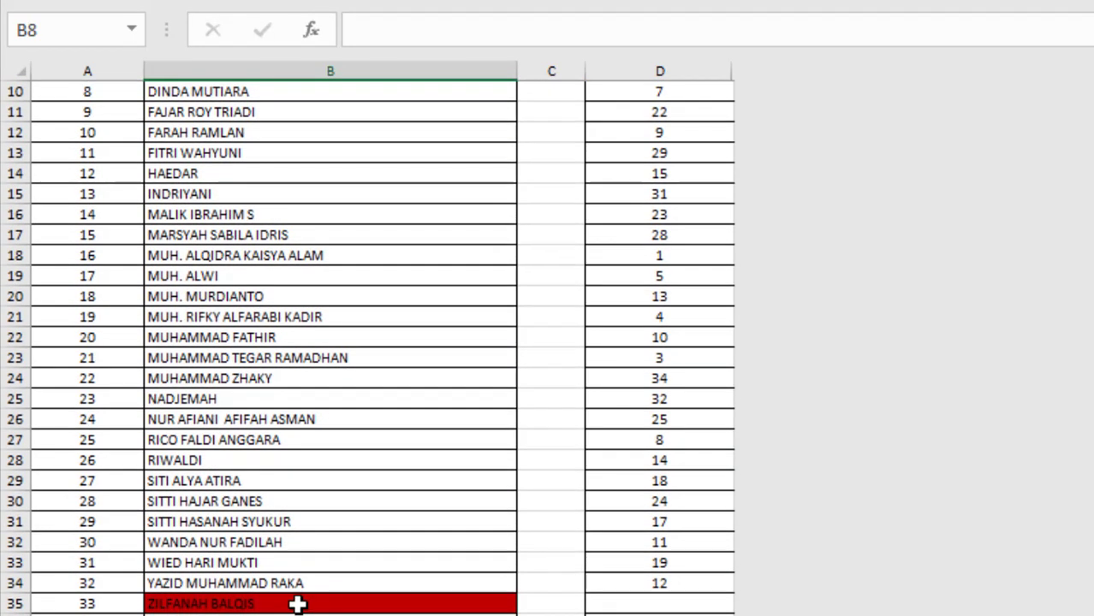
left_click(295, 602)
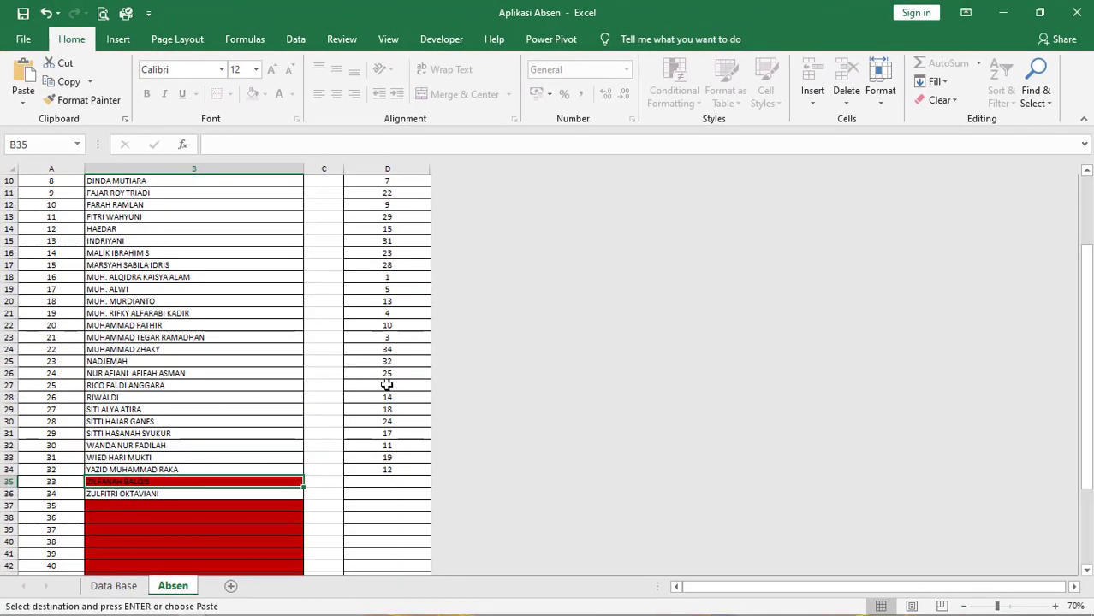
scroll(387, 385, "up", 3)
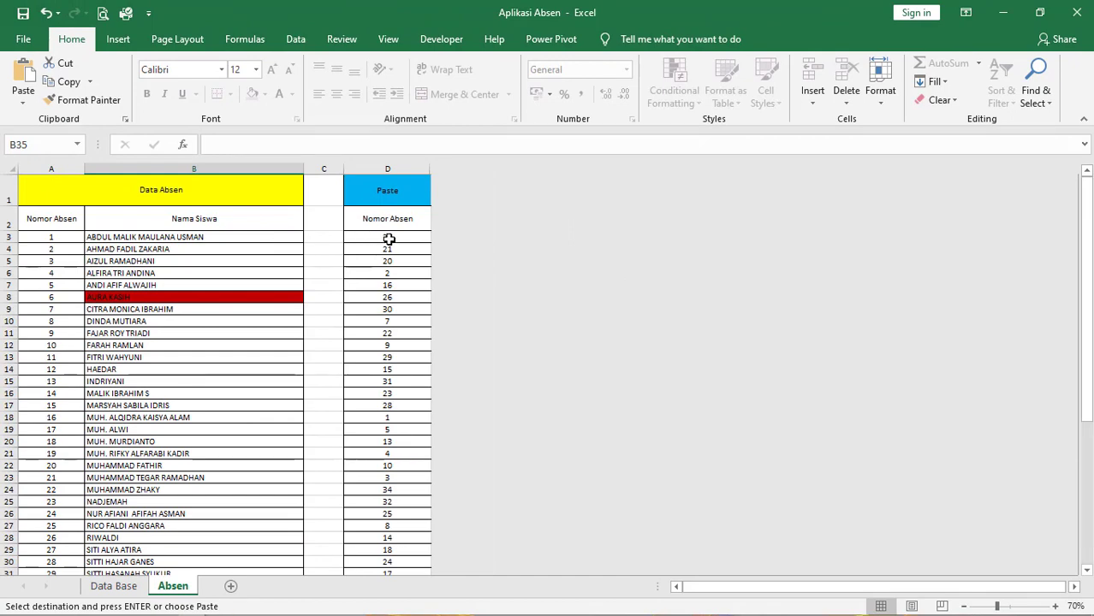
- Clear the attendance numbers in cells D3:D34 of the Absen sheet
left_click_drag(389, 239, 397, 555)
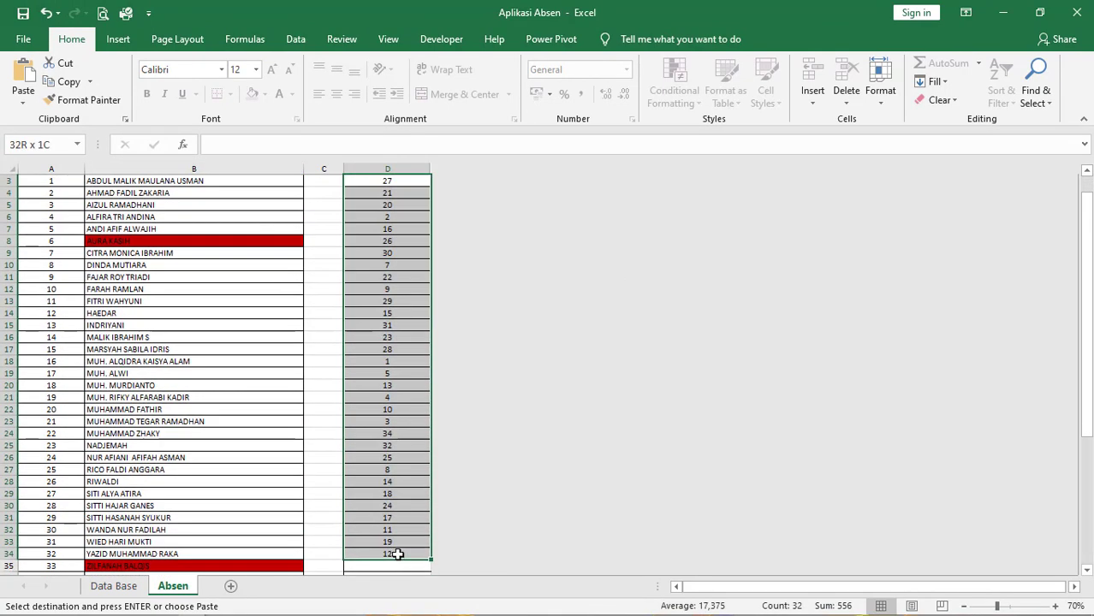
key("Delete")
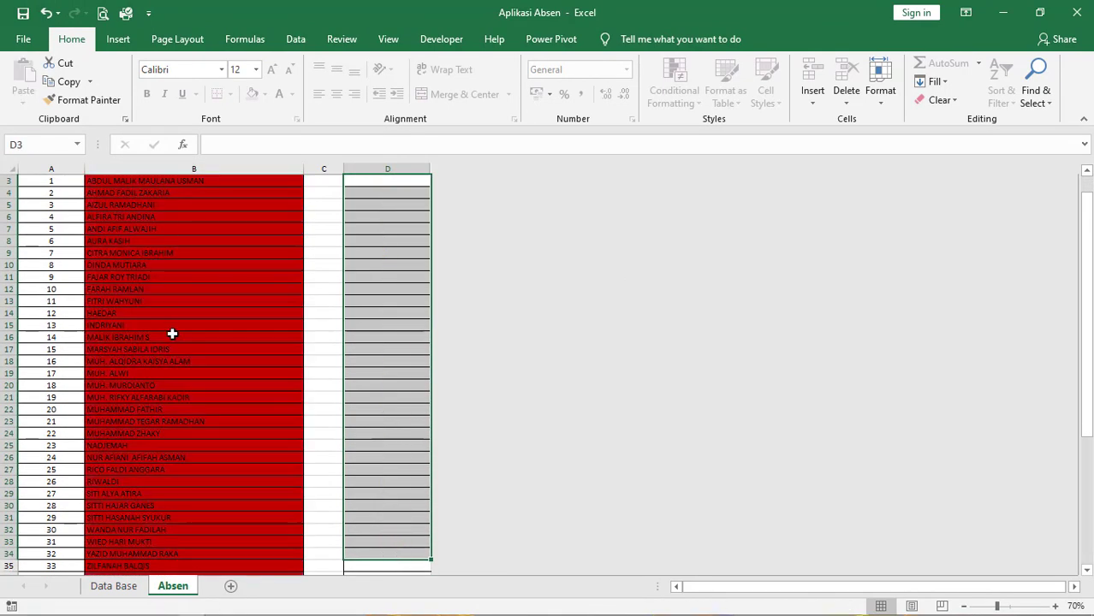
scroll(377, 343, "up", 1)
- Test the name highlighting by entering attendance numbers 3 and 4 in cells D3 and D4, and clear both cells
left_click(378, 238)
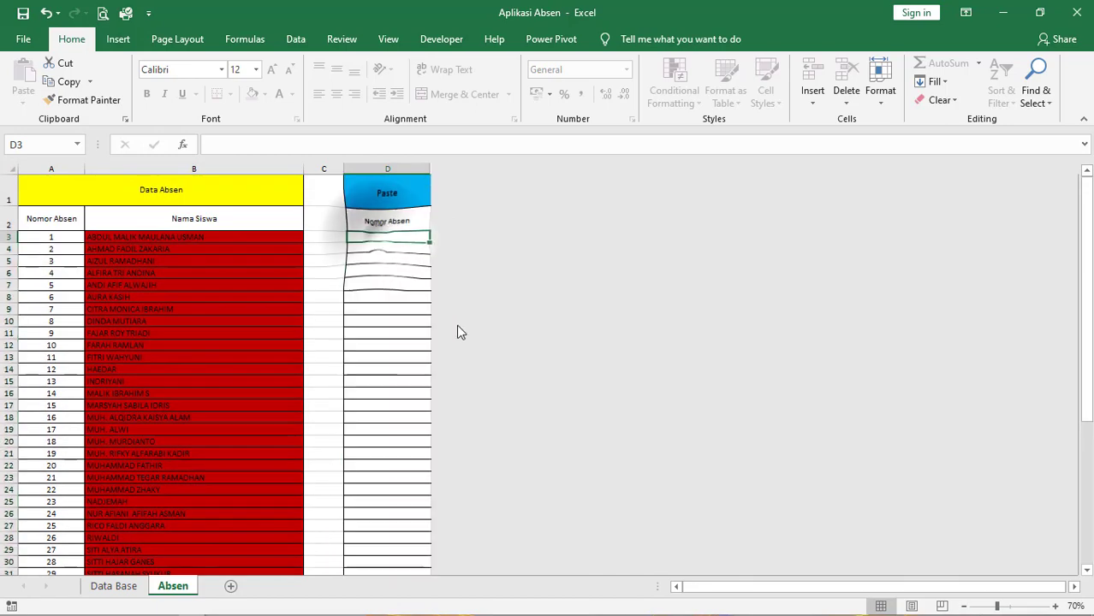
type("3")
key("Return")
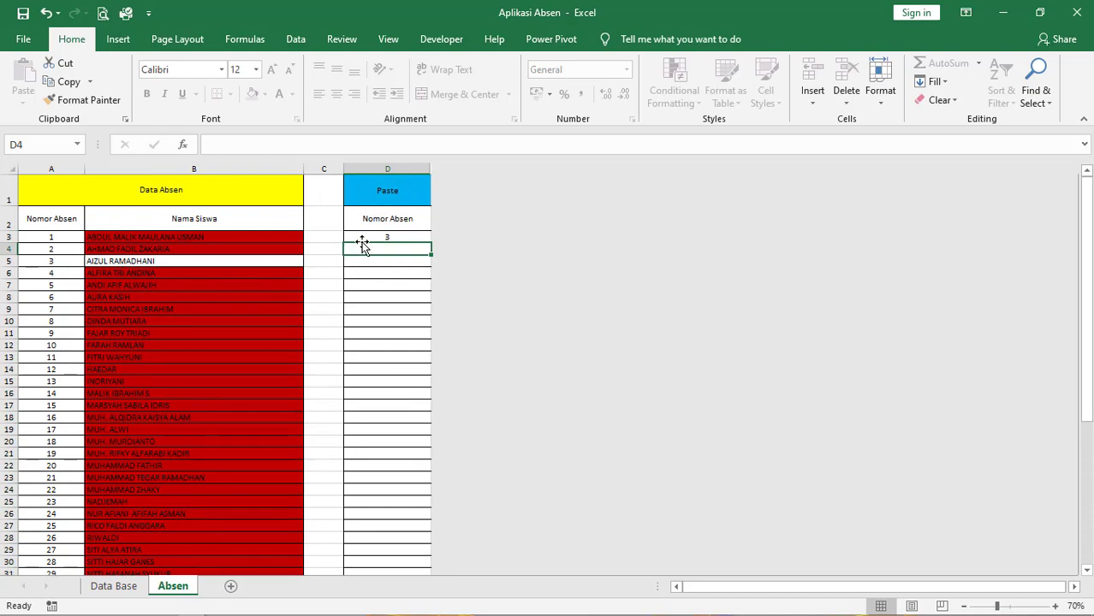
type("4")
key("Return")
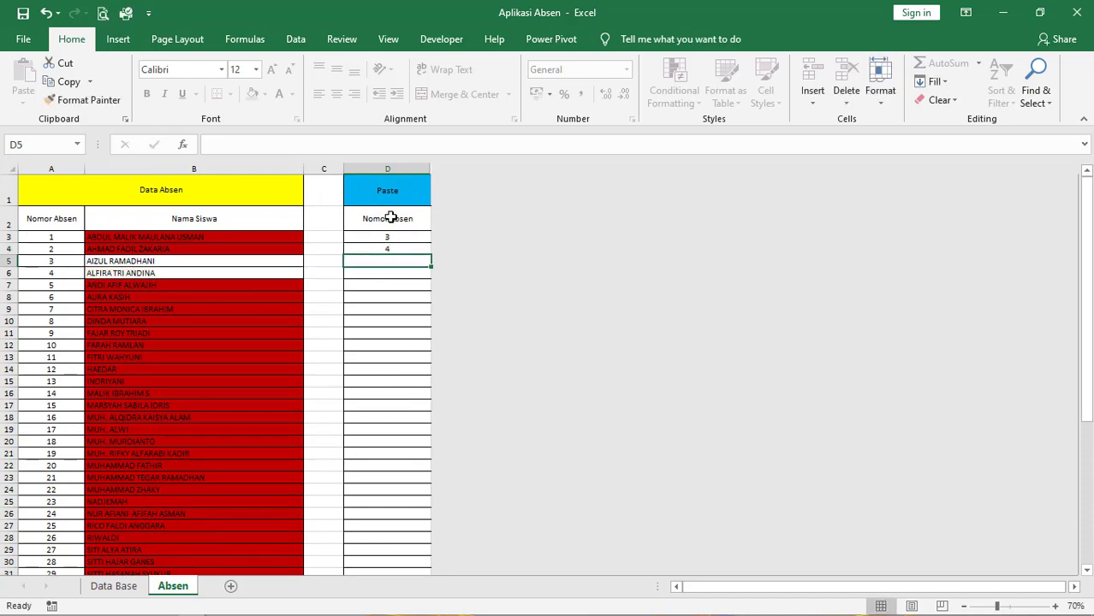
left_click_drag(401, 237, 402, 248)
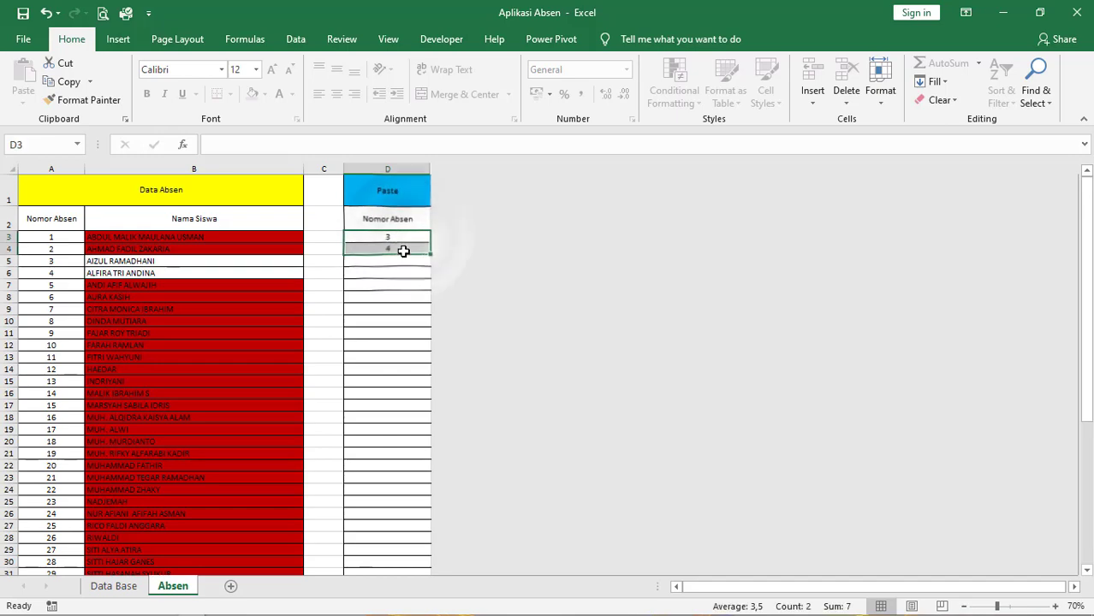
key("Delete")
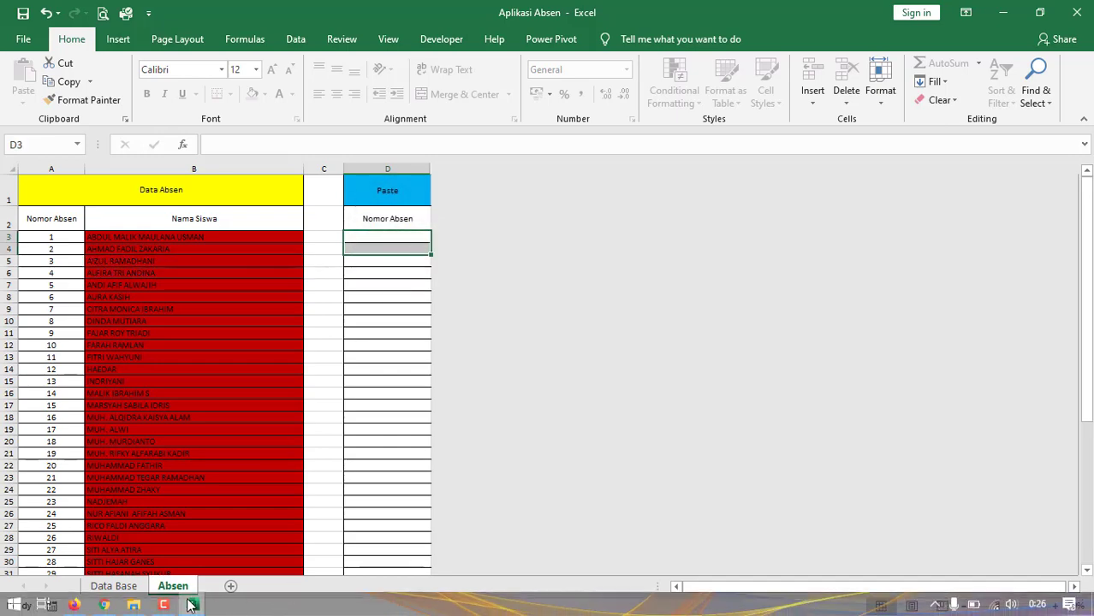
- Switch to Chrome and create a new response spreadsheet from the Absen dan Tugas Hari-12 form's responses
mouse_move(191, 605)
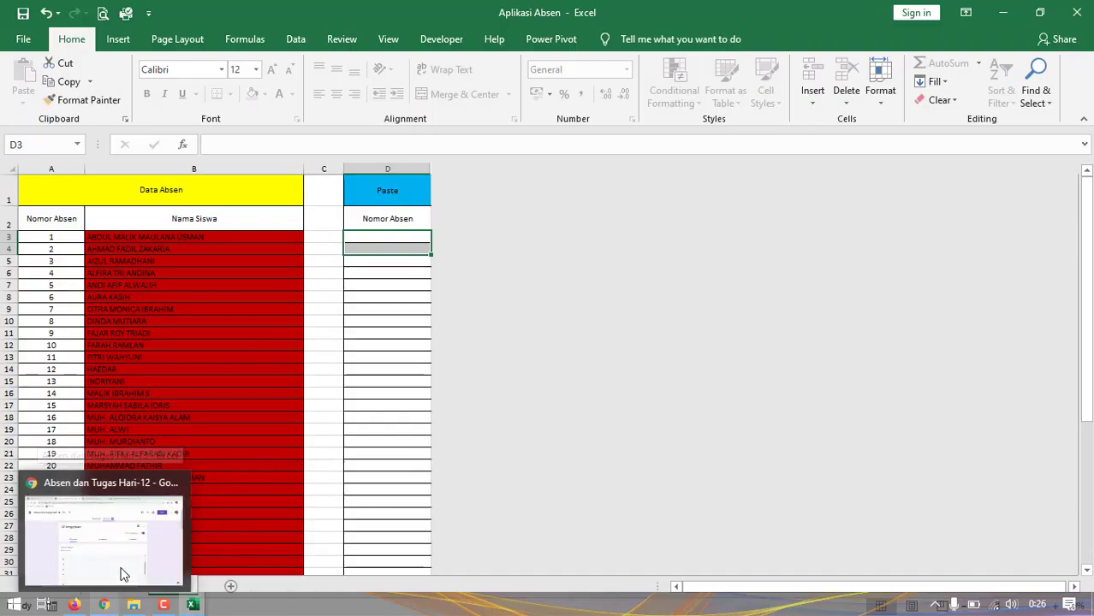
left_click(163, 545)
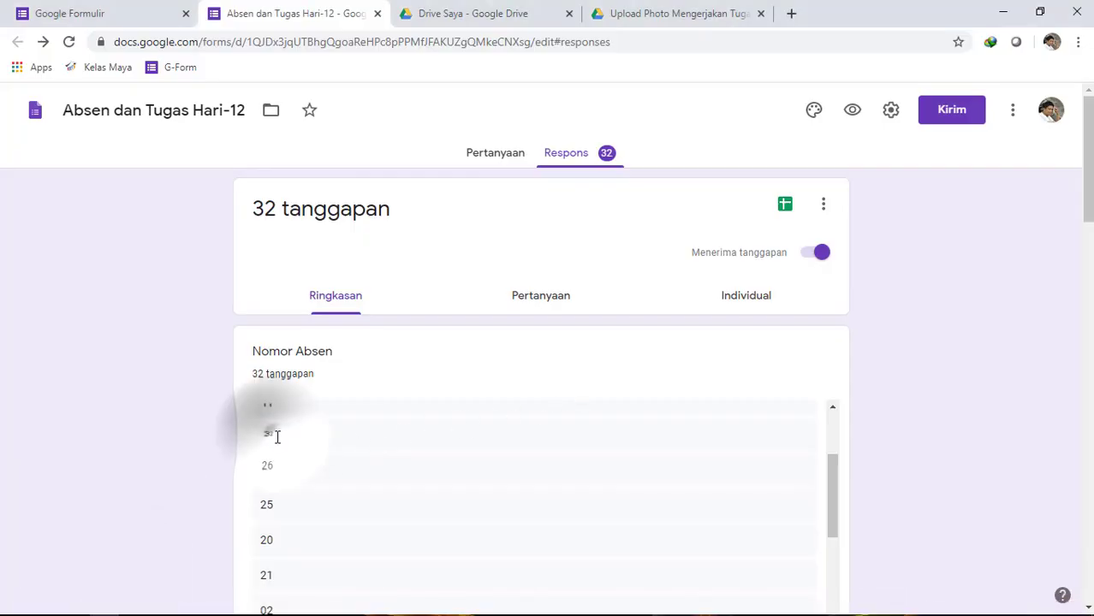
scroll(274, 441, "up", 2)
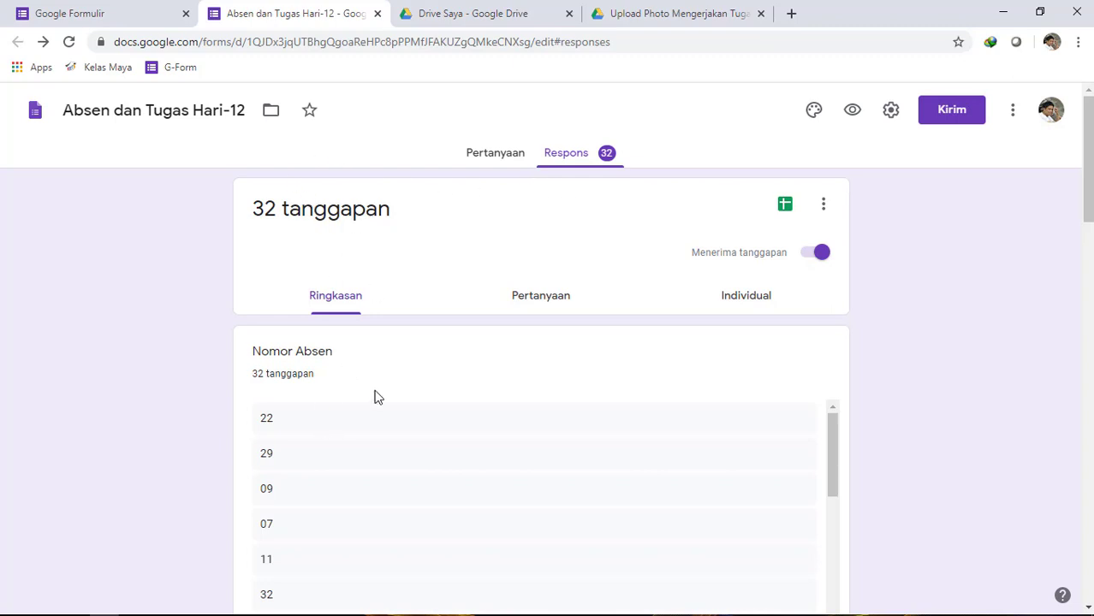
scroll(381, 411, "down", 1)
scroll(914, 268, "down", 4)
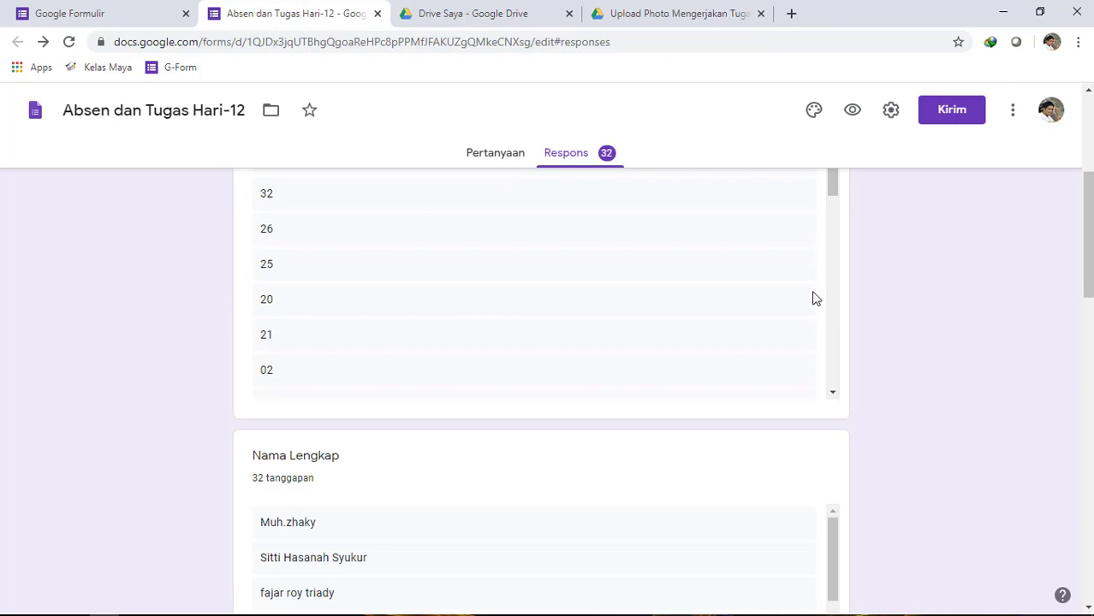
scroll(334, 379, "up", 8)
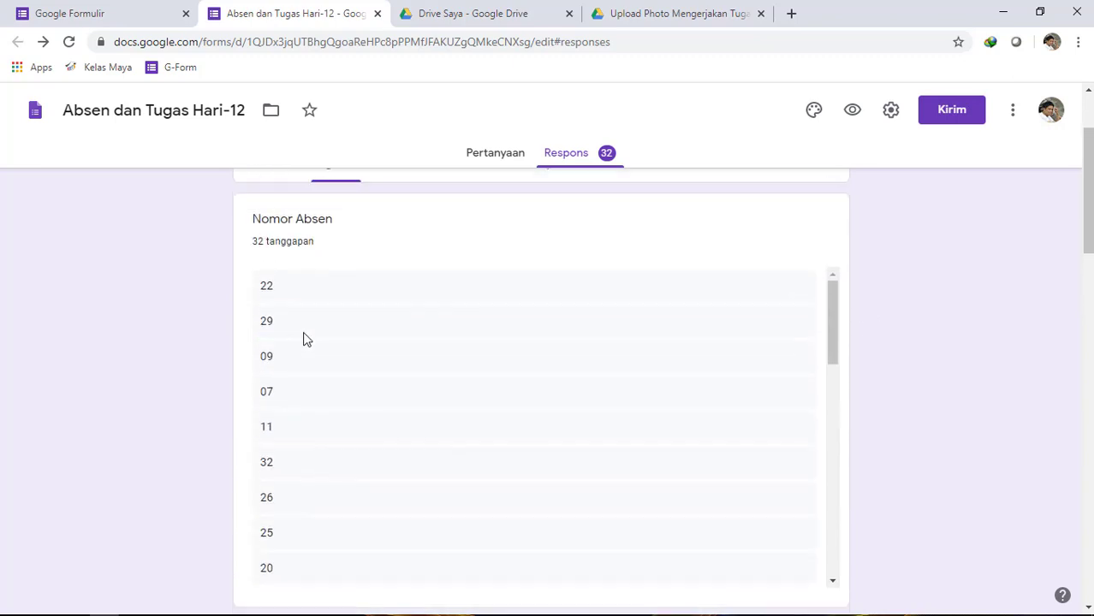
key("ctrl+minus")
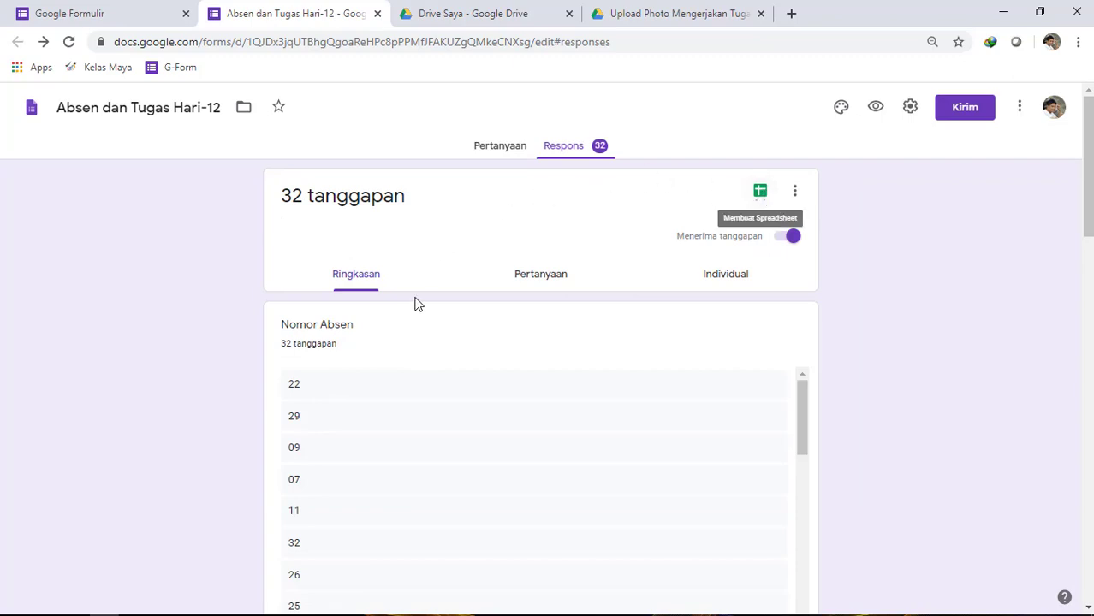
left_click(762, 196)
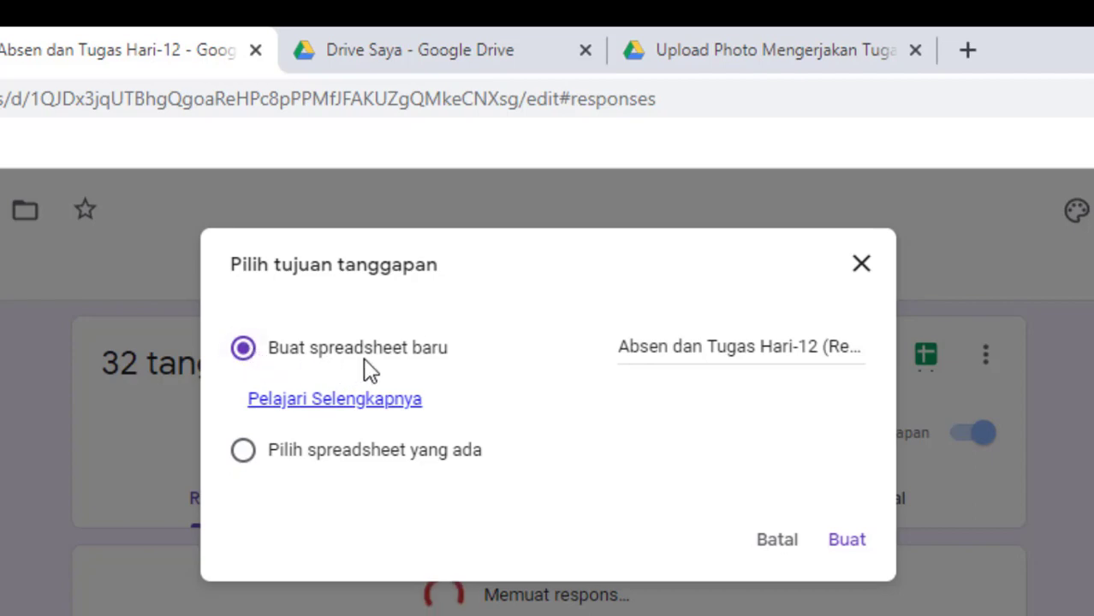
left_click(849, 543)
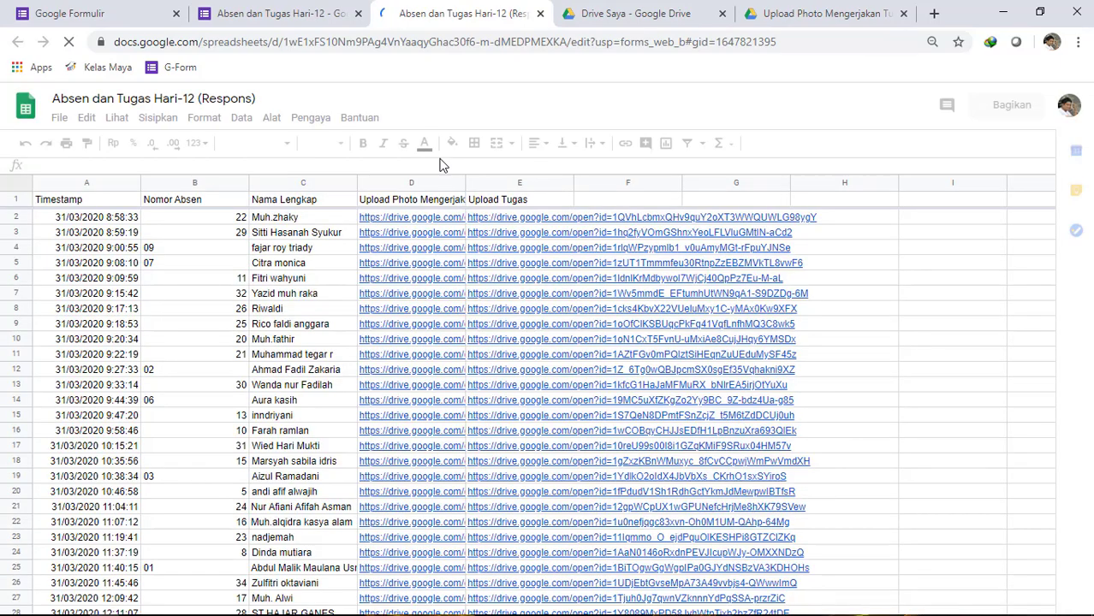
- Copy the Nomor Absen values in cells B2:B33 of the Absen dan Tugas Hari-12 response spreadsheet
left_click(240, 271)
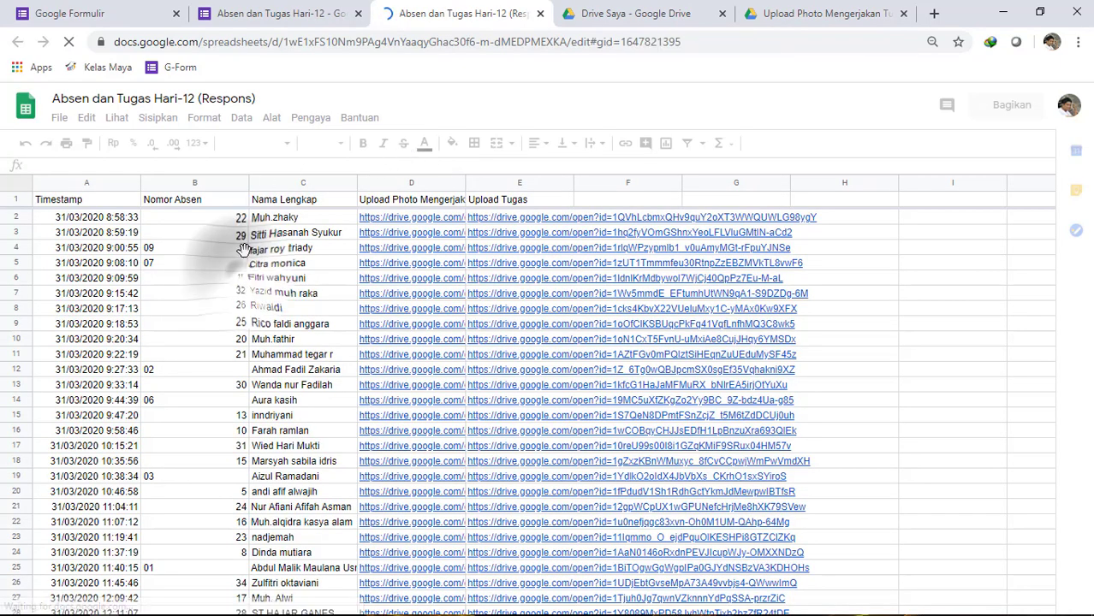
left_click(237, 219)
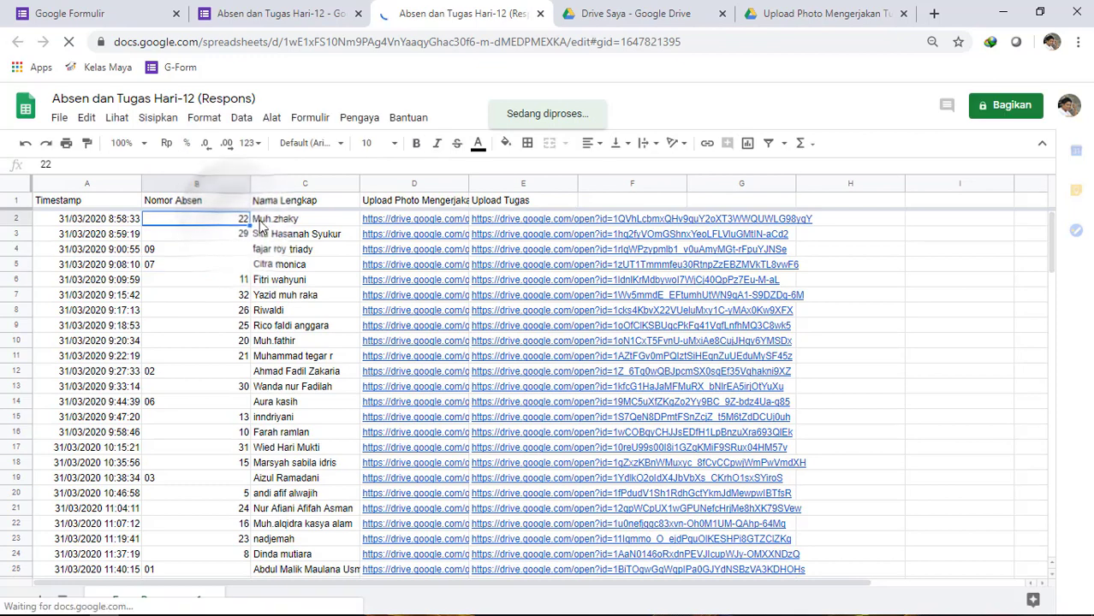
scroll(230, 232, "down", 1)
scroll(230, 274, "up", 1)
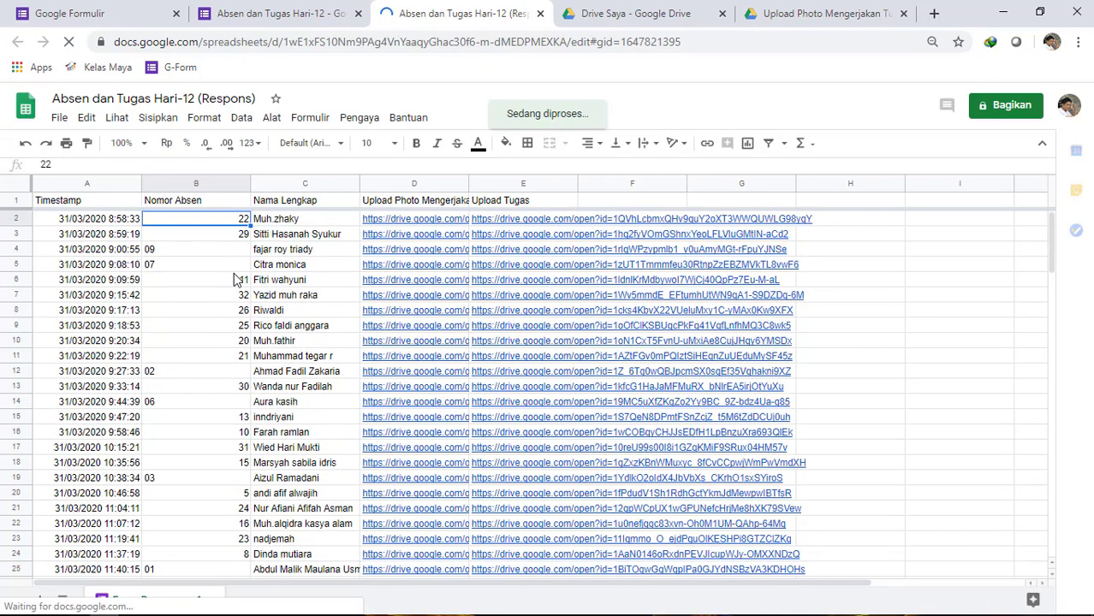
left_click(232, 233)
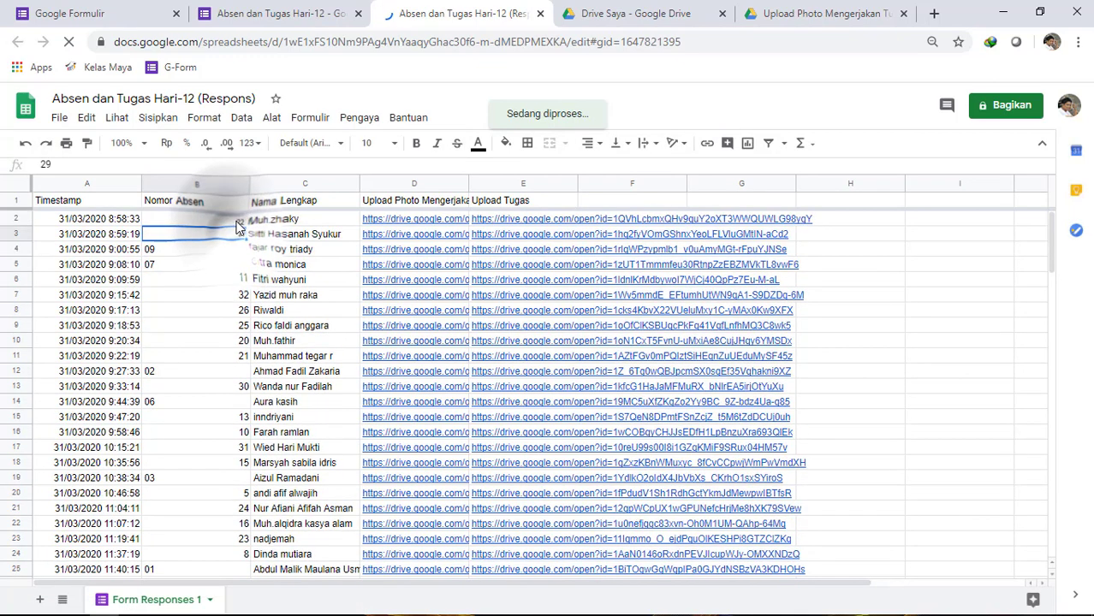
left_click(237, 220)
left_click_drag(238, 223, 228, 521)
right_click(198, 387)
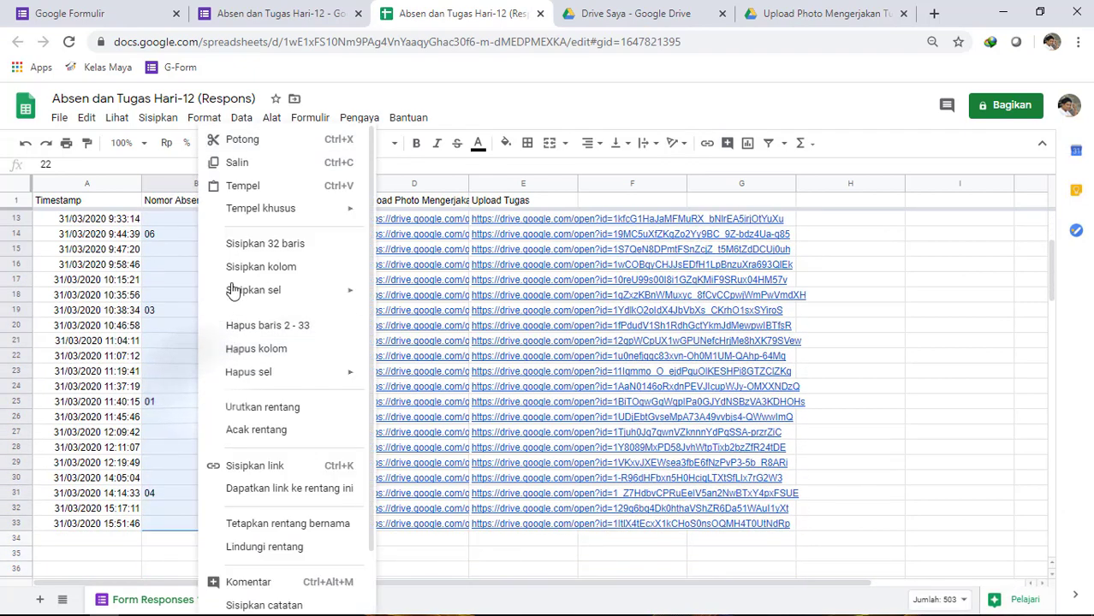
left_click(246, 165)
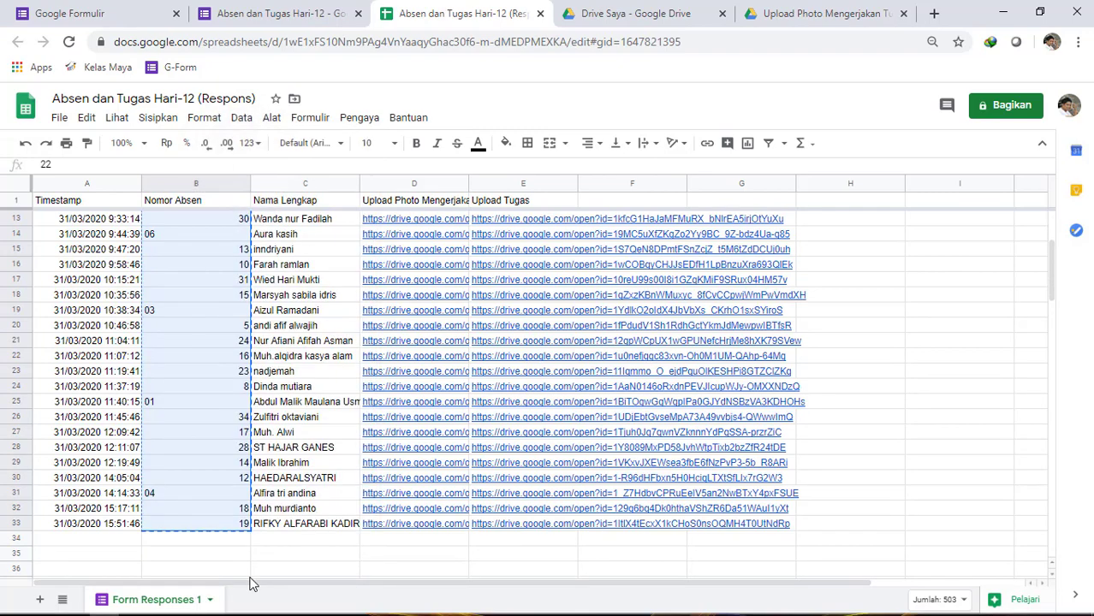
- Switch to the Aplikasi Absen workbook in Excel and paste the copied attendance numbers as Unicode Text from cell D3 of the Absen sheet
left_click(199, 607)
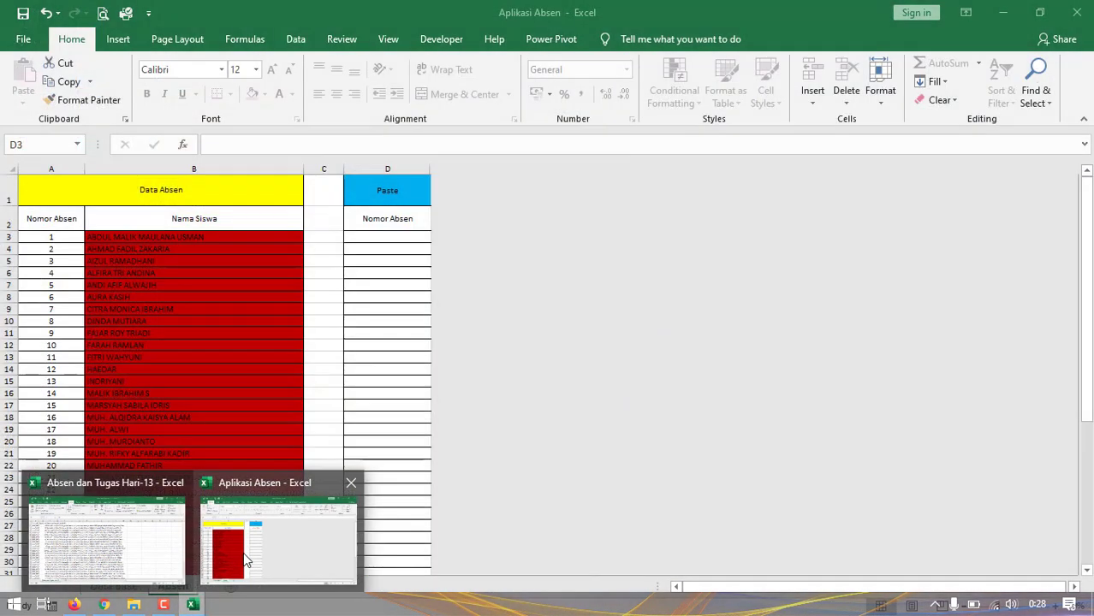
left_click(245, 560)
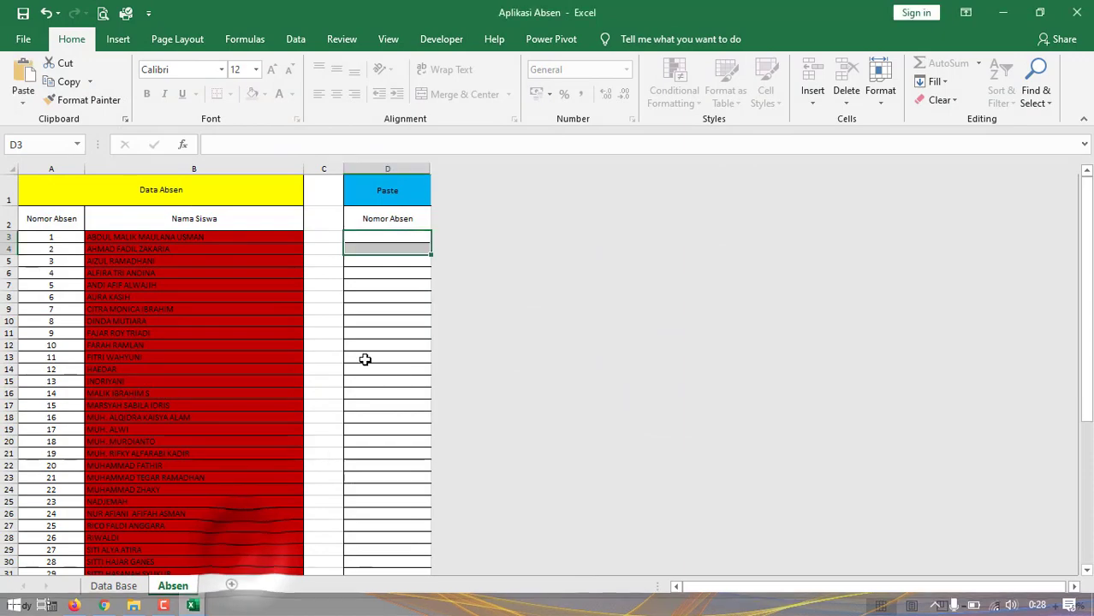
left_click(379, 345)
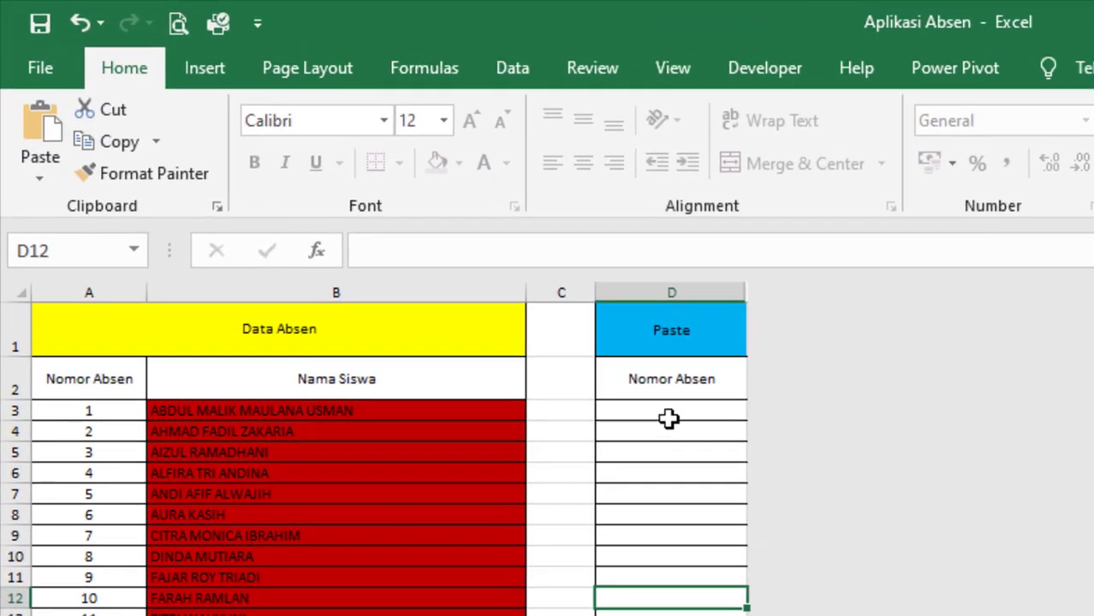
left_click(668, 408)
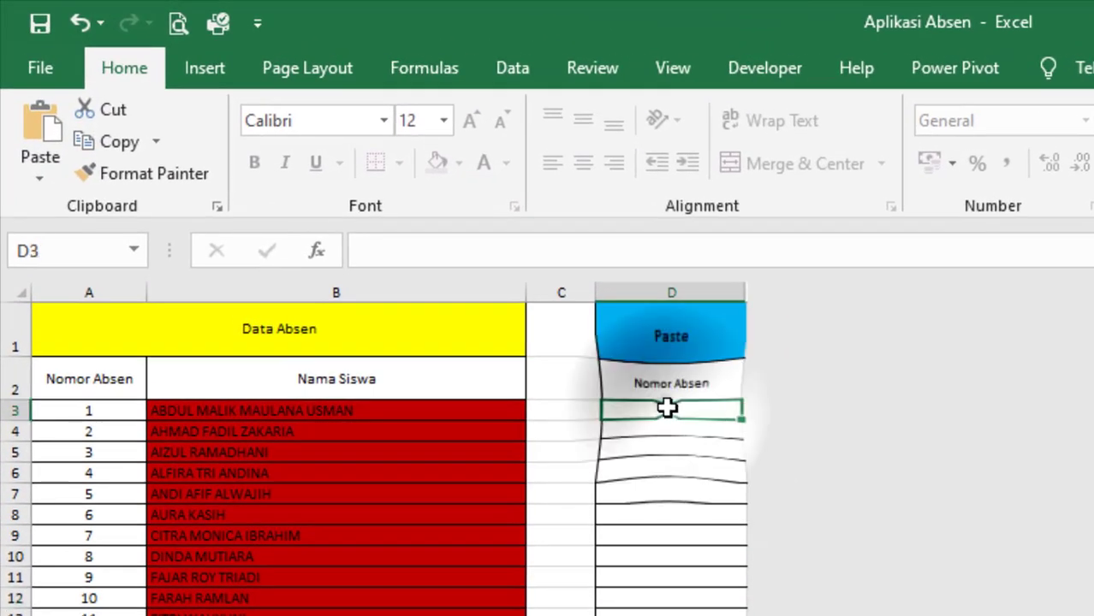
left_click(40, 180)
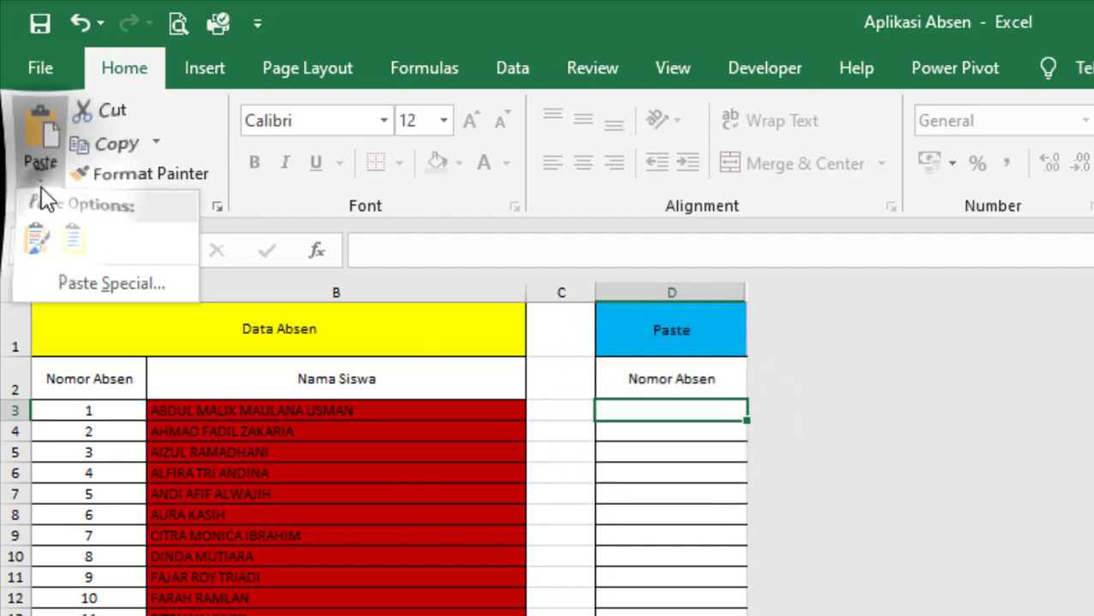
left_click(110, 295)
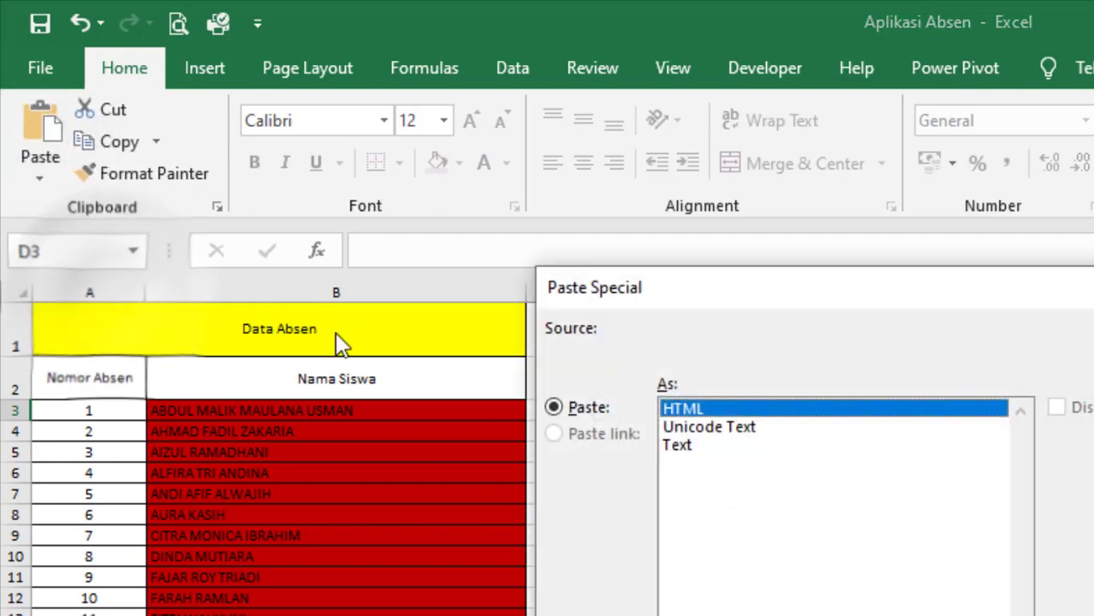
left_click(712, 428)
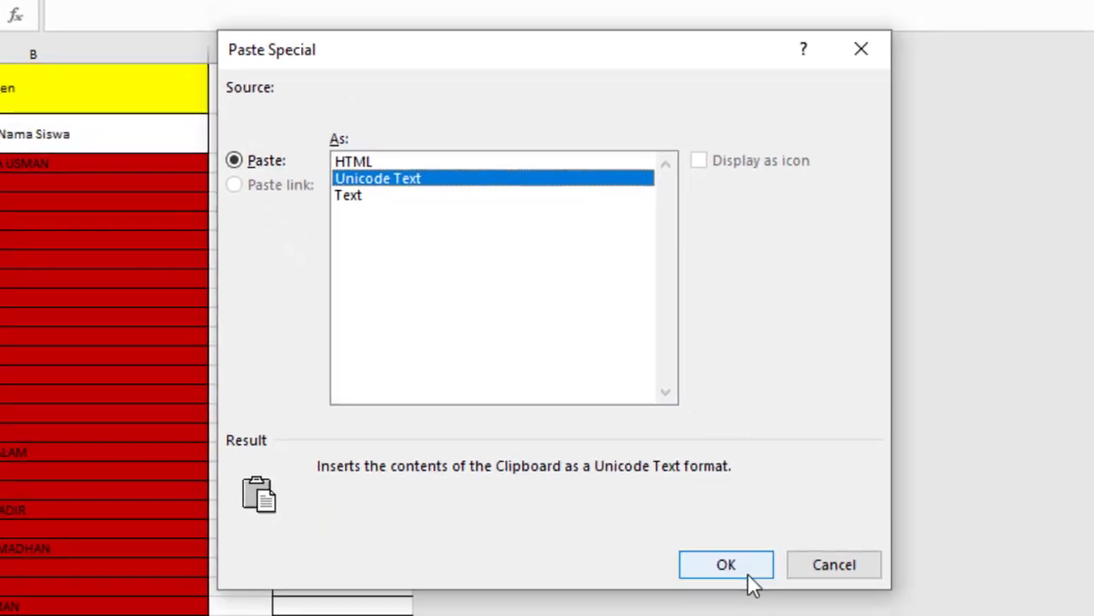
left_click(747, 582)
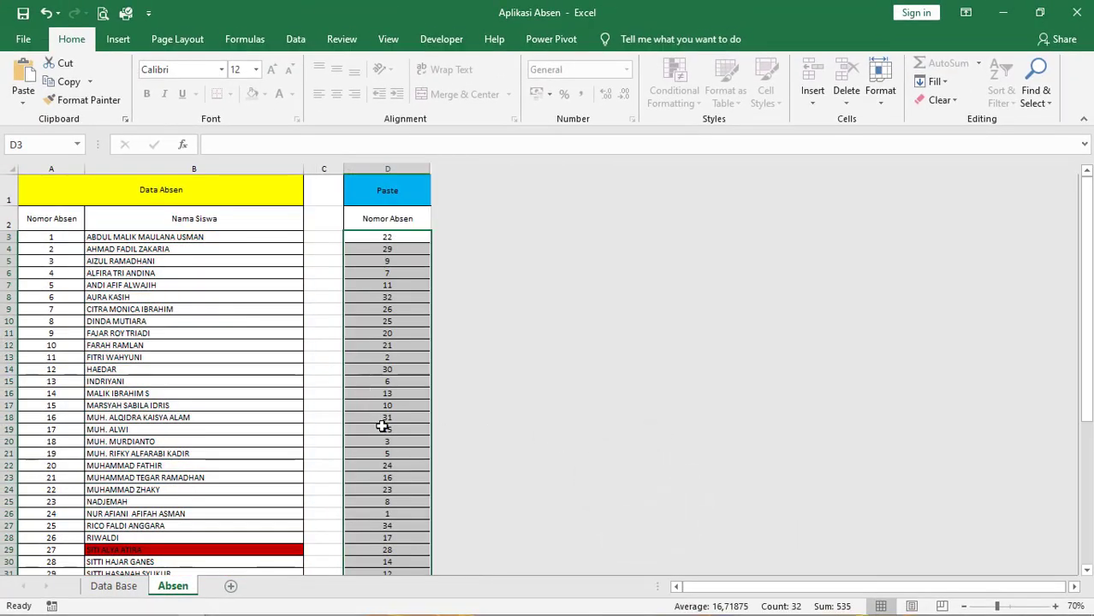
scroll(386, 421, "down", 2)
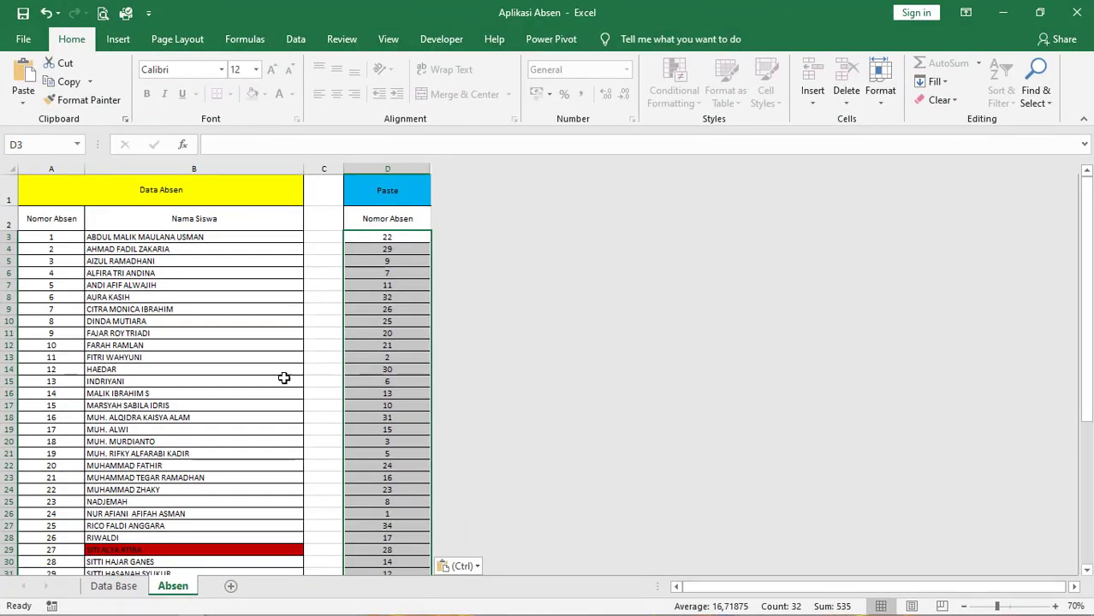
scroll(285, 383, "down", 1)
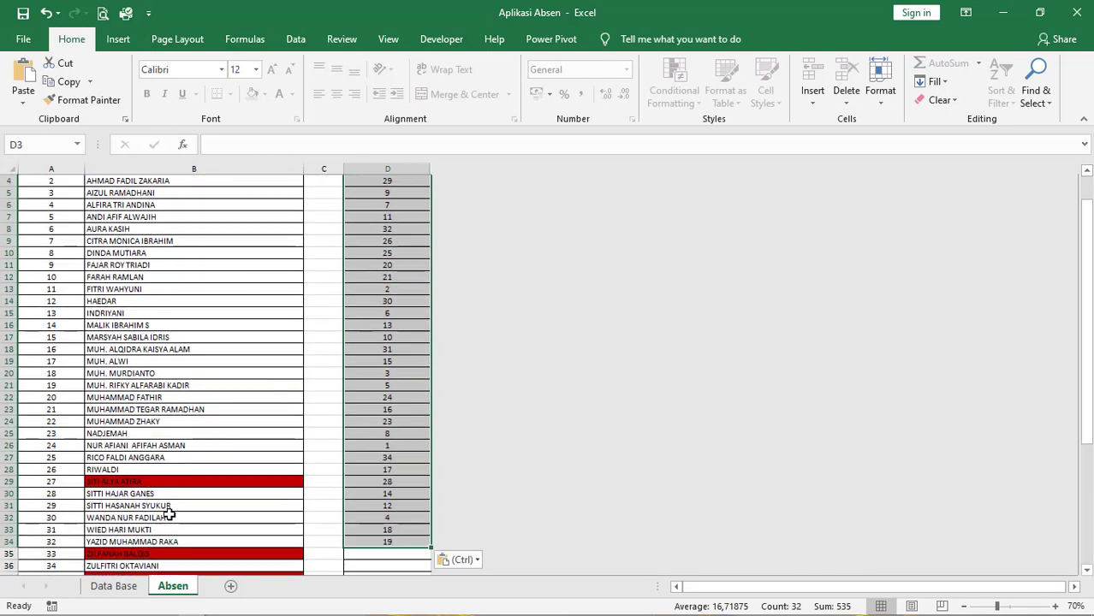
- Switch to Chrome and return to the responses page of the Absen dan Tugas Hari-12 form
mouse_move(176, 609)
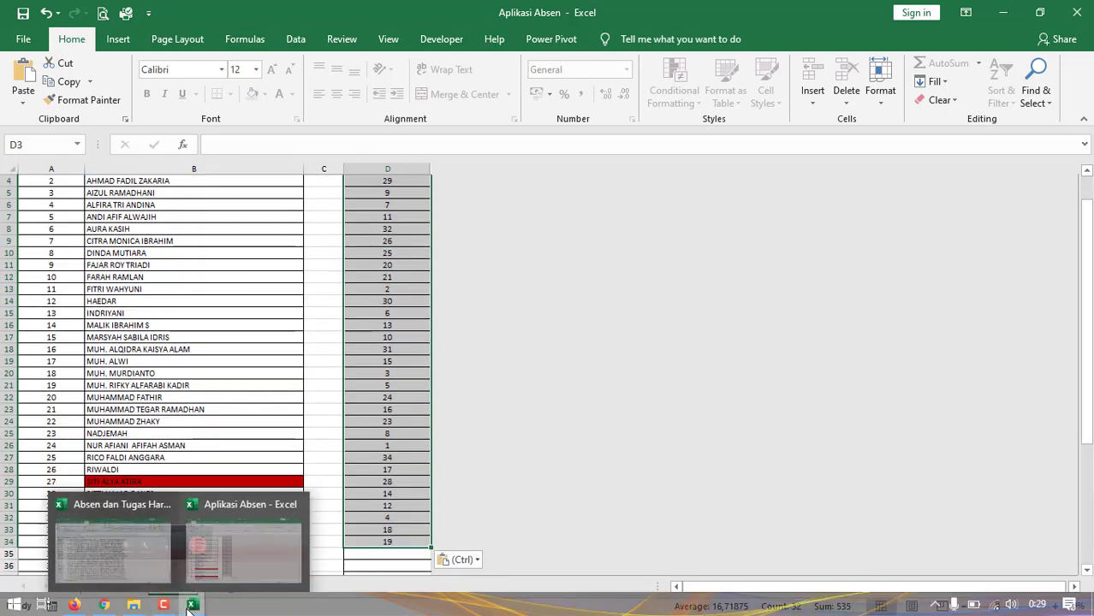
mouse_move(104, 605)
left_click(121, 571)
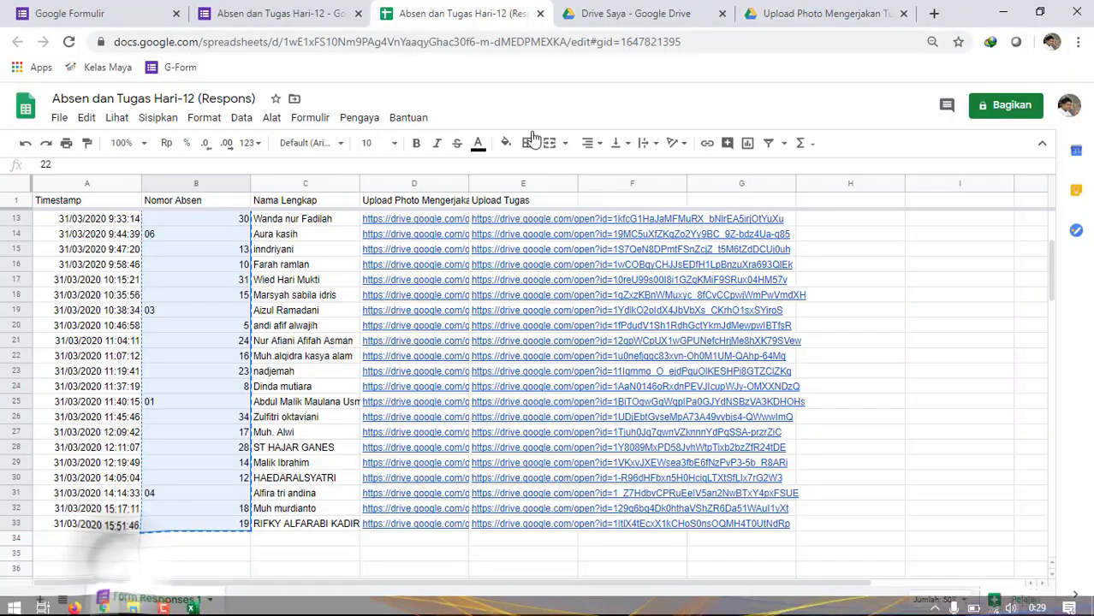
left_click(310, 14)
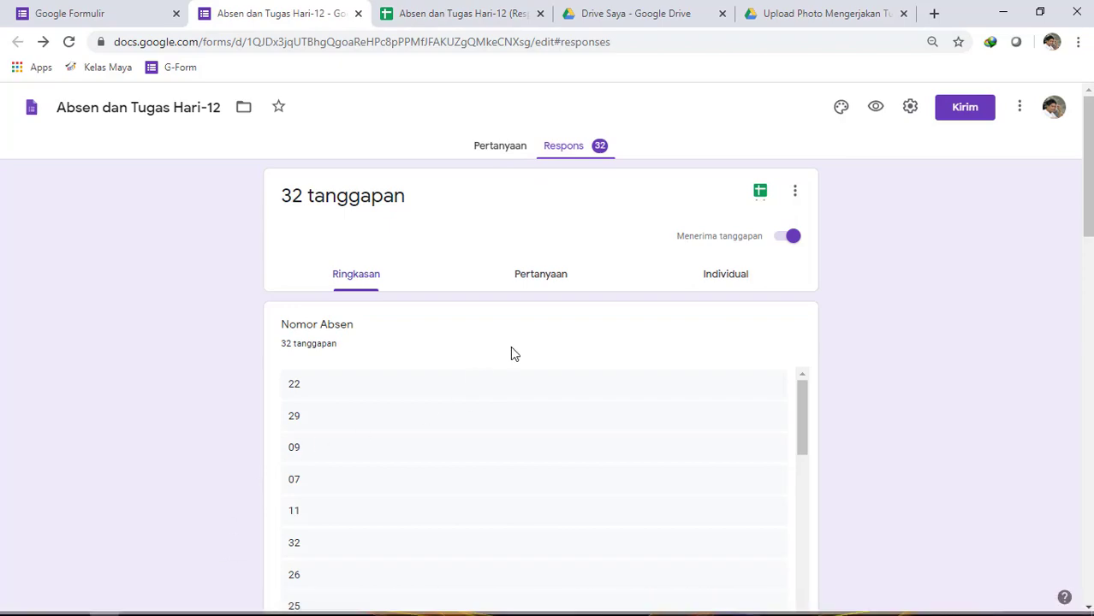
- View the form and grade links shared in the KLS 6 UPTD SDN 71 WhatsApp group in Firefox, and return to Chrome
mouse_move(148, 607)
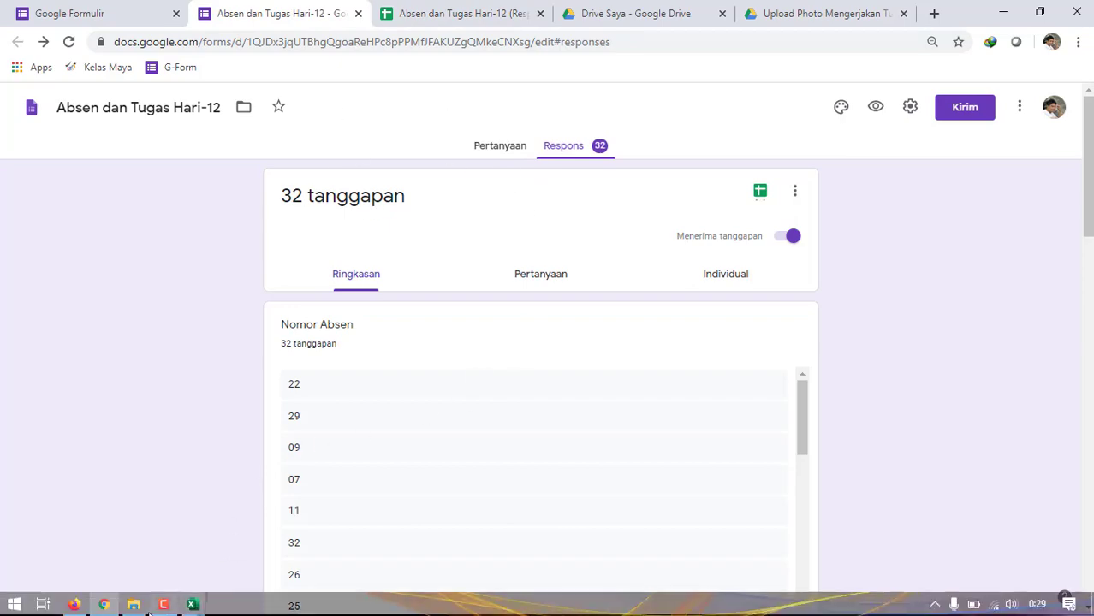
left_click(76, 605)
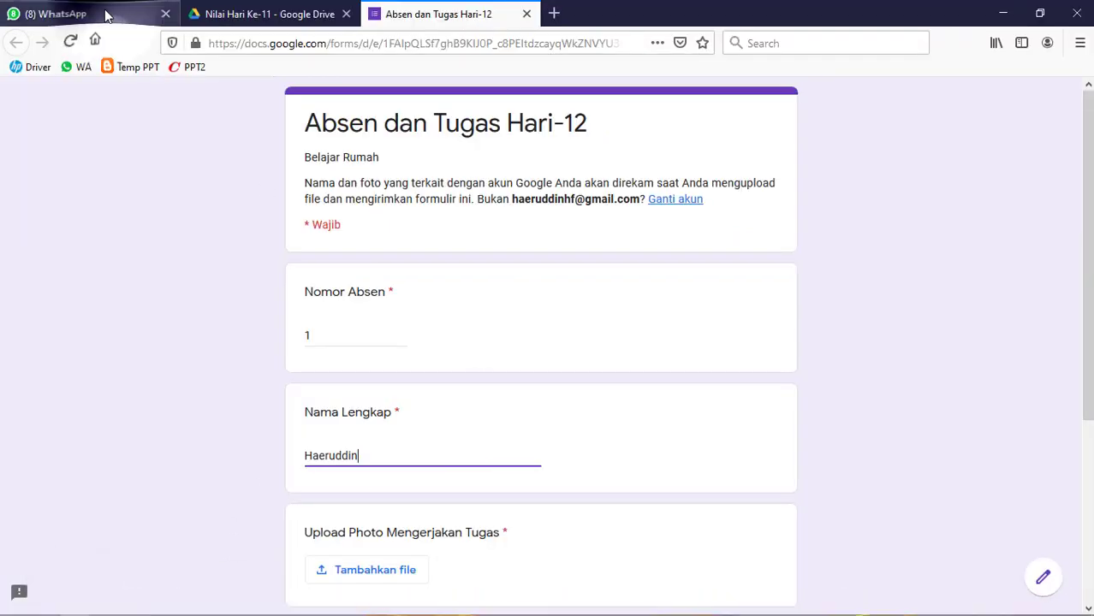
left_click(106, 16)
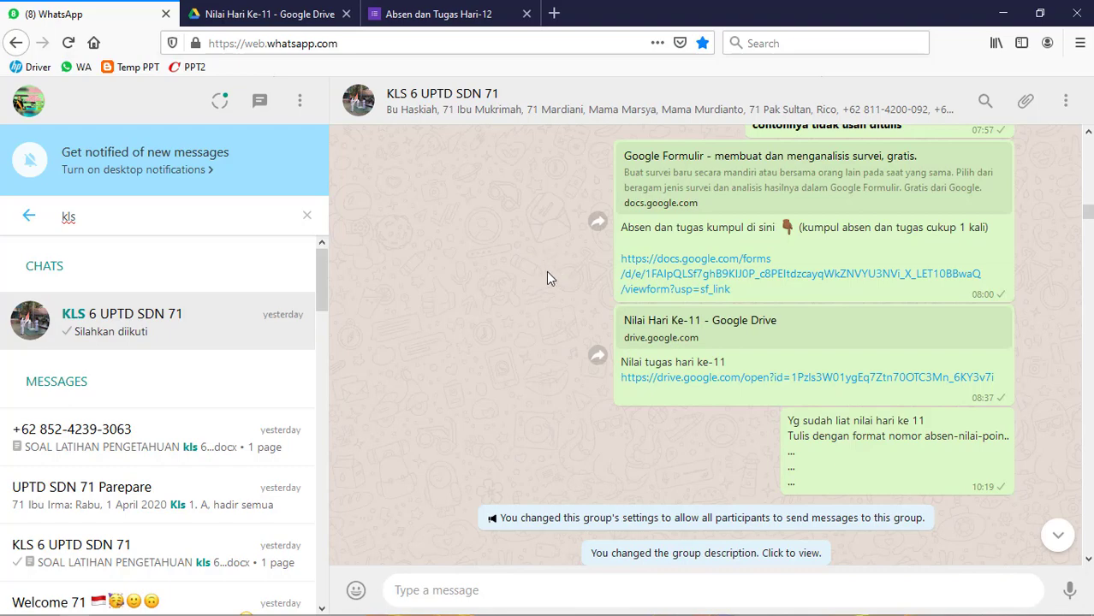
left_click(1007, 14)
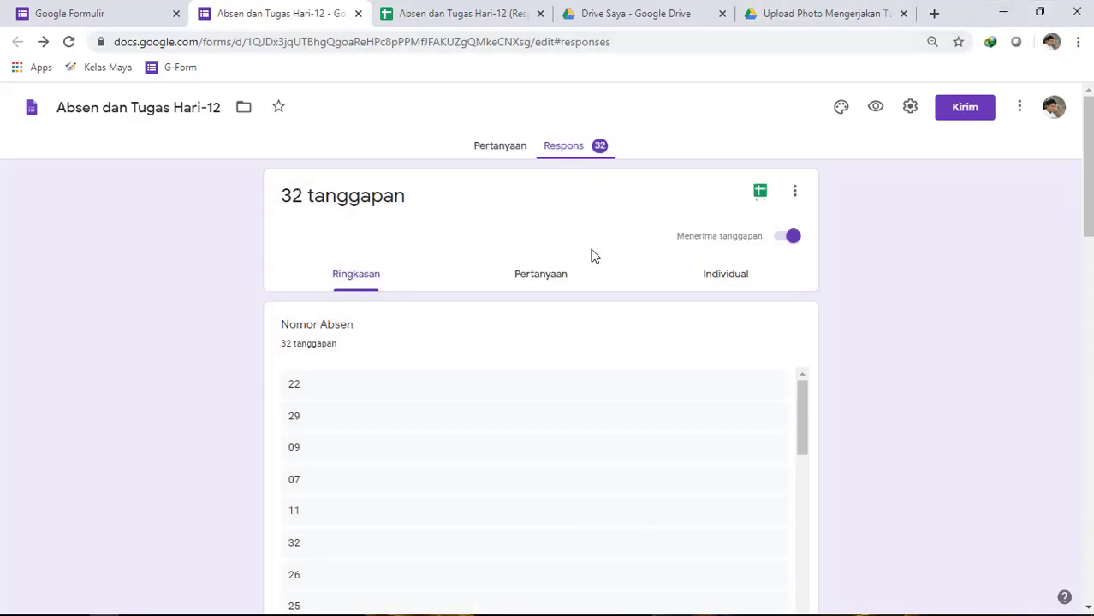